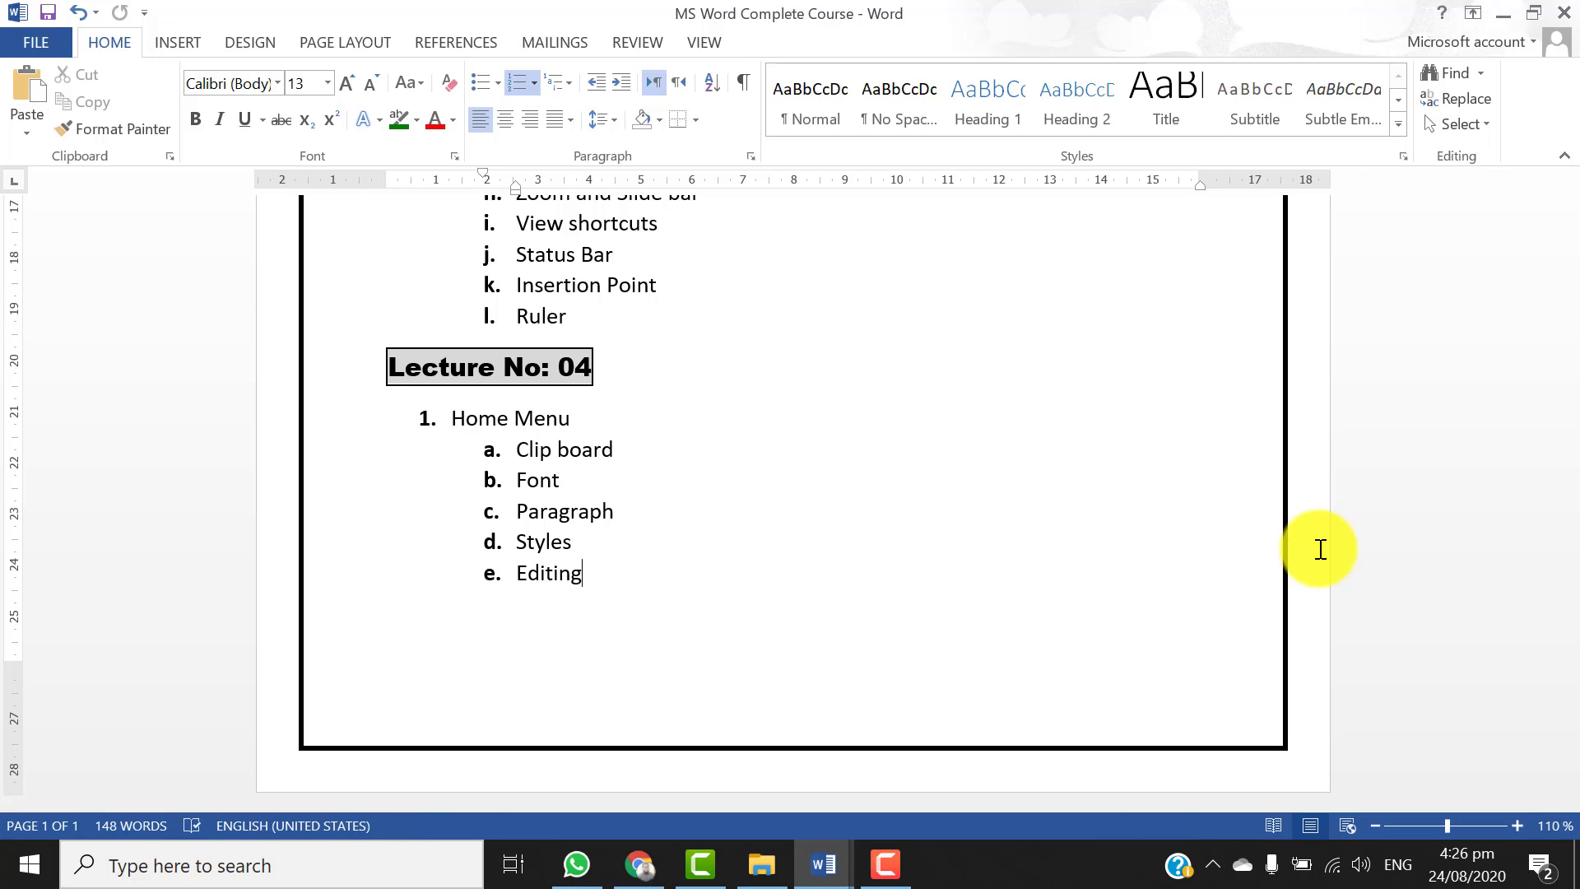
Create a new blank document (Document2) for 'A quick brown fox jumps over the lazy dog.'
scroll(1320, 549, "up", 4)
scroll(1320, 550, "up", 8)
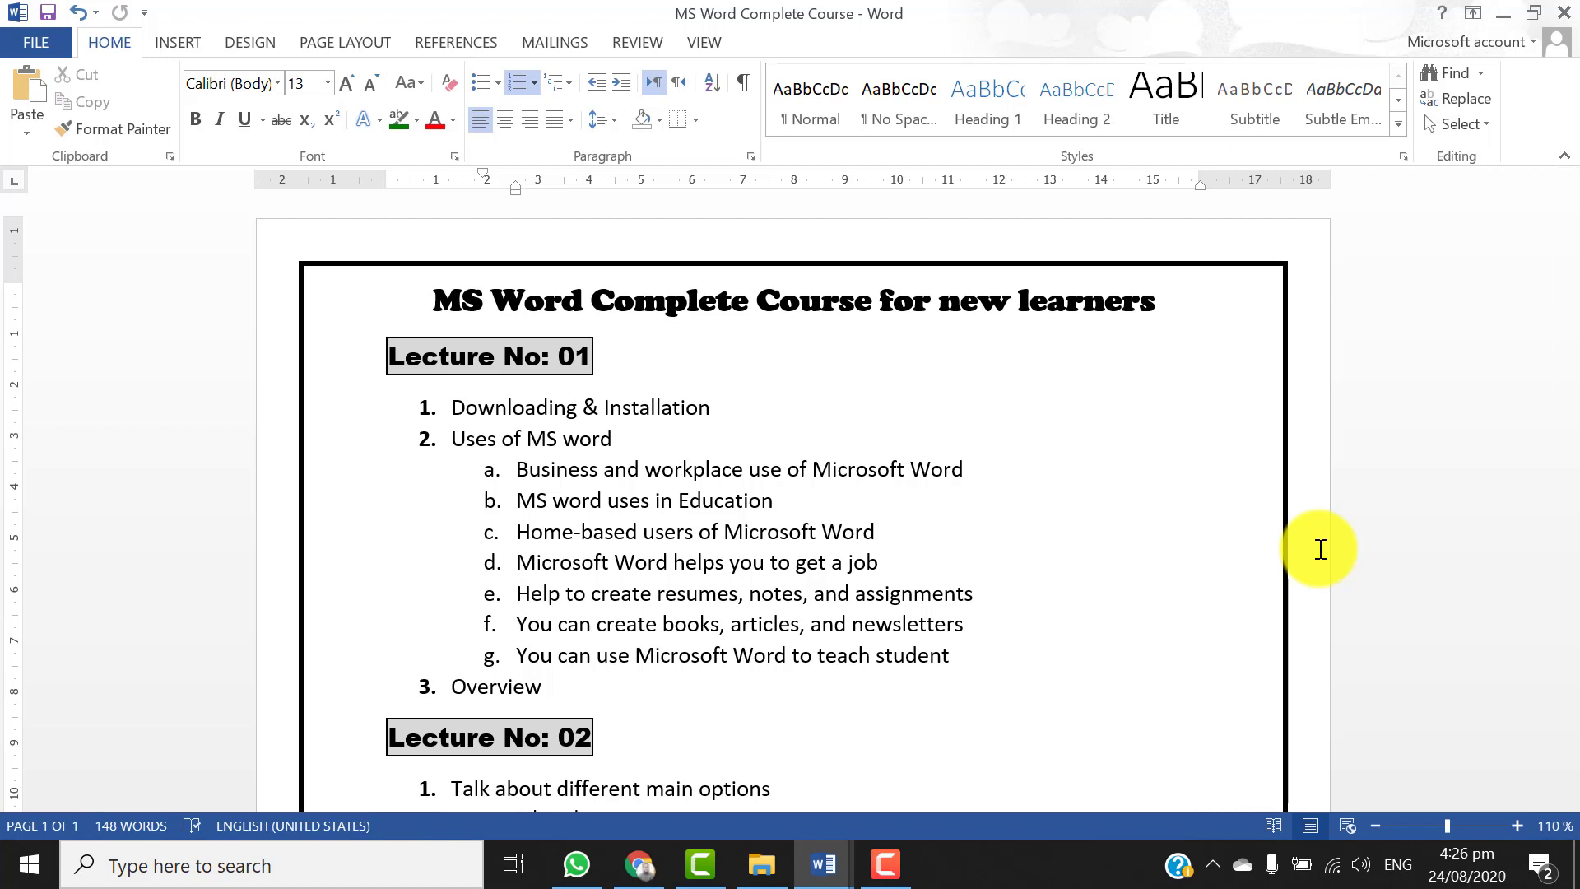
scroll(1320, 549, "down", 3)
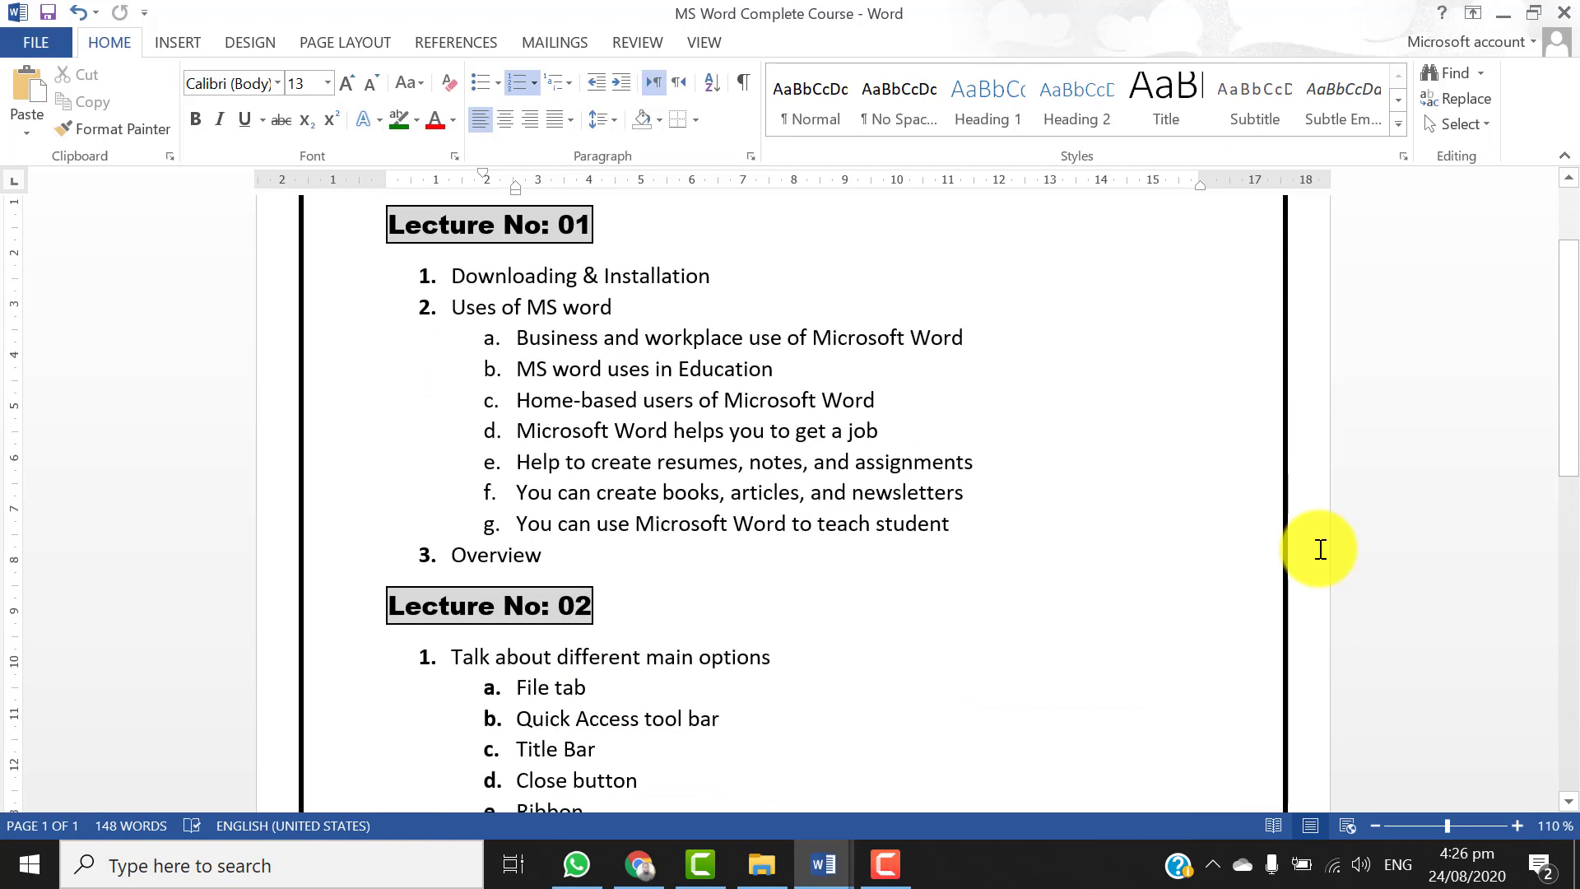
scroll(1320, 549, "down", 3)
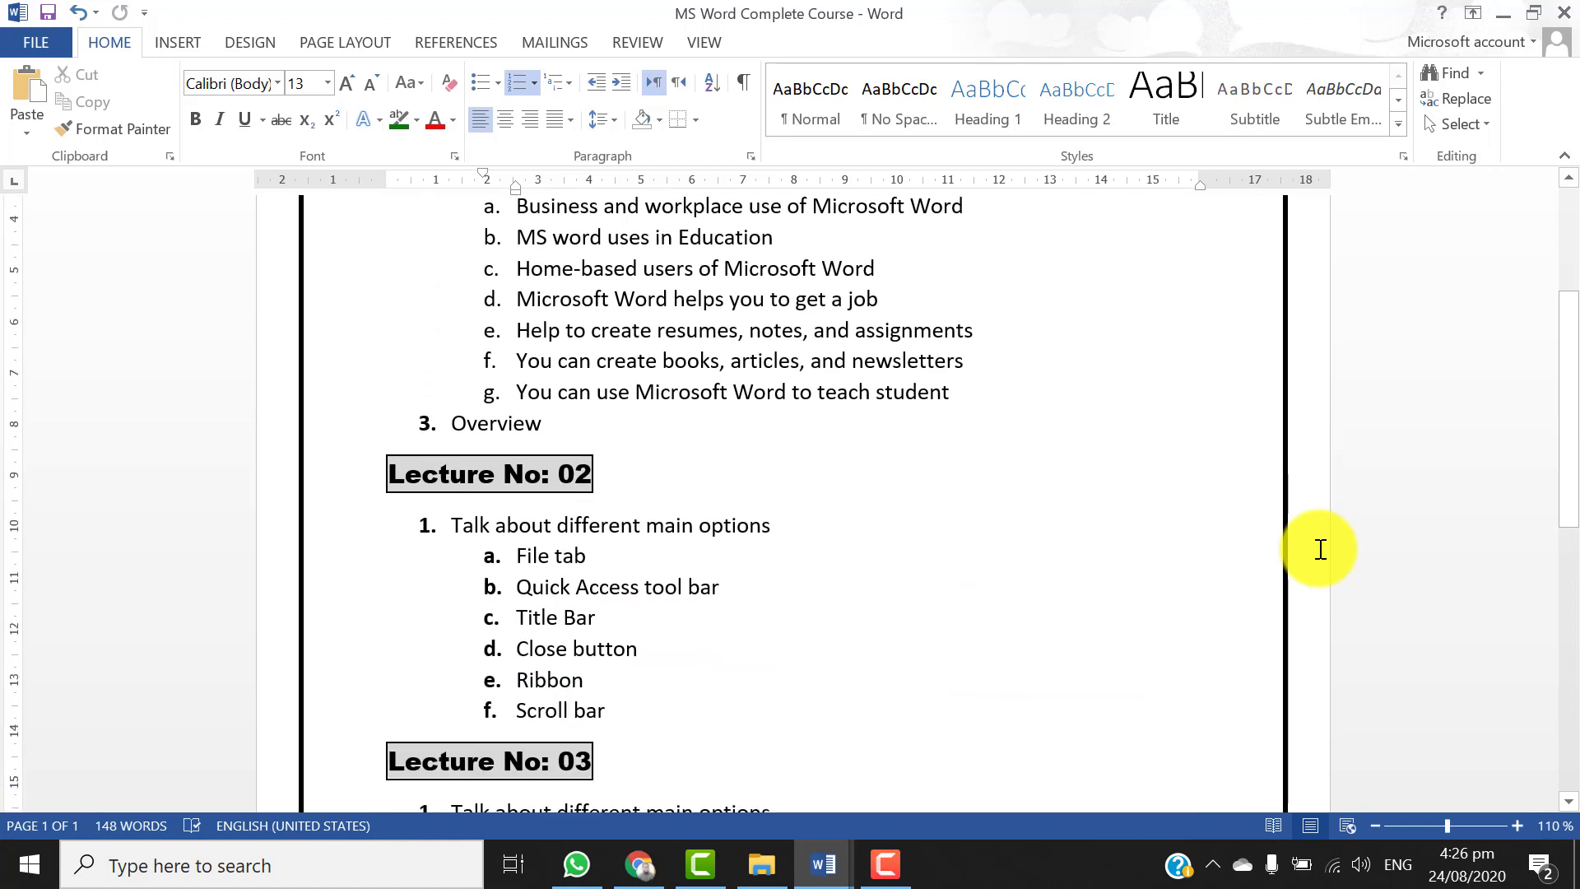
scroll(1319, 547, "down", 3)
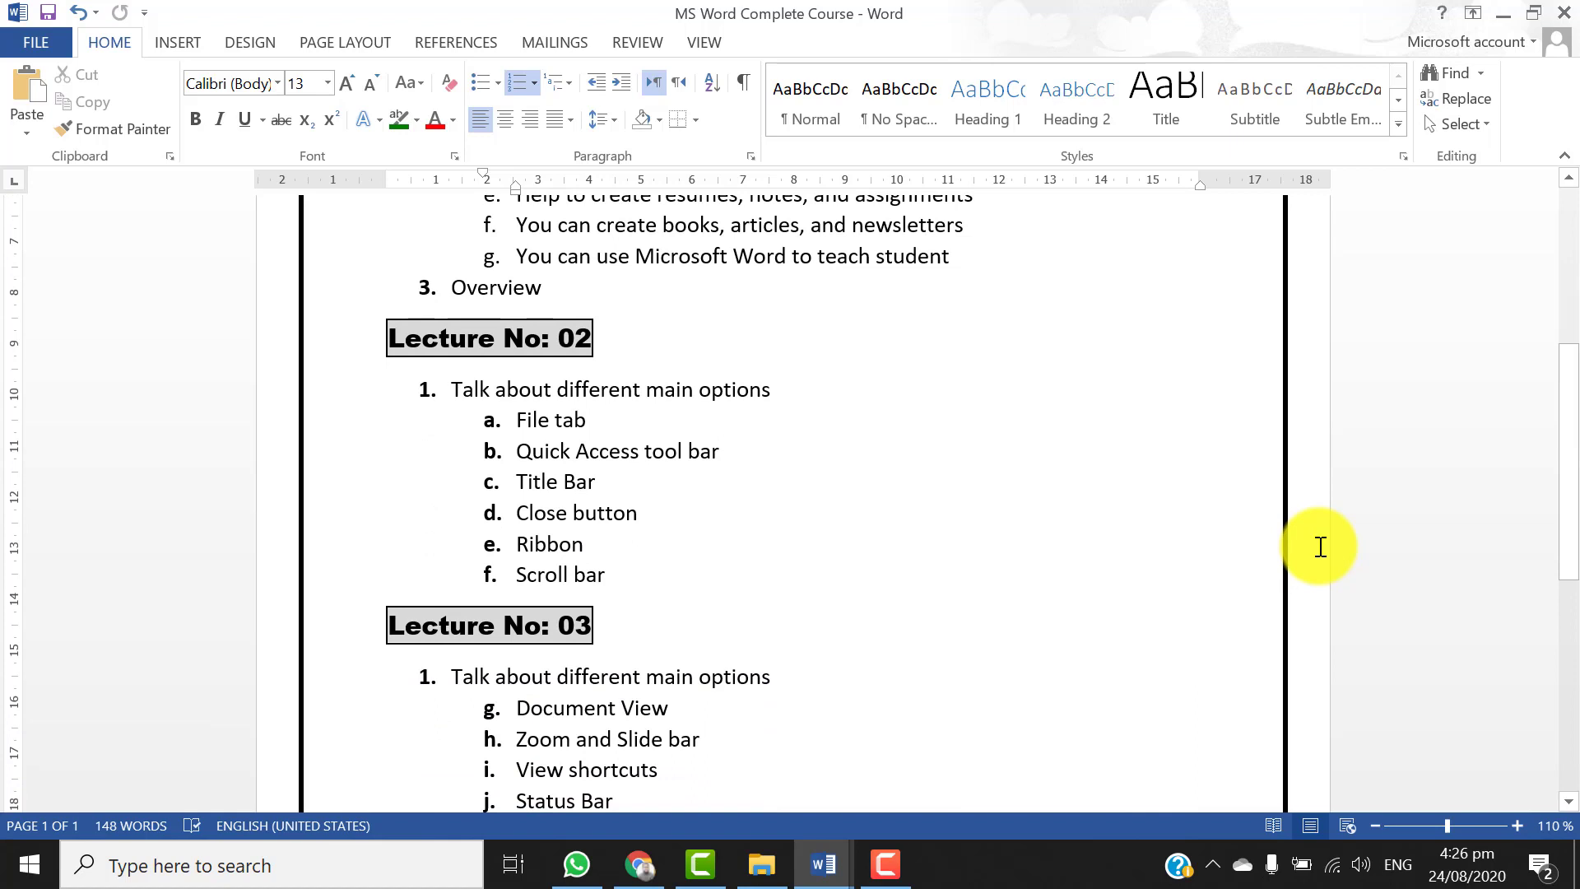
scroll(1320, 547, "down", 3)
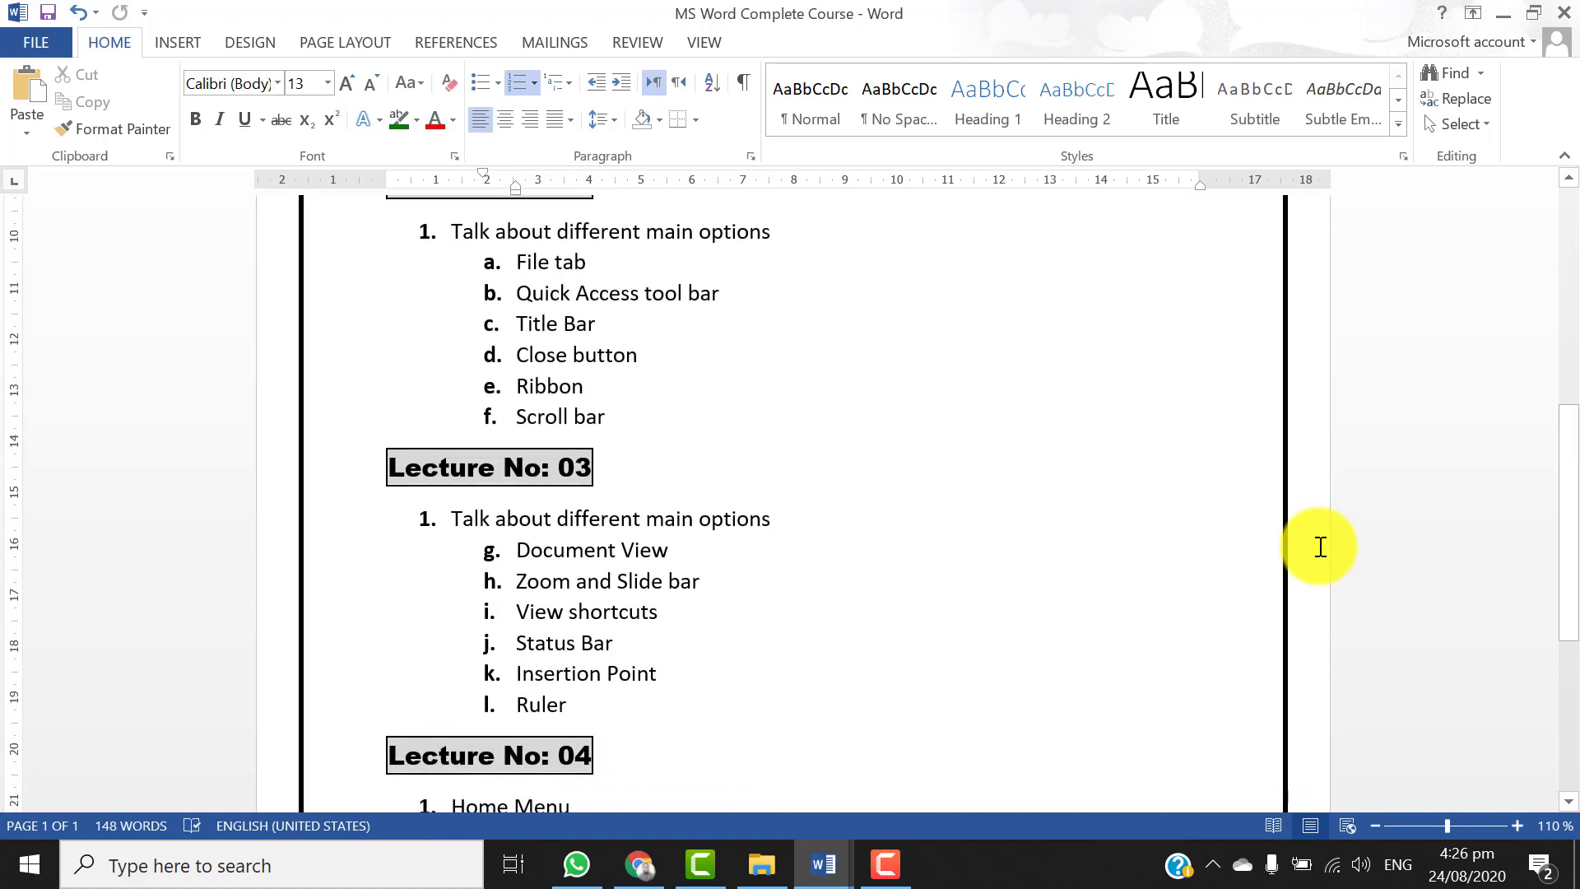
scroll(1320, 547, "down", 4)
scroll(1319, 547, "down", 2)
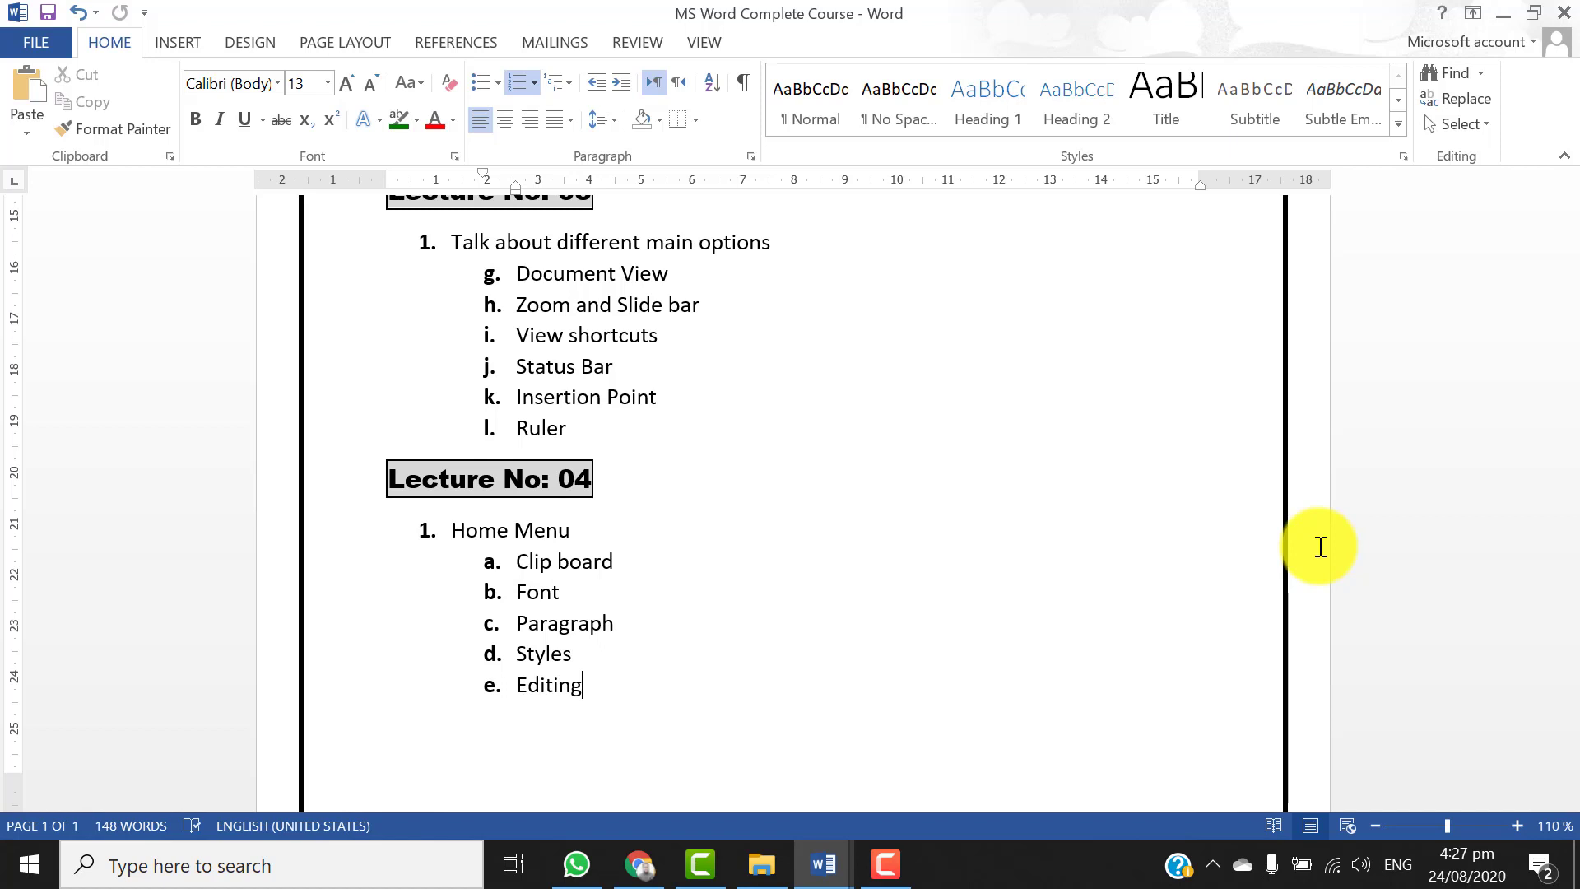
key("ctrl+n")
type("A quick brown fox jumps over the lazy dog.")
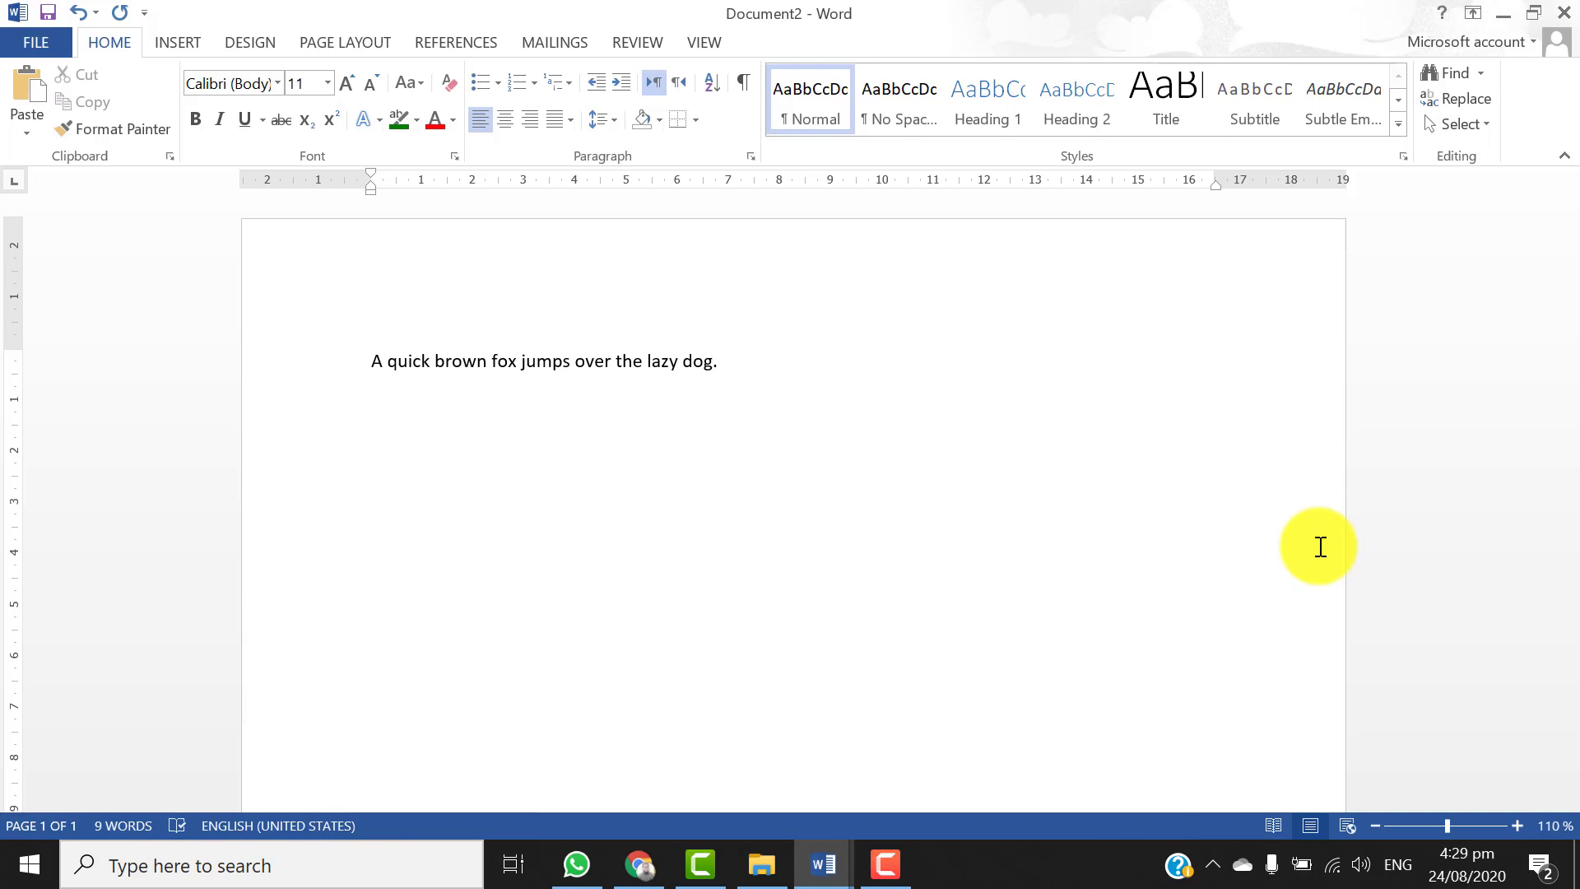
Paste a second copy of the fox sentence on a new line below
key("ctrl+a")
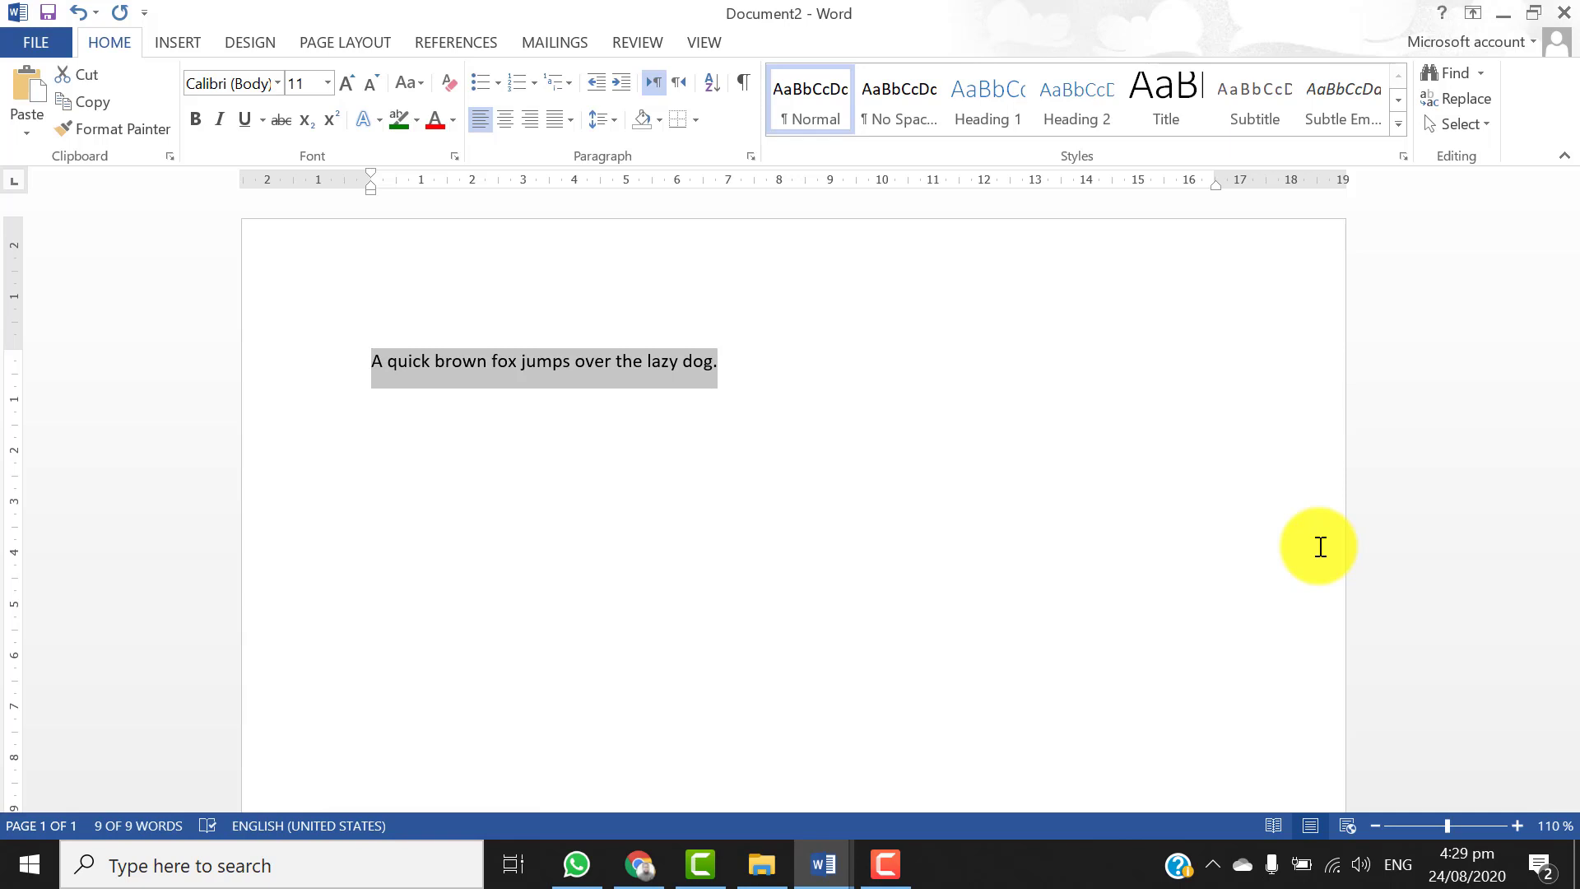
left_click(1320, 546)
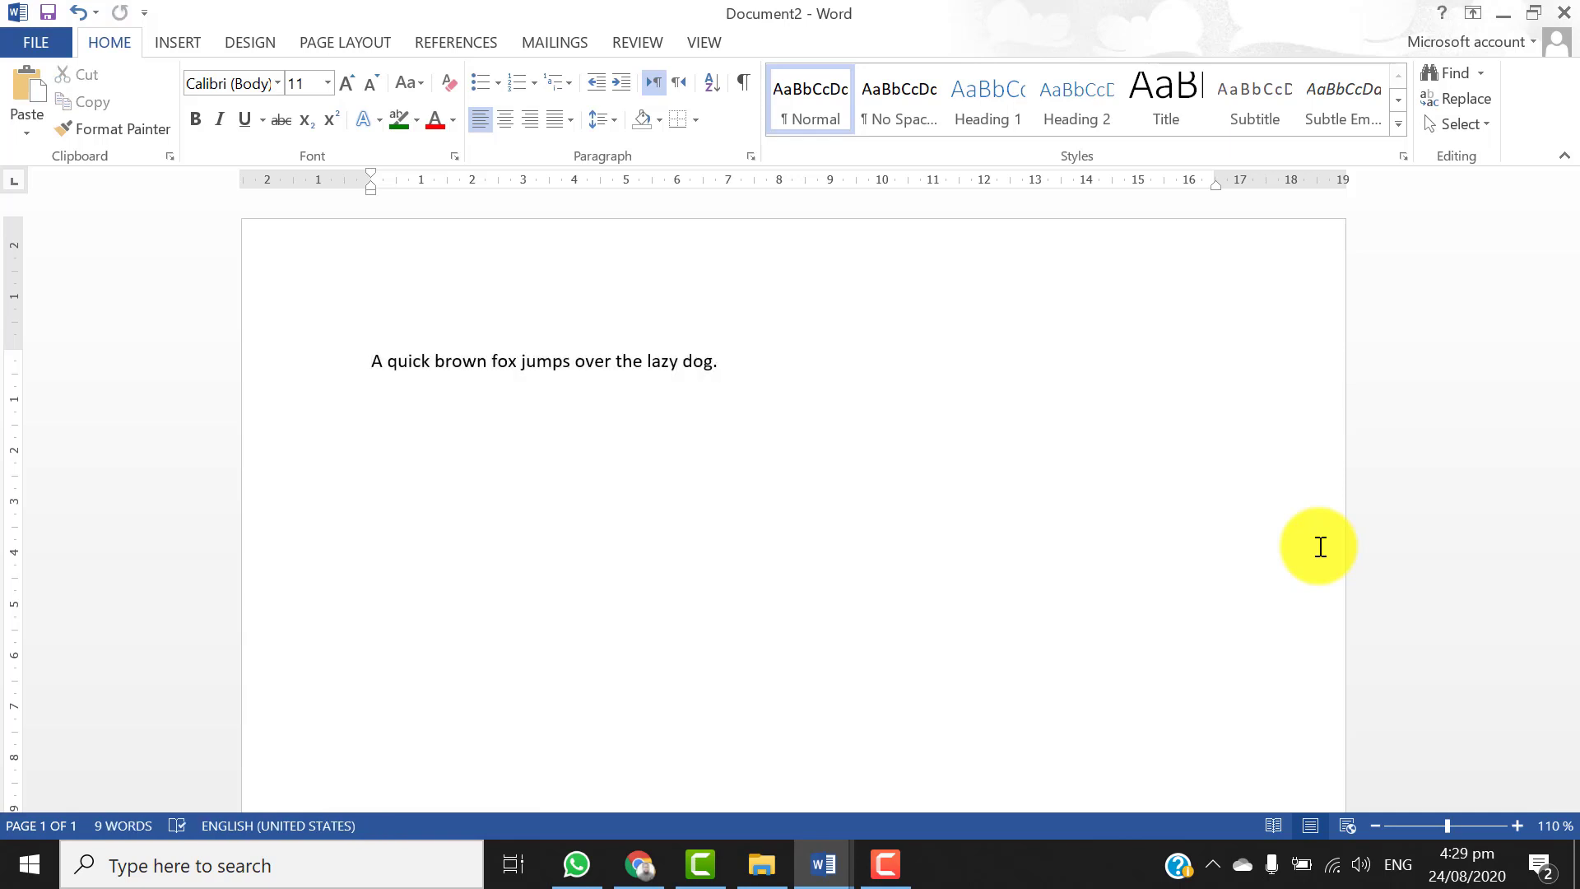
key("Return")
type("A quick brown fox jumps over the lazy dog.")
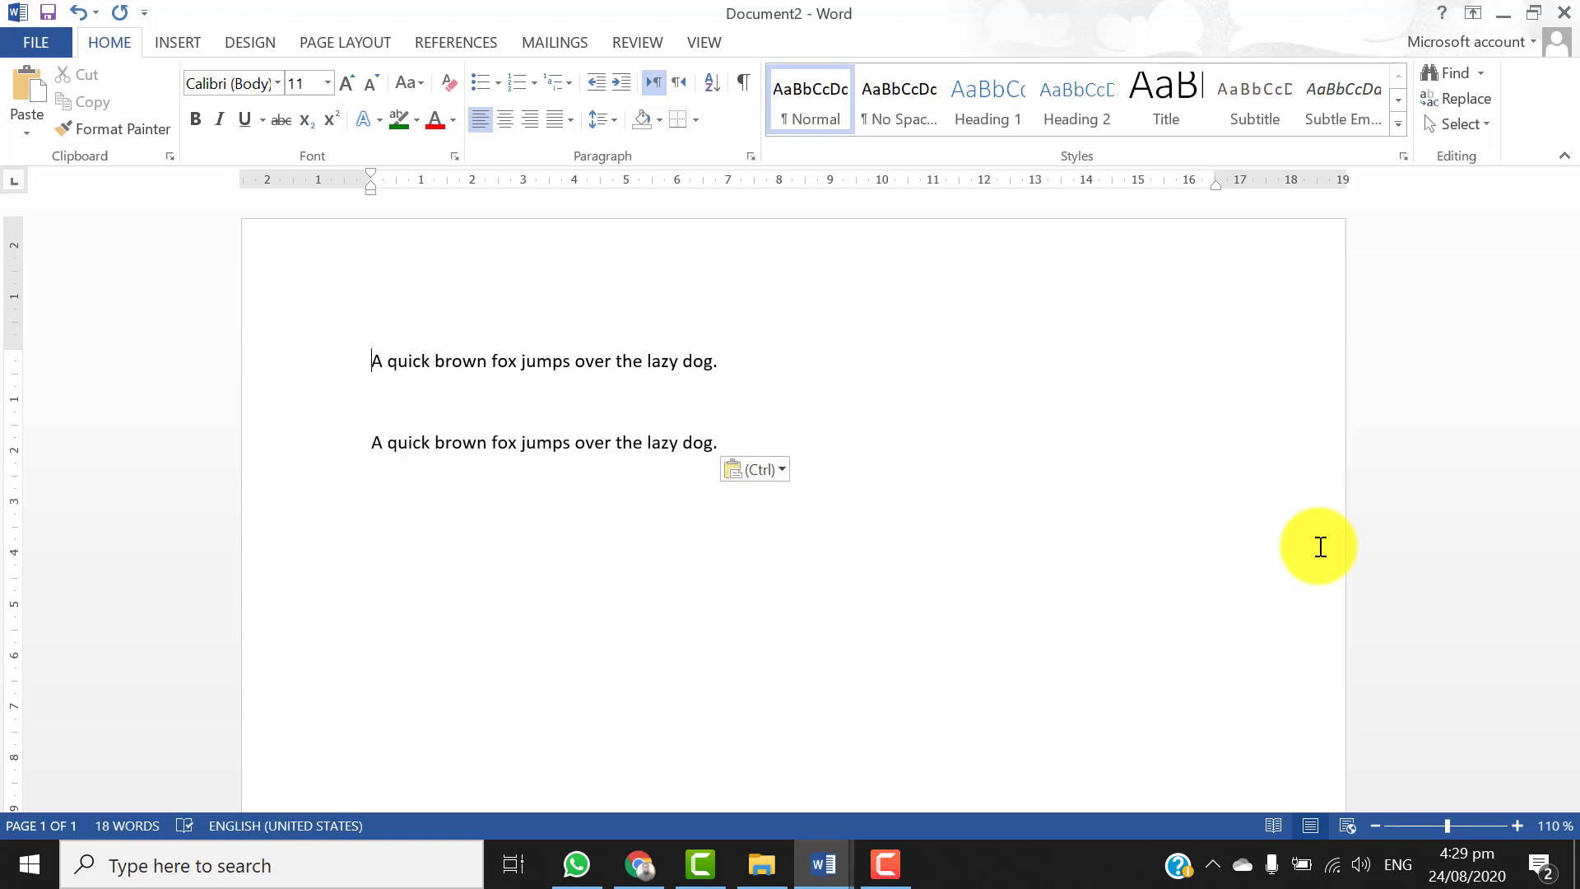
Delete both copies of the sentence, leaving the page empty
key("shift+Down")
key("shift+Left")
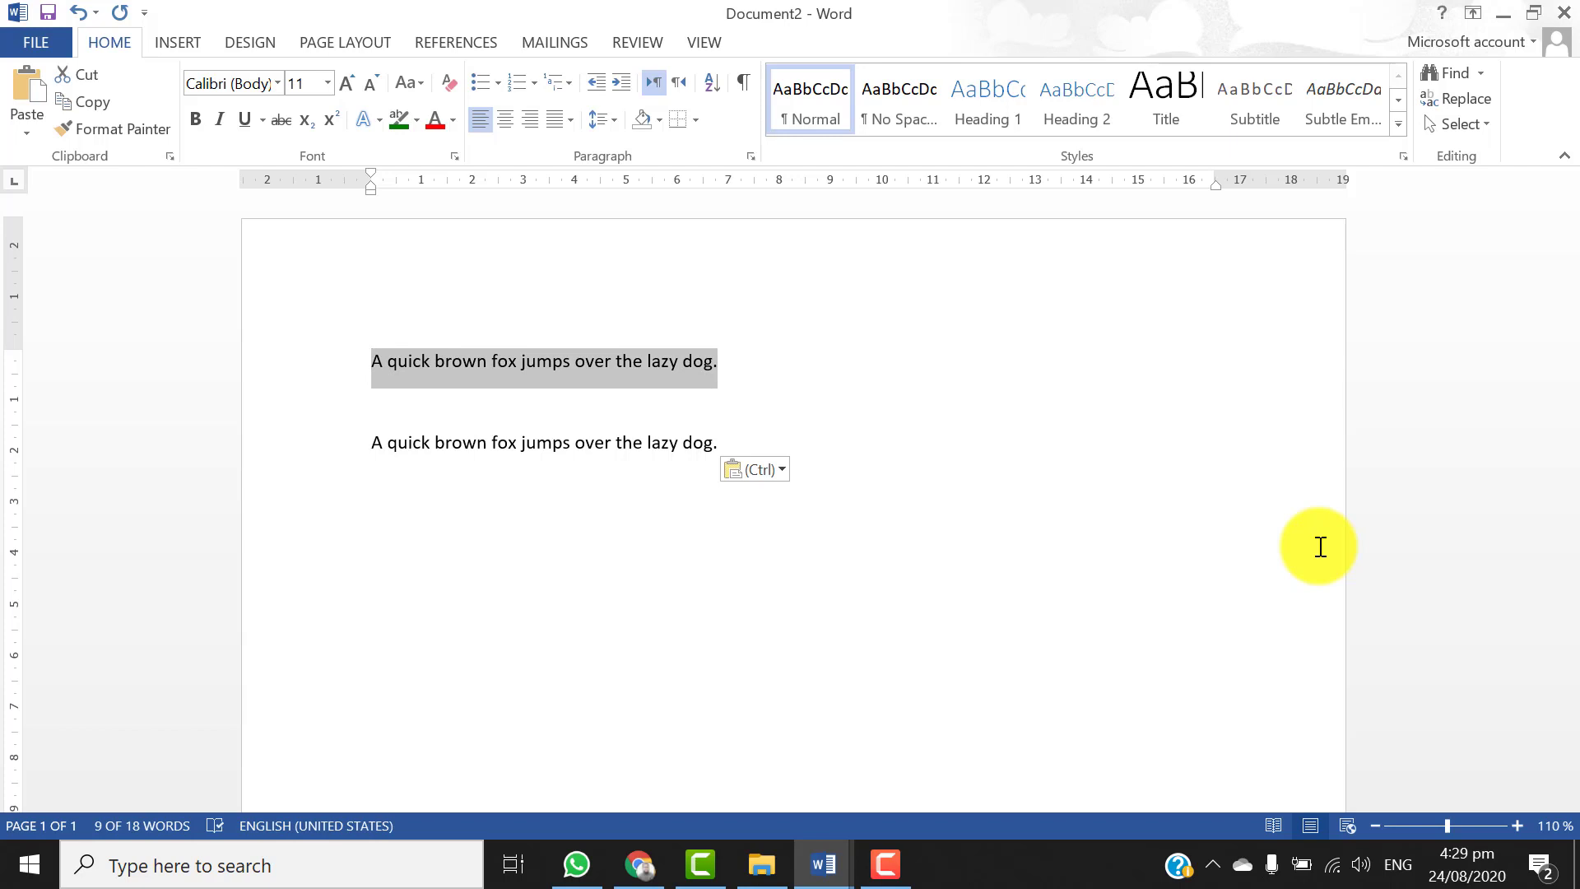
key("Delete")
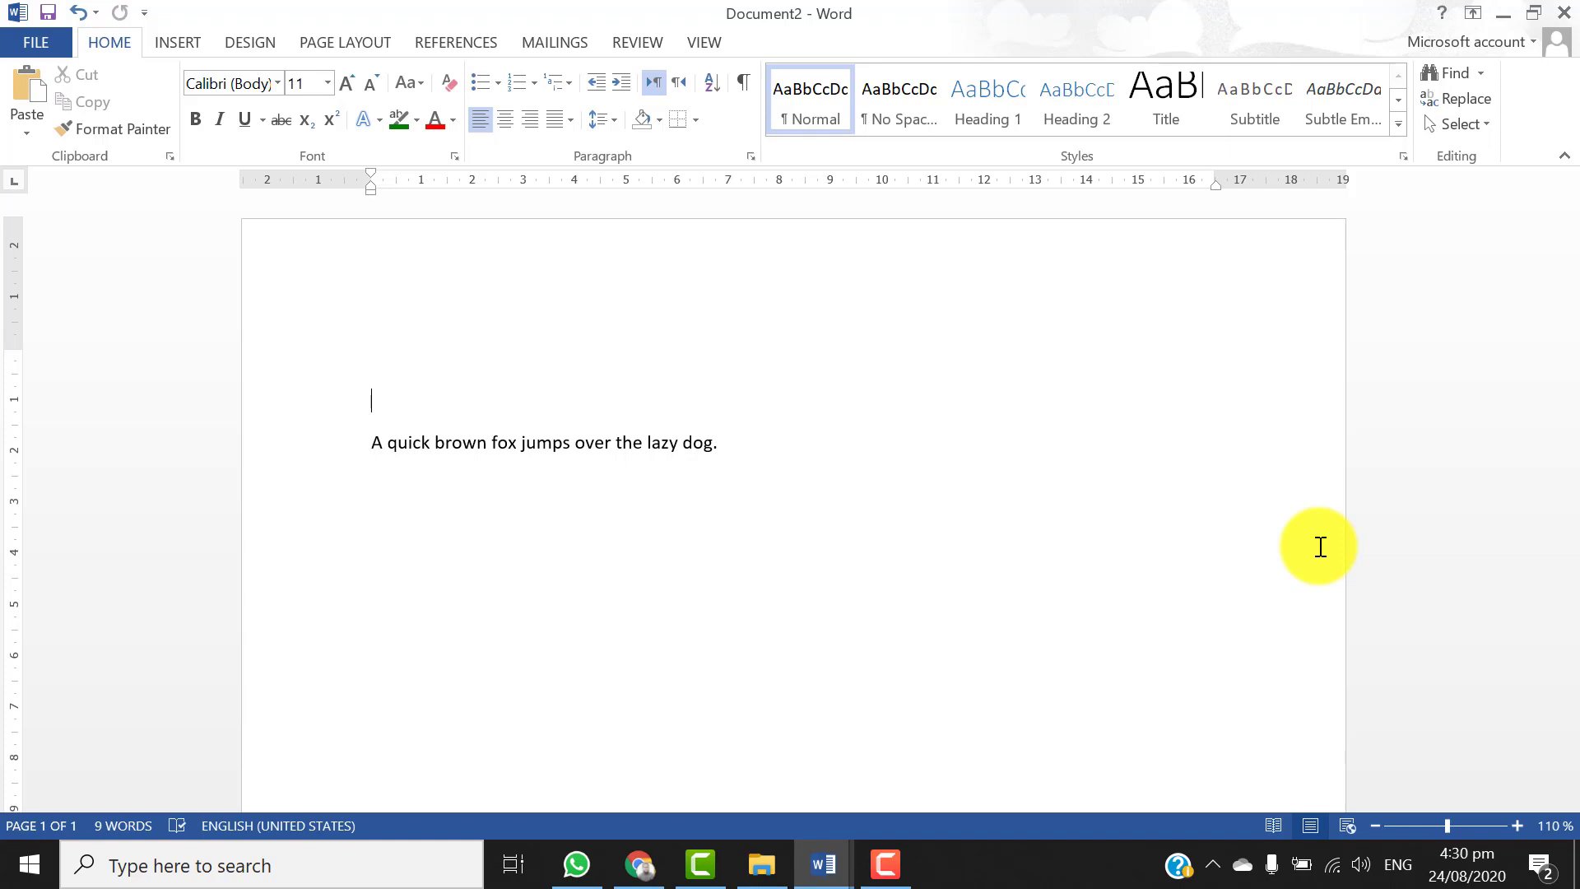
key("Down")
key("shift+End")
key("BackSpace")
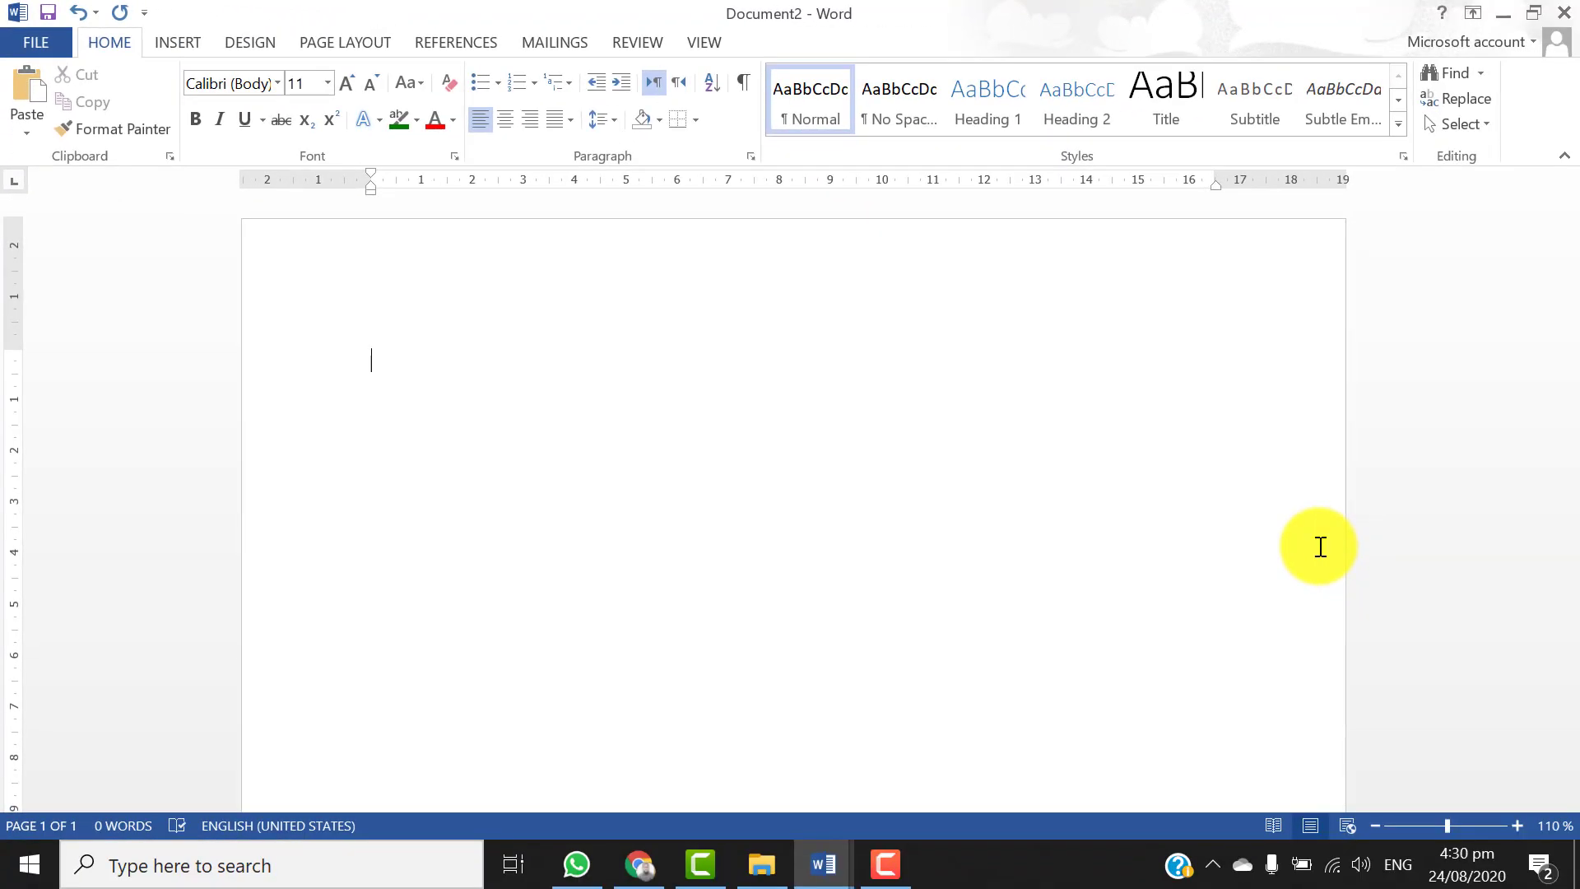
Type Pakistan on two lines and set the first one in Cooper Black, 72 pt
type("Pakistan")
key("Return")
type("Pakistan")
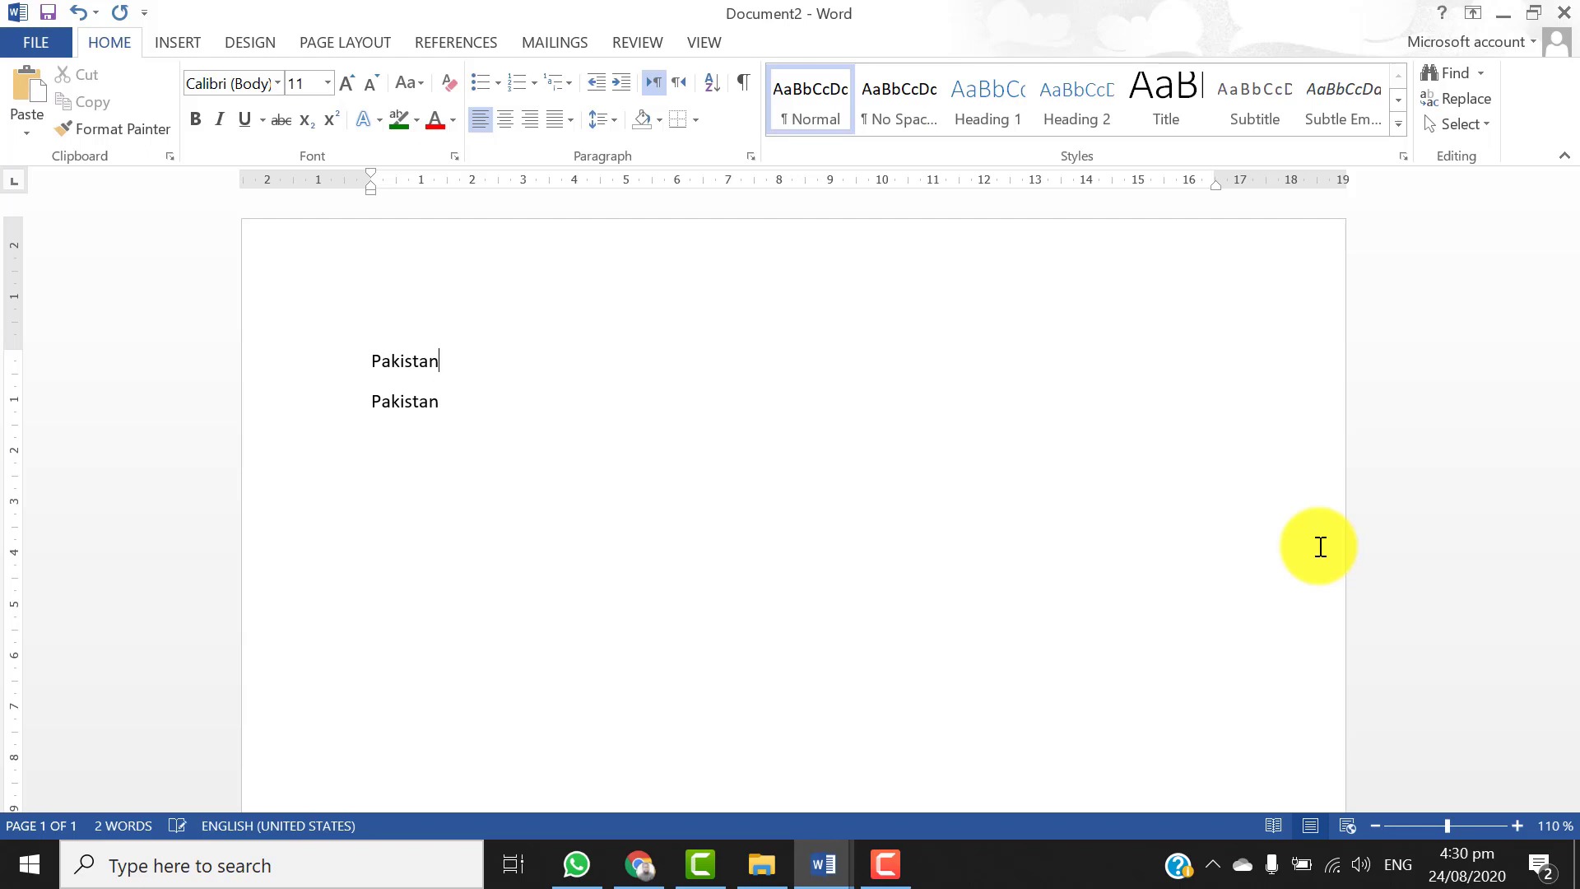
key("Home")
key("shift+End")
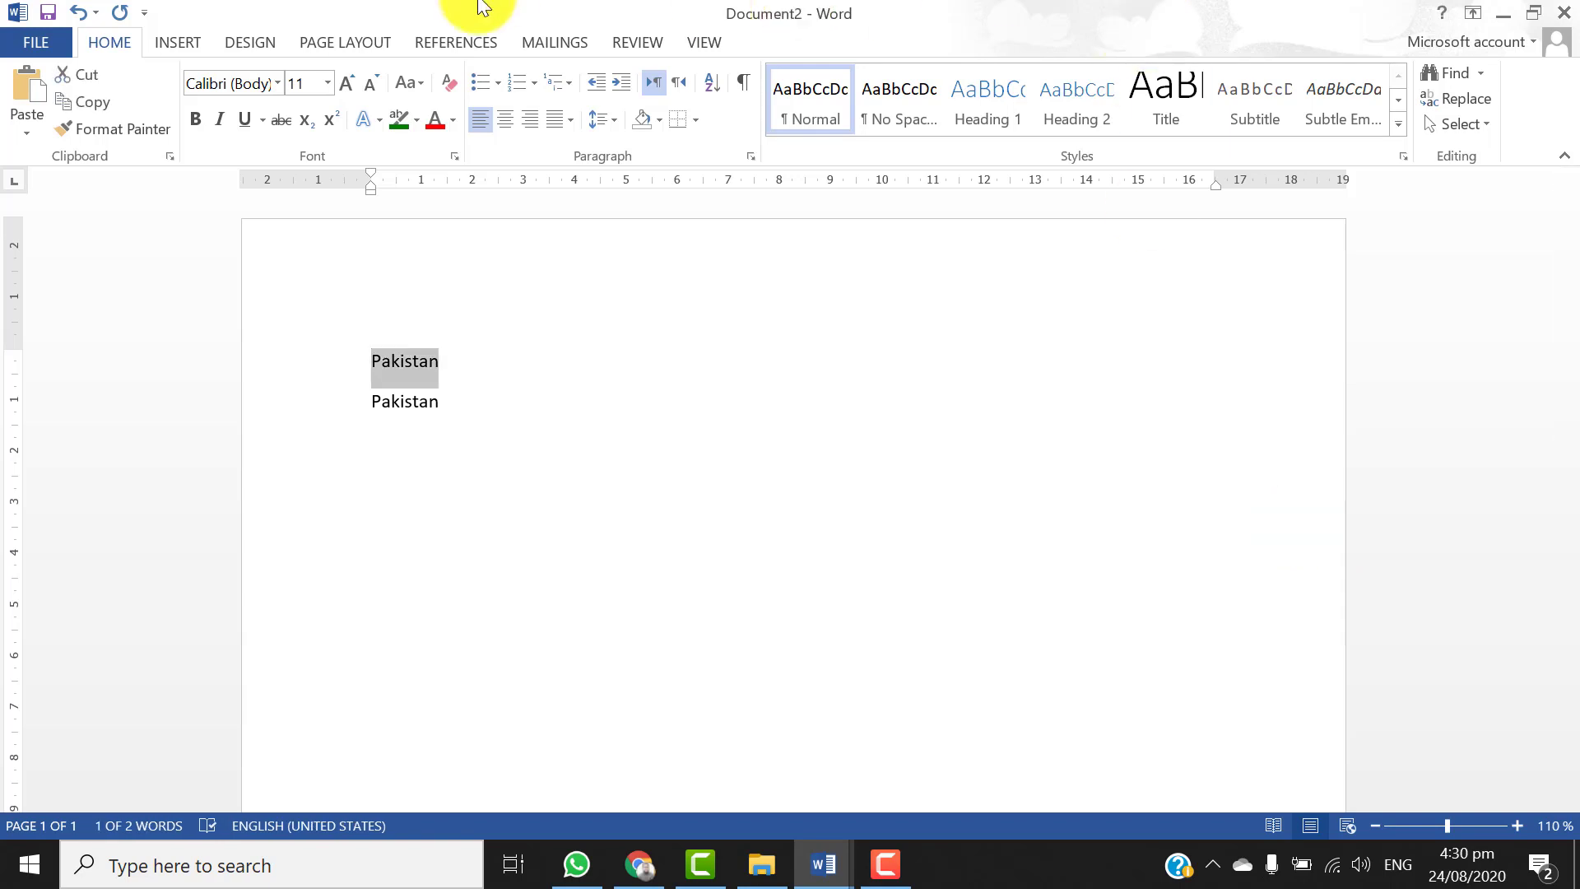
left_click(275, 82)
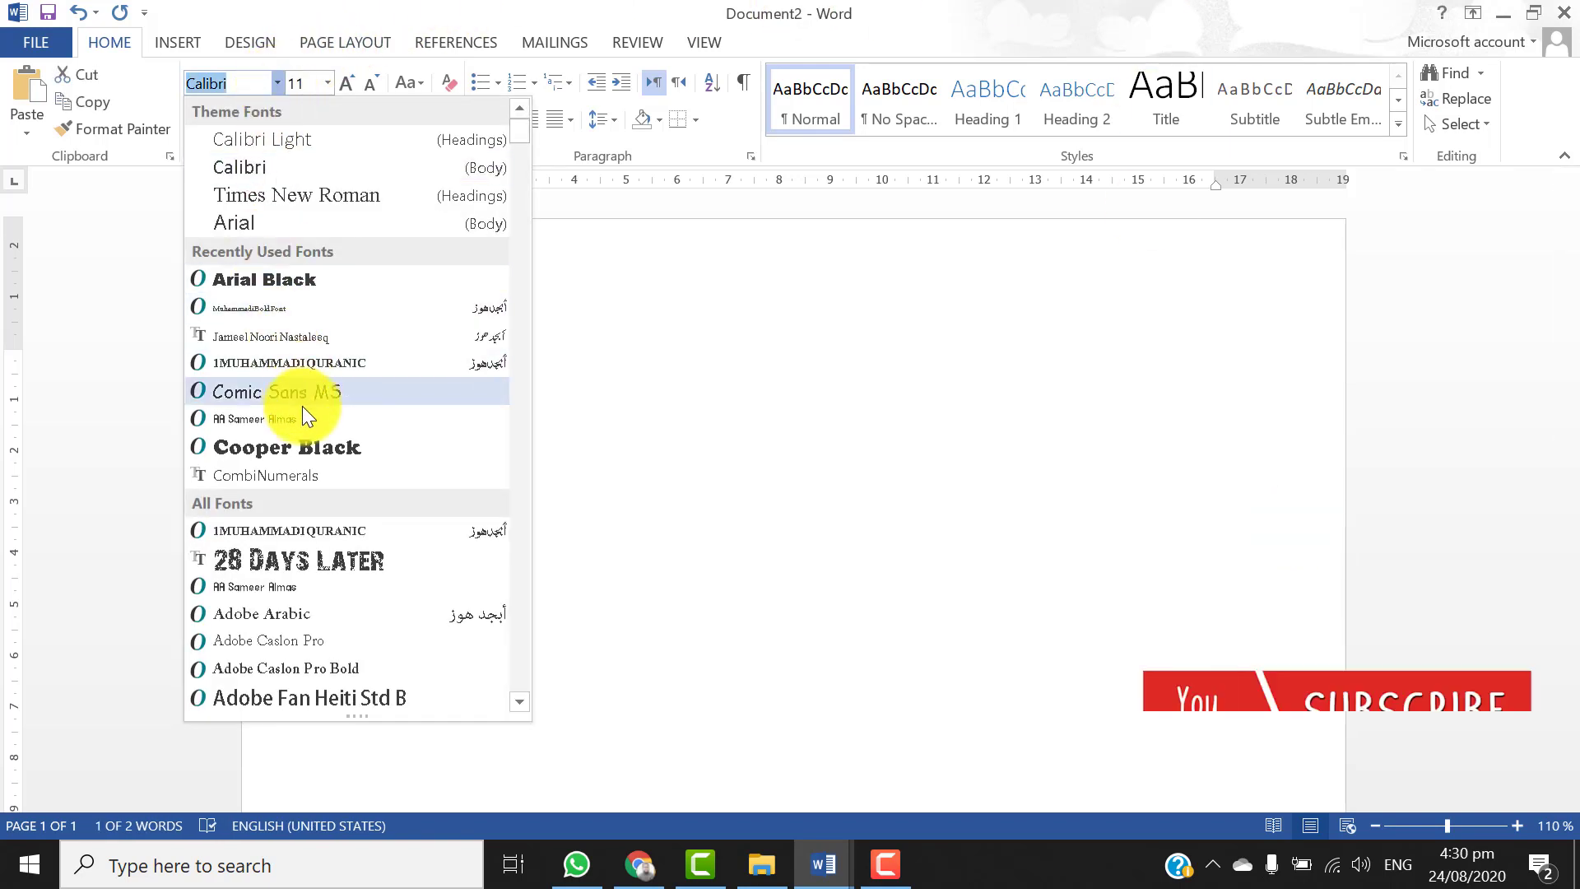
left_click(307, 447)
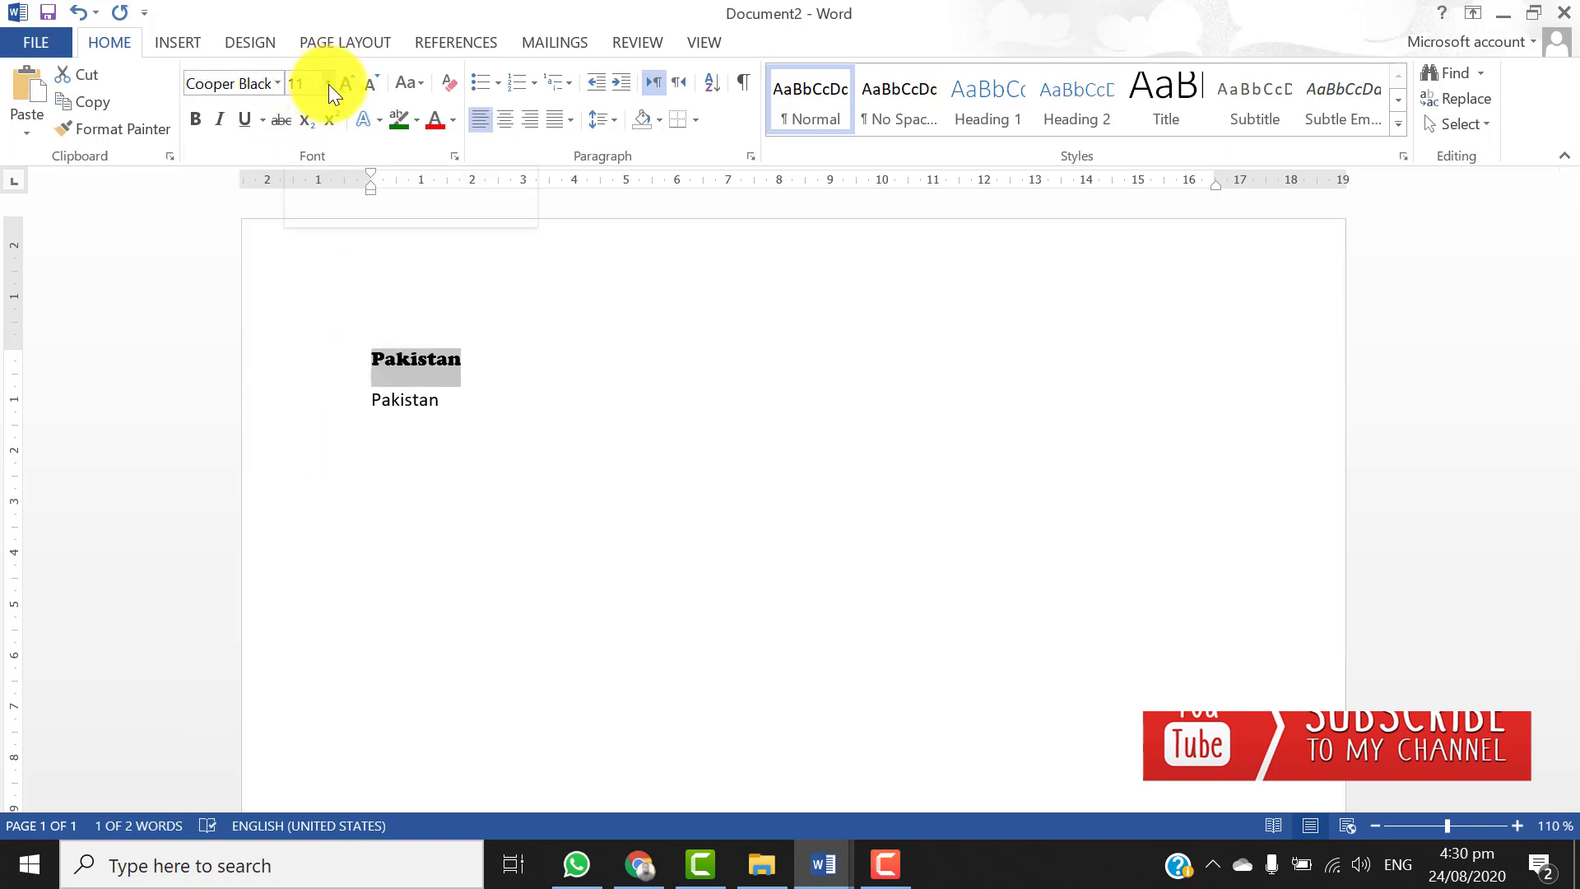
left_click(327, 83)
left_click(298, 468)
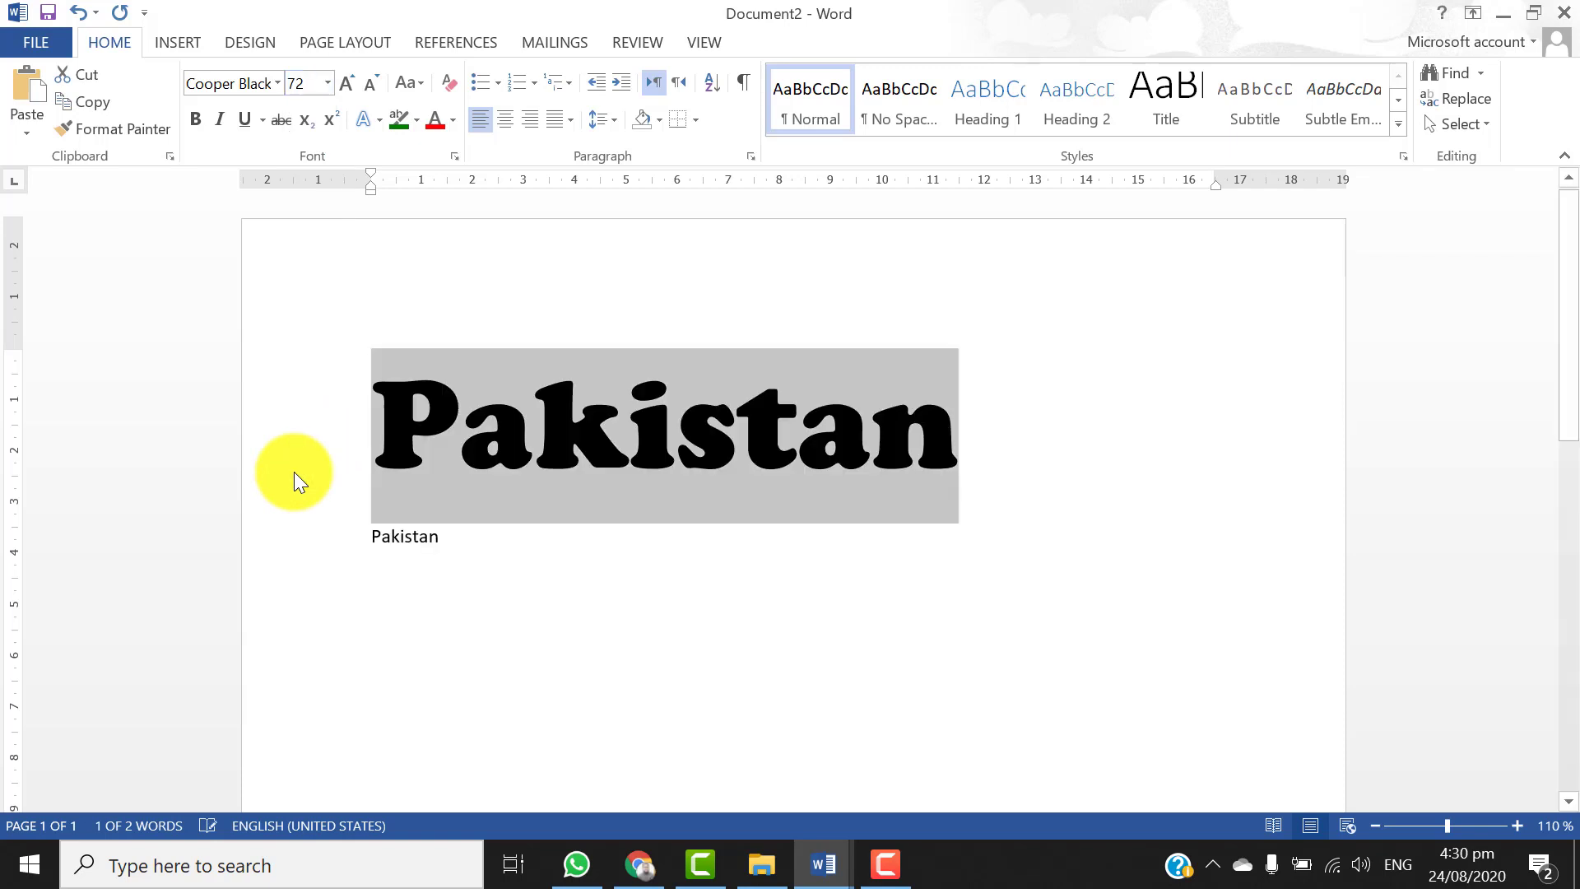
Make the first Pakistan bold with a thick underline and green highlight
left_click(198, 125)
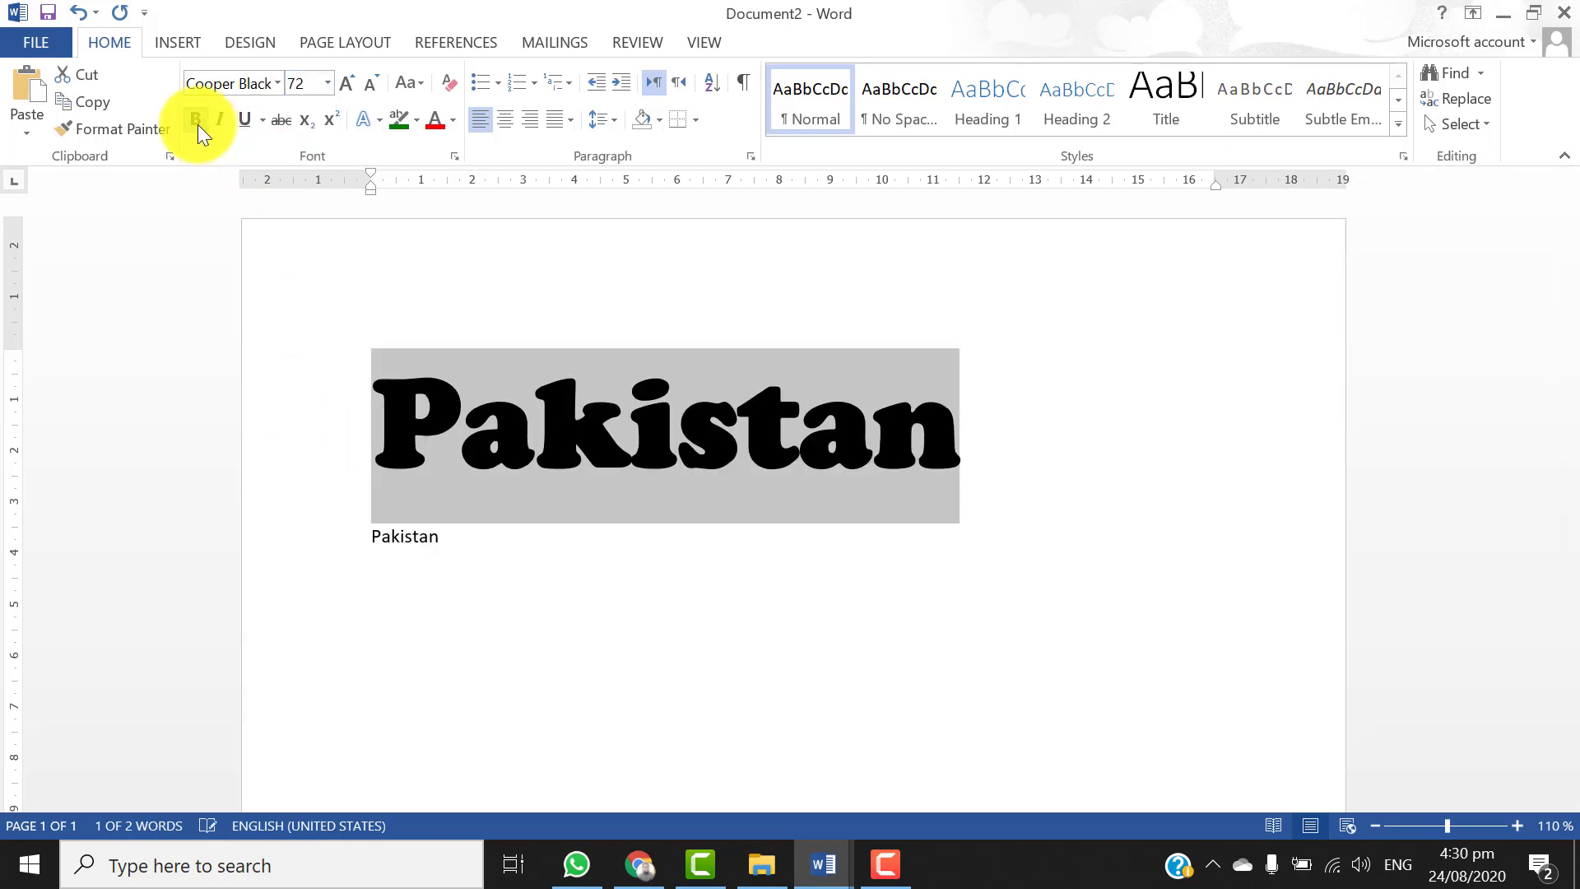
left_click(261, 121)
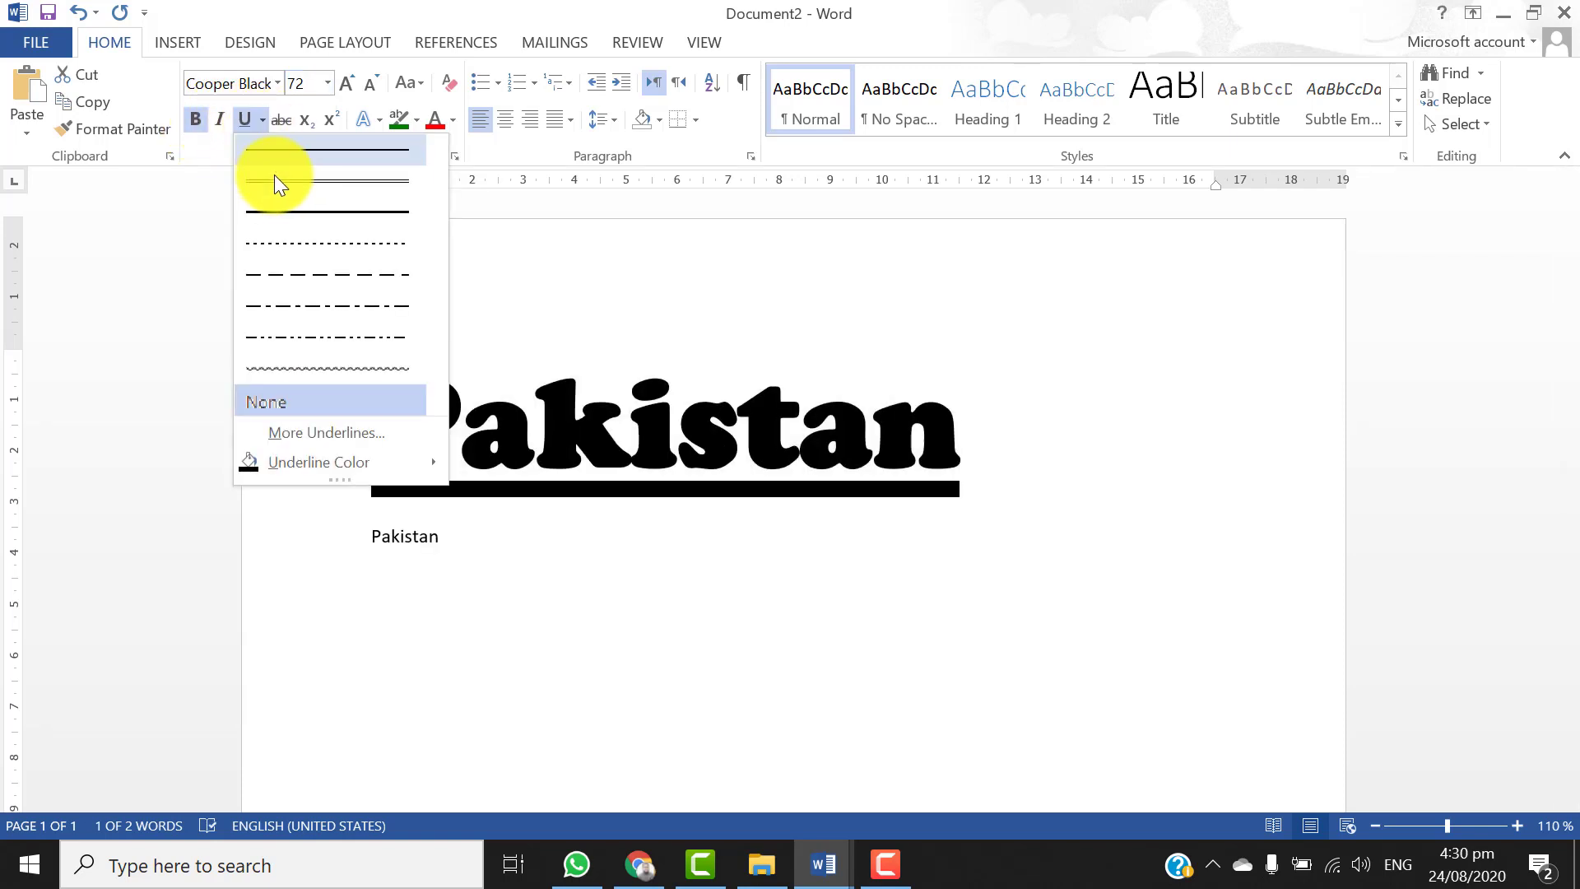
left_click(288, 207)
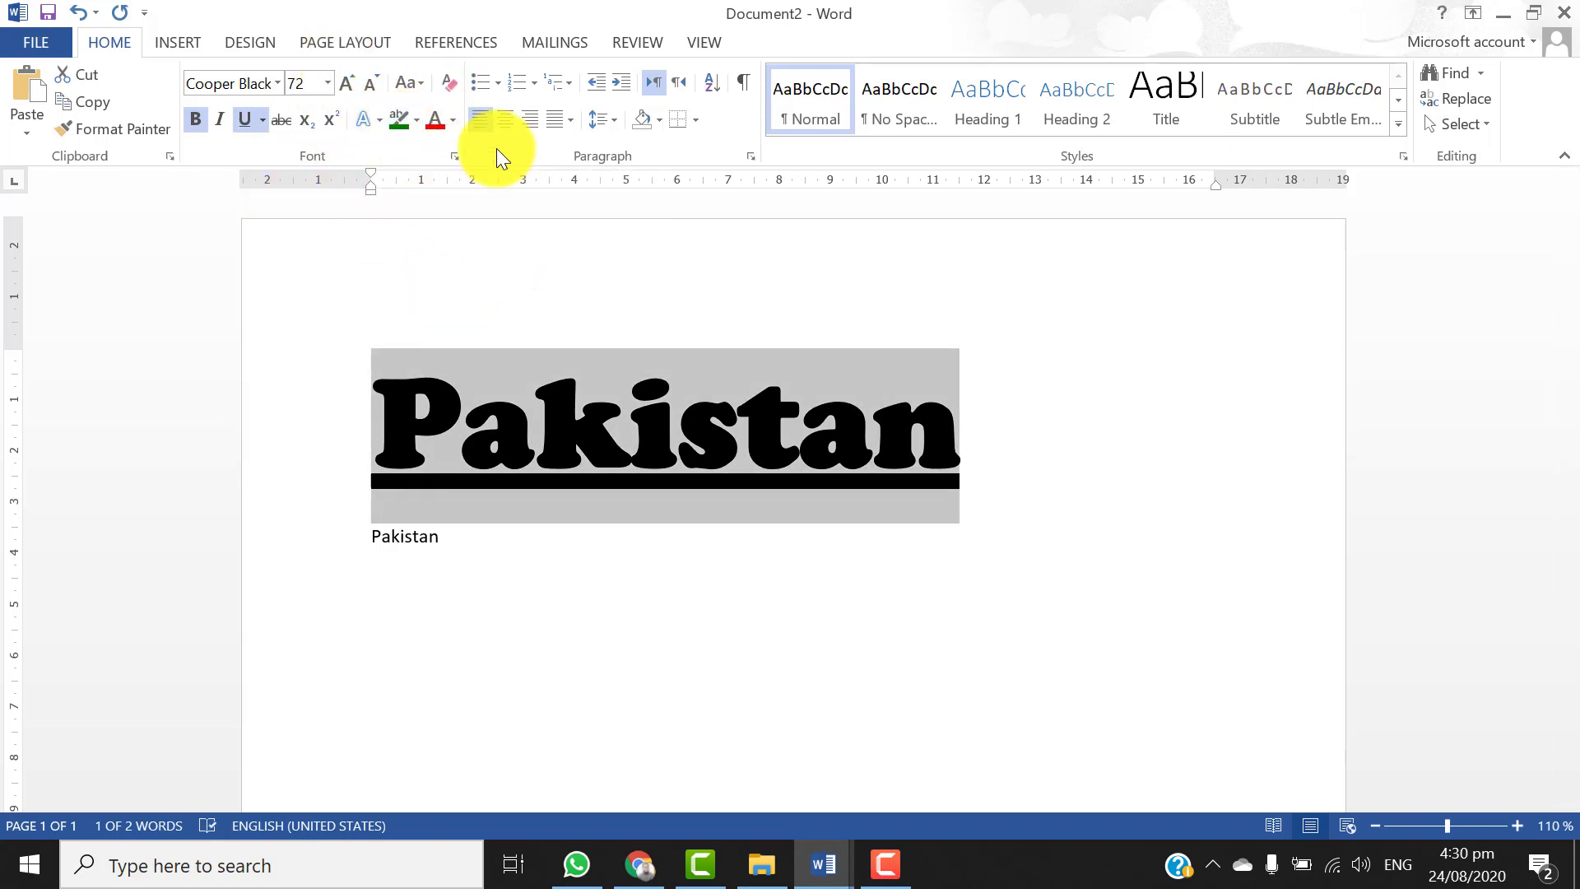
left_click(451, 79)
key("ctrl+z")
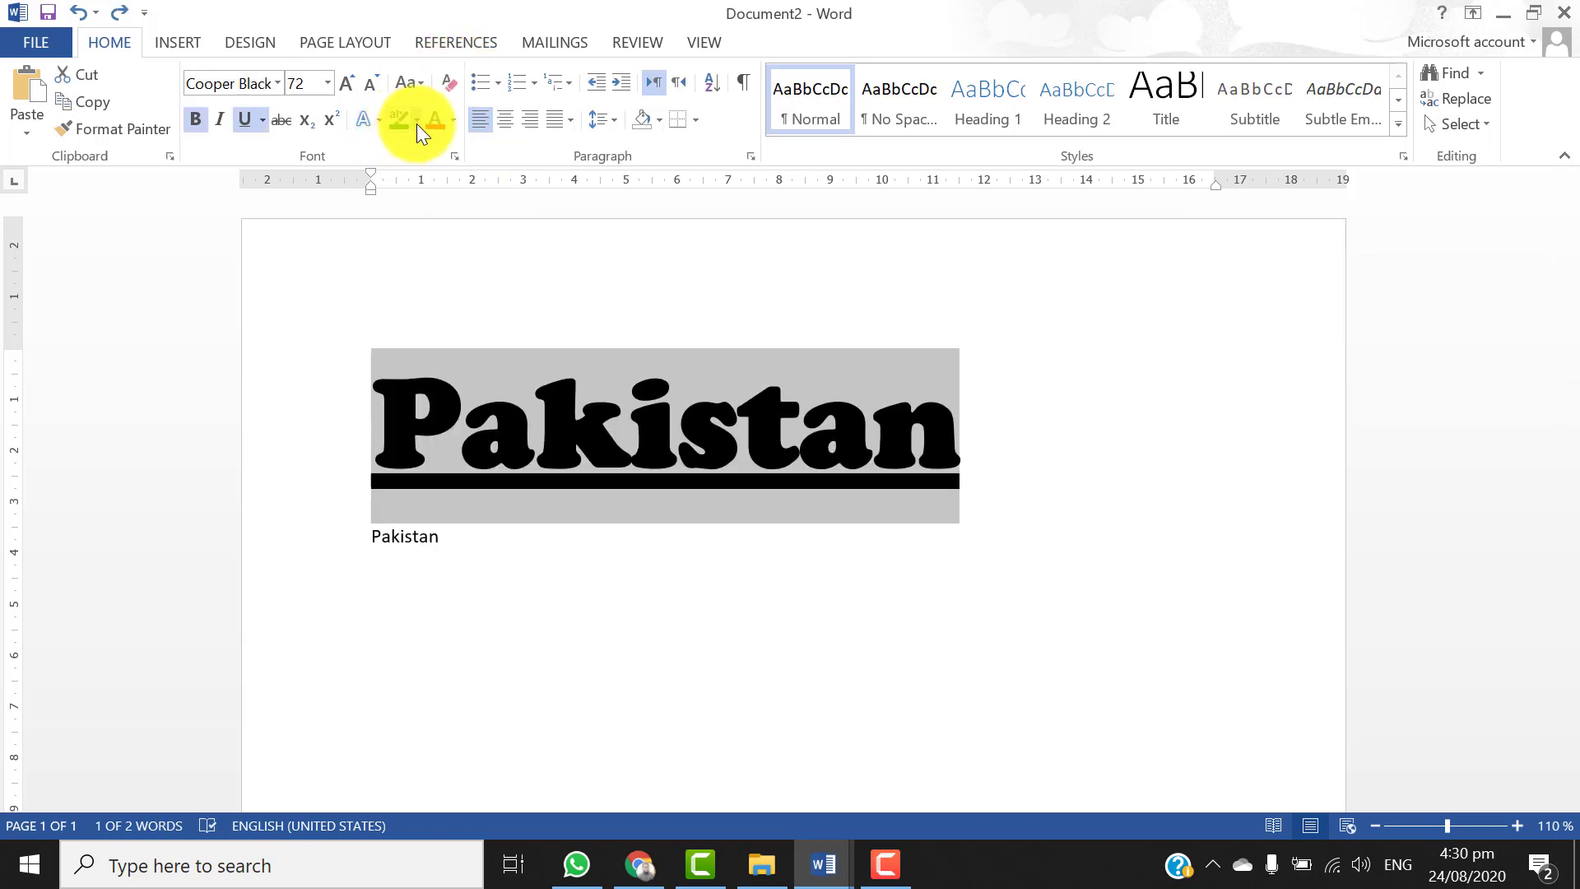
left_click(417, 123)
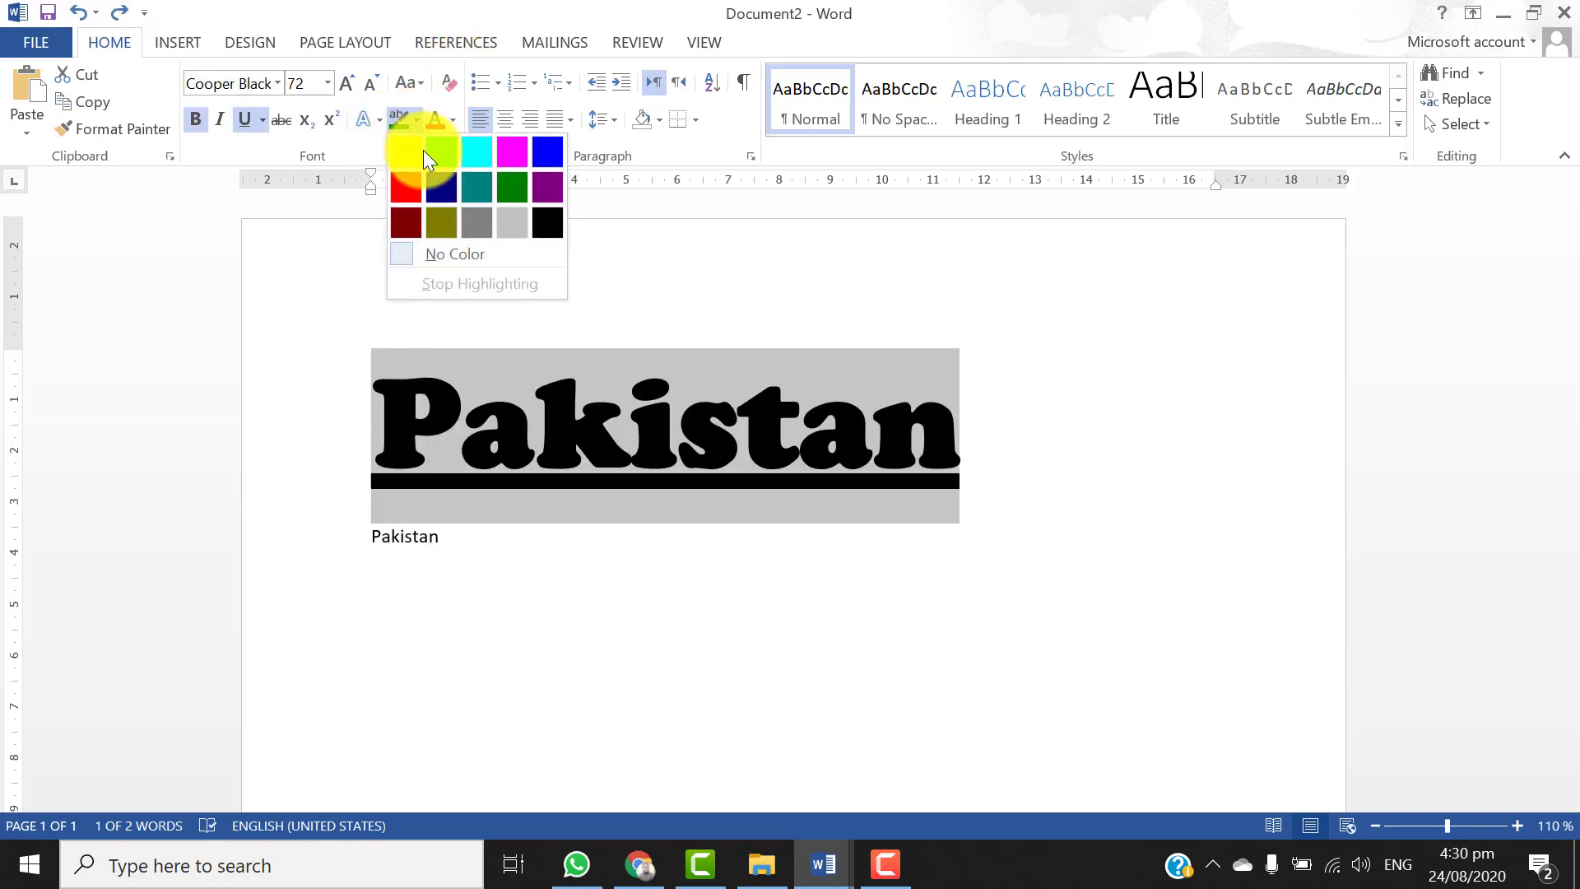
left_click(514, 188)
left_click(665, 535)
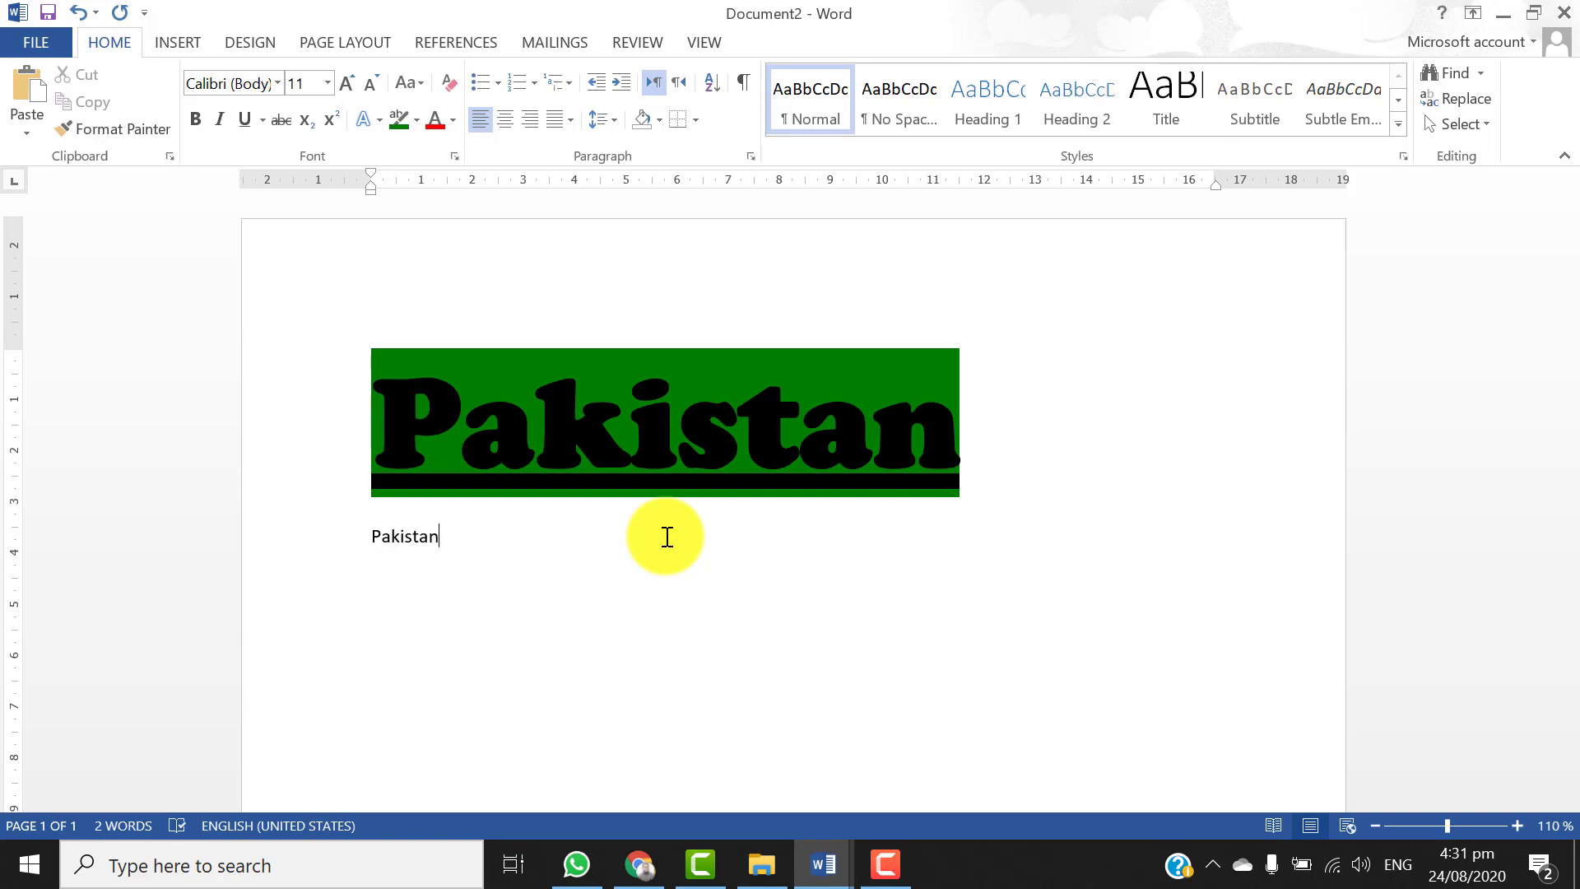
Use Format Painter to copy the big green Pakistan formatting onto the second Pakistan
triple_click(568, 458)
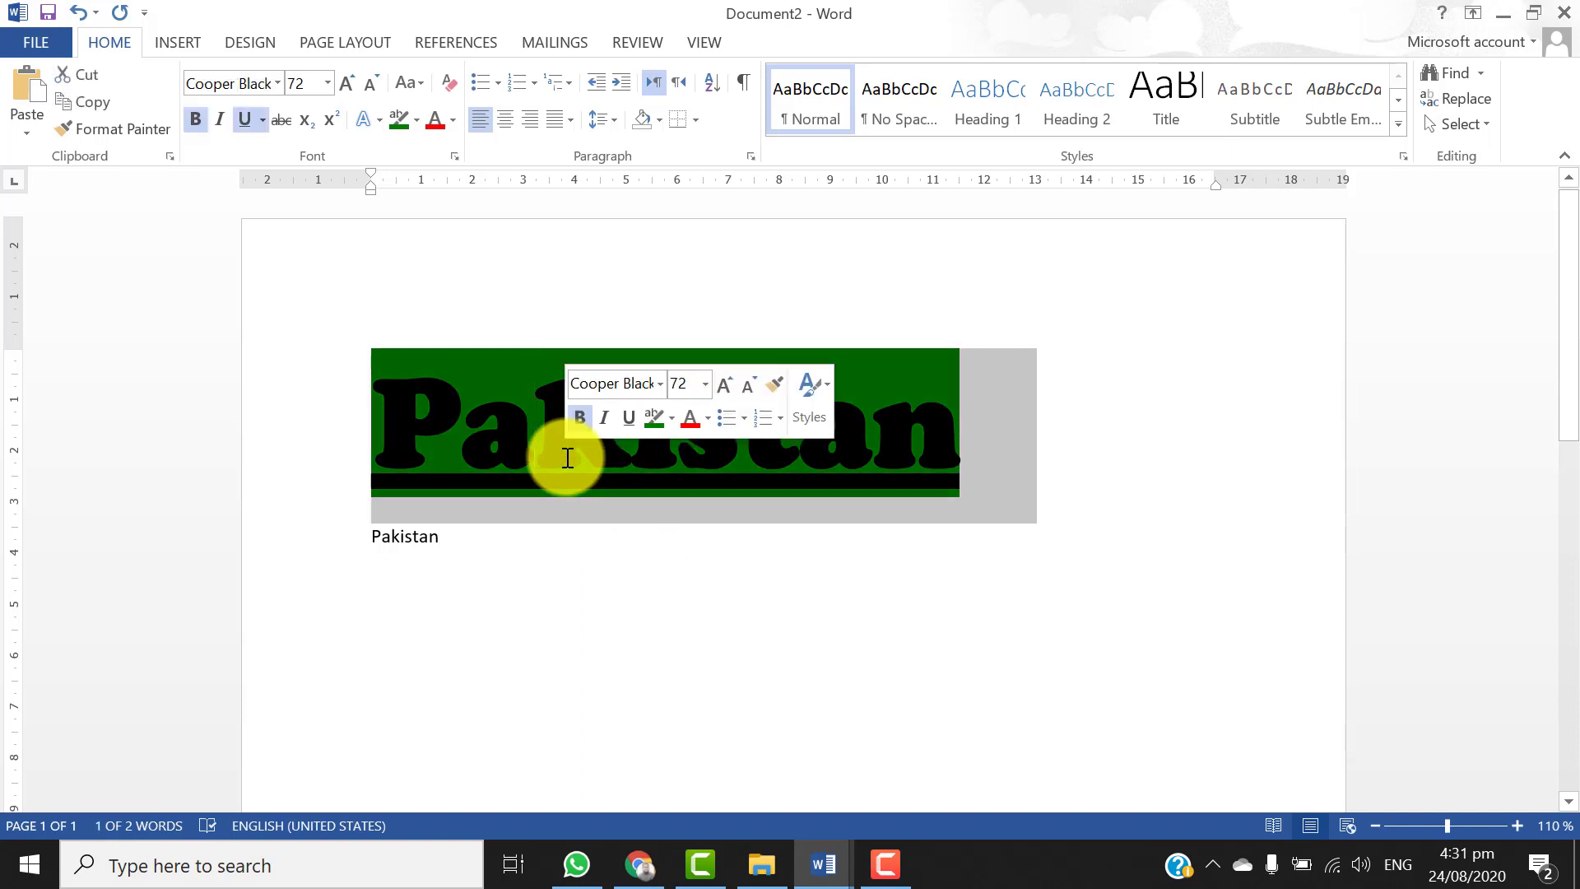
left_click(435, 512)
double_click(434, 512)
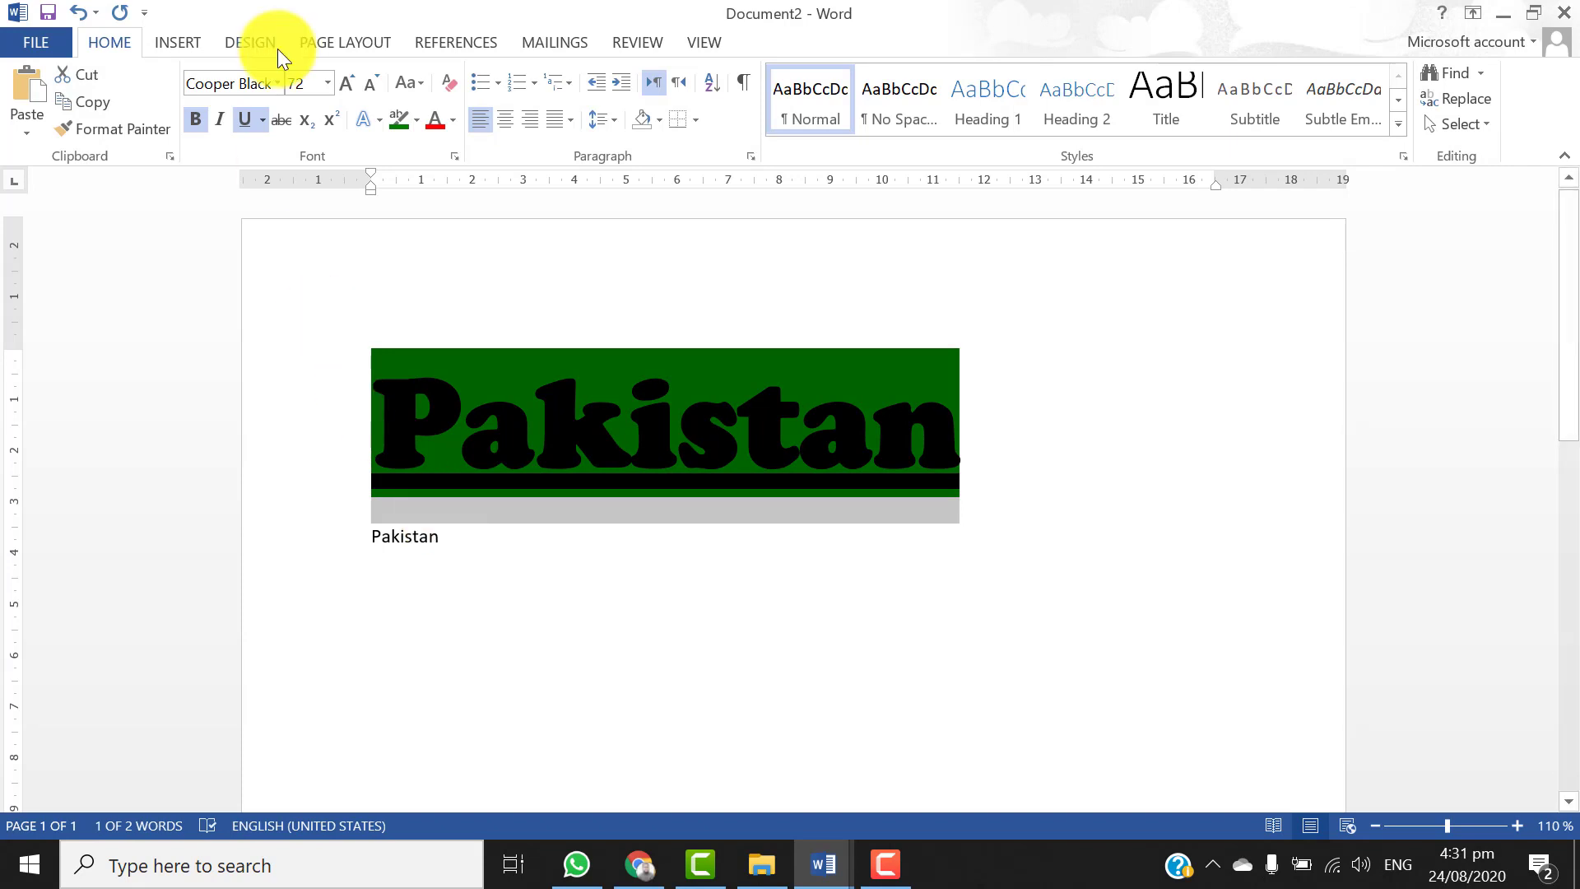
left_click(155, 135)
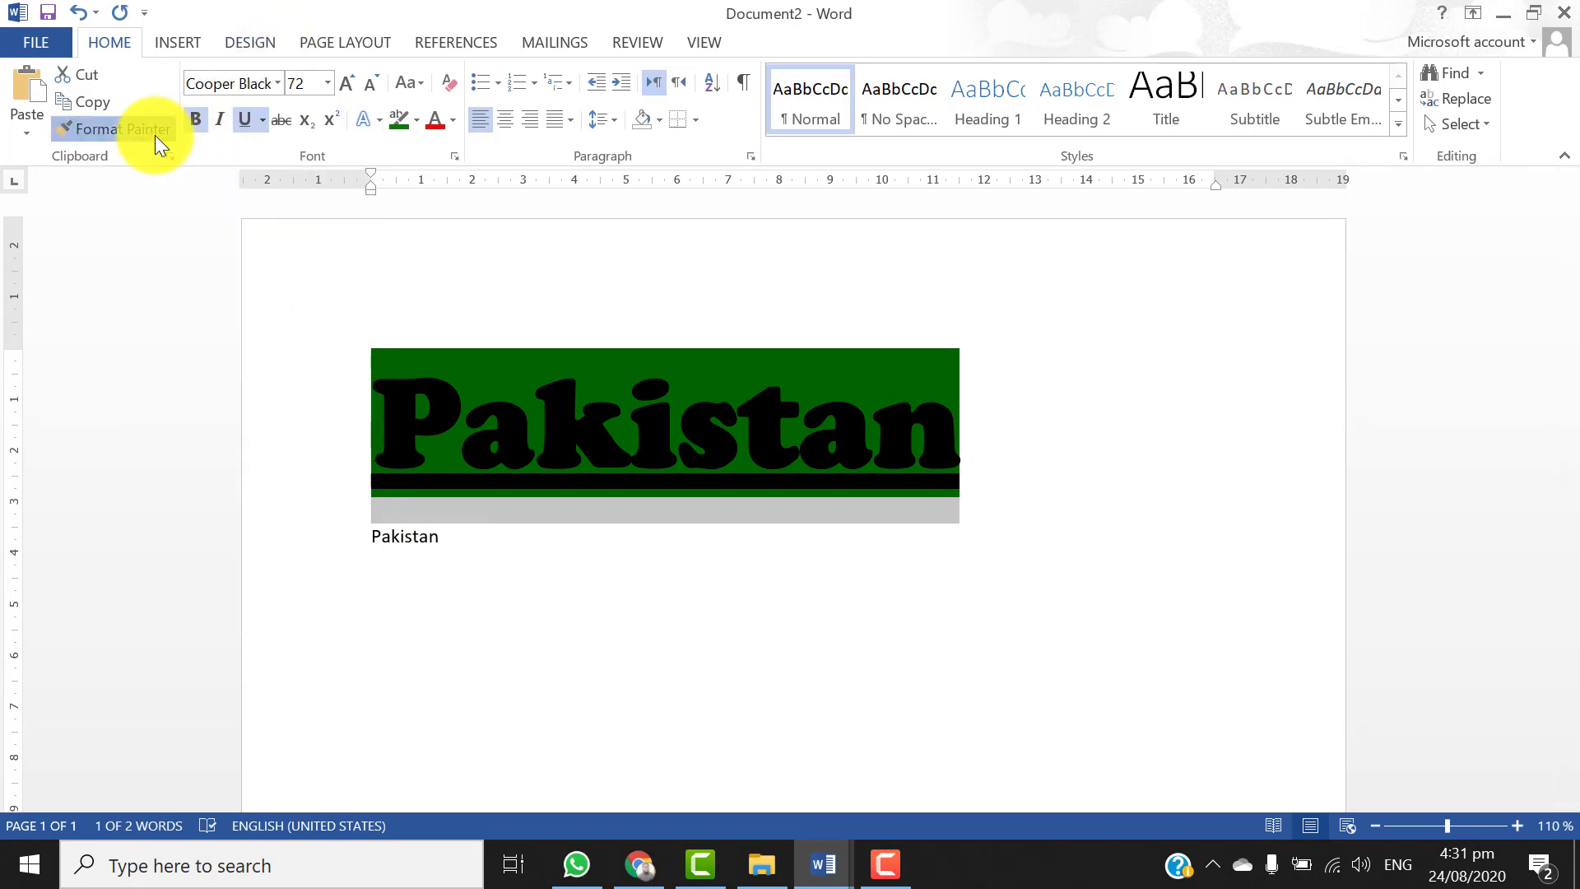
left_click(404, 541)
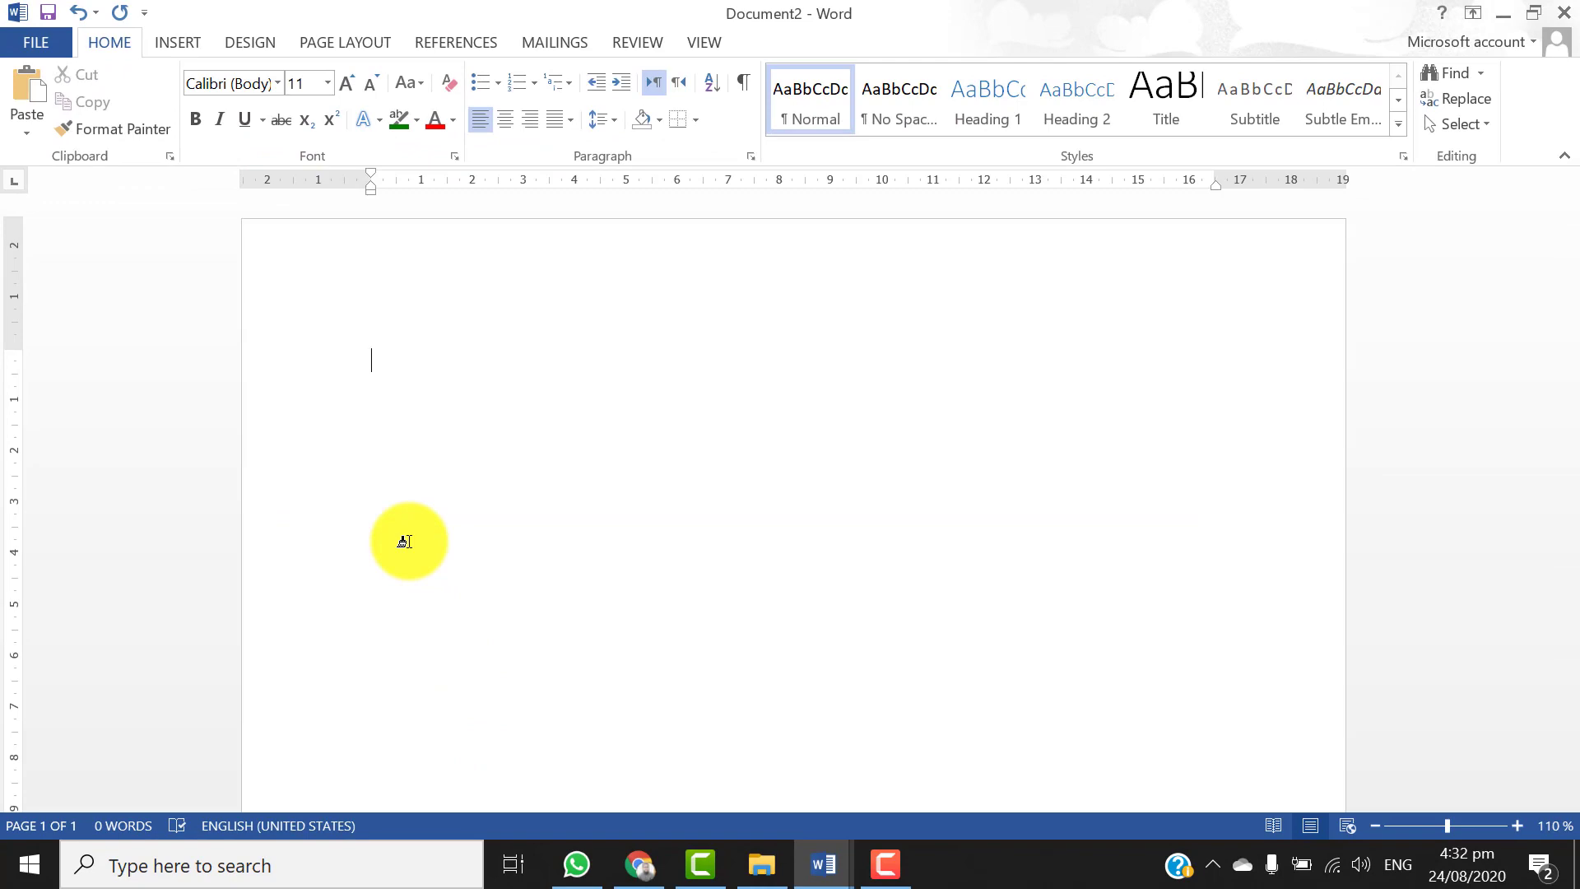
Type the person's two-word name and format it as Comic Sans MS at 30 pt
type("Muhammad Abdullah")
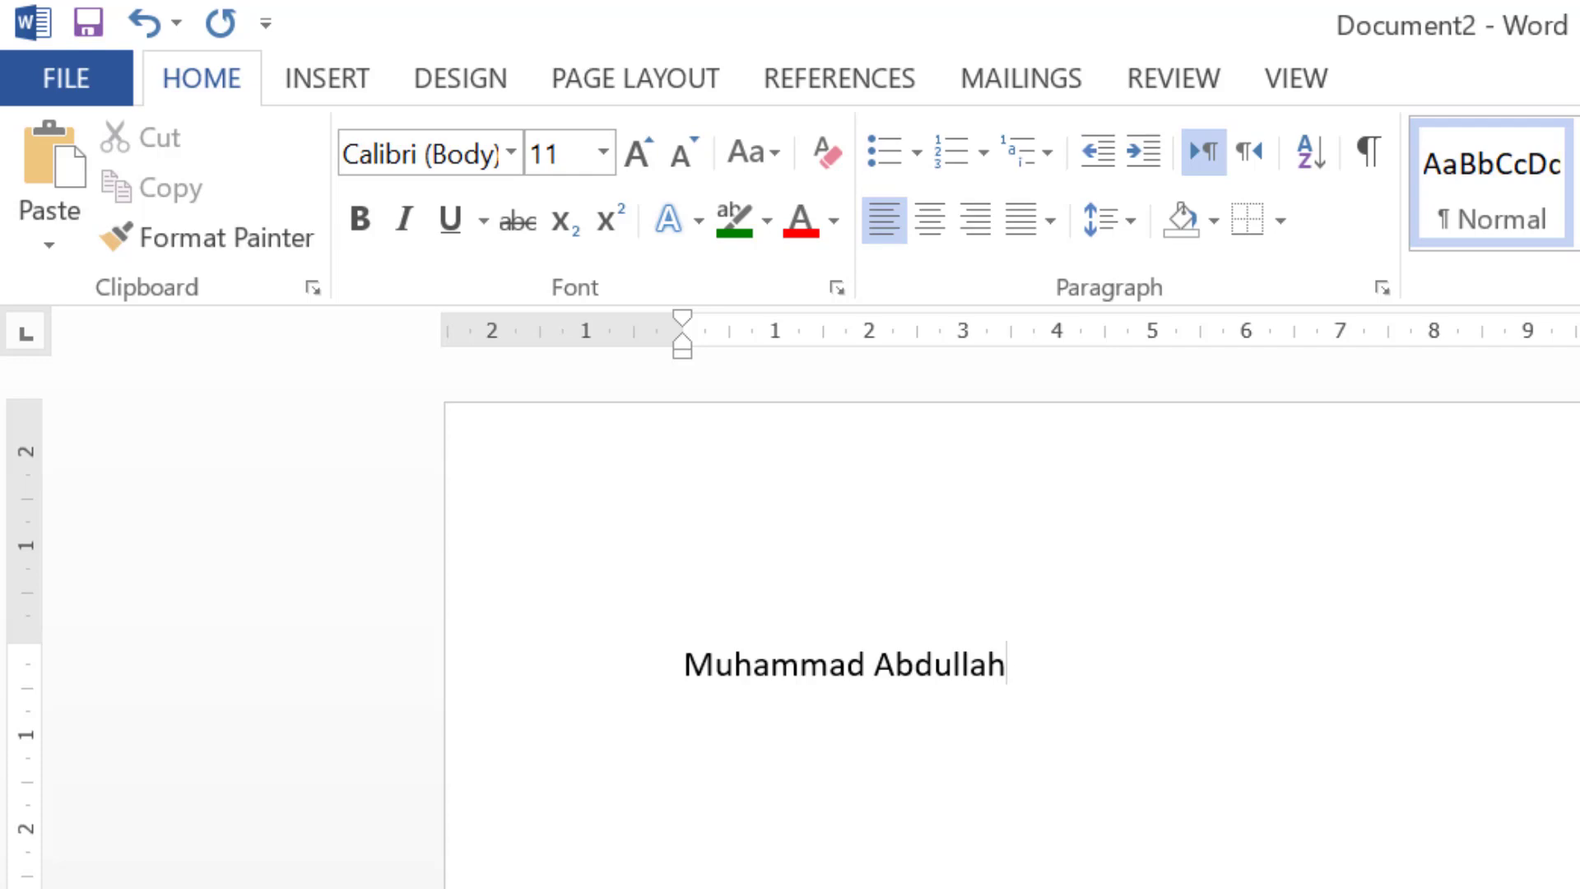
key("ctrl+a")
key("shift+Left")
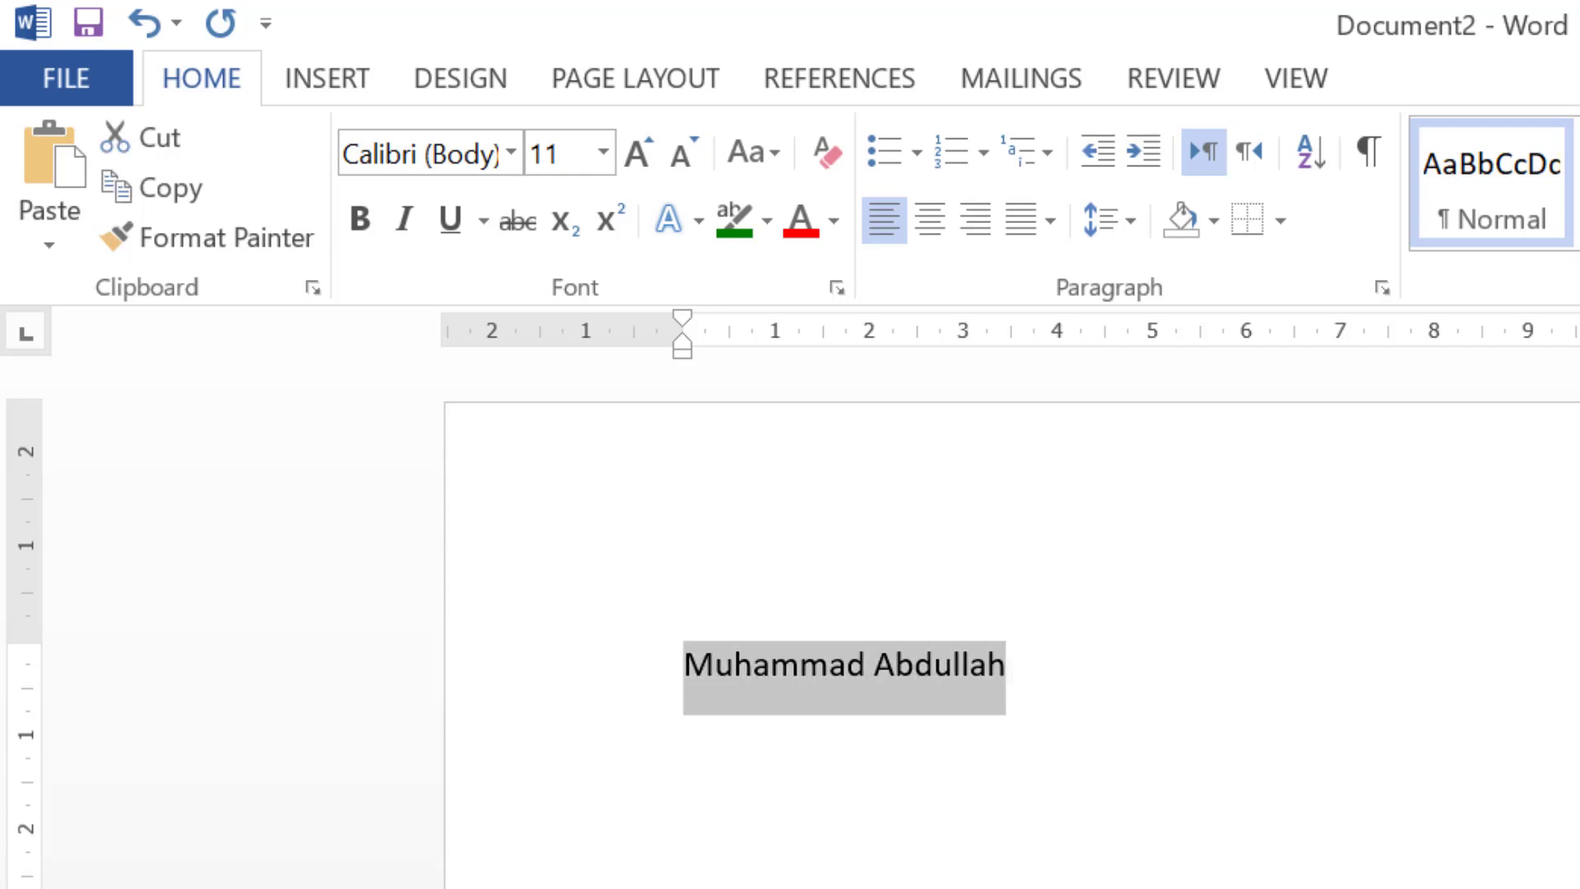
left_click(511, 157)
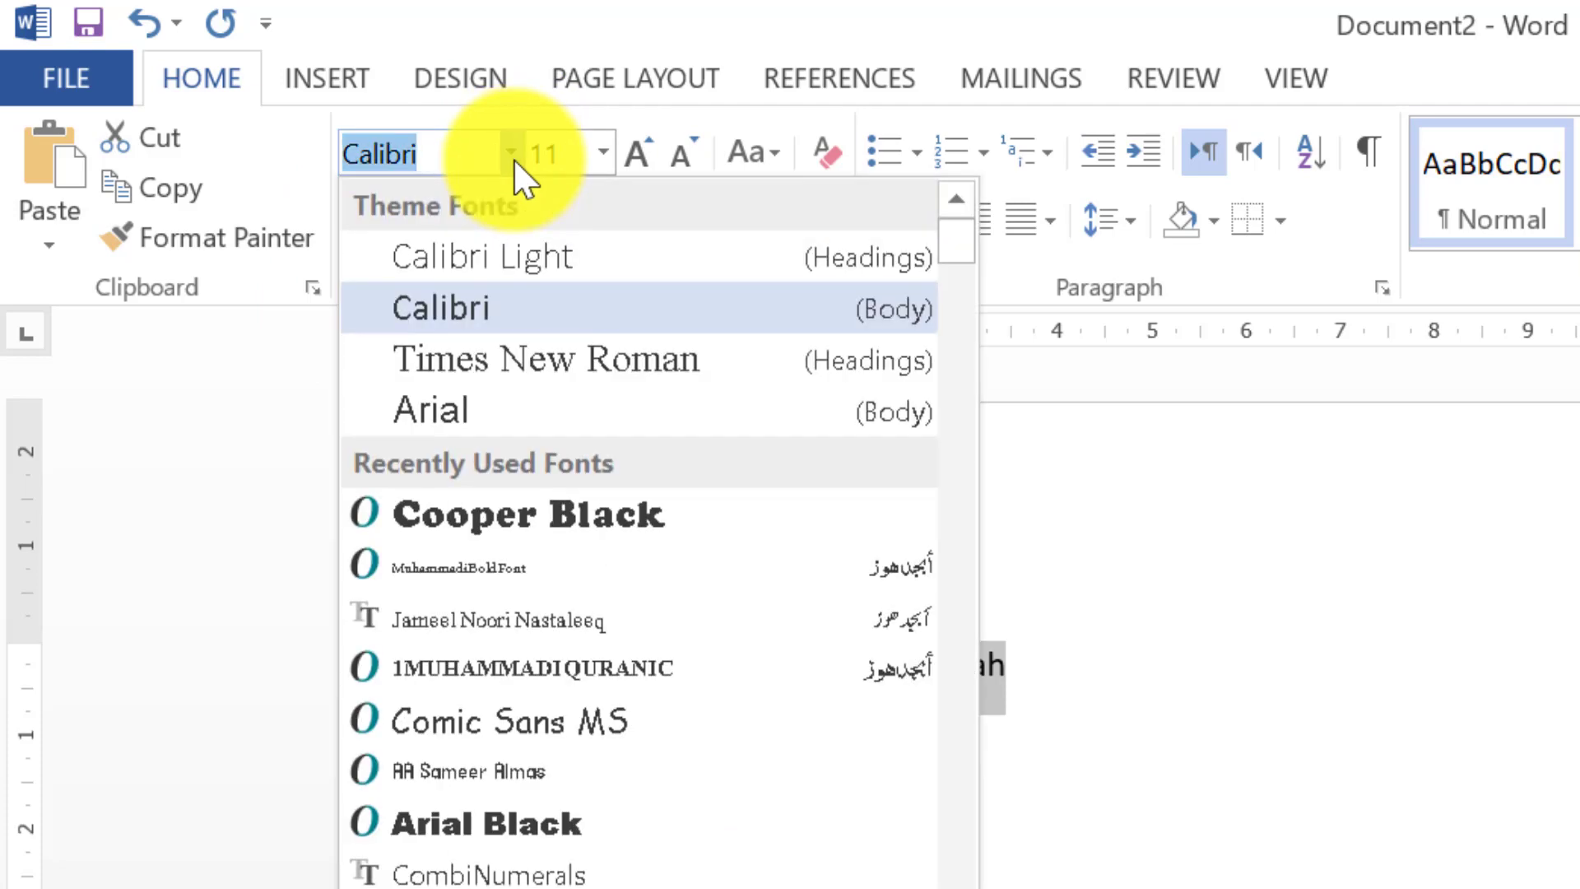
left_click(565, 709)
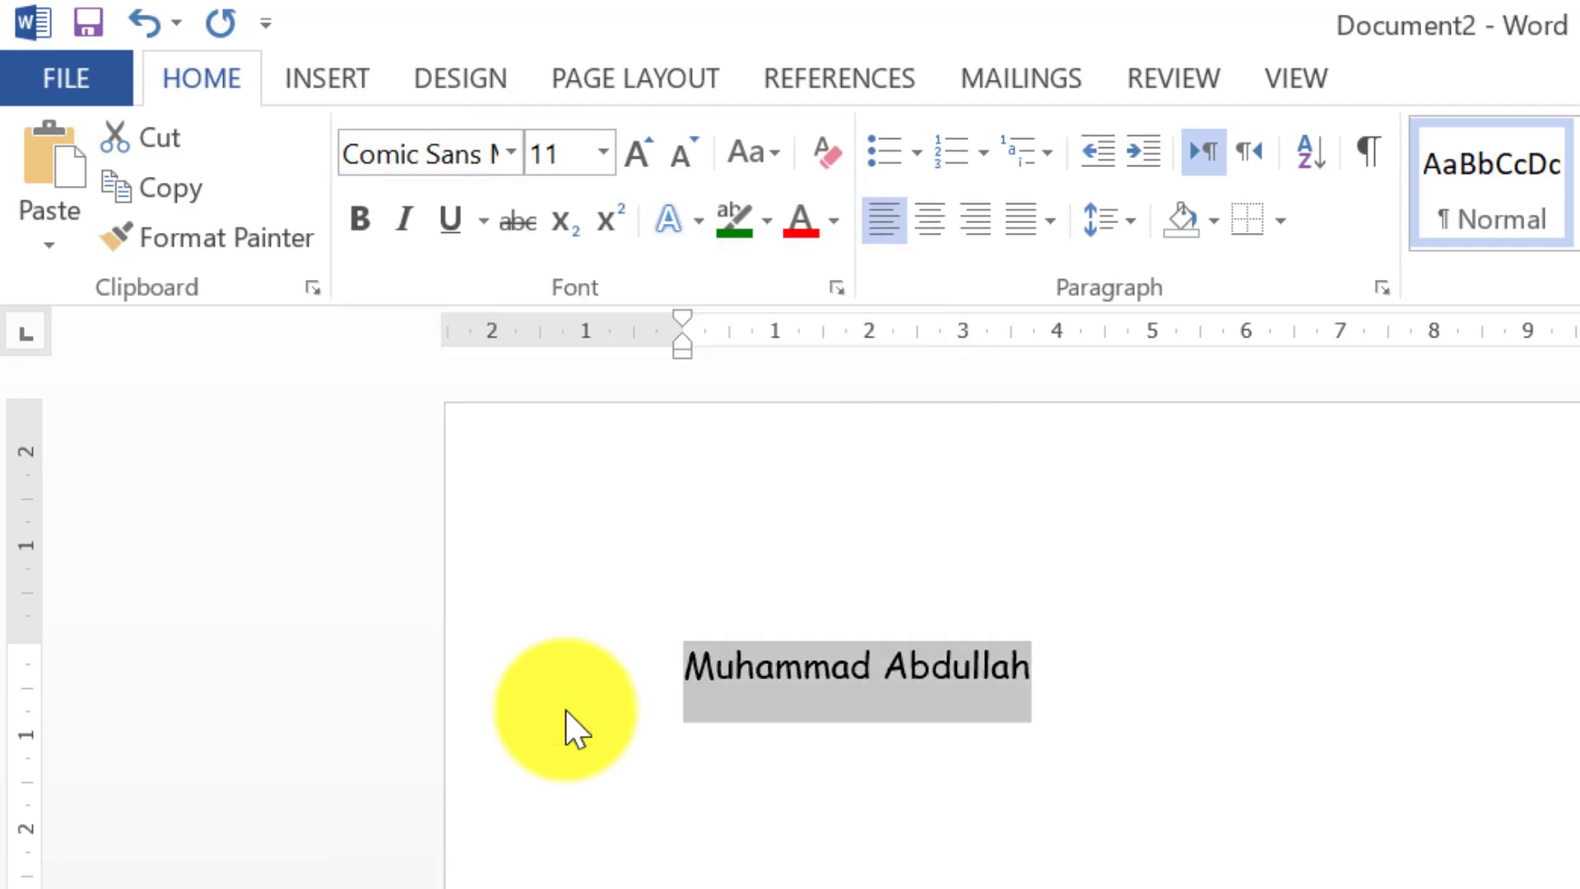
left_click(599, 161)
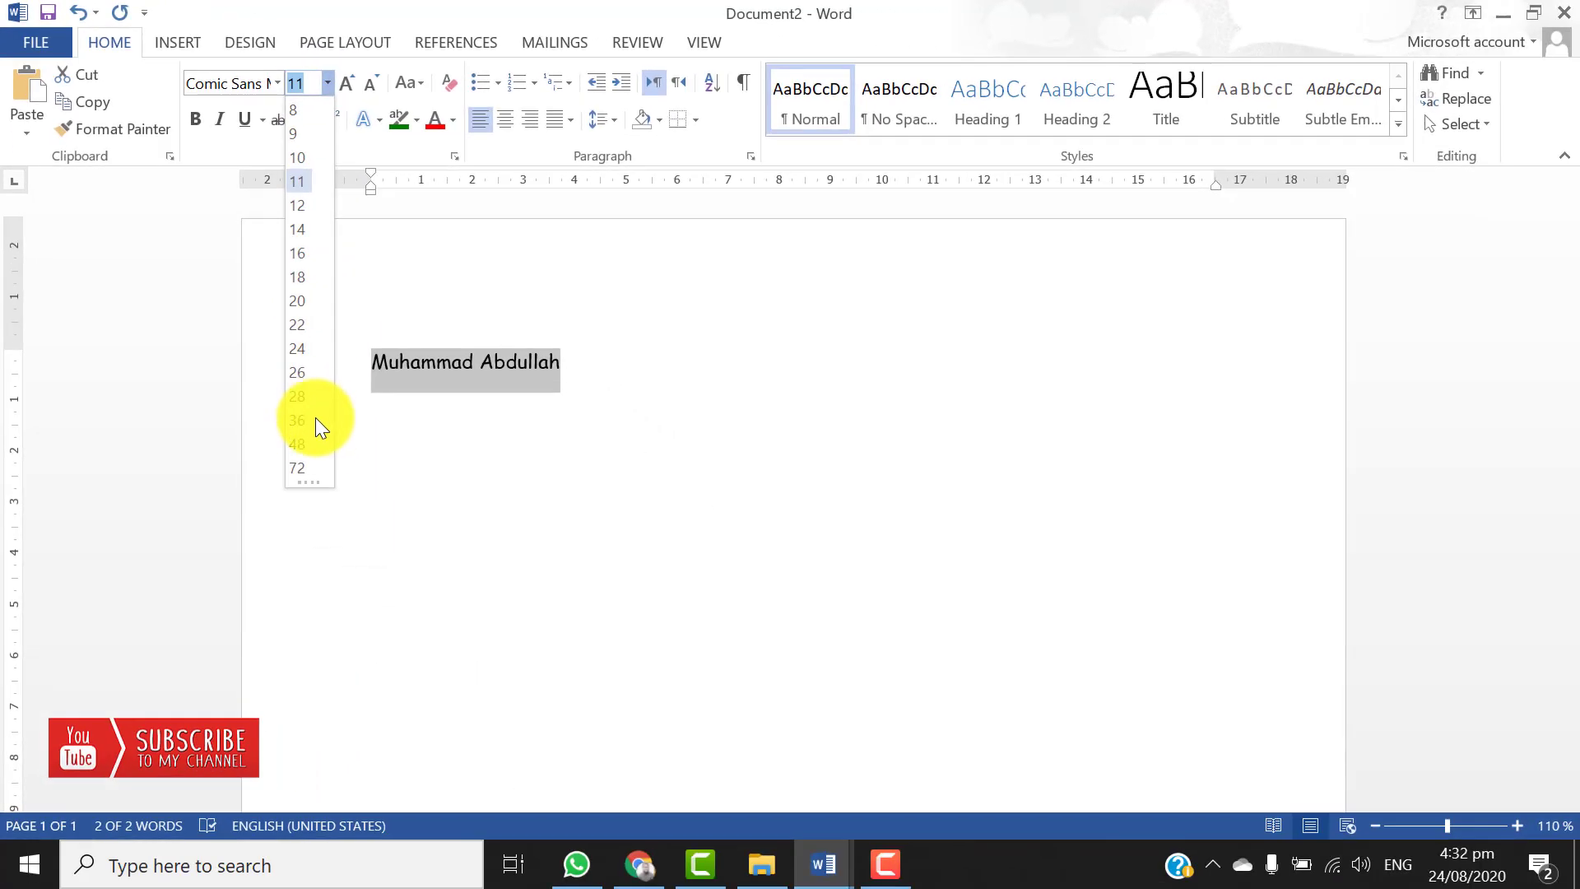
left_click(311, 466)
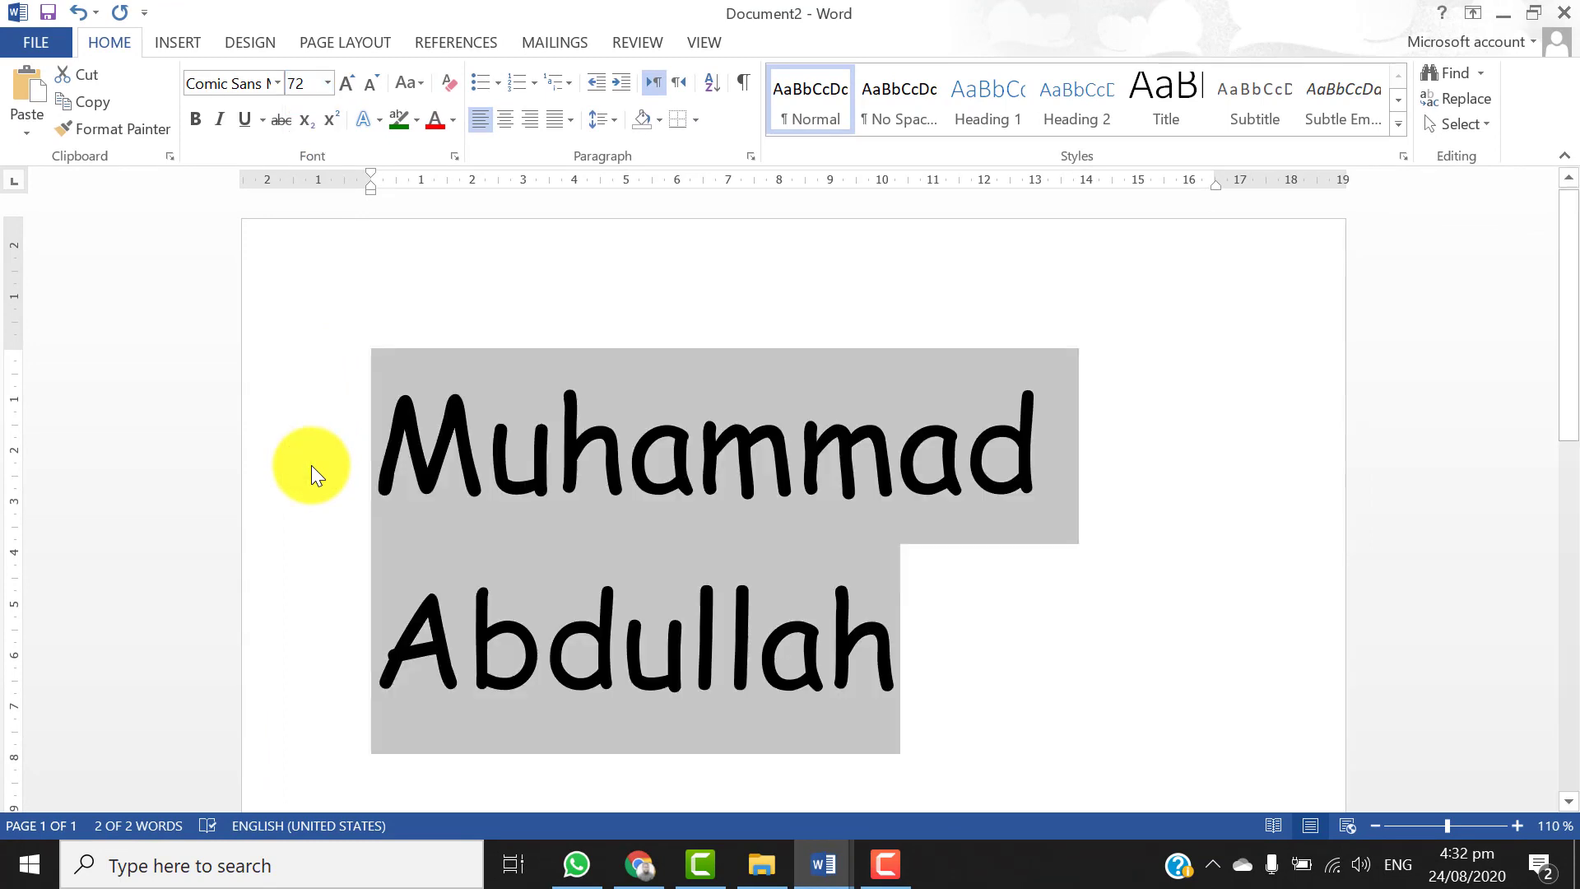
left_click(328, 82)
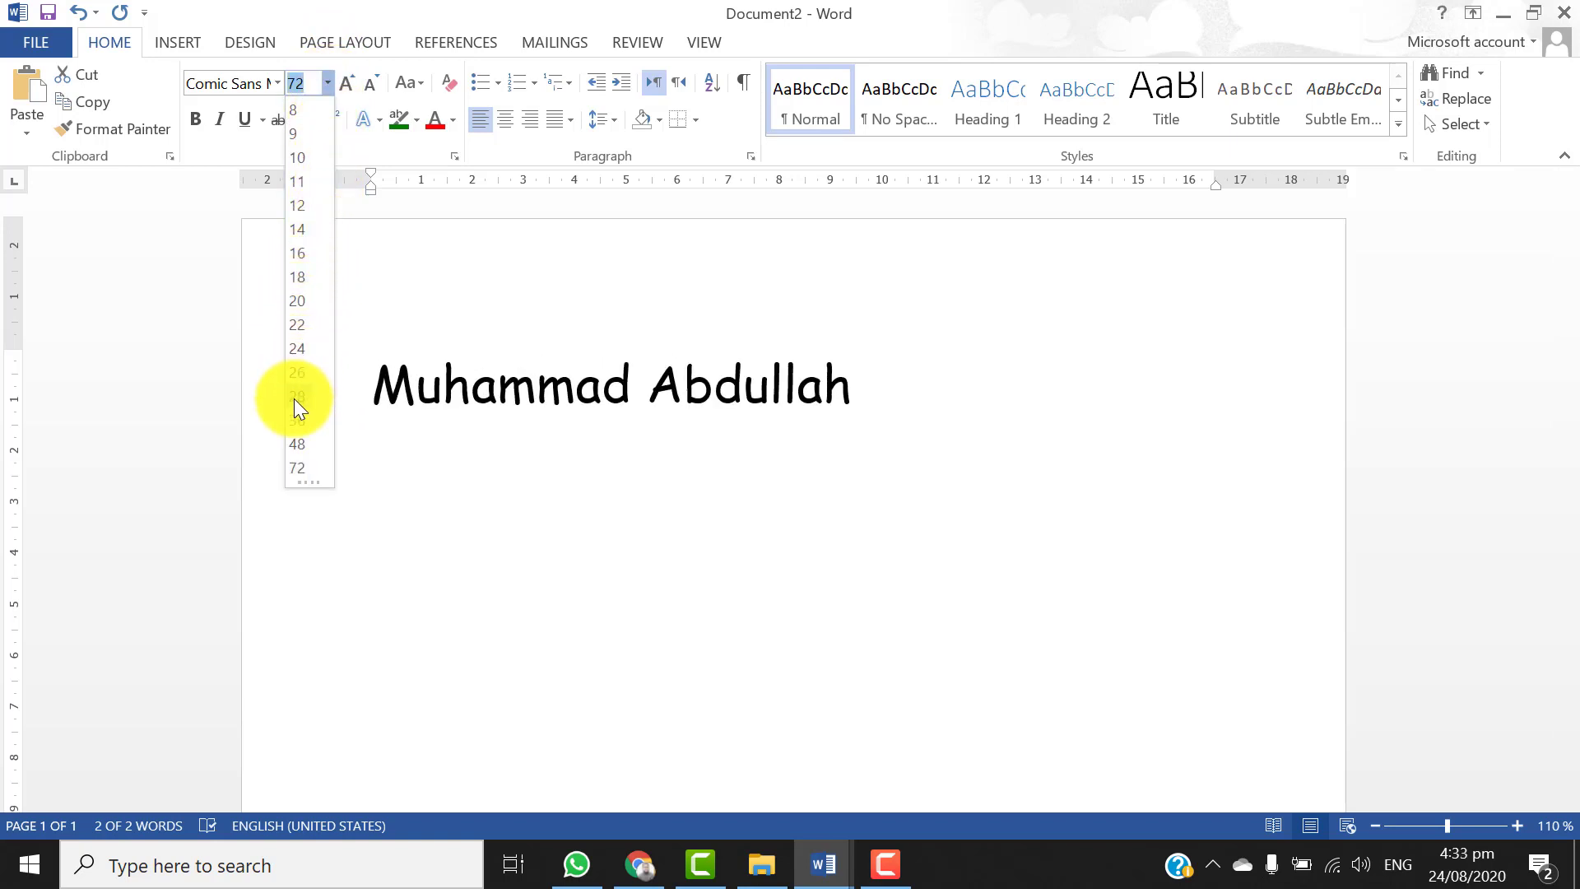
left_click(297, 420)
type("30")
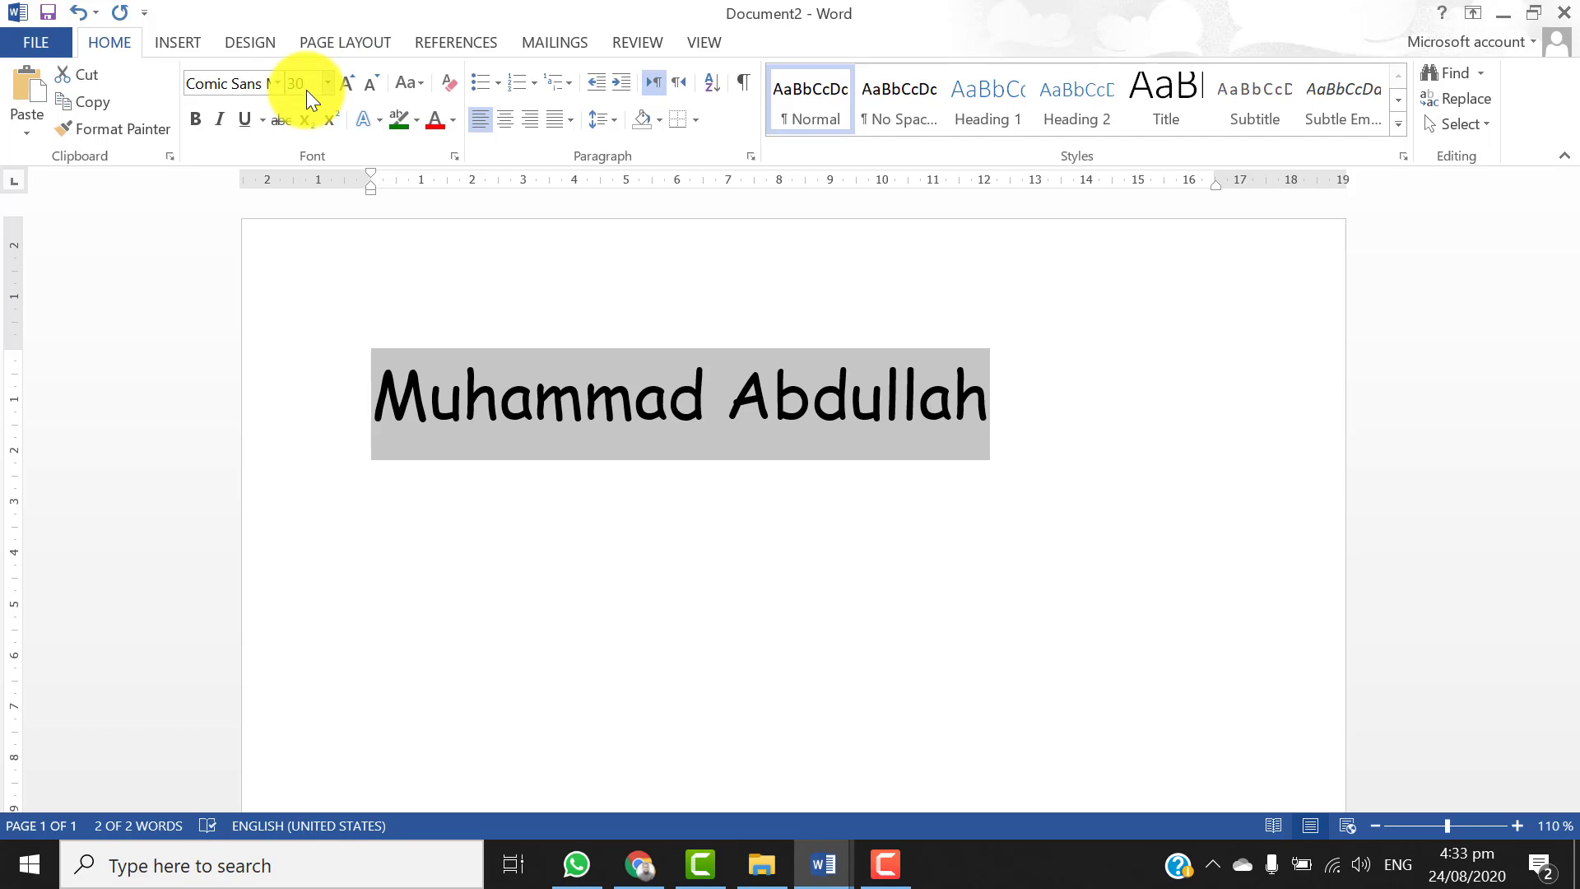
key("Return")
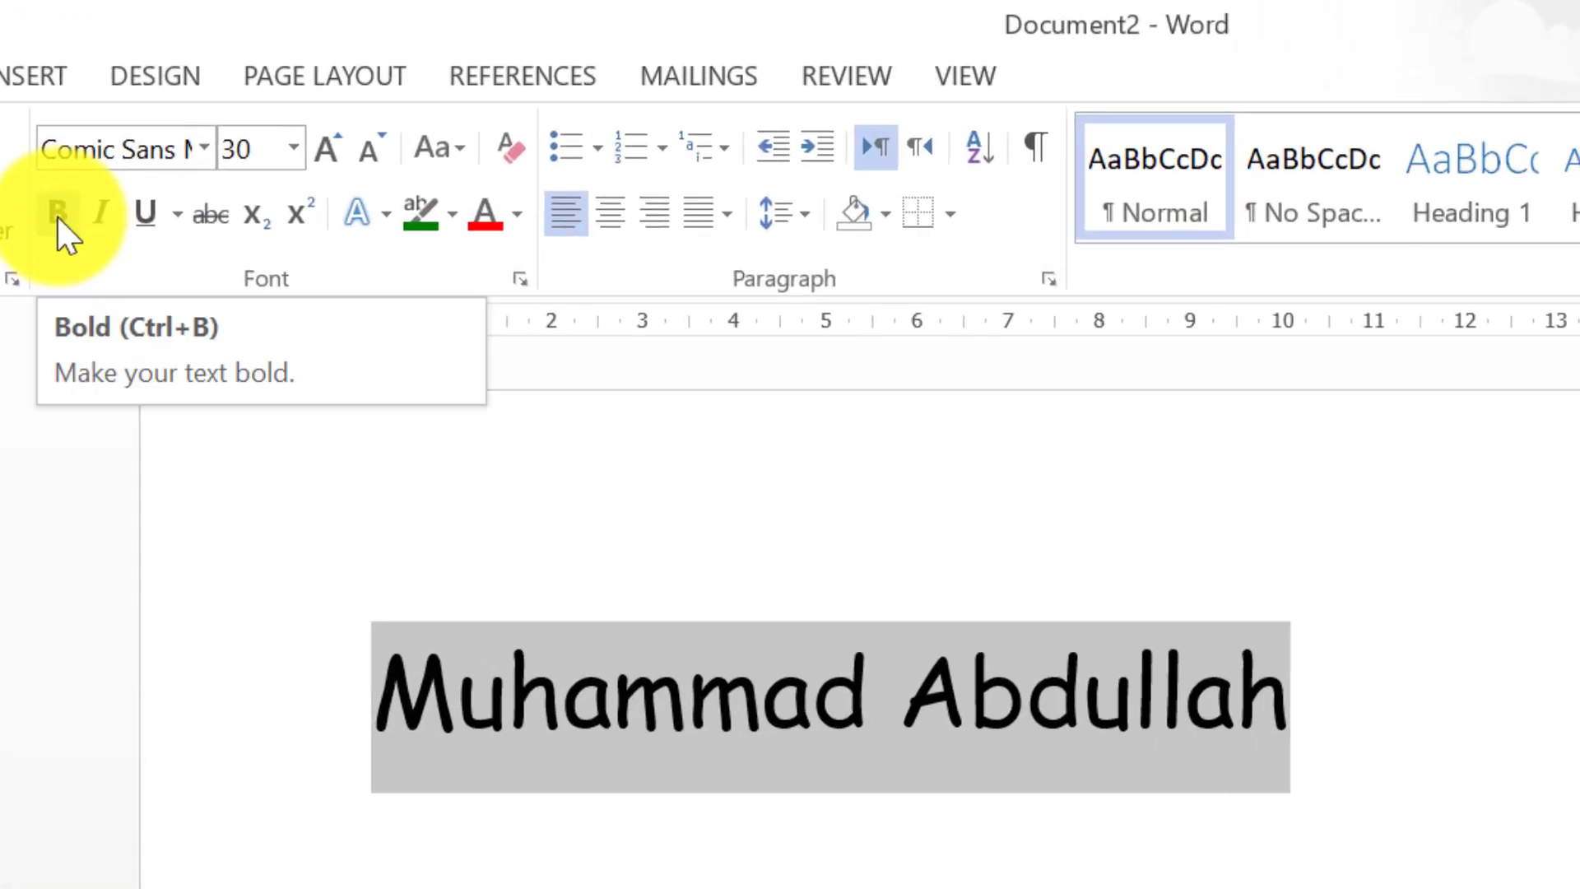
Toggle bold and italic on the name via buttons and Ctrl+B/Ctrl+I, then underline it
left_click(57, 215)
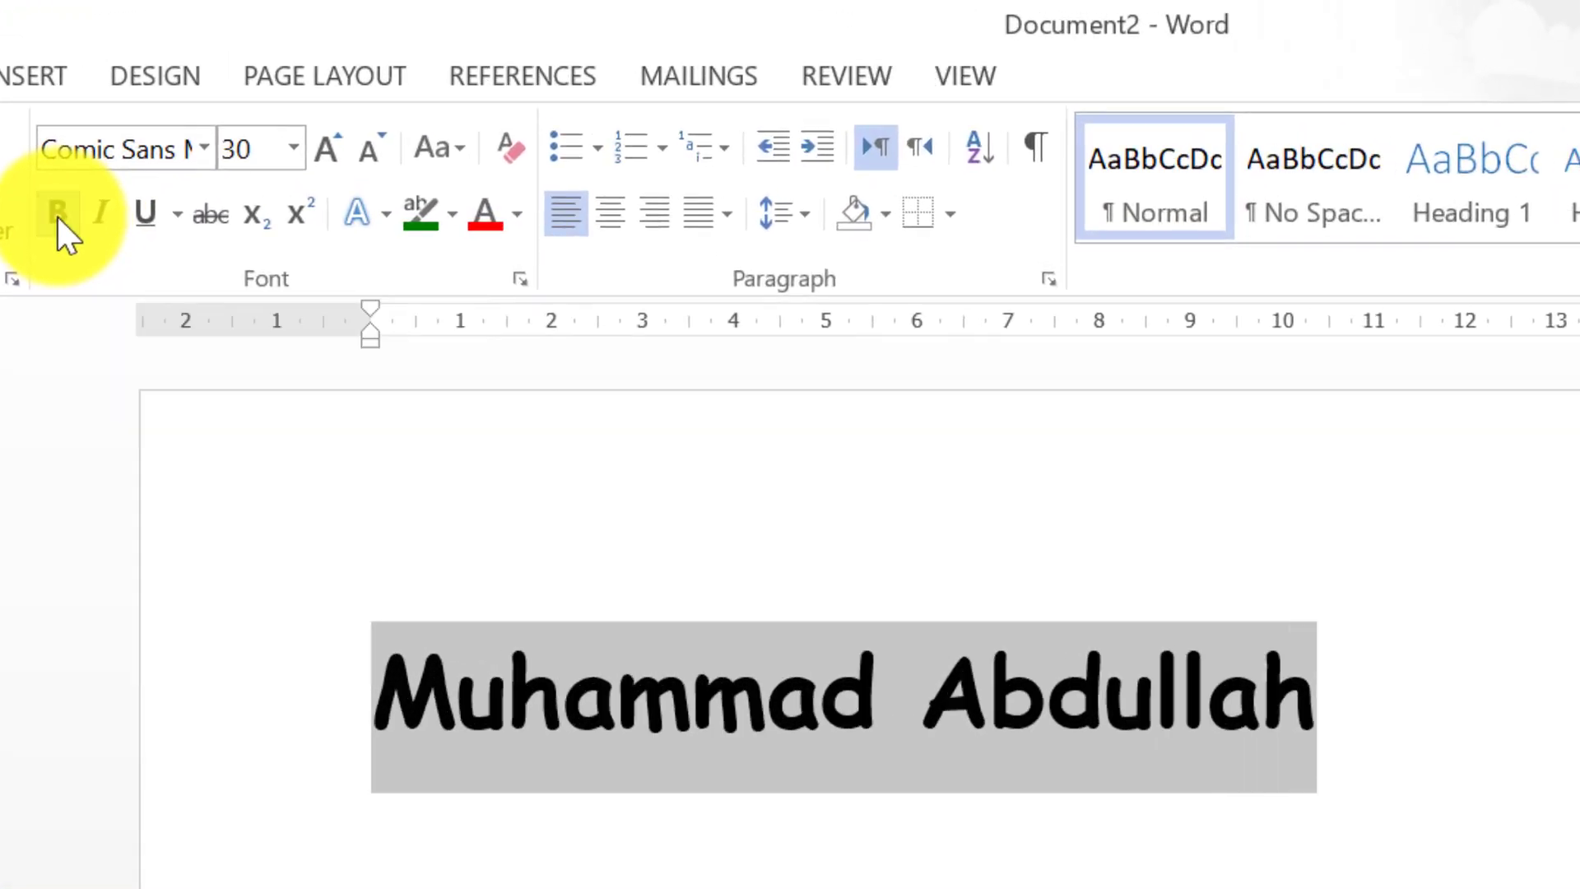
left_click(101, 224)
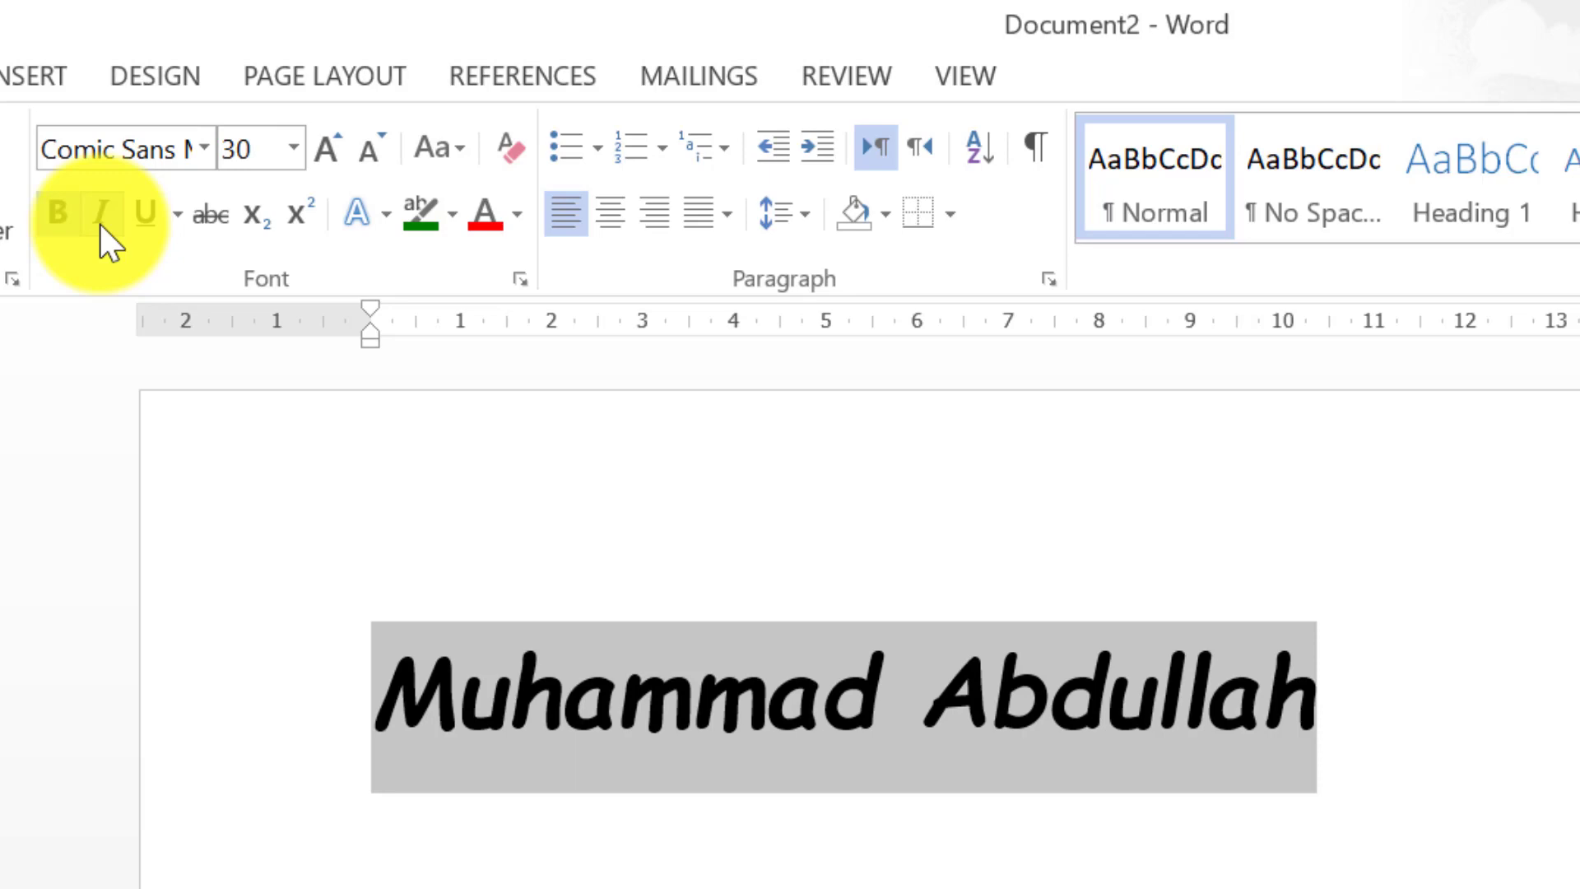
key("ctrl+b")
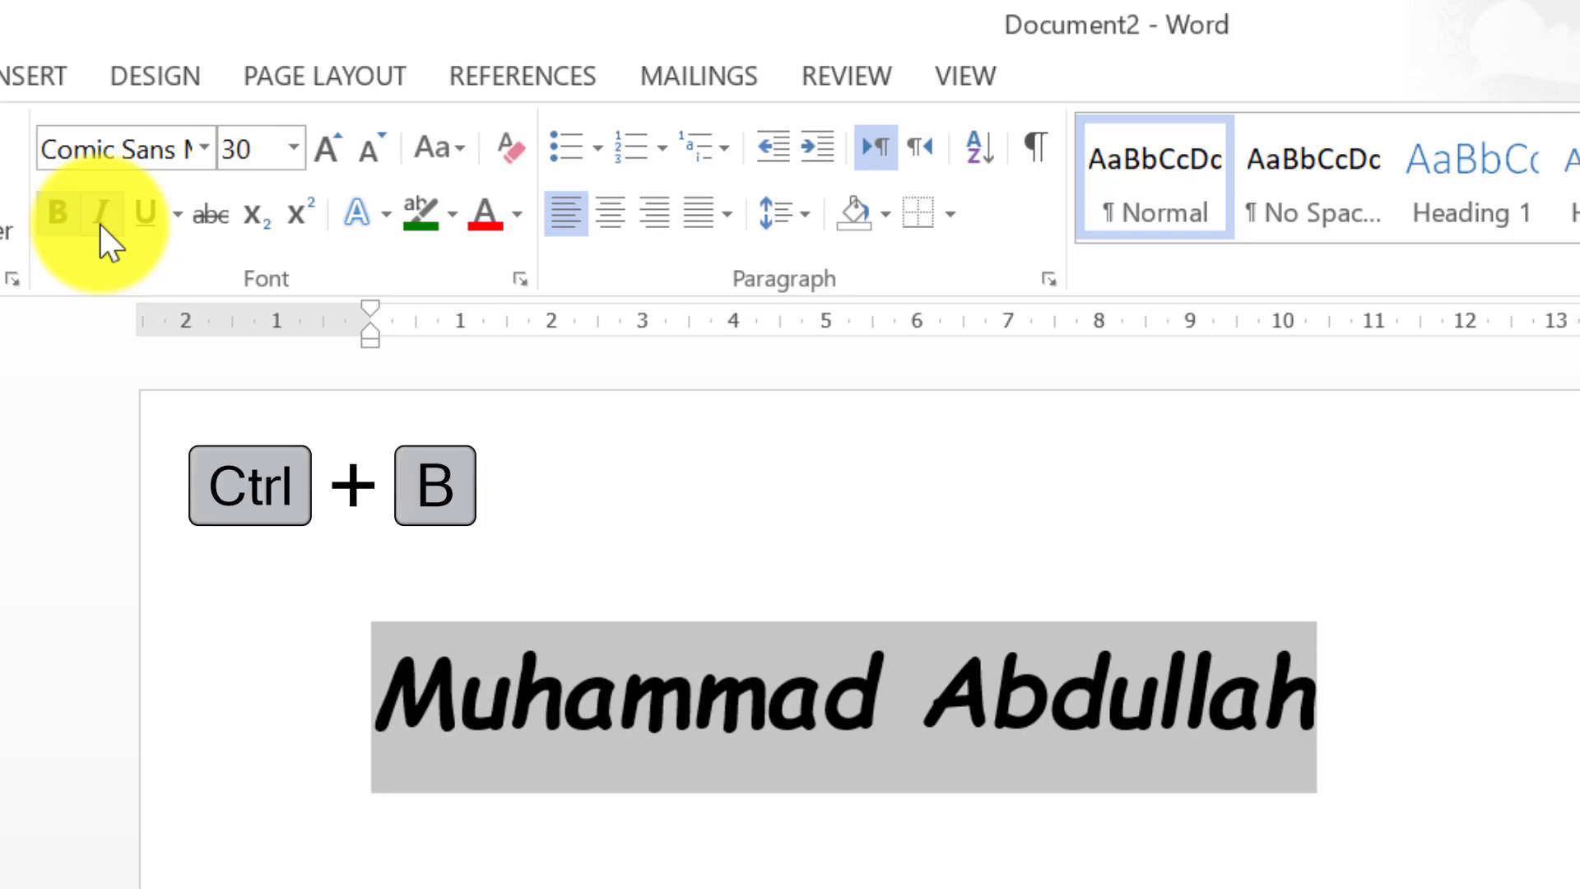
key("ctrl+i")
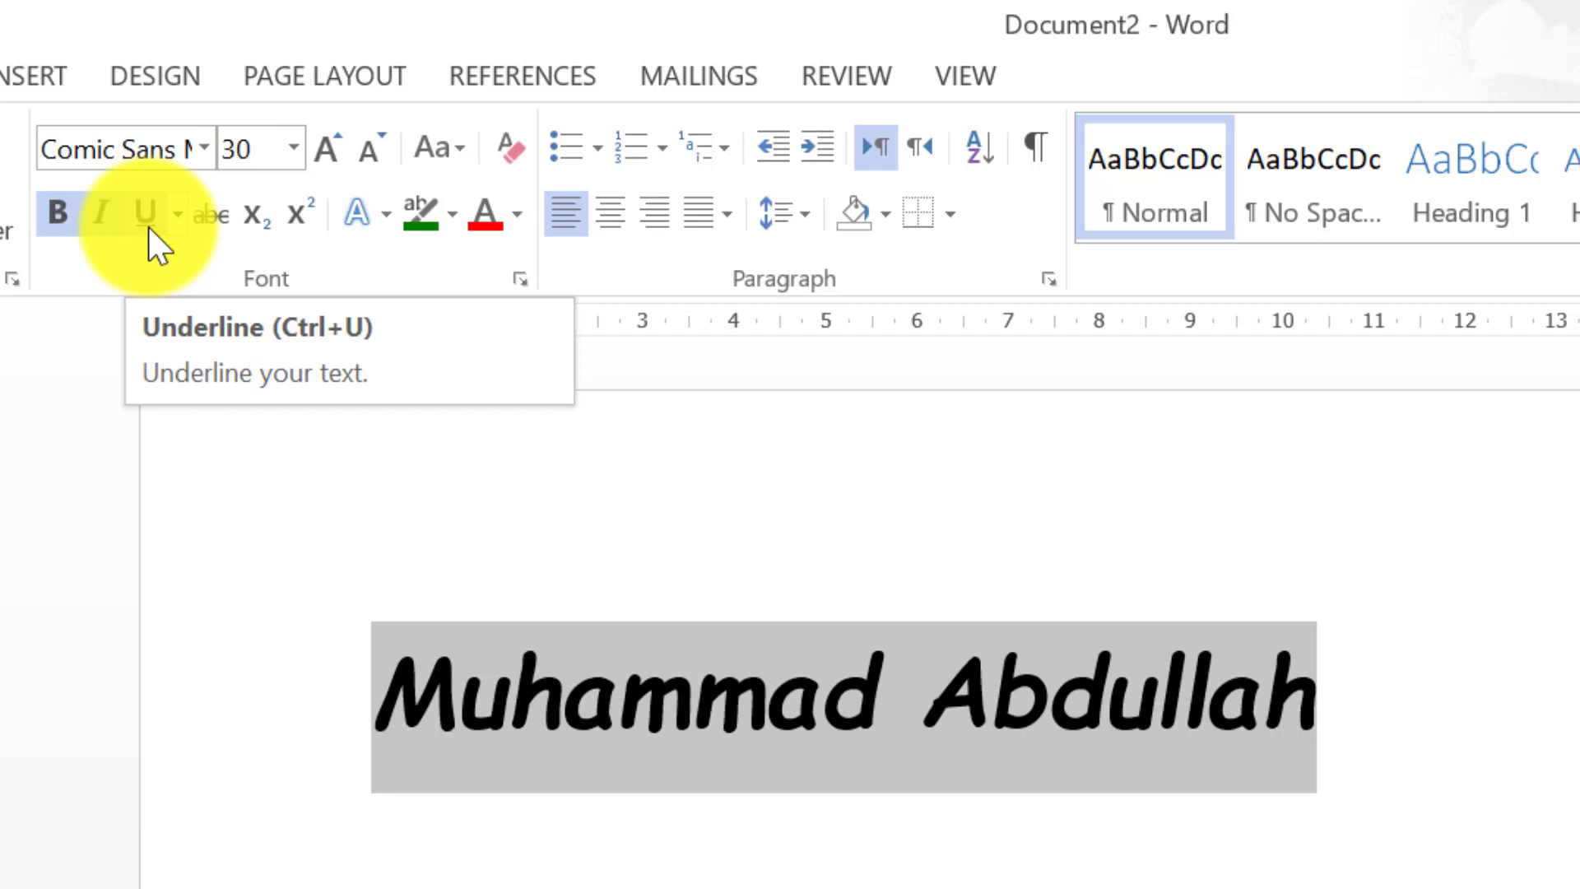
key("ctrl+u")
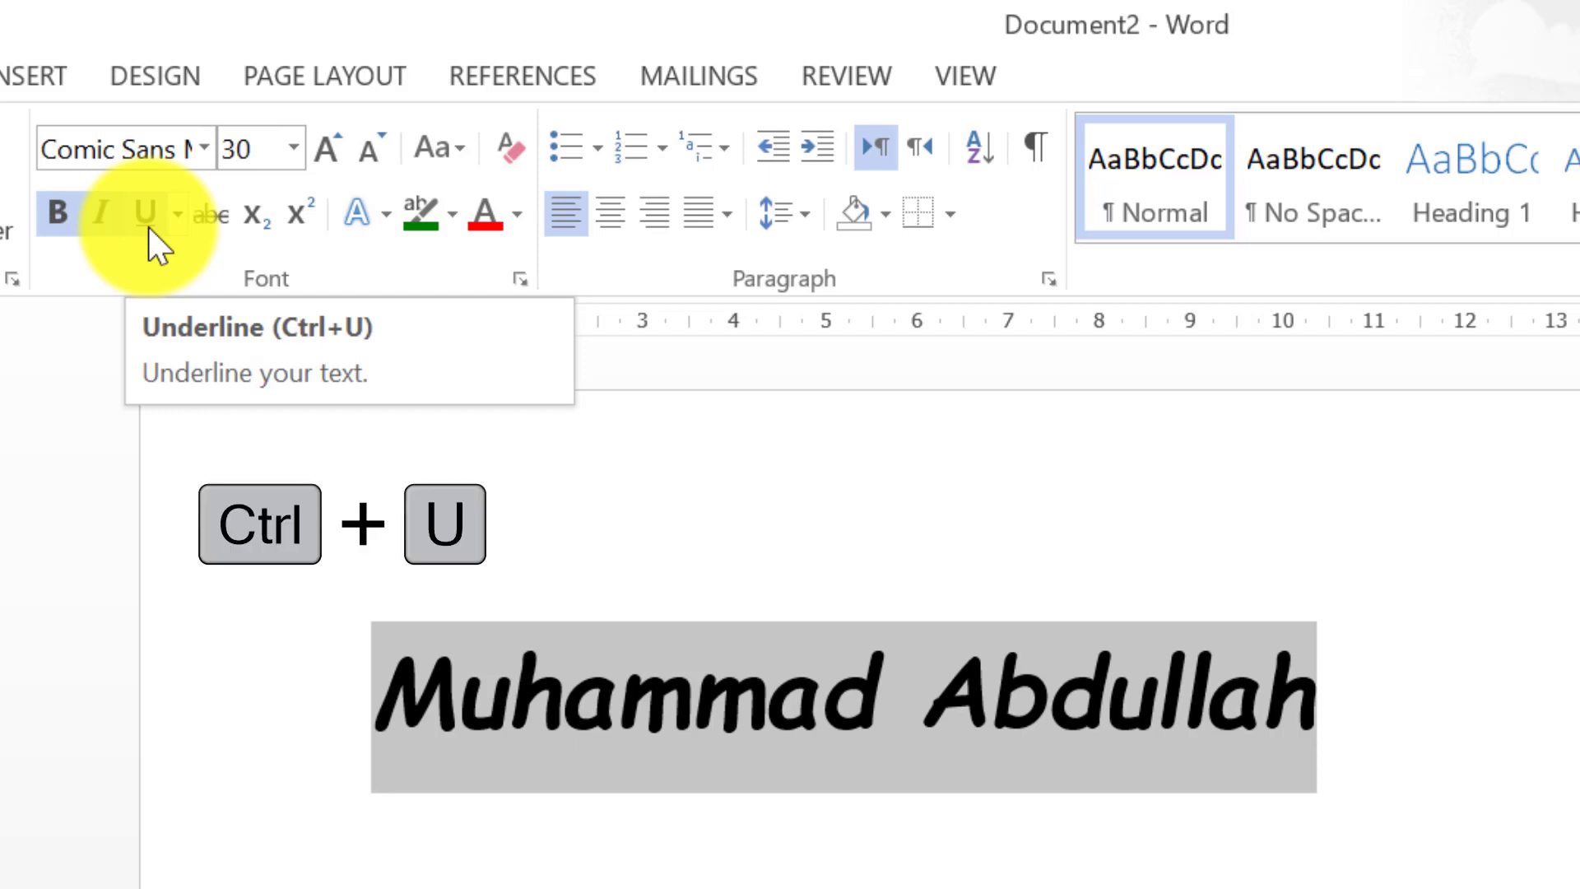
key("ctrl+u")
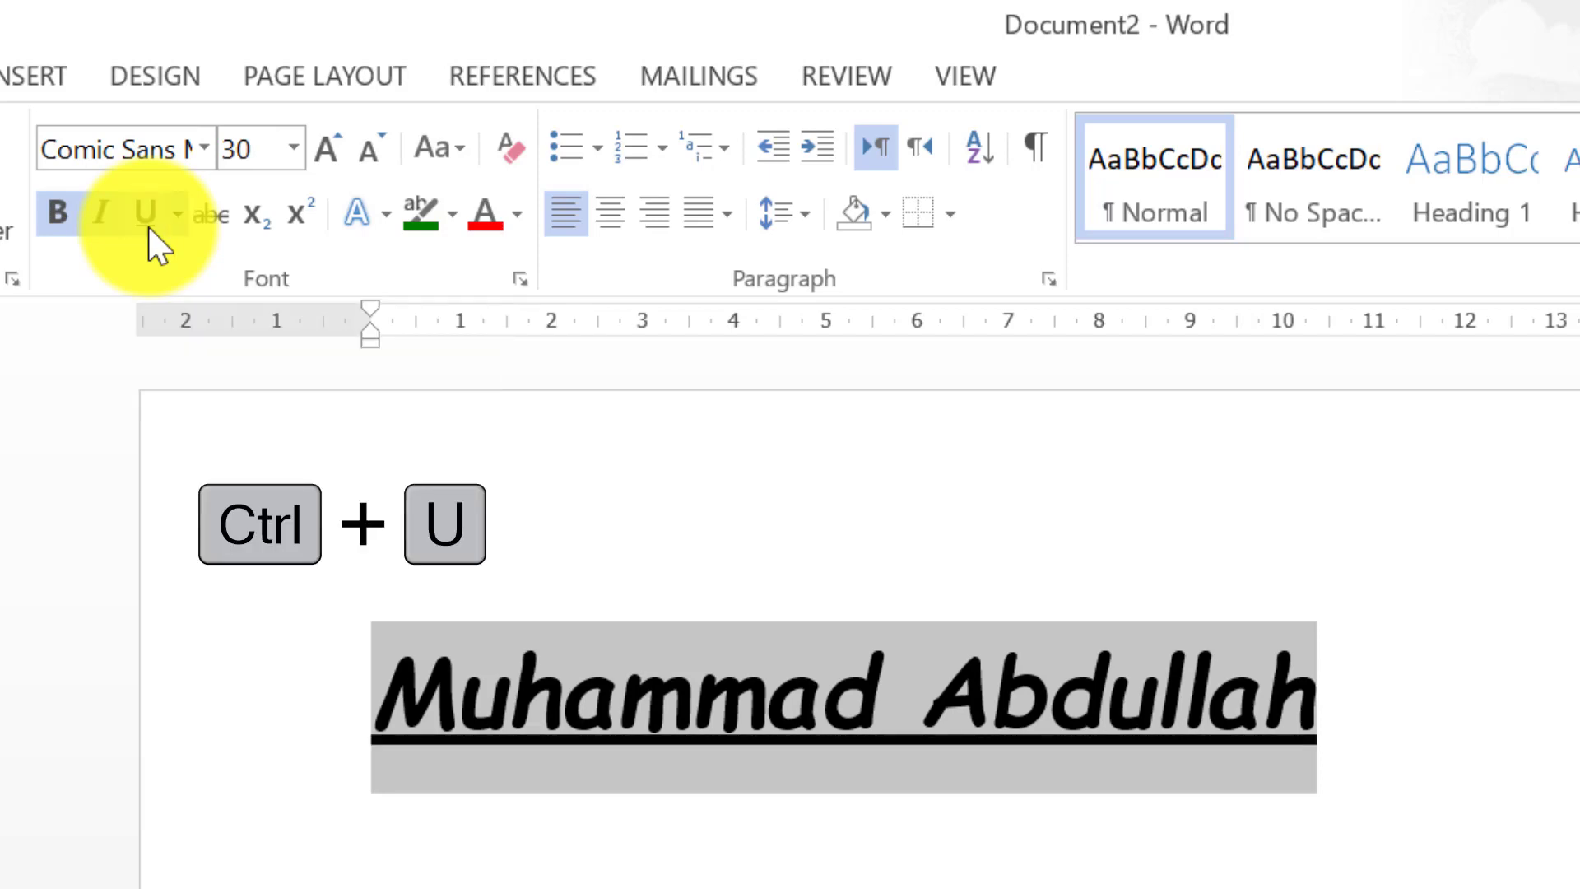
Strike through the name and start a new line beneath it
left_click(210, 215)
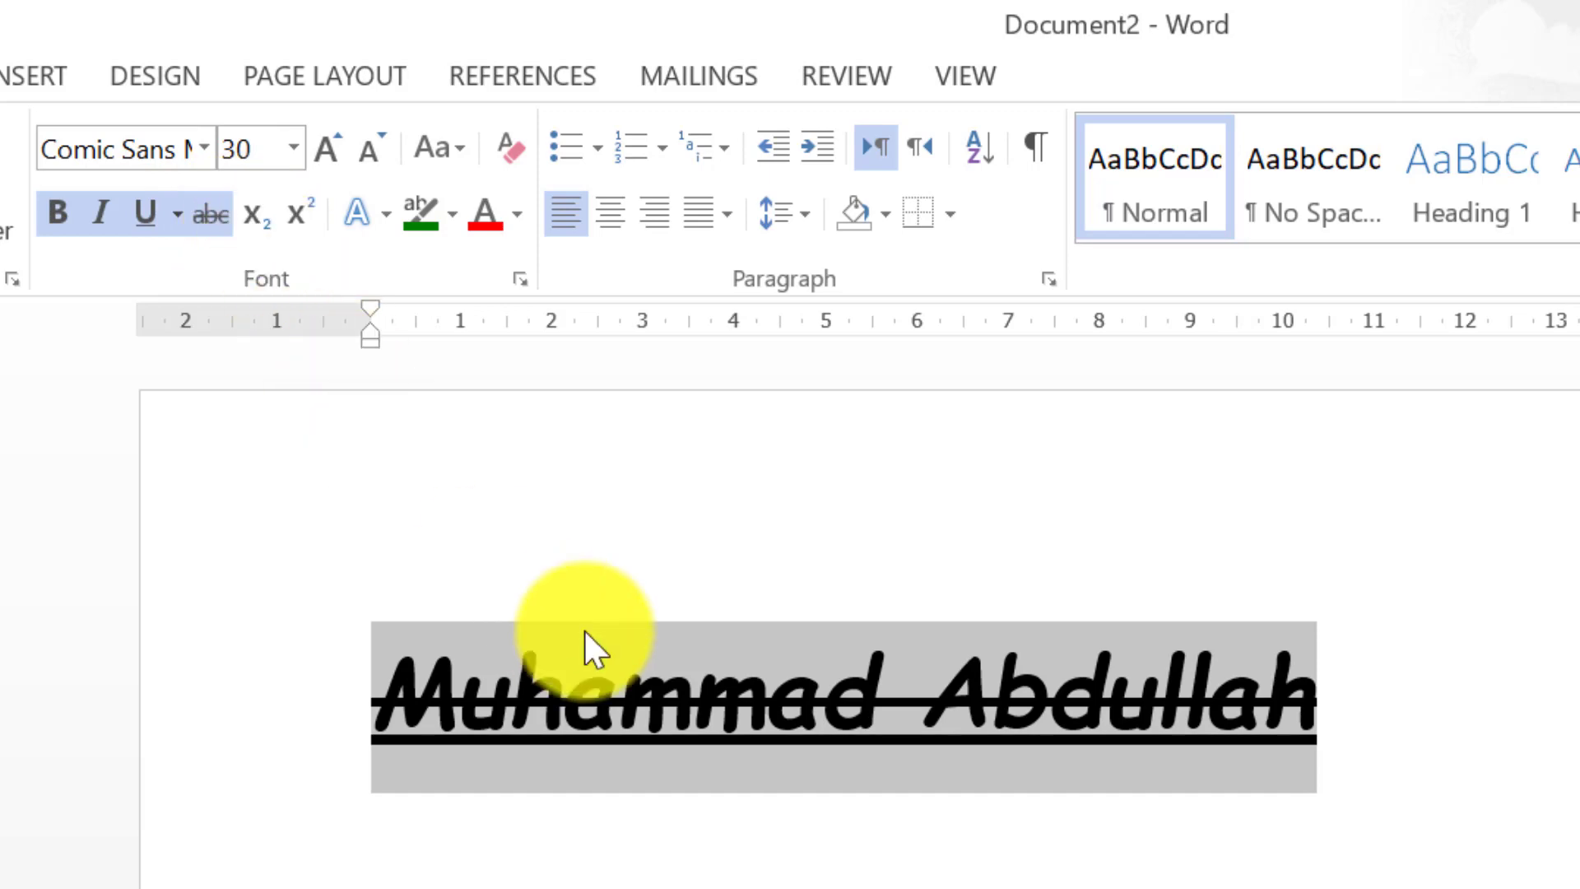
left_click(1517, 706)
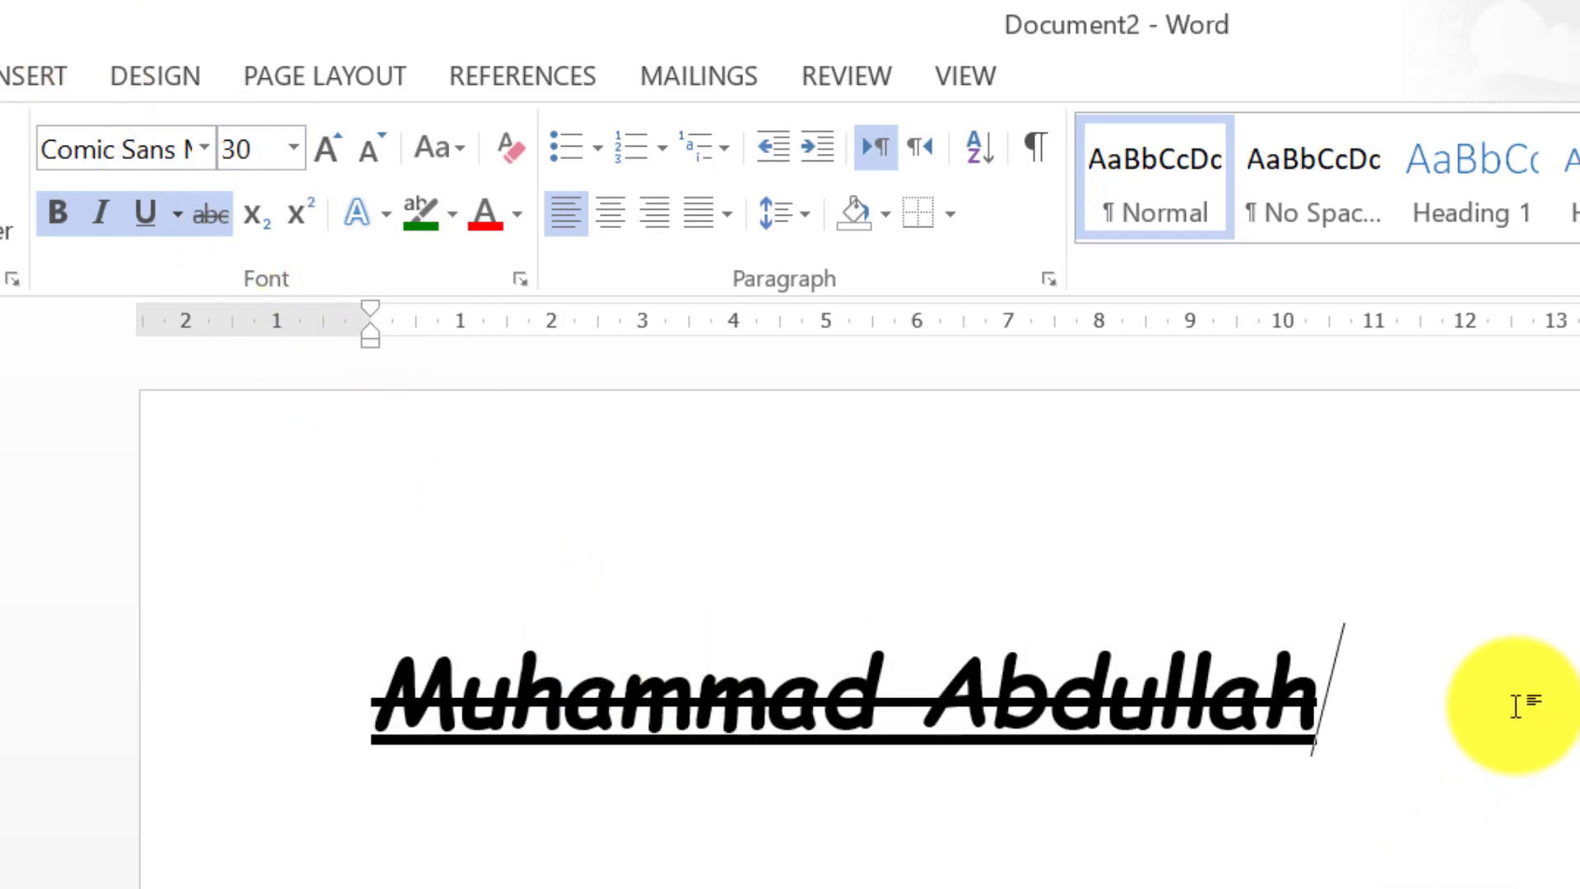
key("Return")
Clear the inherited formatting, type H2O and make the 2 subscript
type("H")
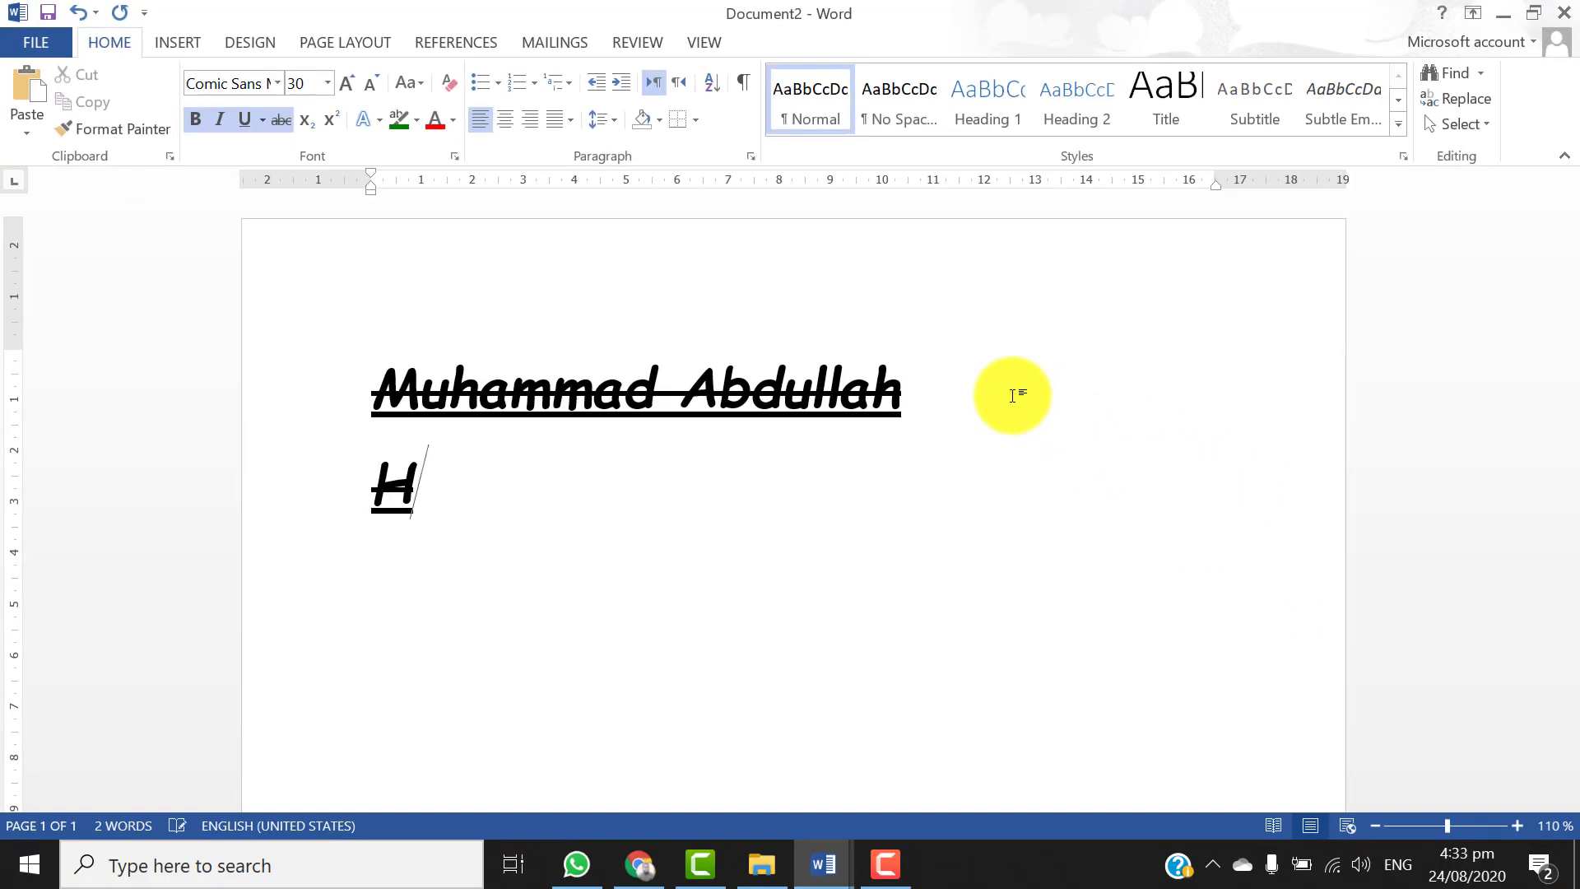
key("BackSpace")
key("ctrl+space")
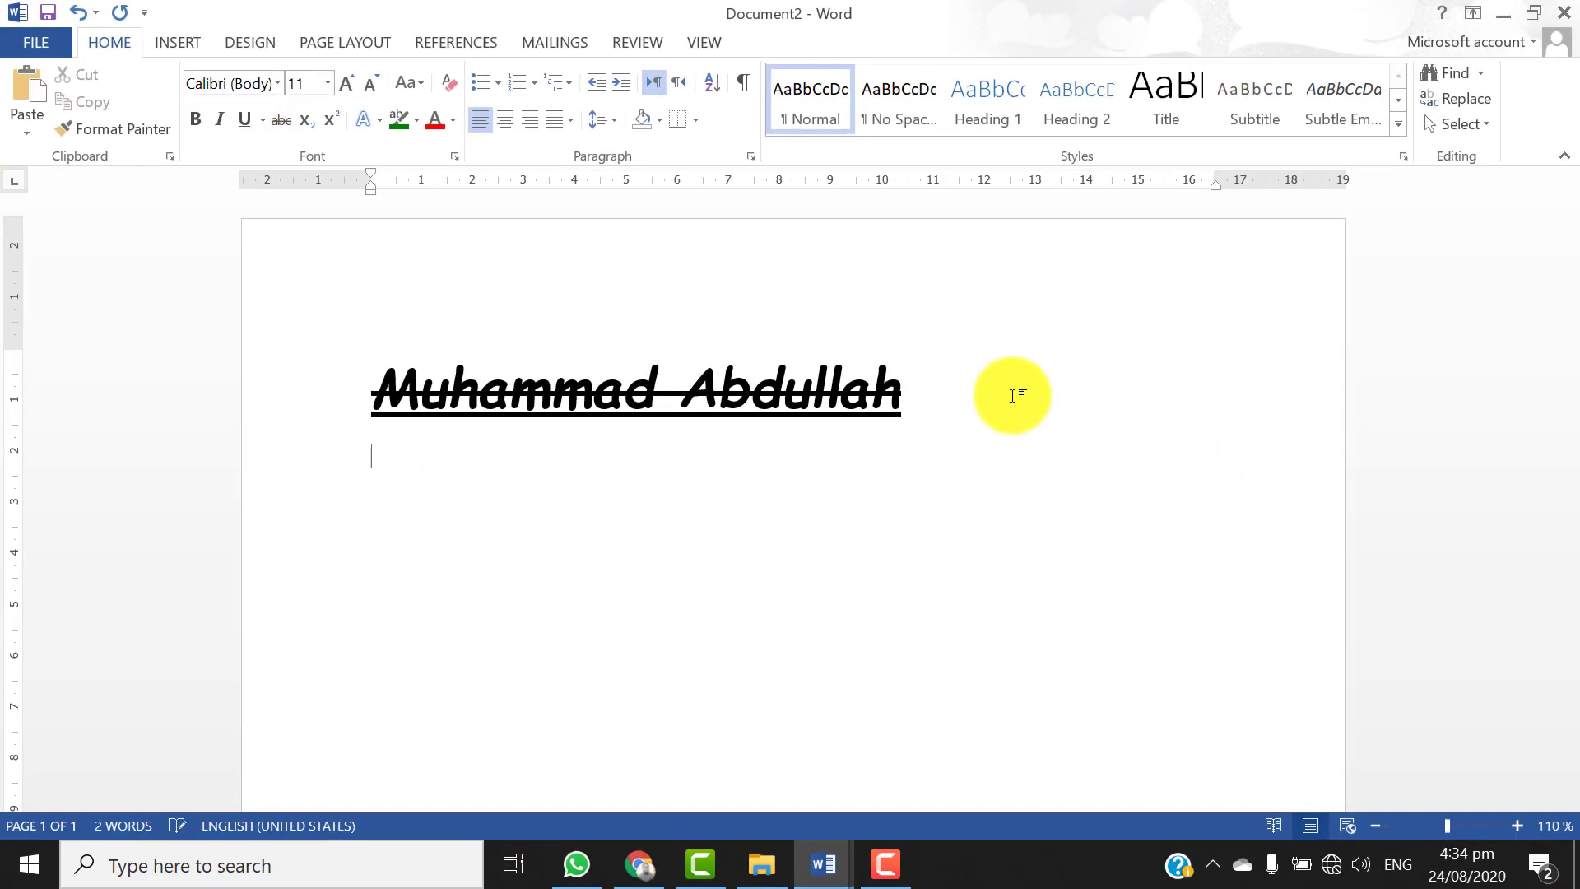
type("H2")
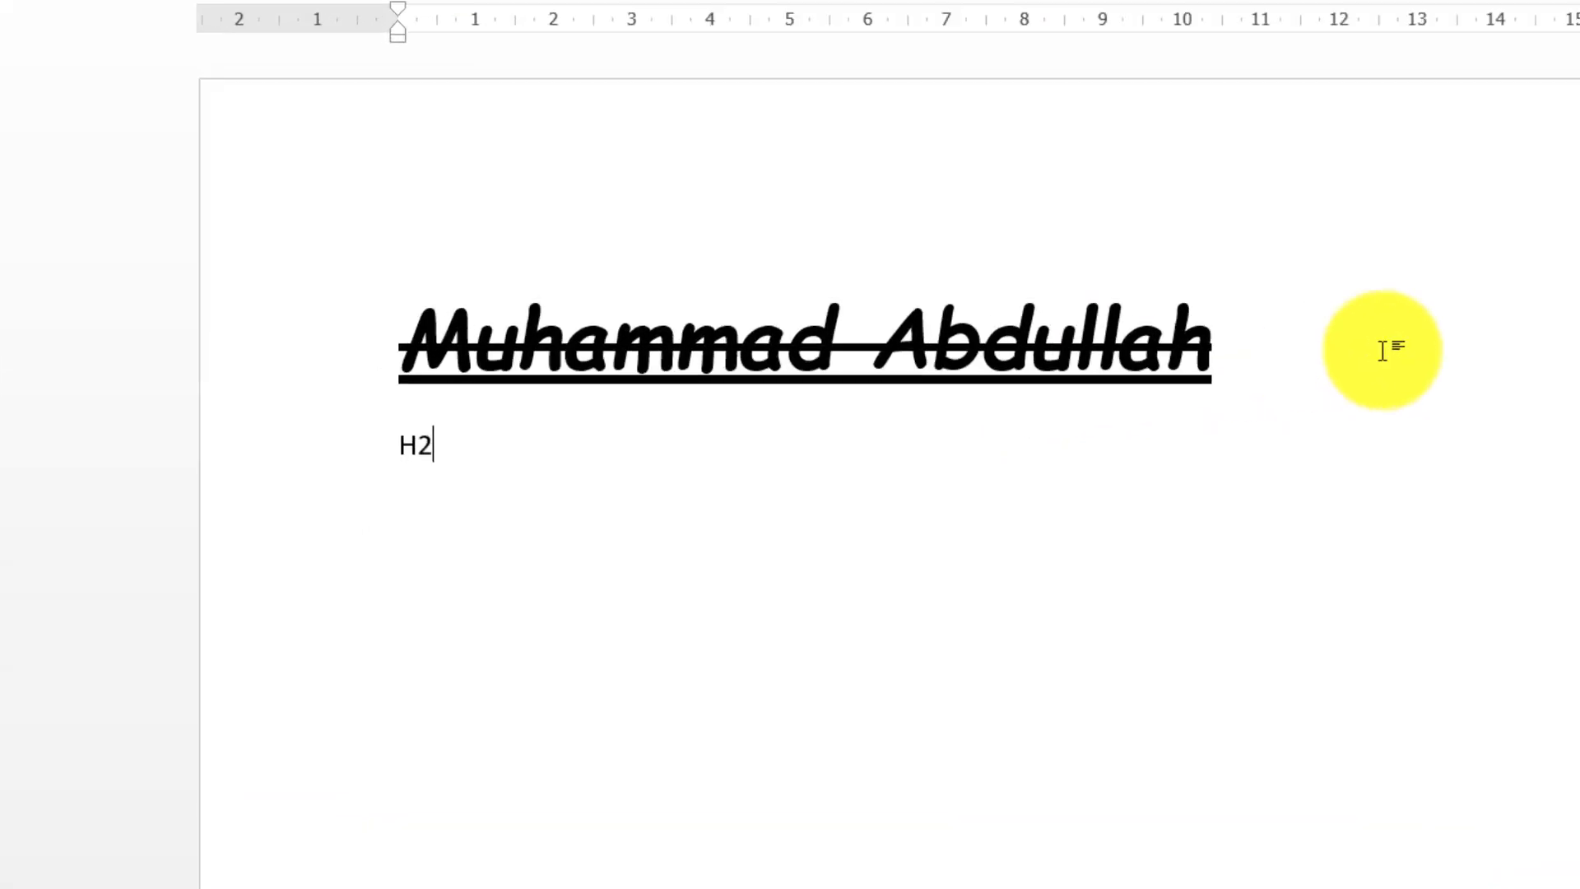
type("0")
key("Left")
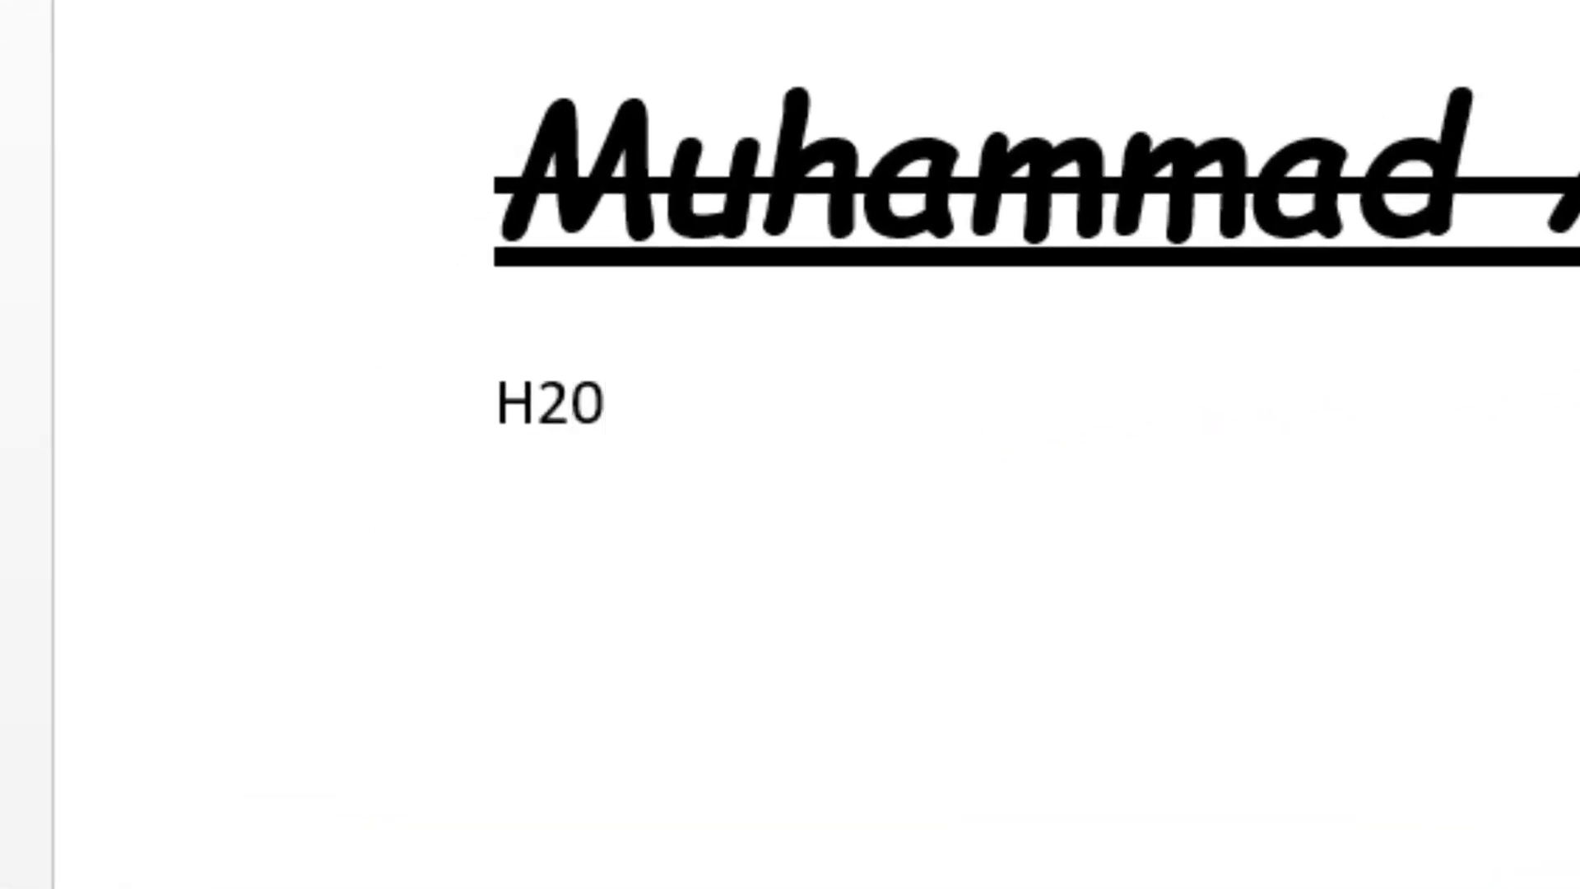
key("shift+Left")
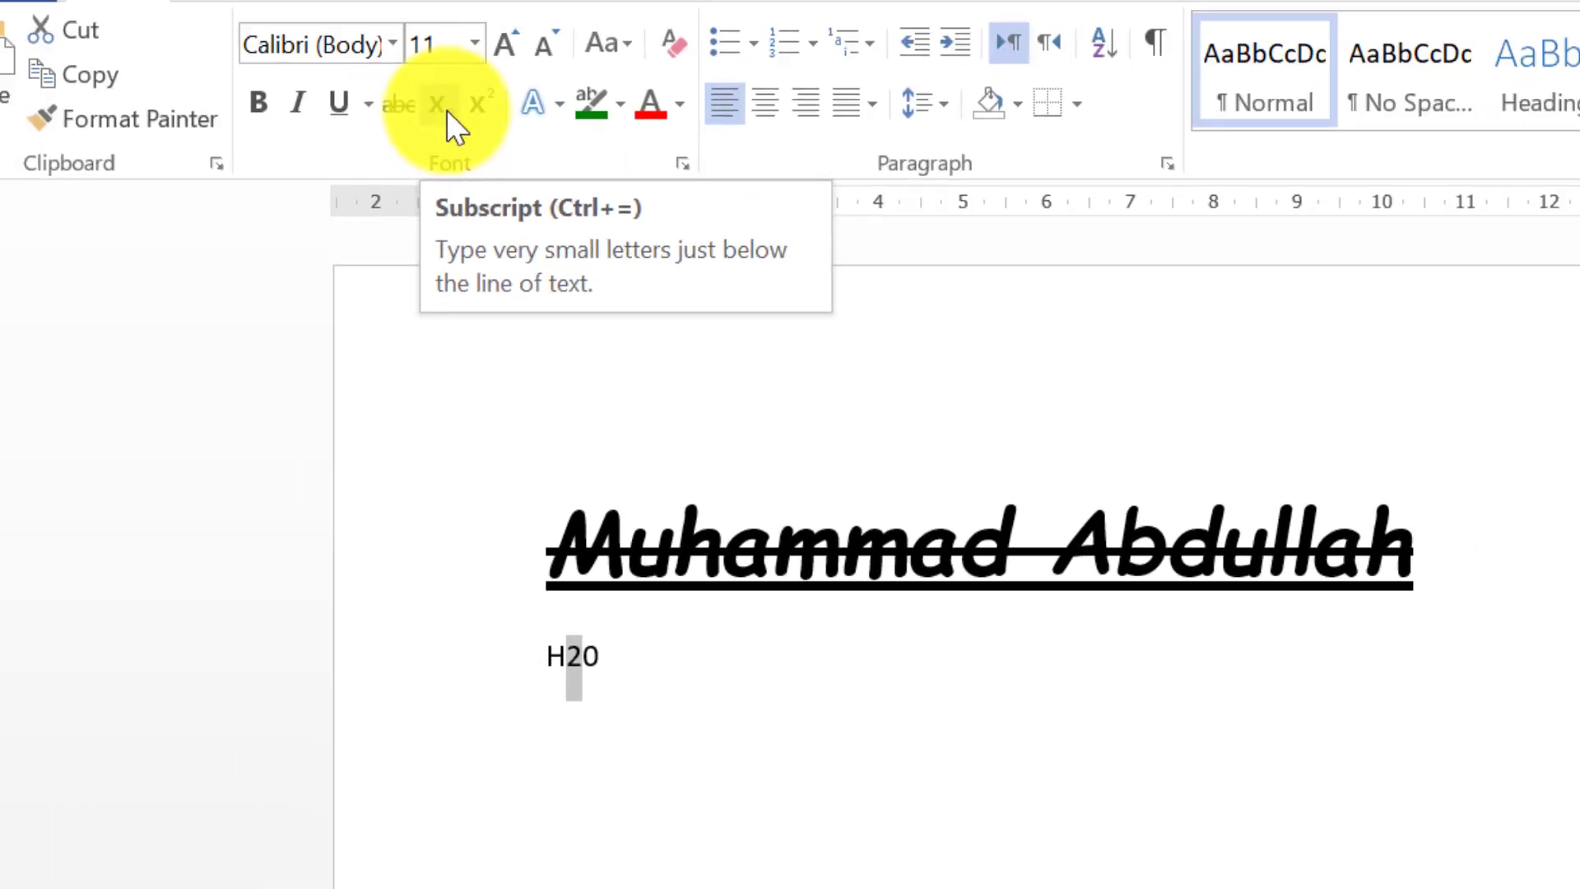
left_click(453, 180)
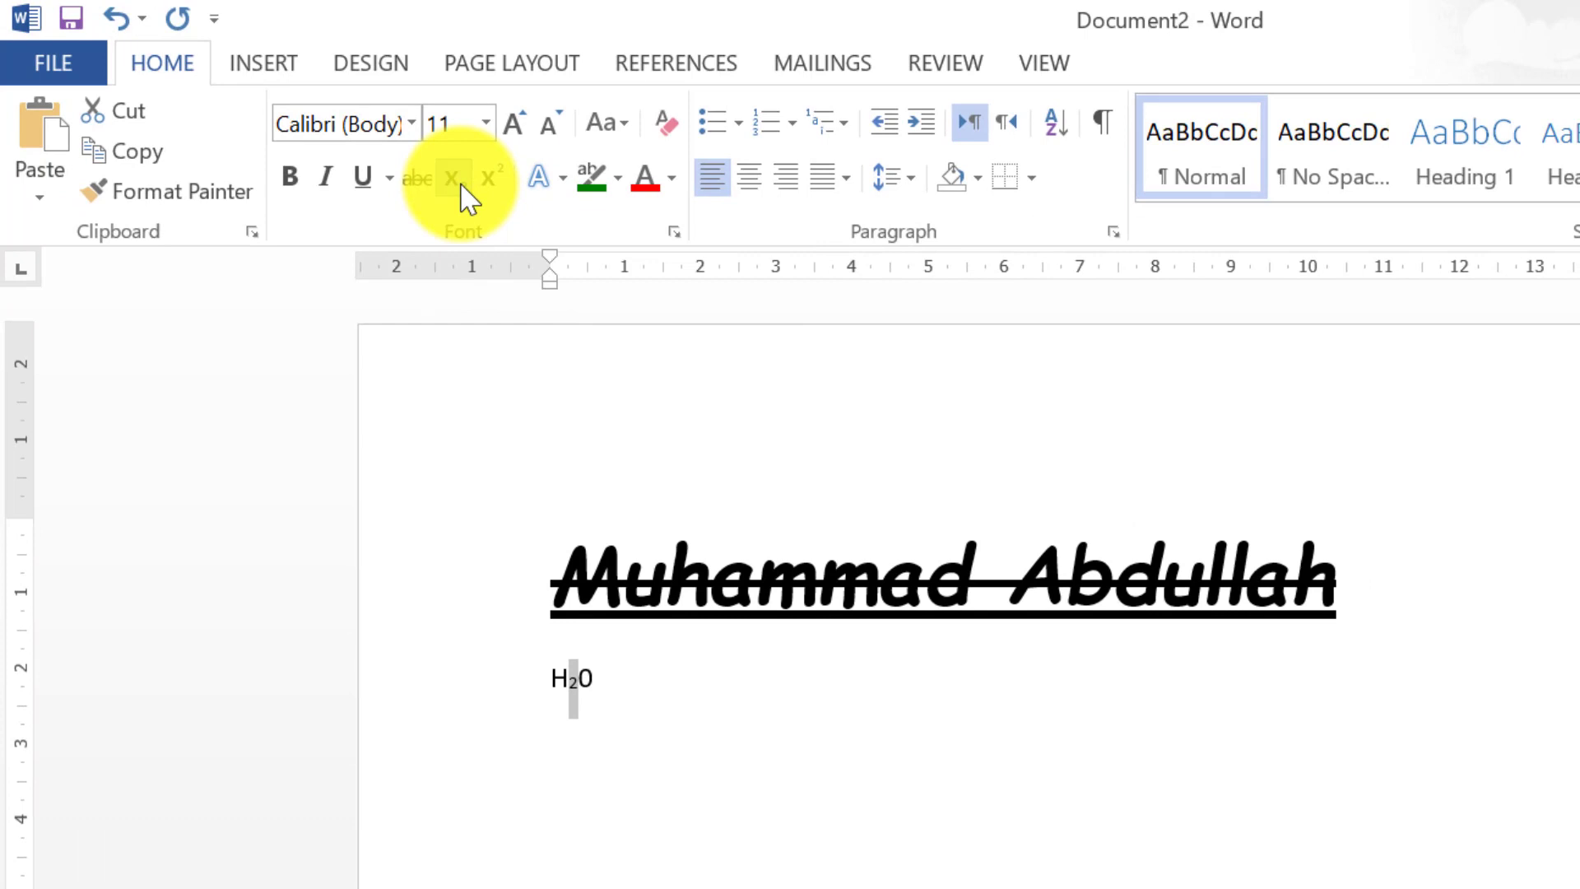
Correct the letter O, add a 3 and make the 3 superscript
left_click(772, 699)
key("shift+Left")
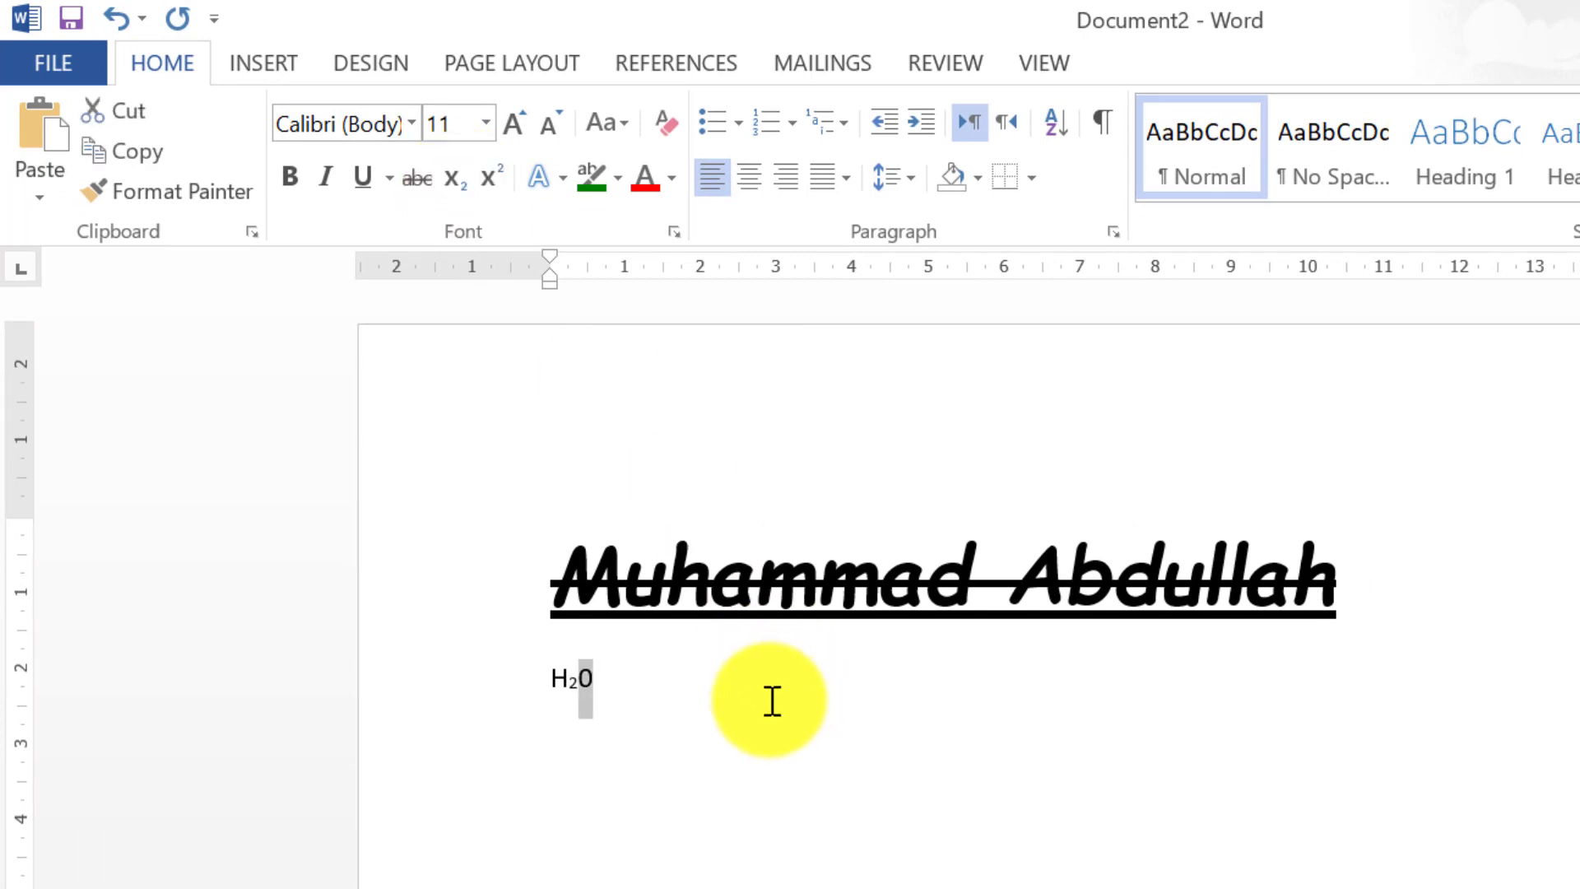
type("o")
key("shift+Left")
type("O3")
key("shift+Left")
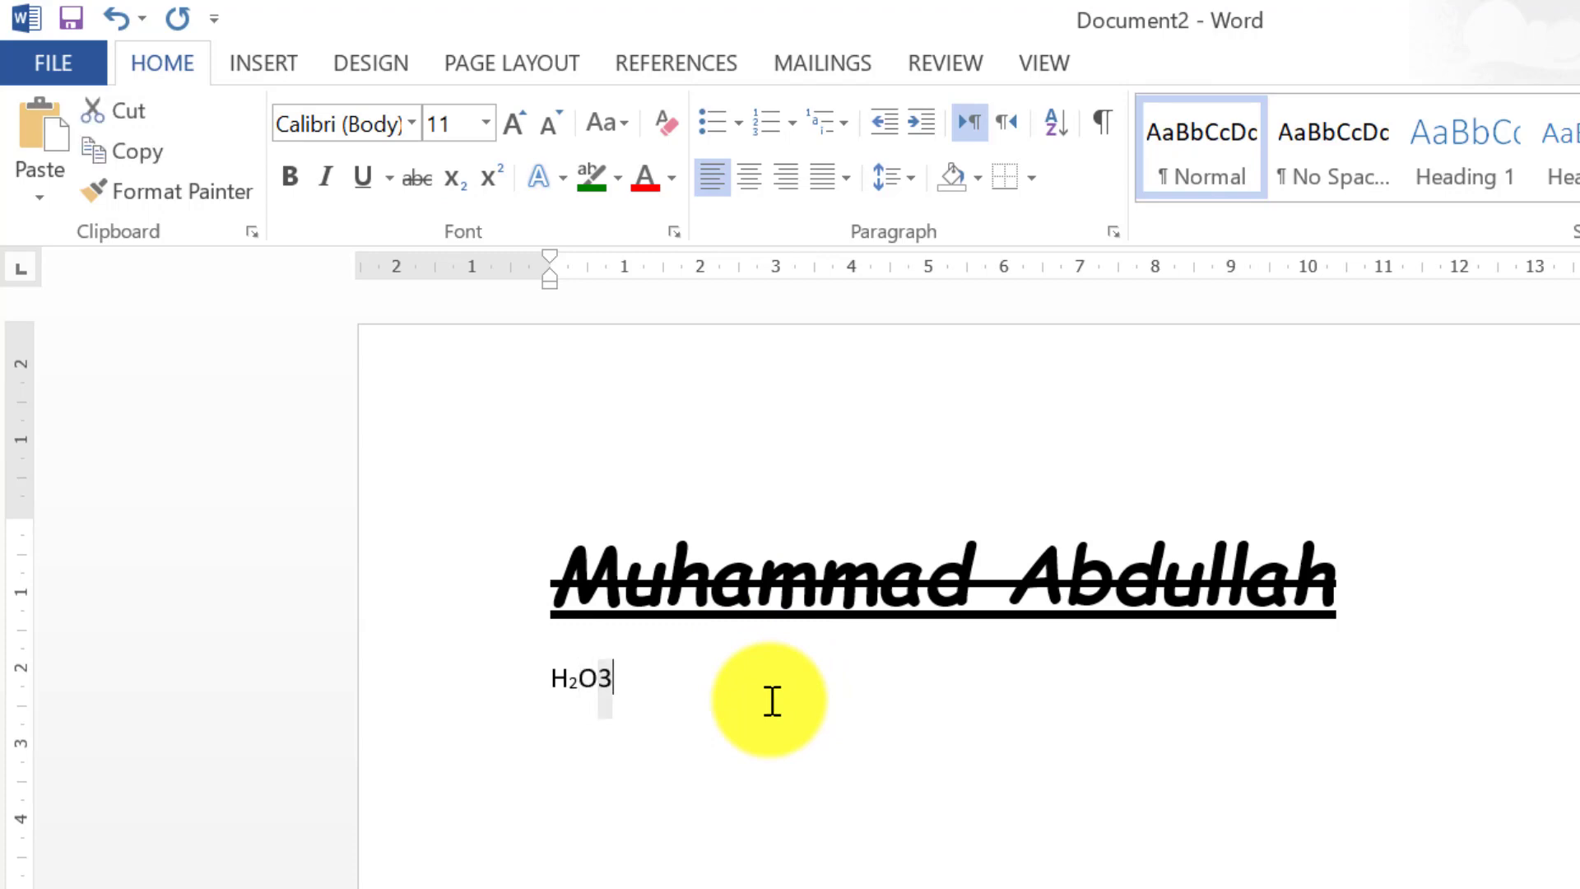
left_click(507, 192)
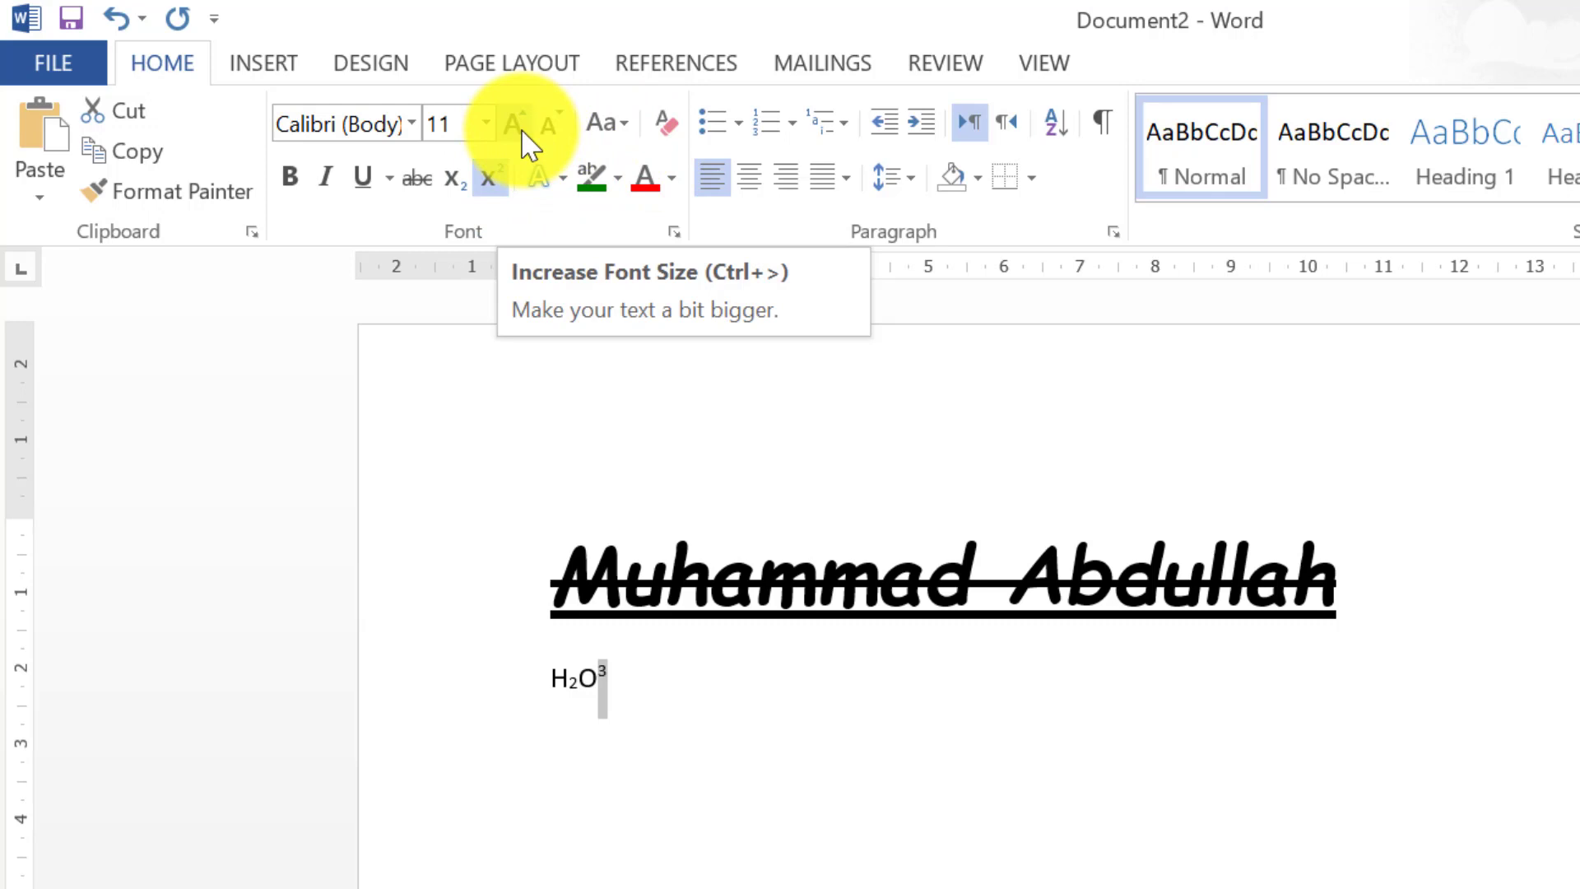
Select the name heading and adjust it with Grow/Shrink Font until it reaches 36 pt
key("Up")
key("Home")
key("shift+End")
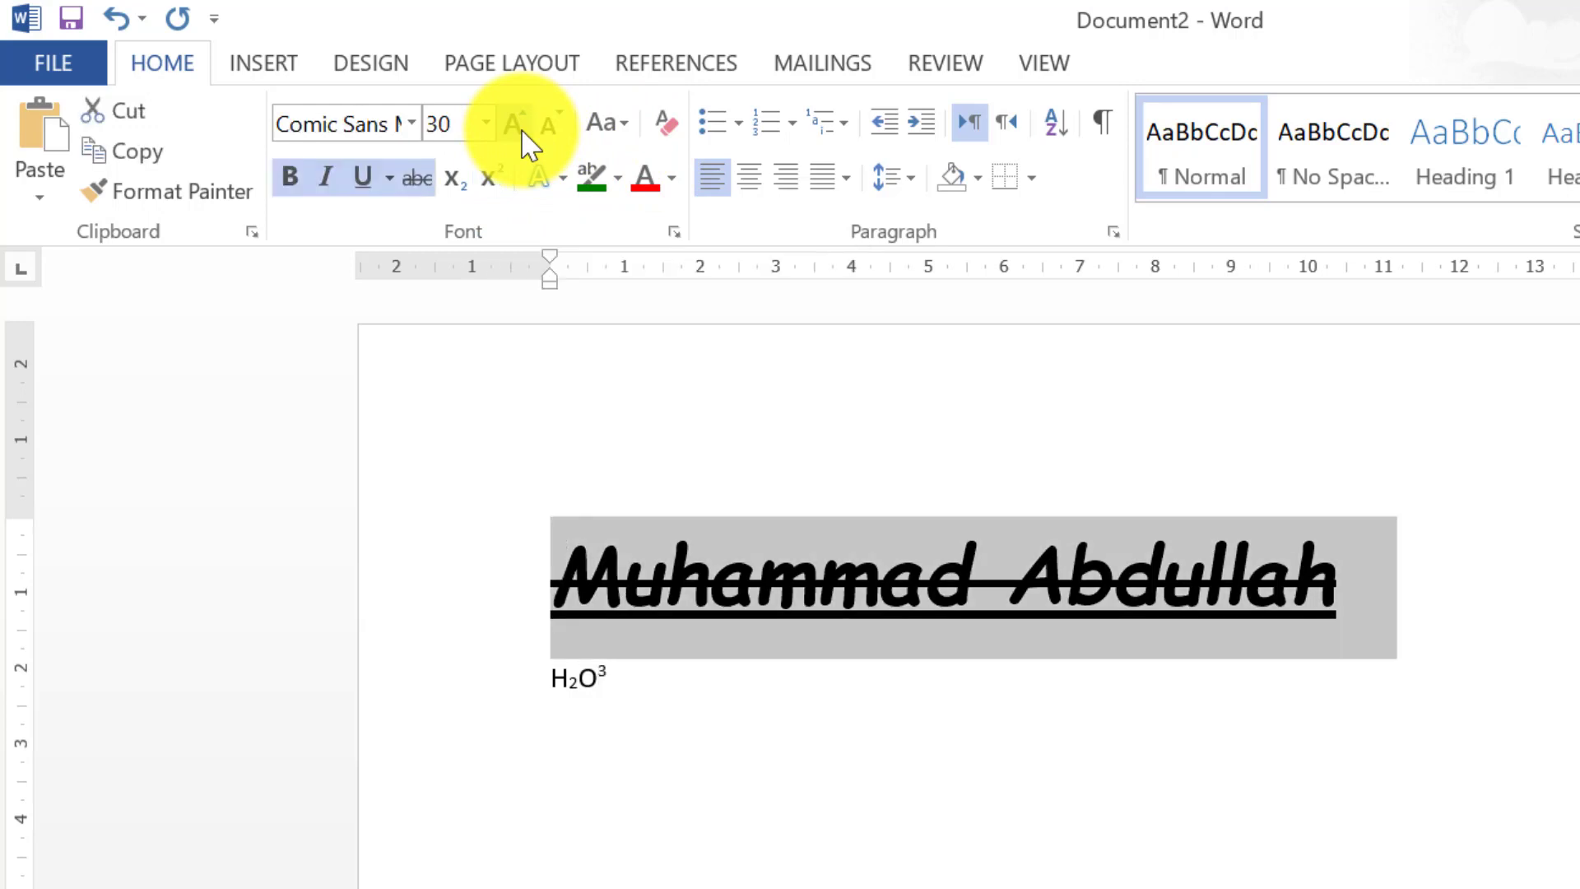
key("shift+Left")
left_click(523, 132)
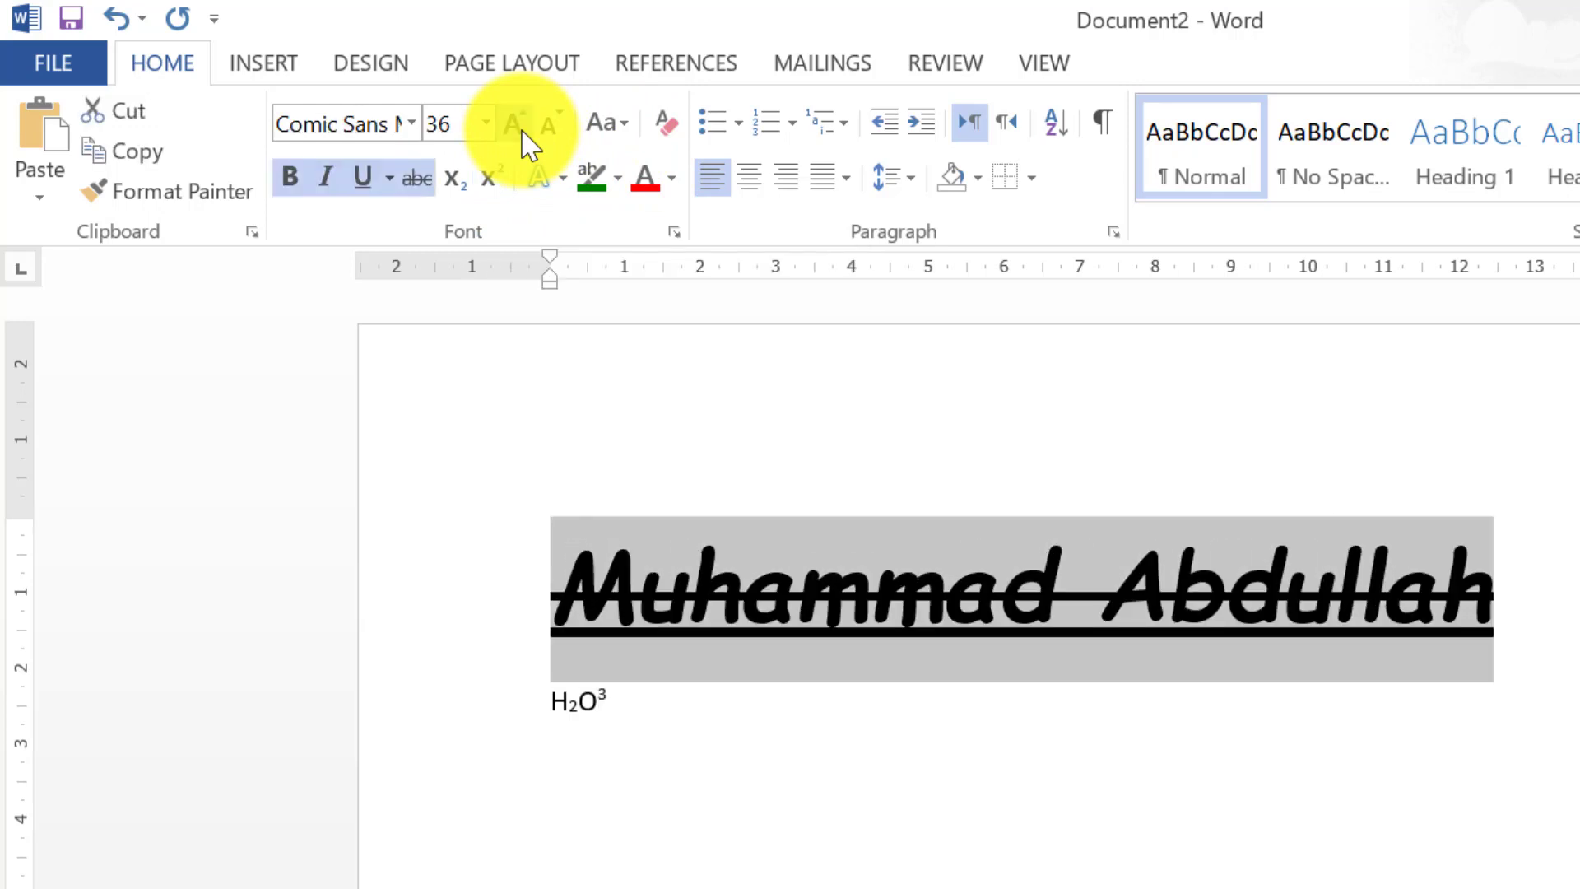
left_click(523, 132)
left_click(522, 132)
left_click(411, 99)
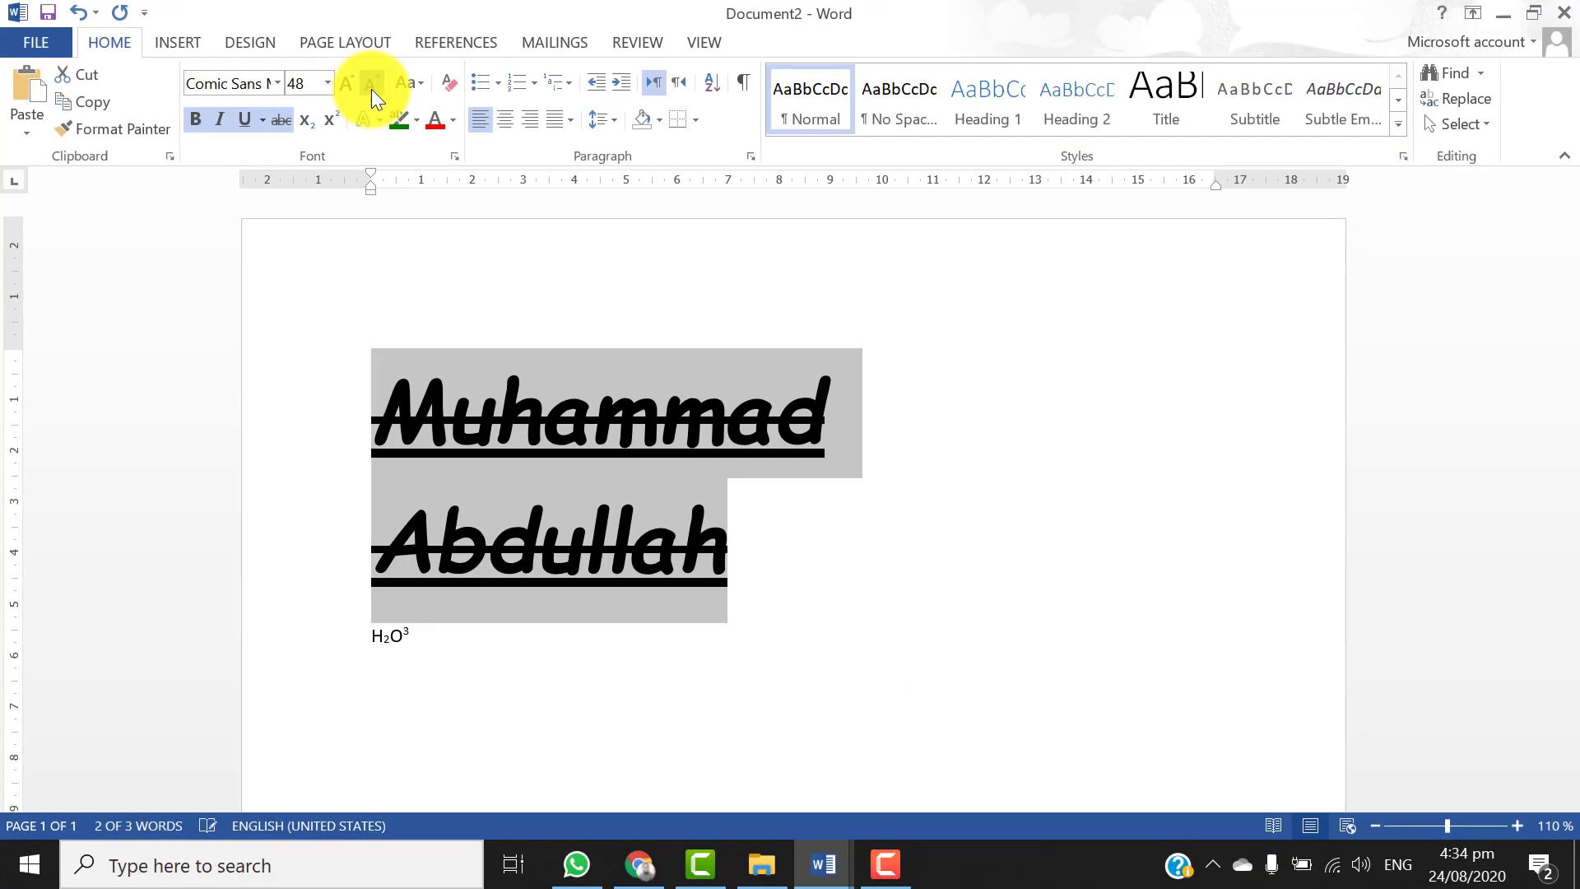
left_click(411, 99)
left_click(411, 99)
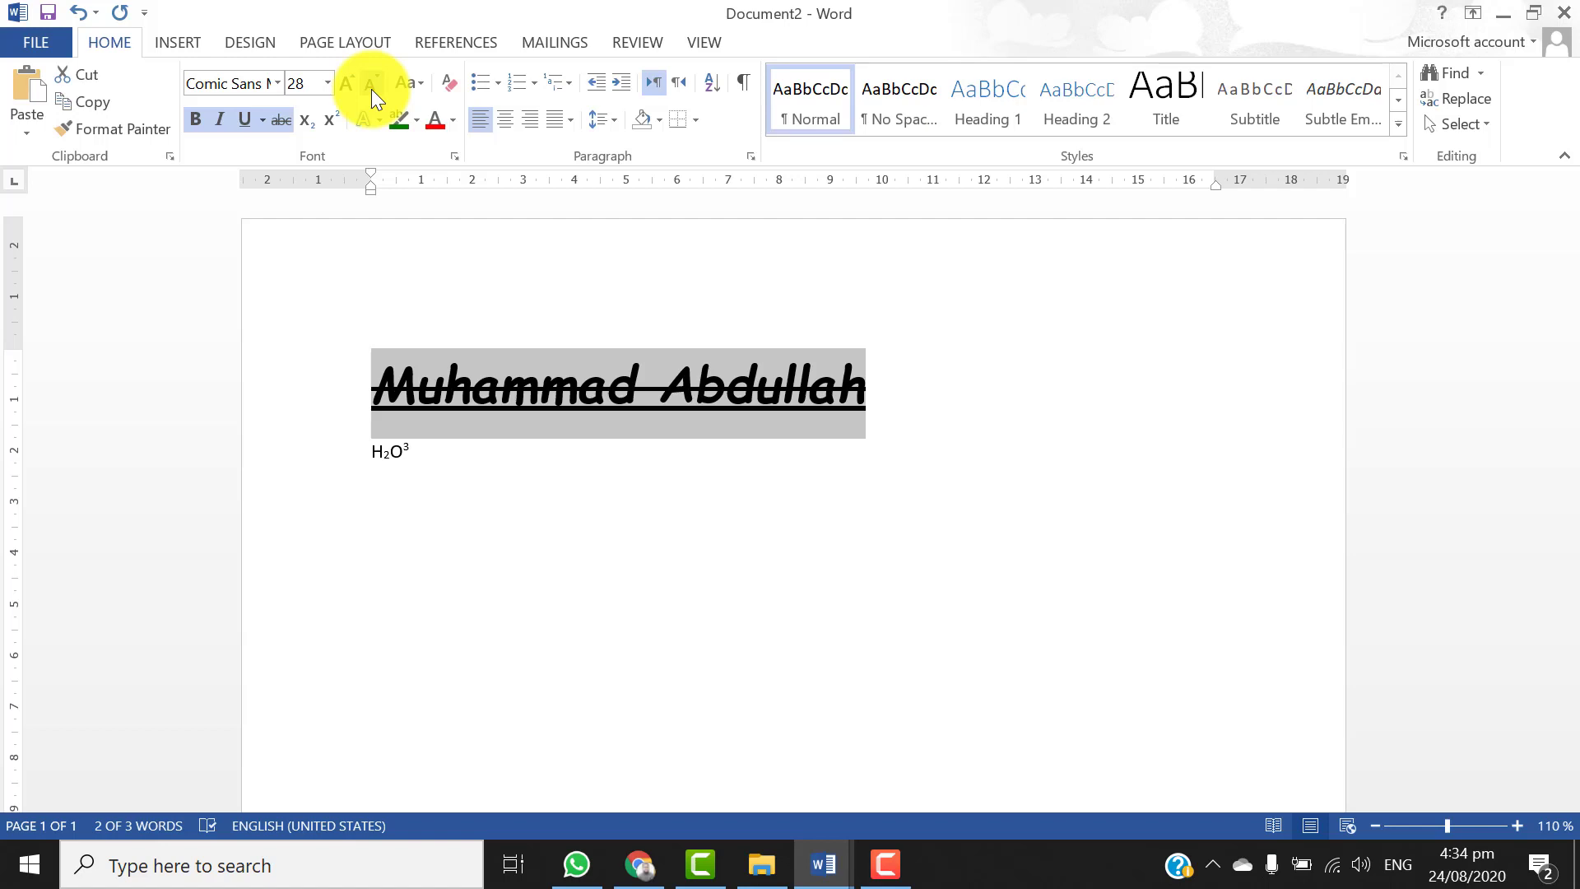
left_click(372, 88)
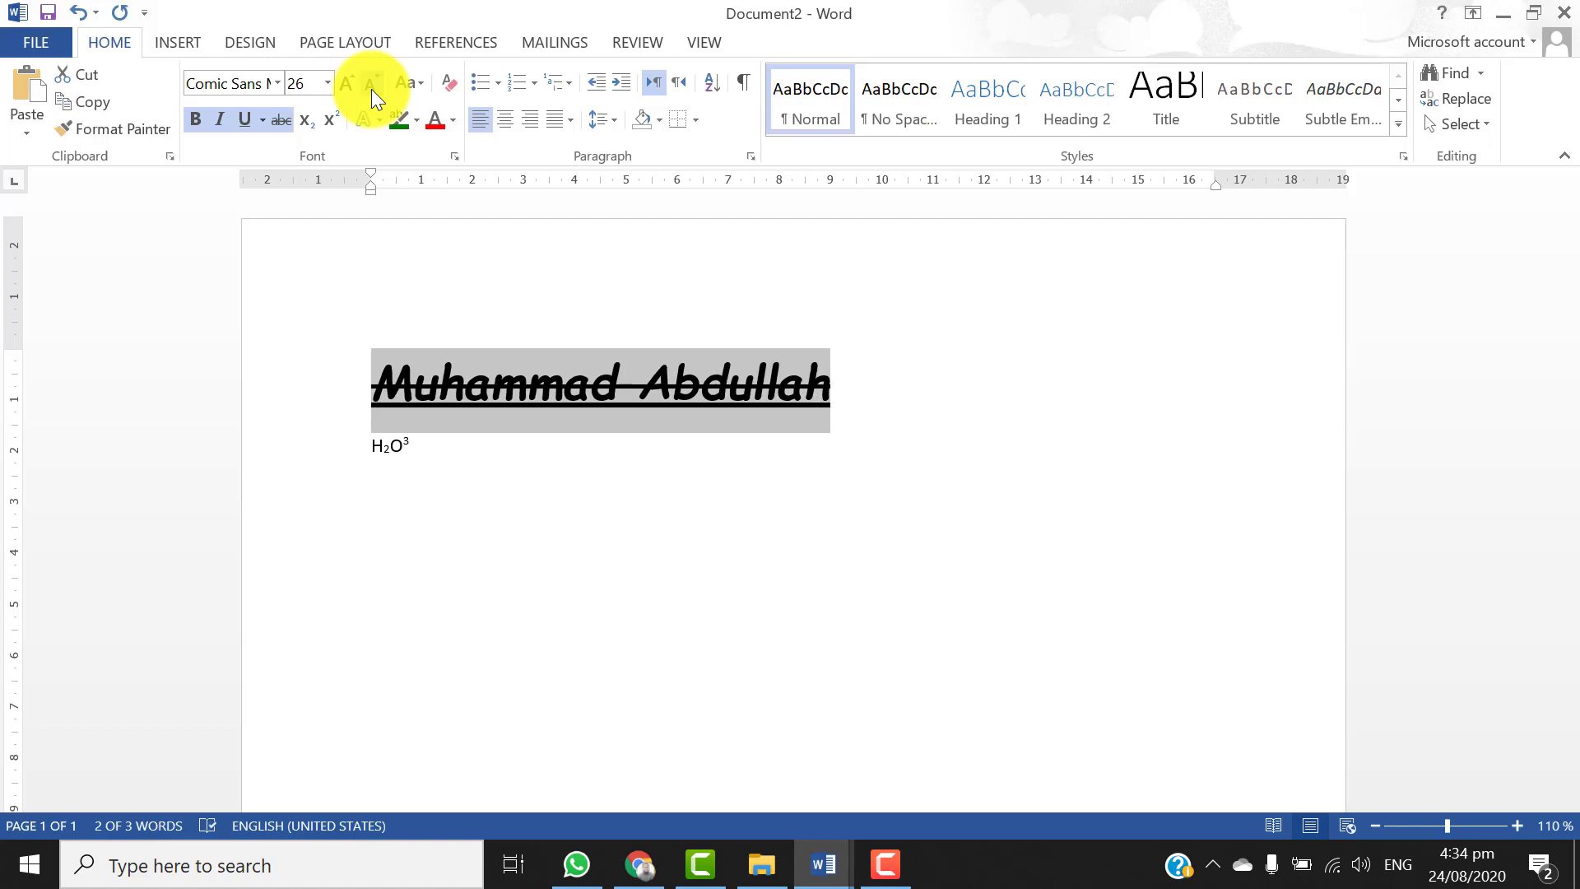
left_click(372, 89)
left_click(372, 89)
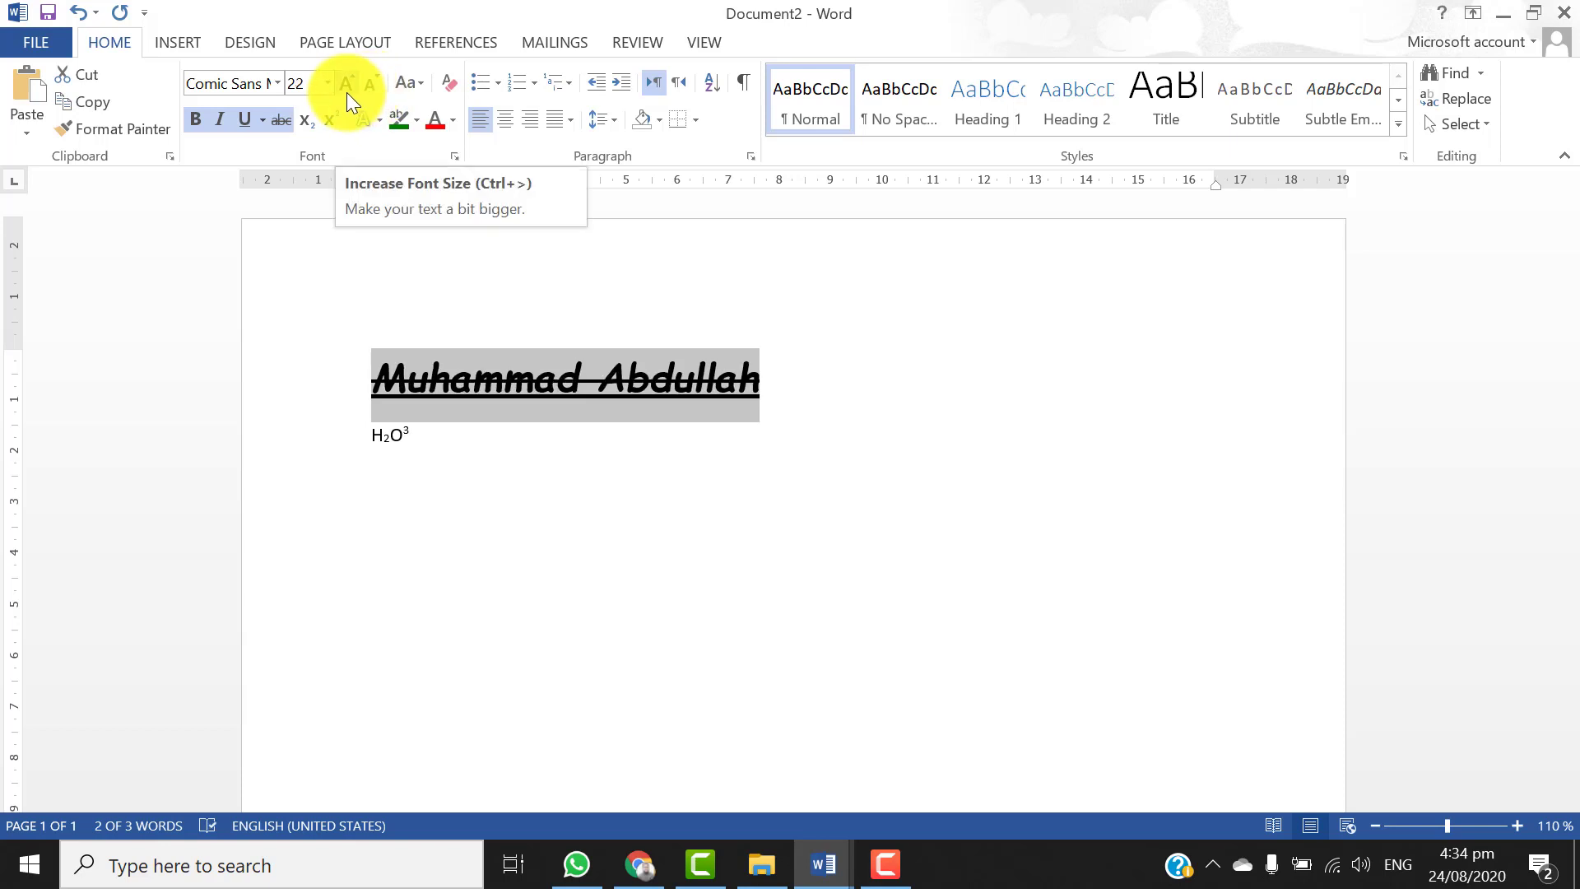
left_click(347, 92)
left_click(347, 92)
left_click(347, 92)
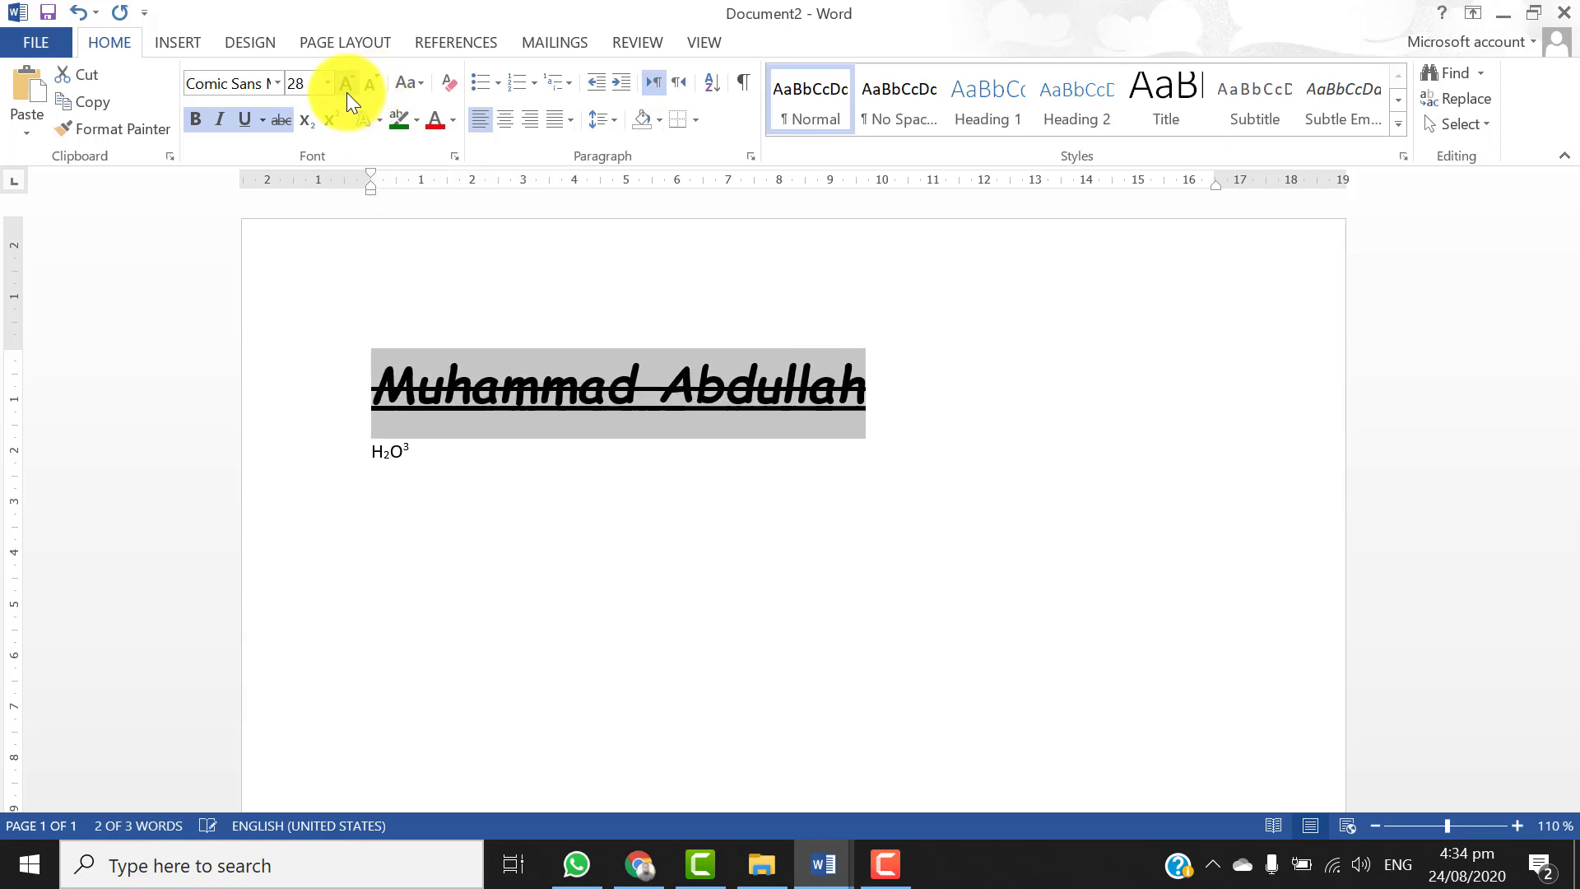
left_click(347, 92)
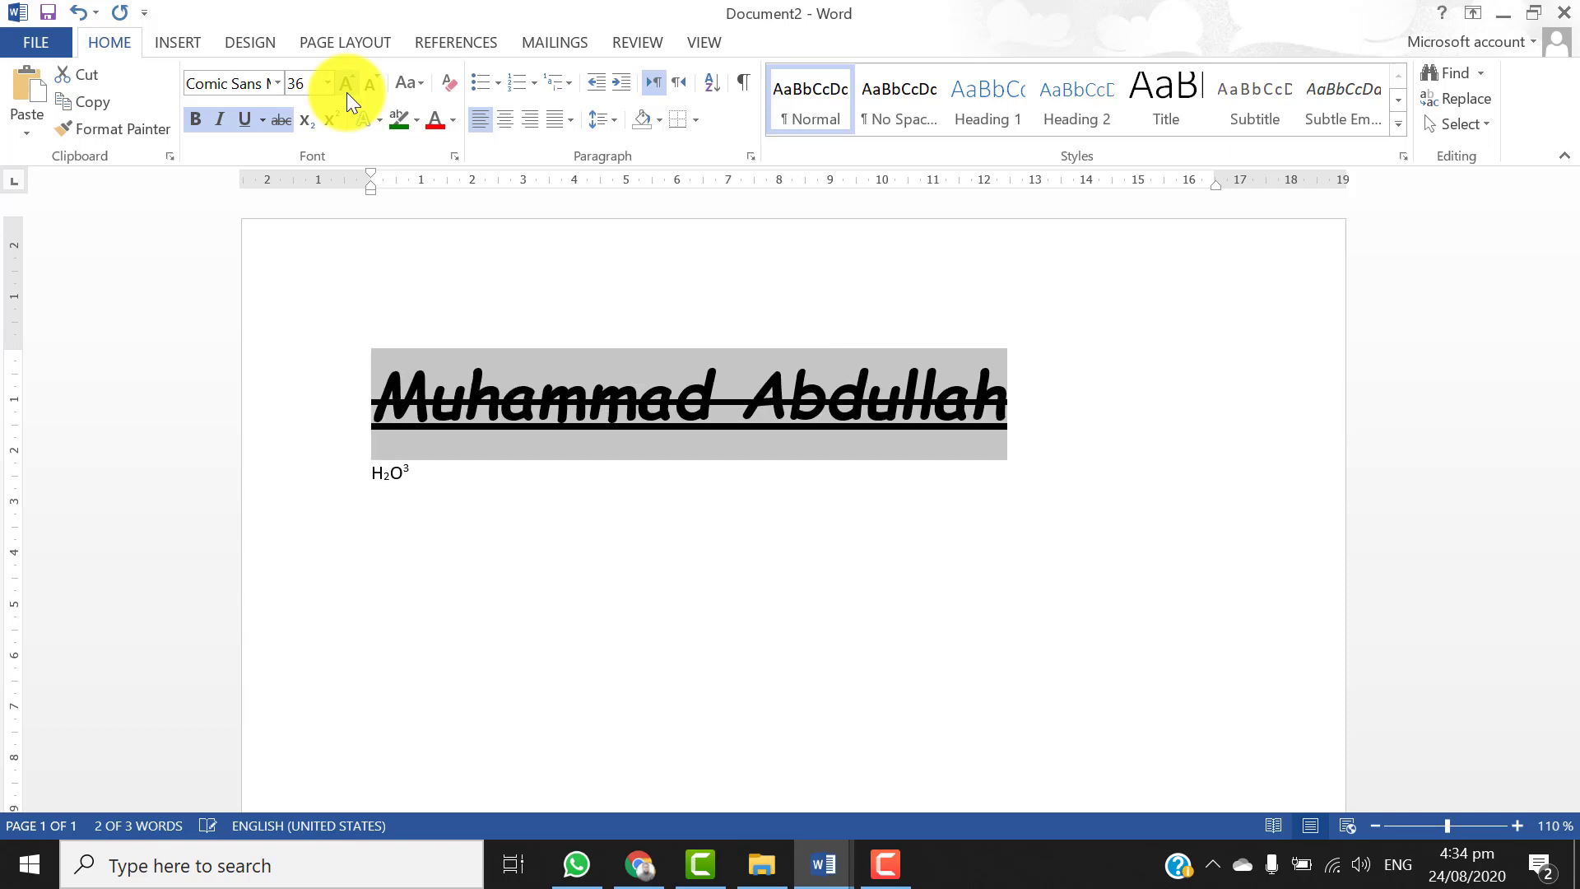
Apply the blue outline text effect to the 36 pt name and turn off its strikethrough
left_click(377, 122)
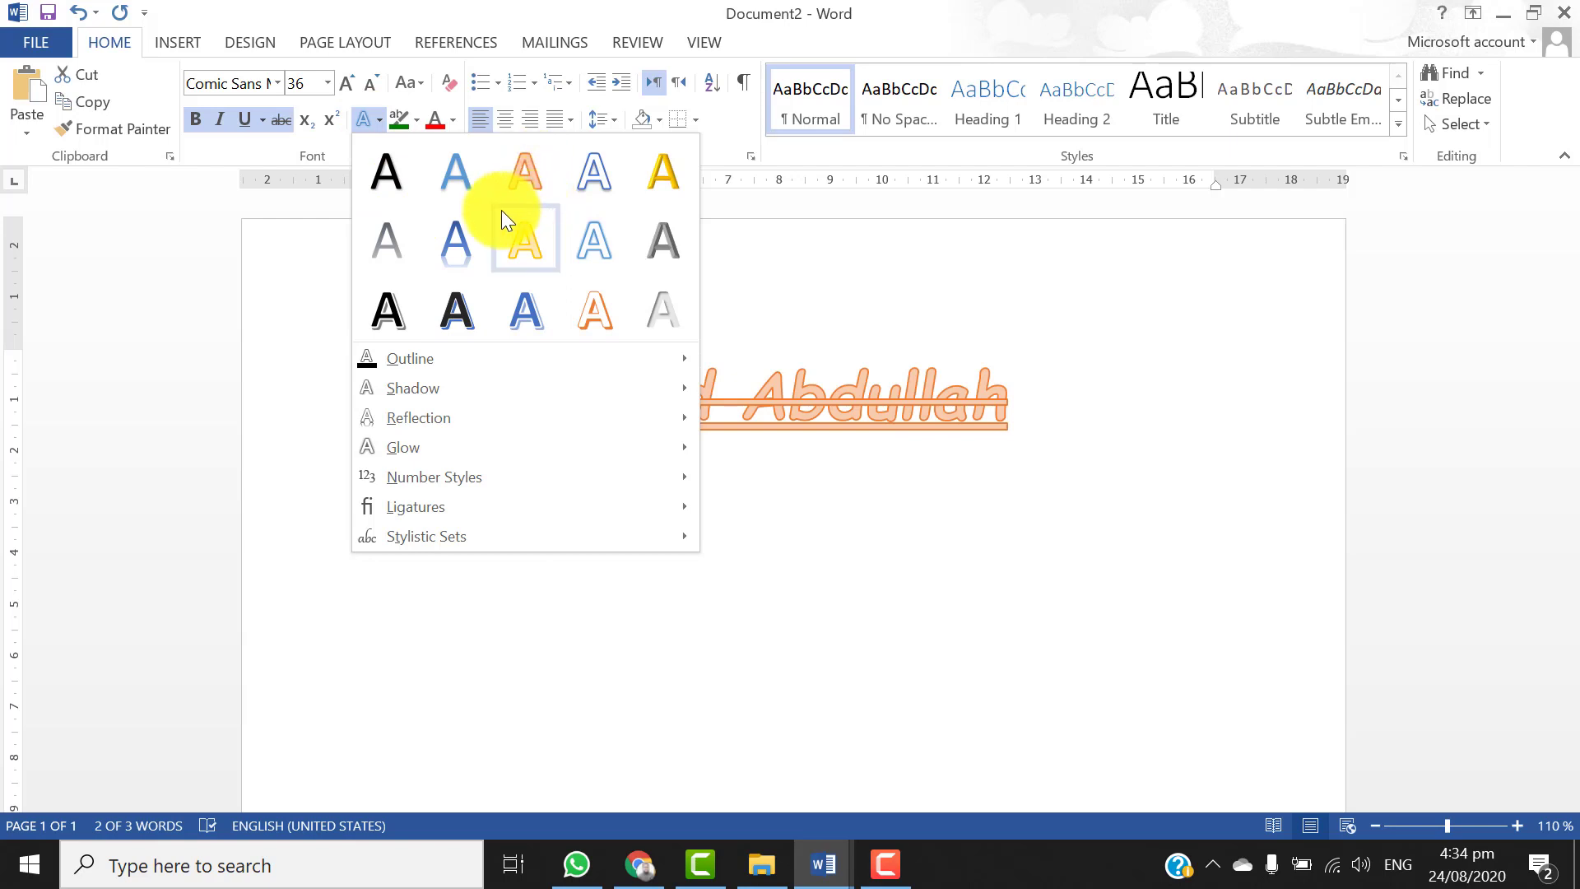
left_click(590, 180)
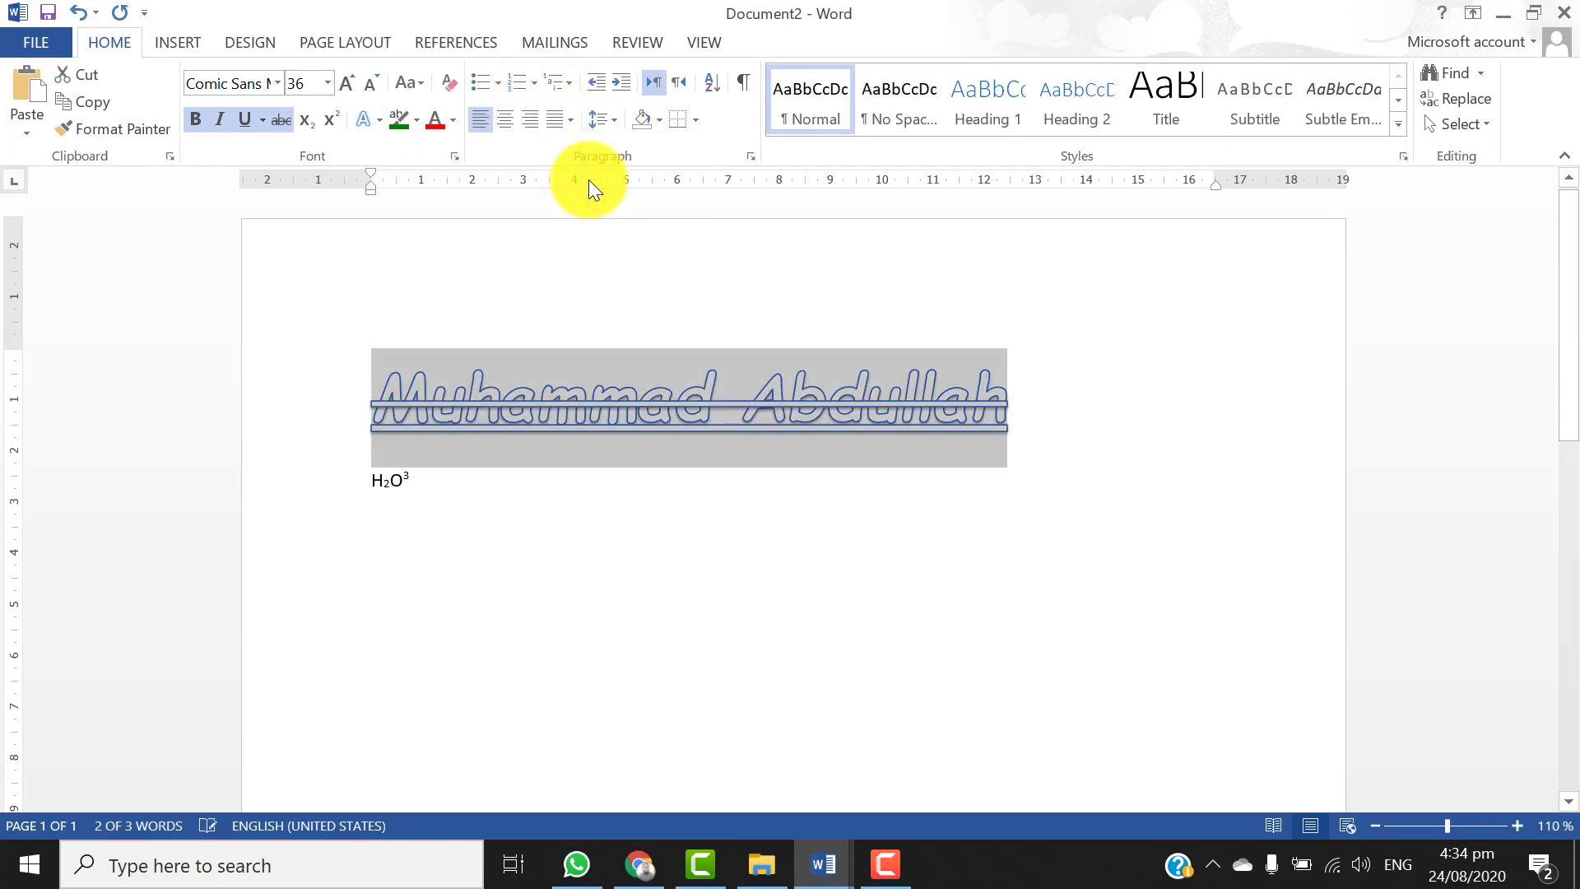
key("Left")
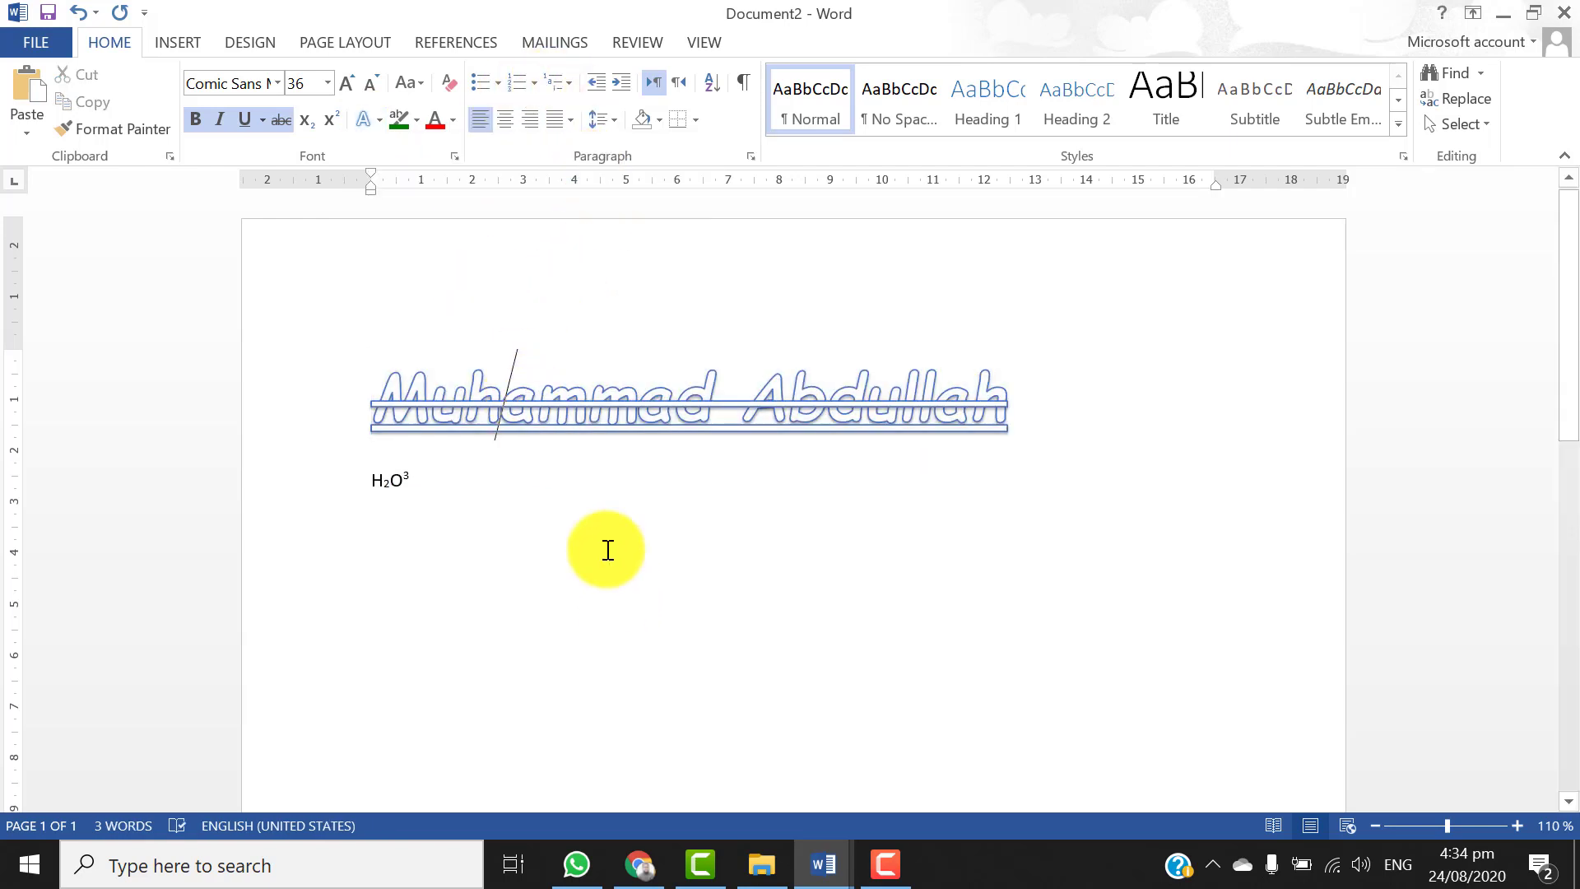
key("shift+End")
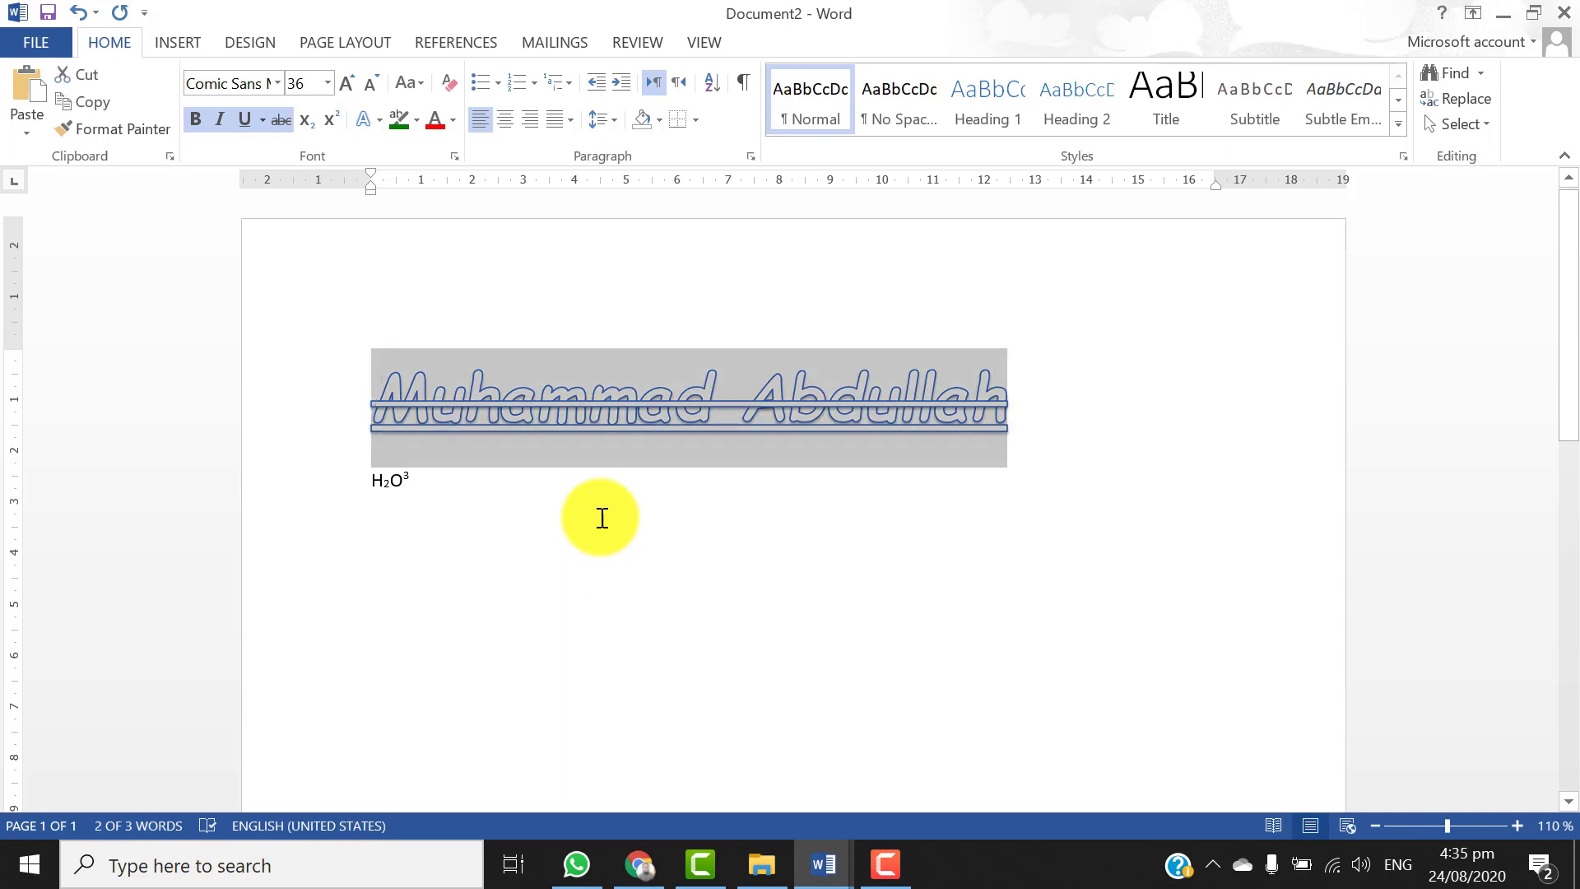
left_click(288, 125)
left_click(865, 635)
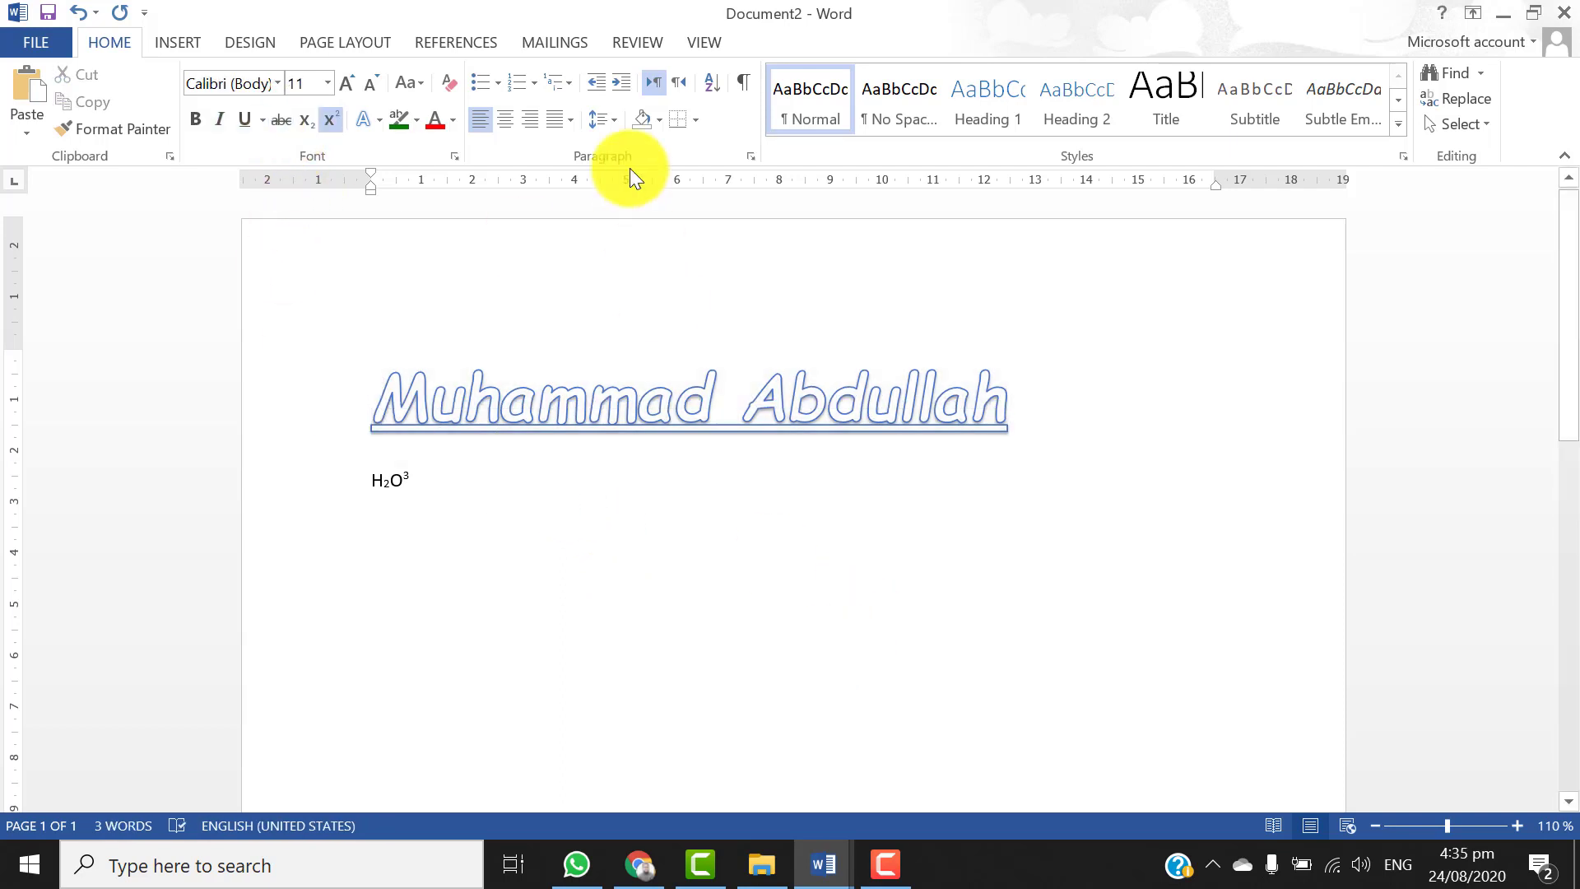
left_click(417, 122)
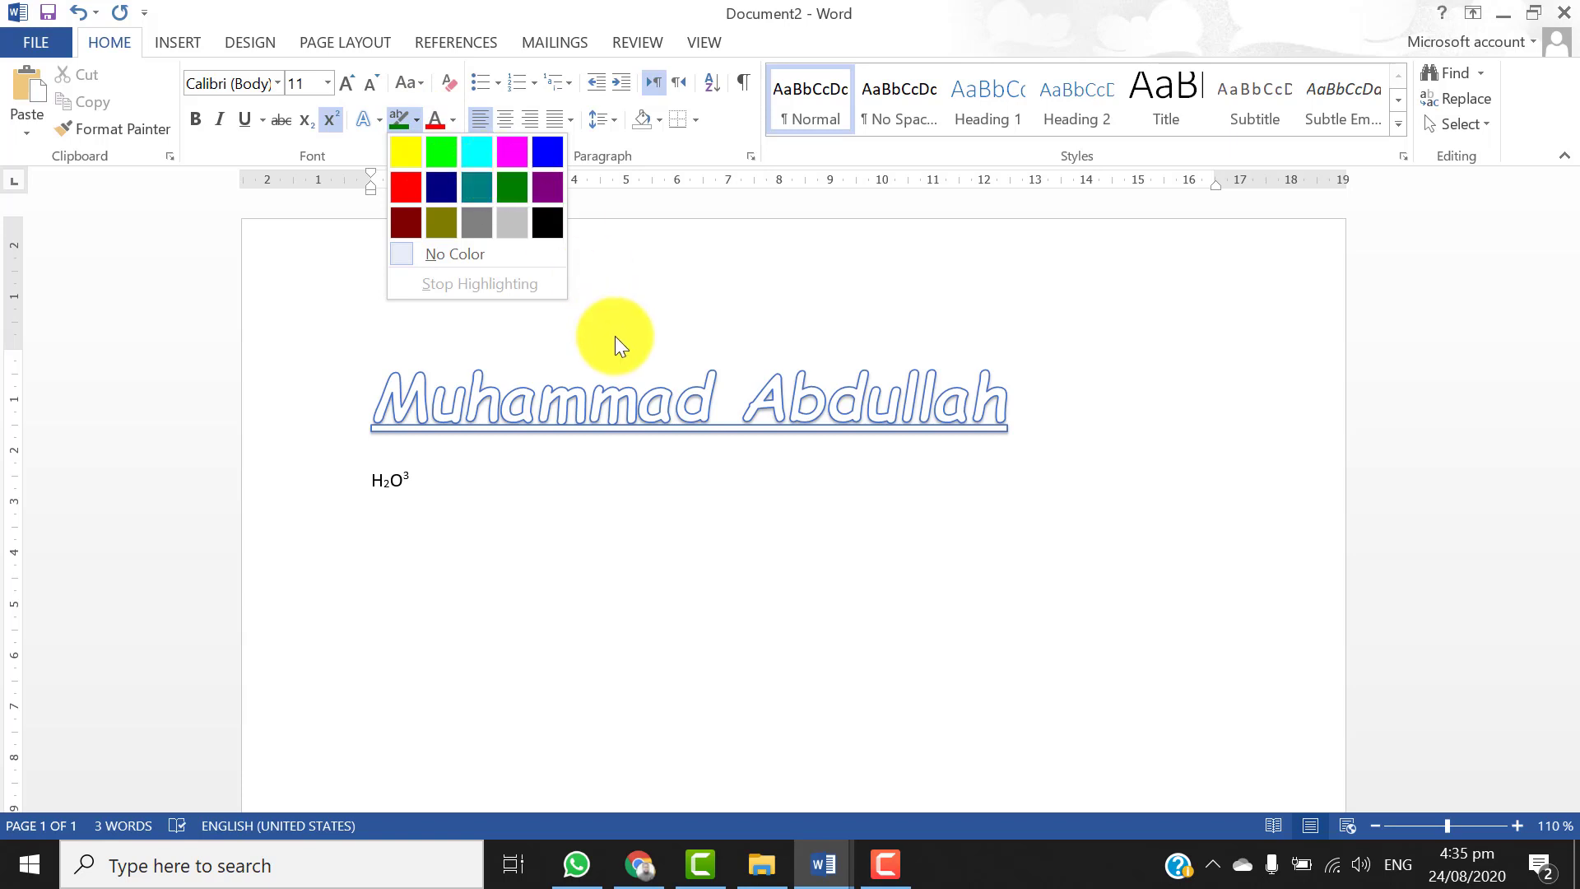
Select the whole name heading line
left_click(639, 417)
key("Home")
key("shift+End")
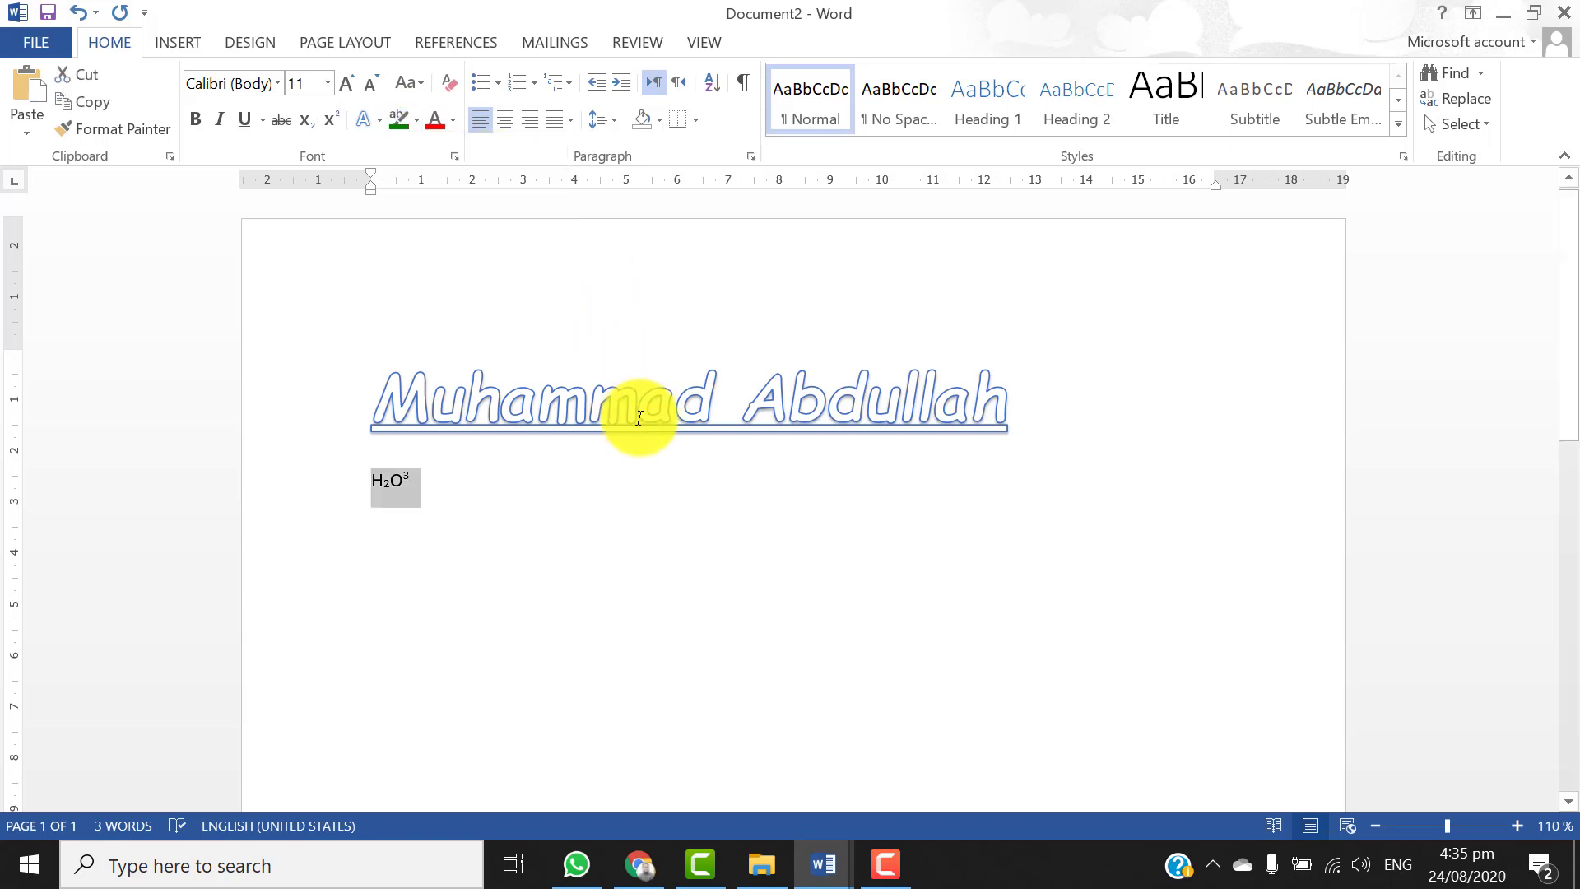
key("ctrl+Home")
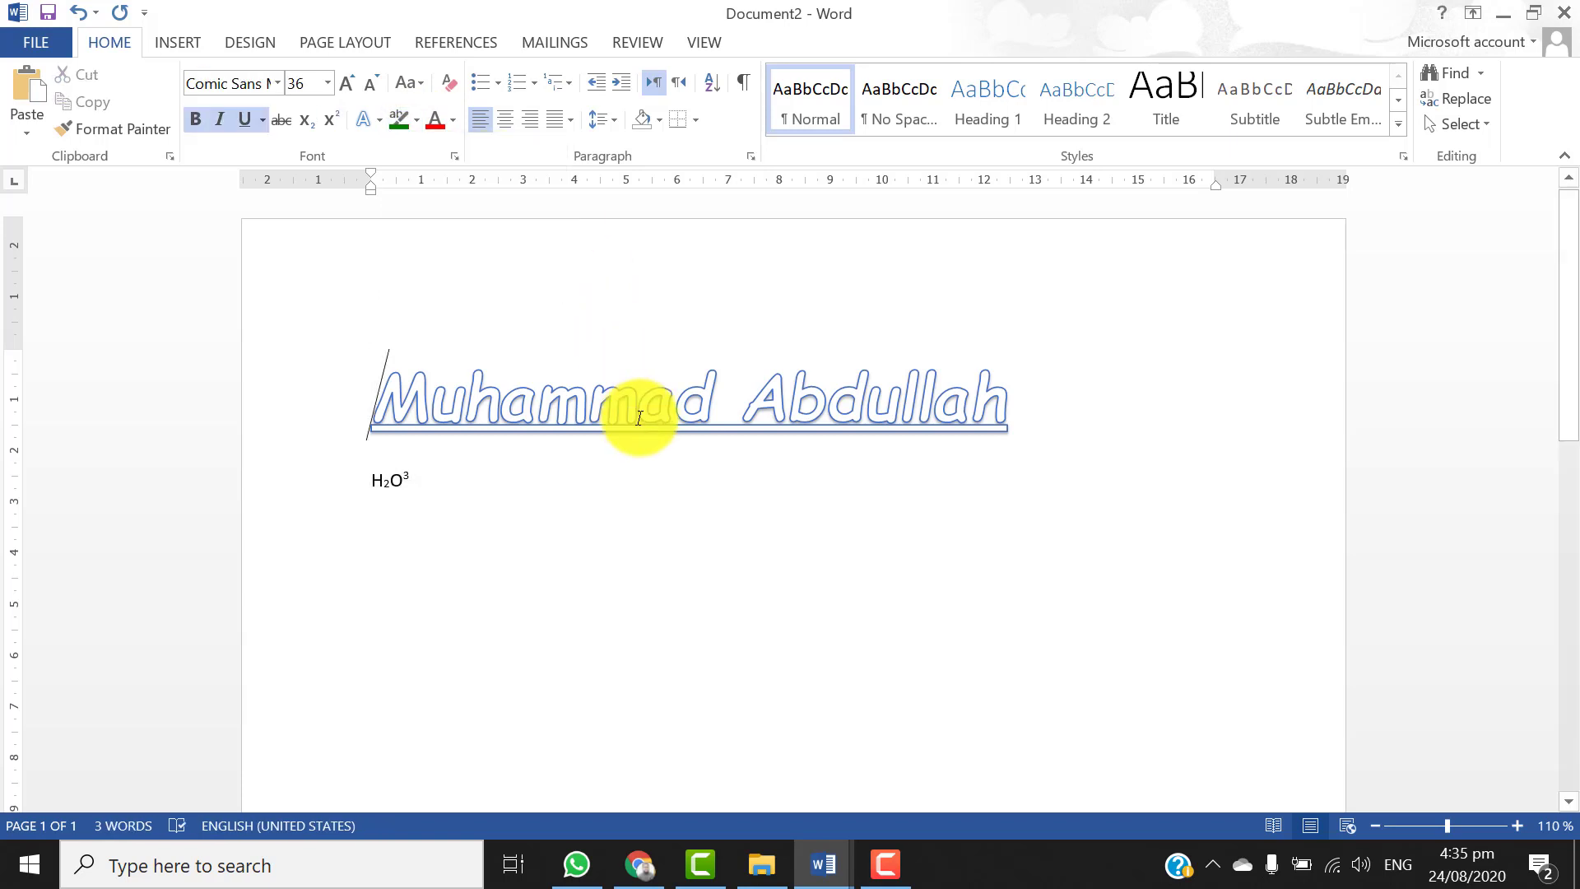
key("shift+End")
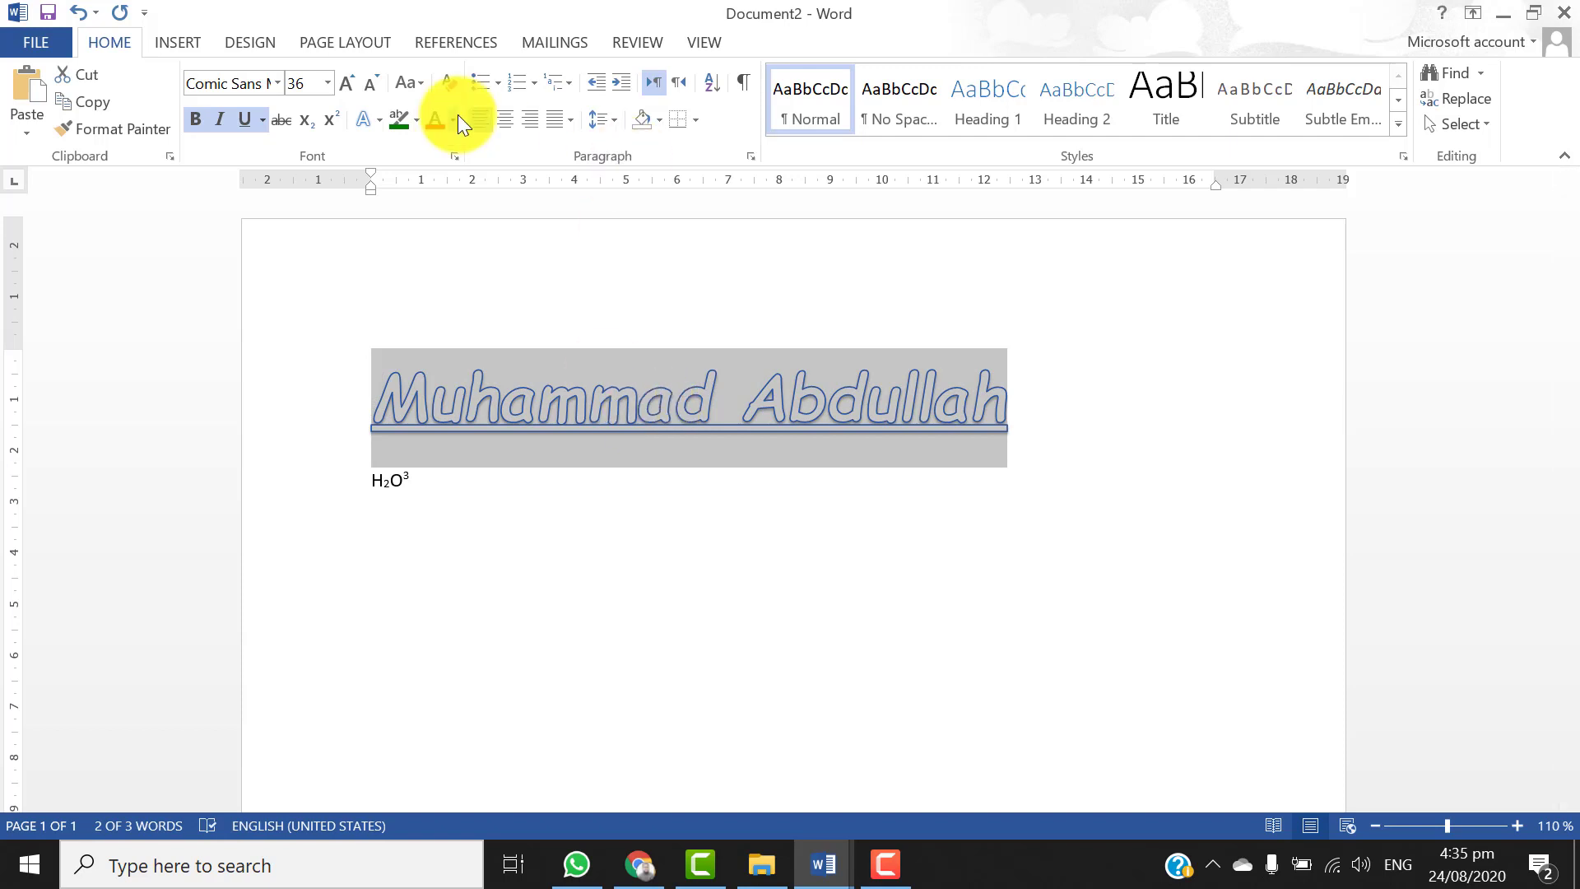
Colour the heading text green without applying any highlight colour
left_click(415, 123)
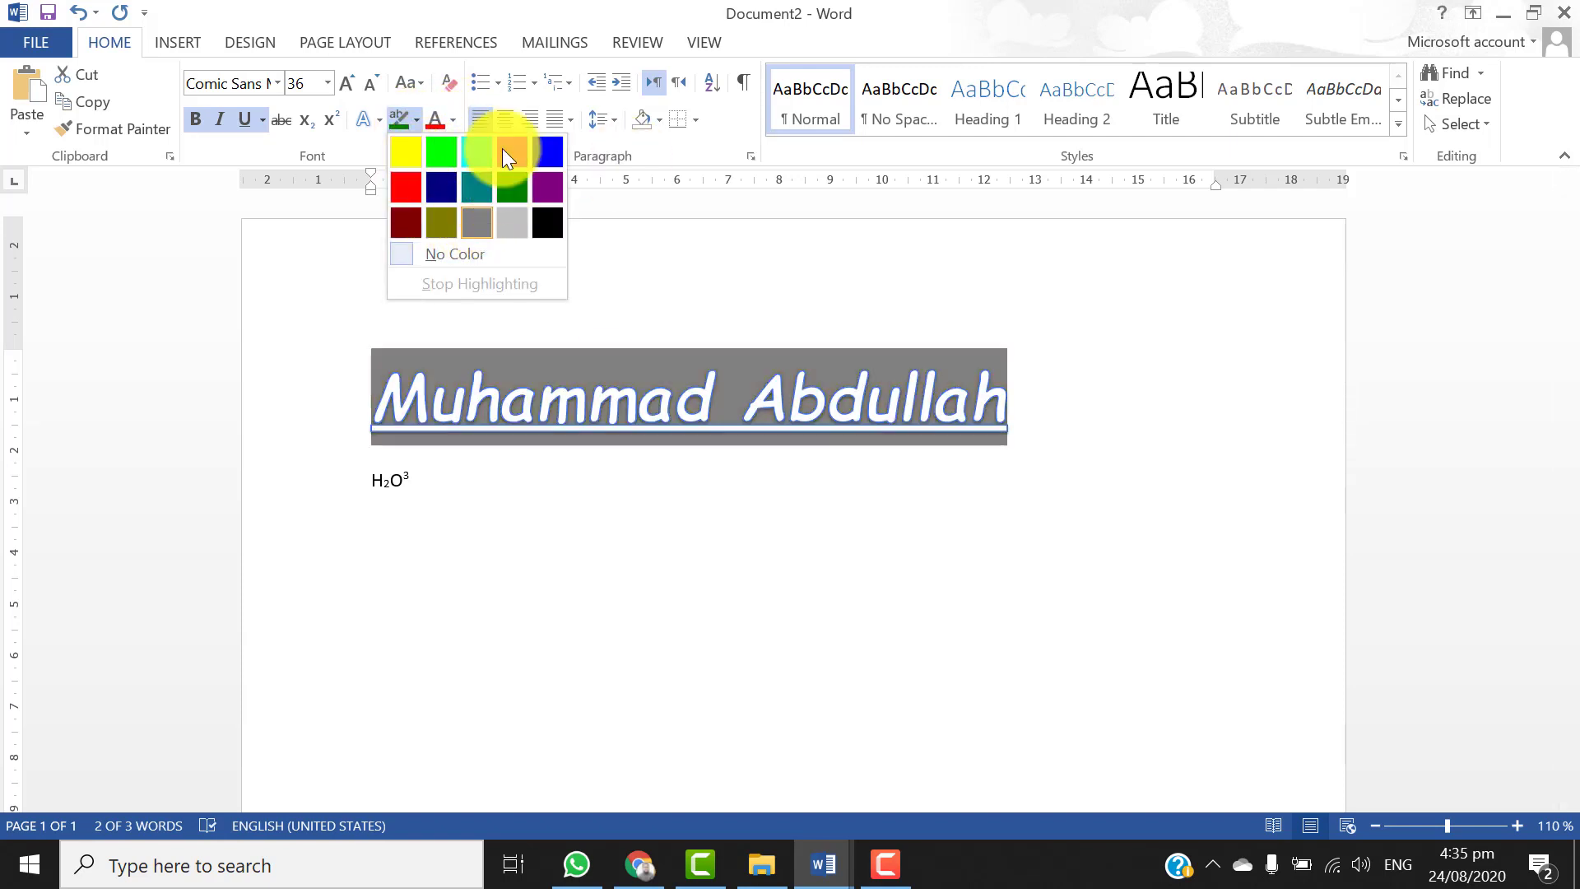
left_click(561, 416)
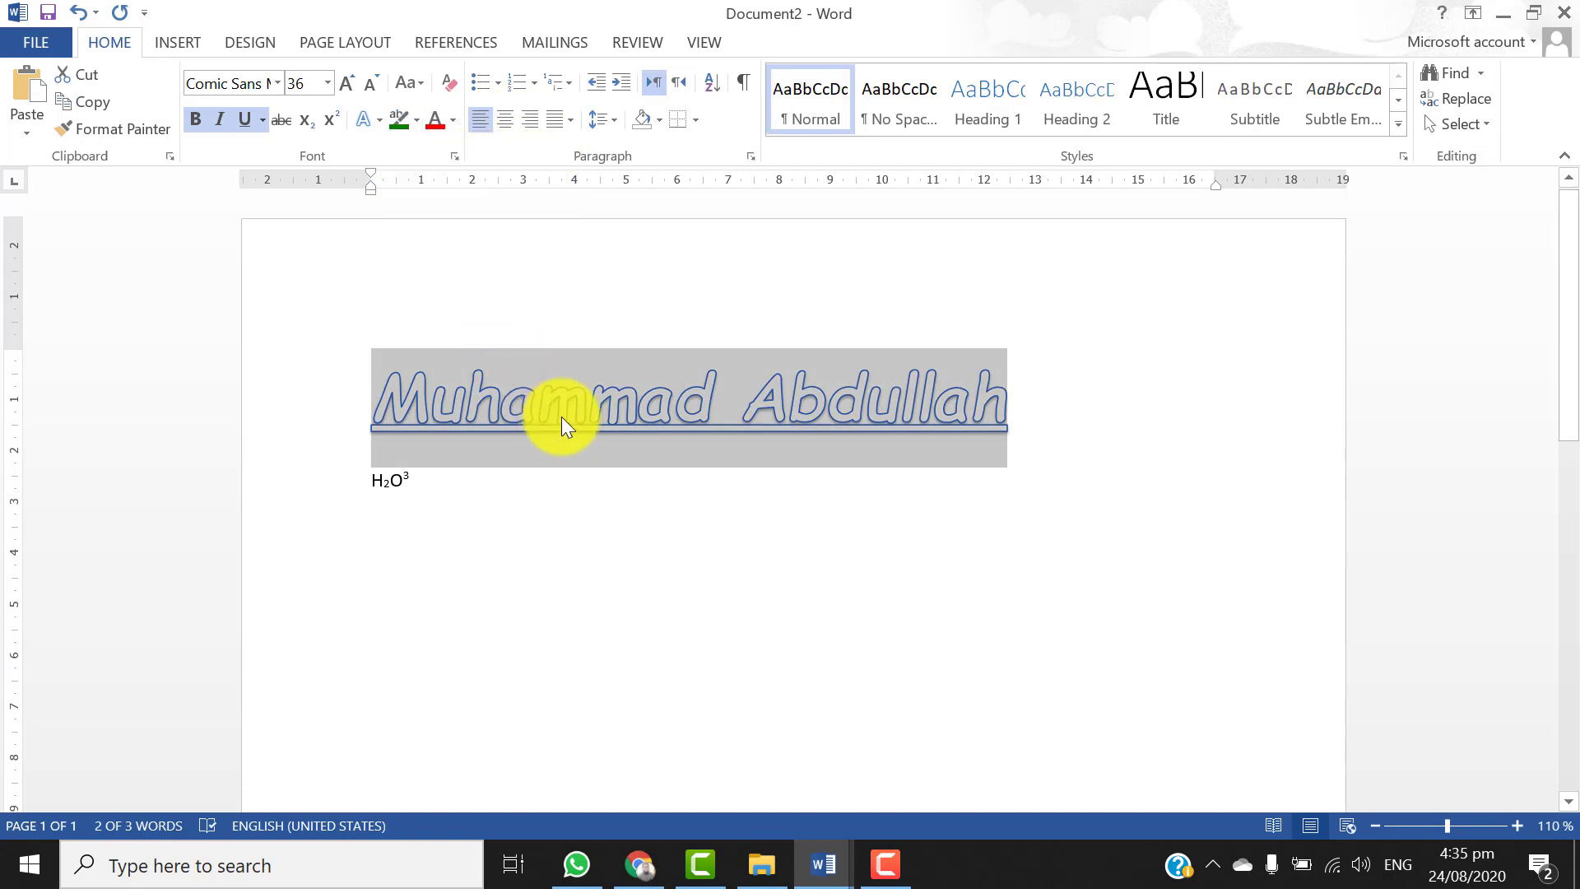
left_click(453, 121)
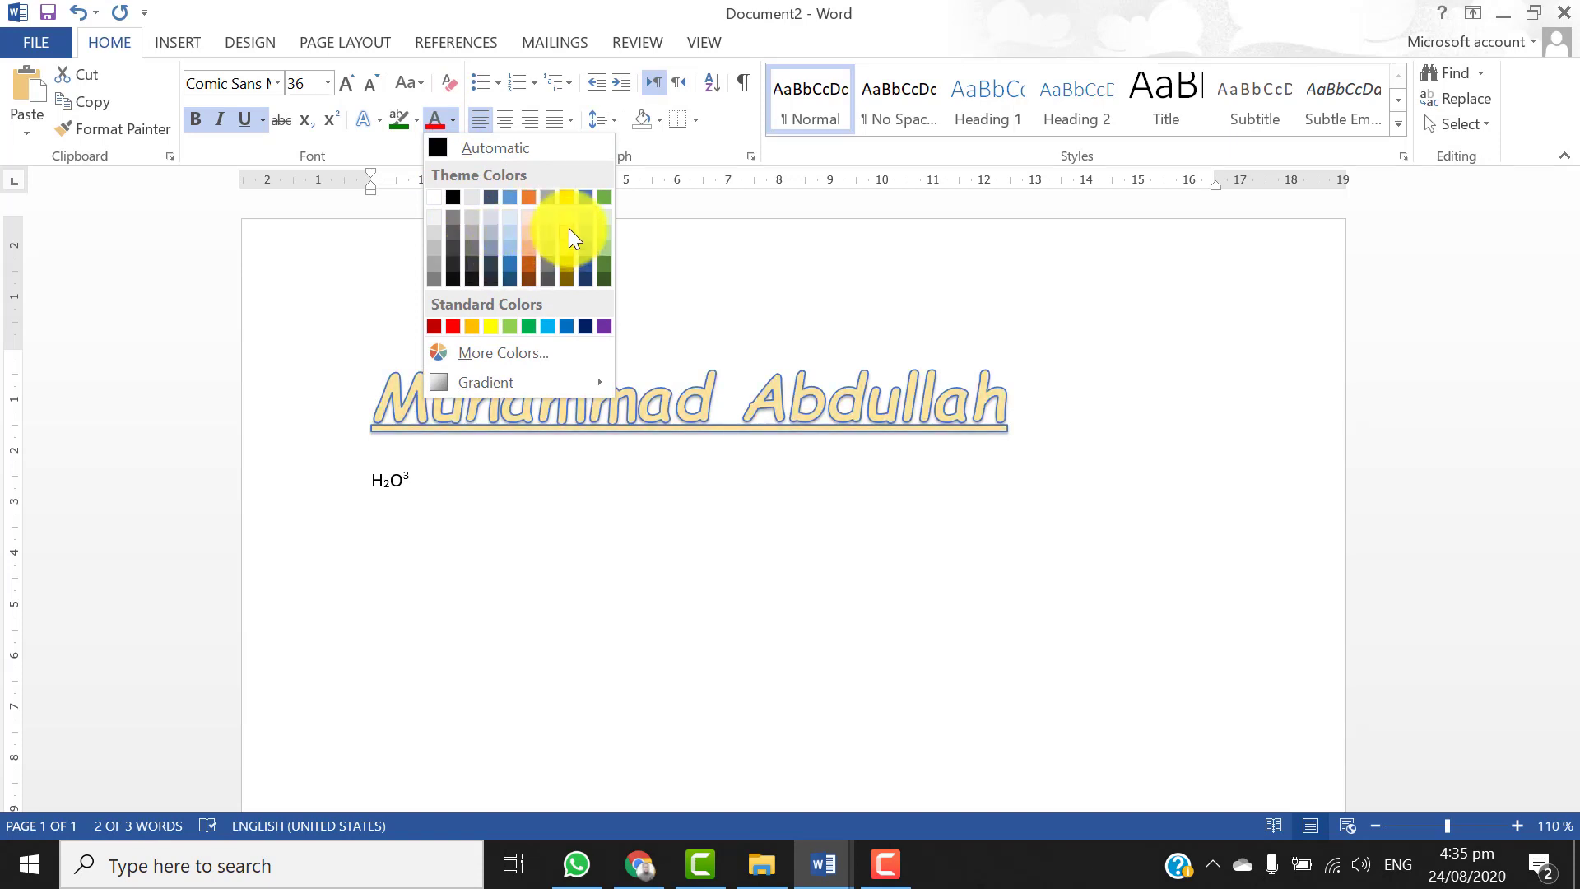
left_click(601, 200)
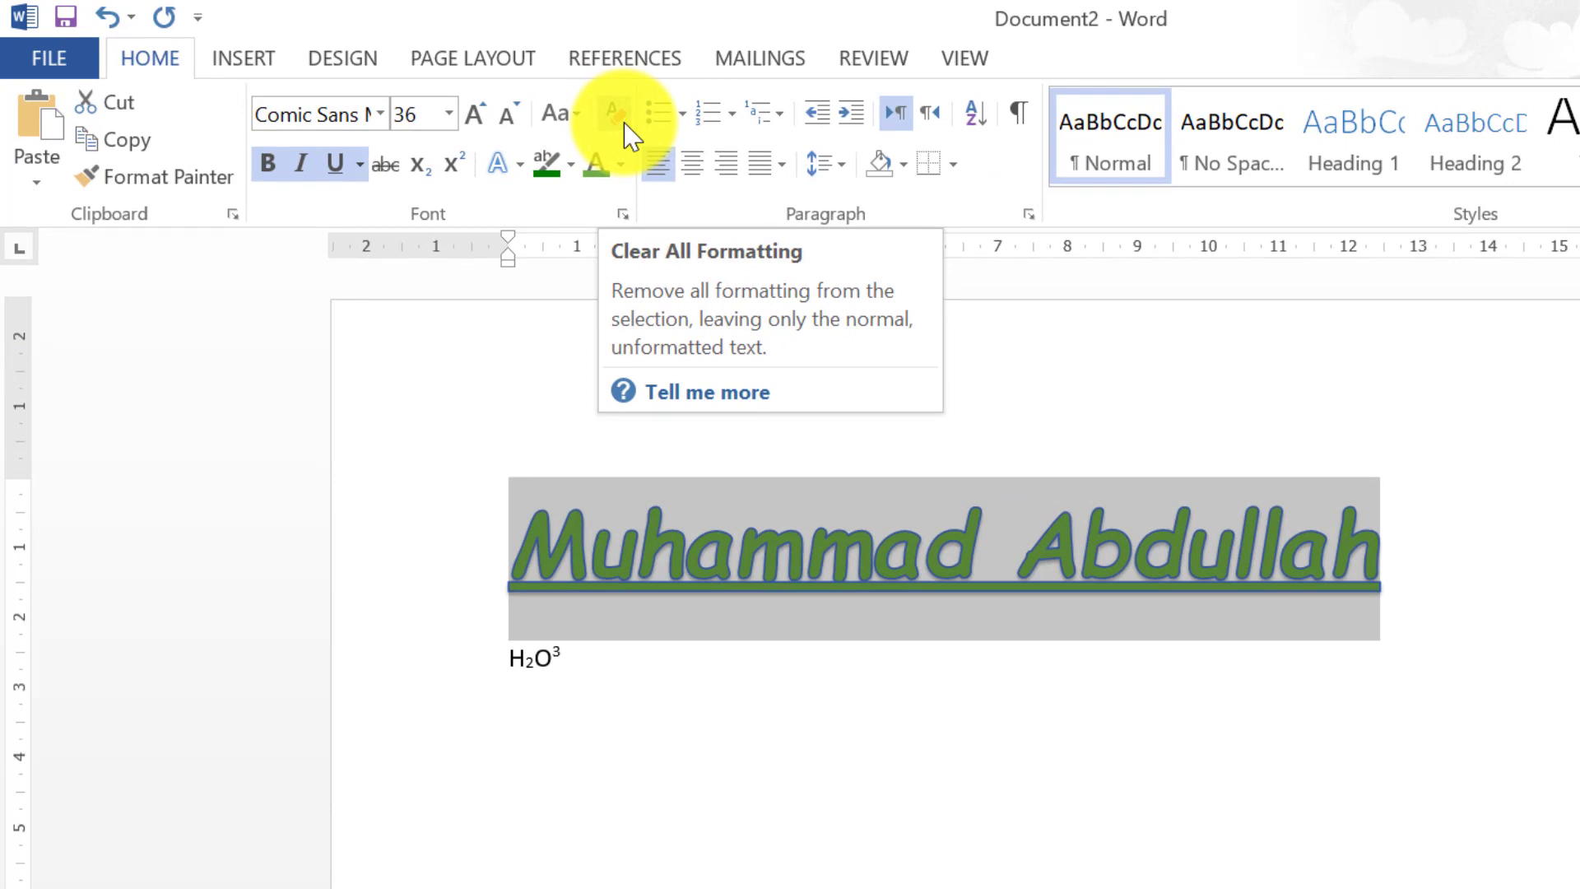
Clear all formatting from the name heading, leave its case unchanged, and enlarge its Calibri font size
left_click(615, 112)
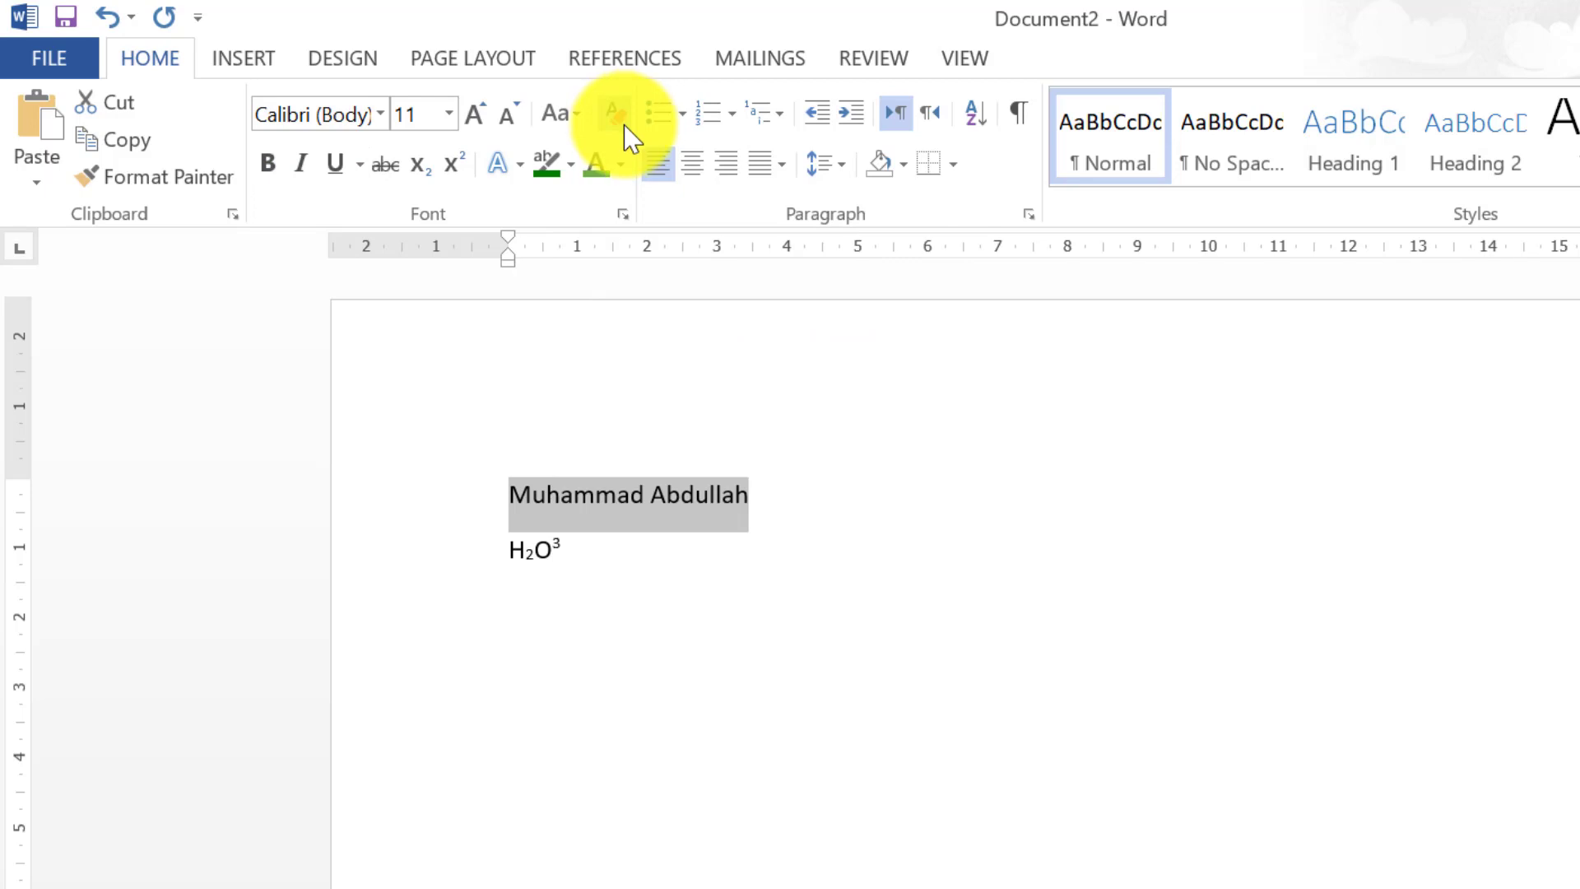
left_click(577, 126)
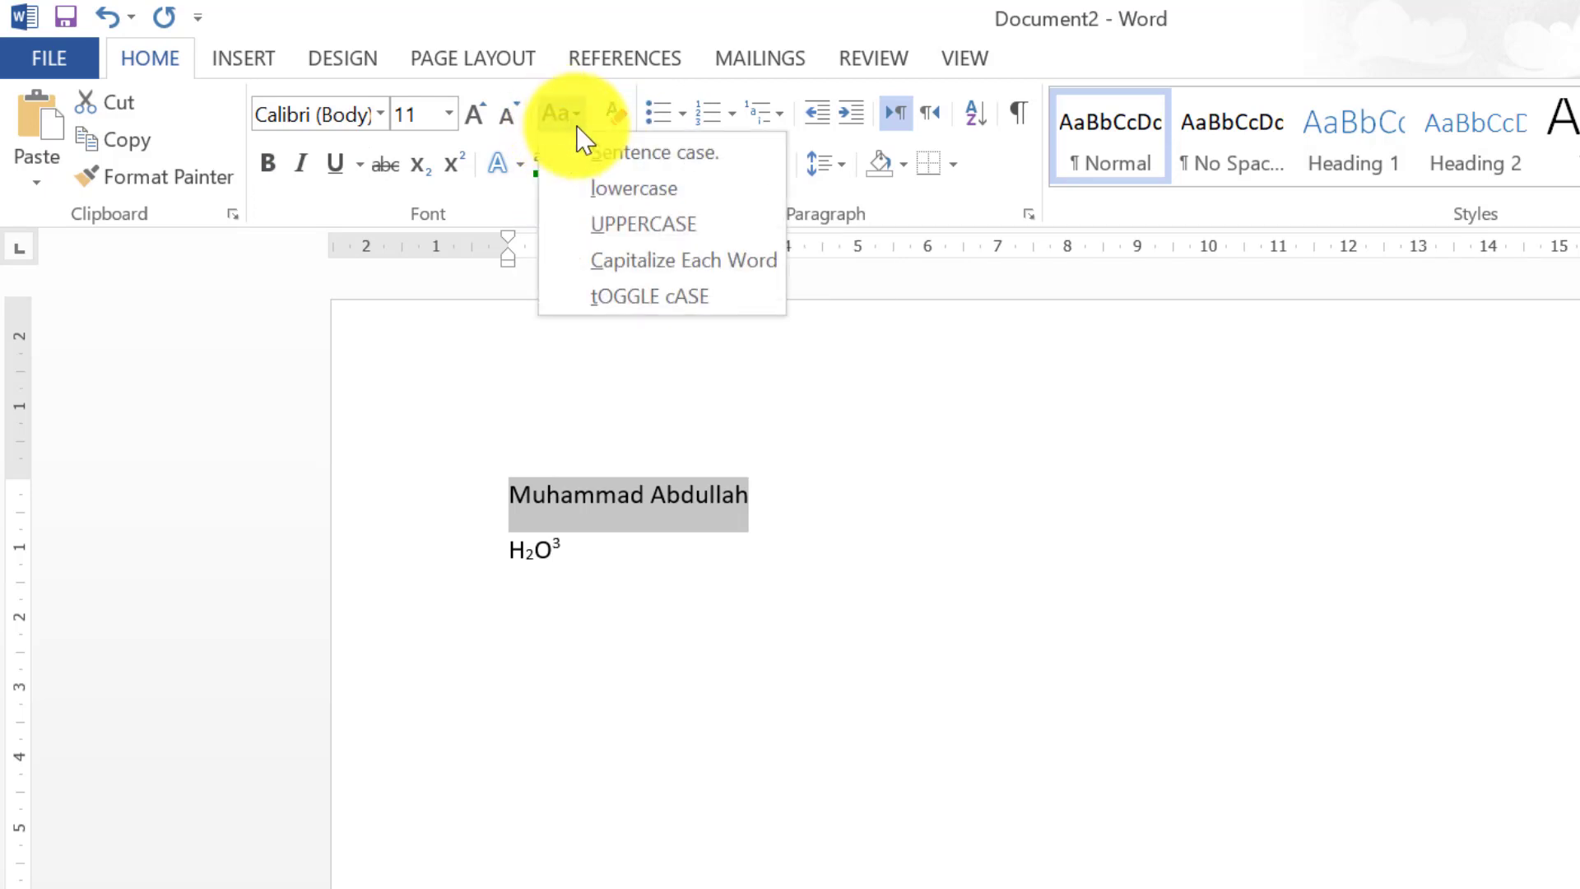
left_click(669, 515)
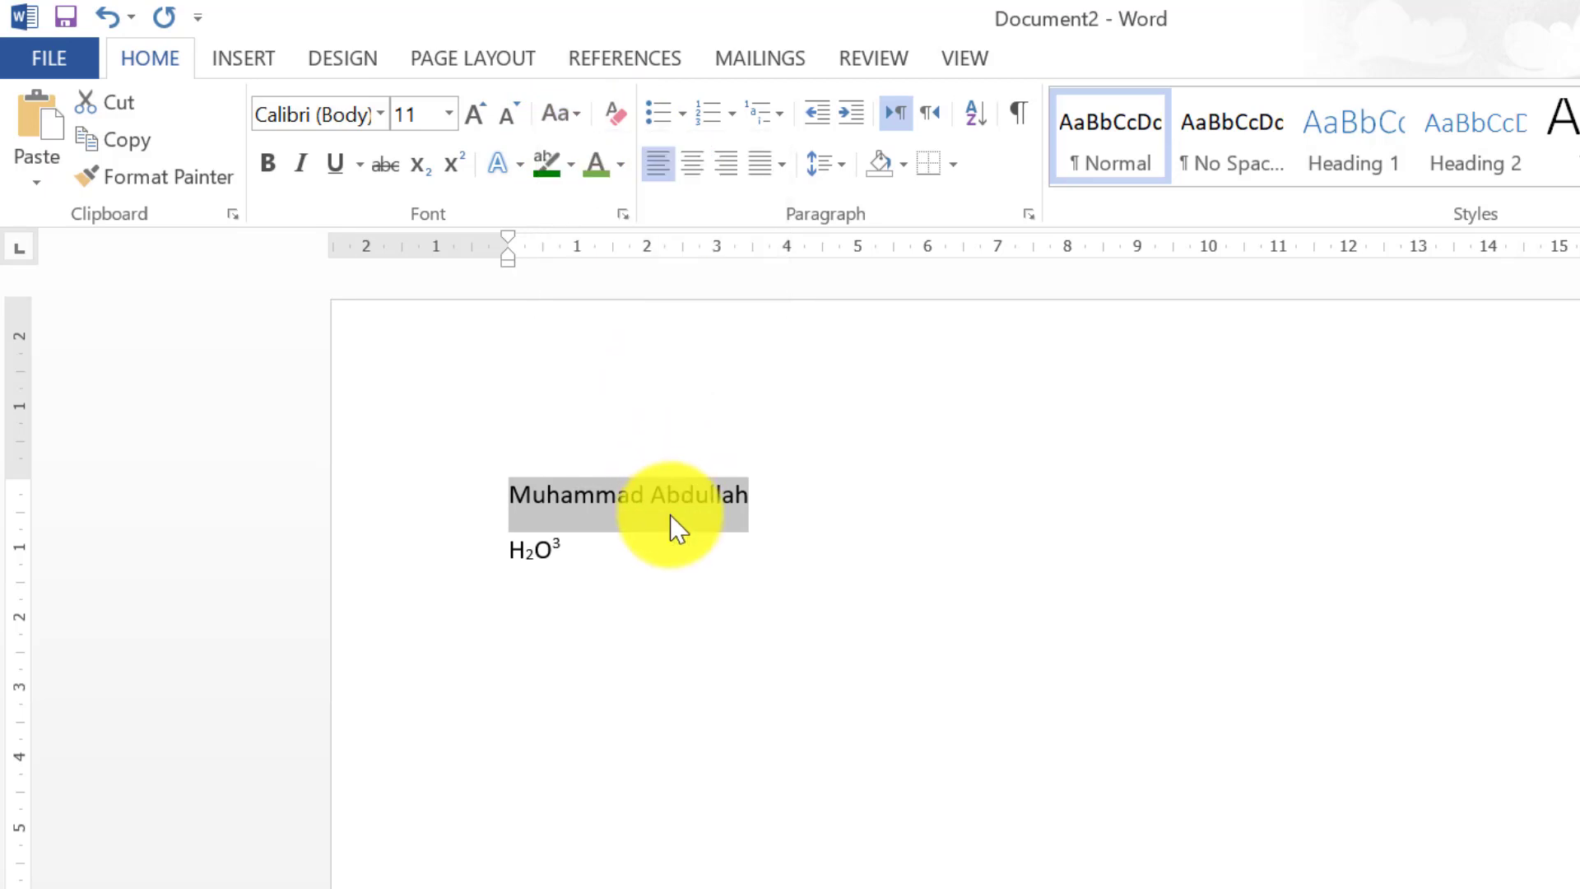
key("ctrl+bracketright")
key("ctrl+bracketright")
key("ctrl+bracketright")
key("ctrl+bracketright")
key("ctrl+bracketright")
key("ctrl+bracketright")
key("ctrl+bracketright")
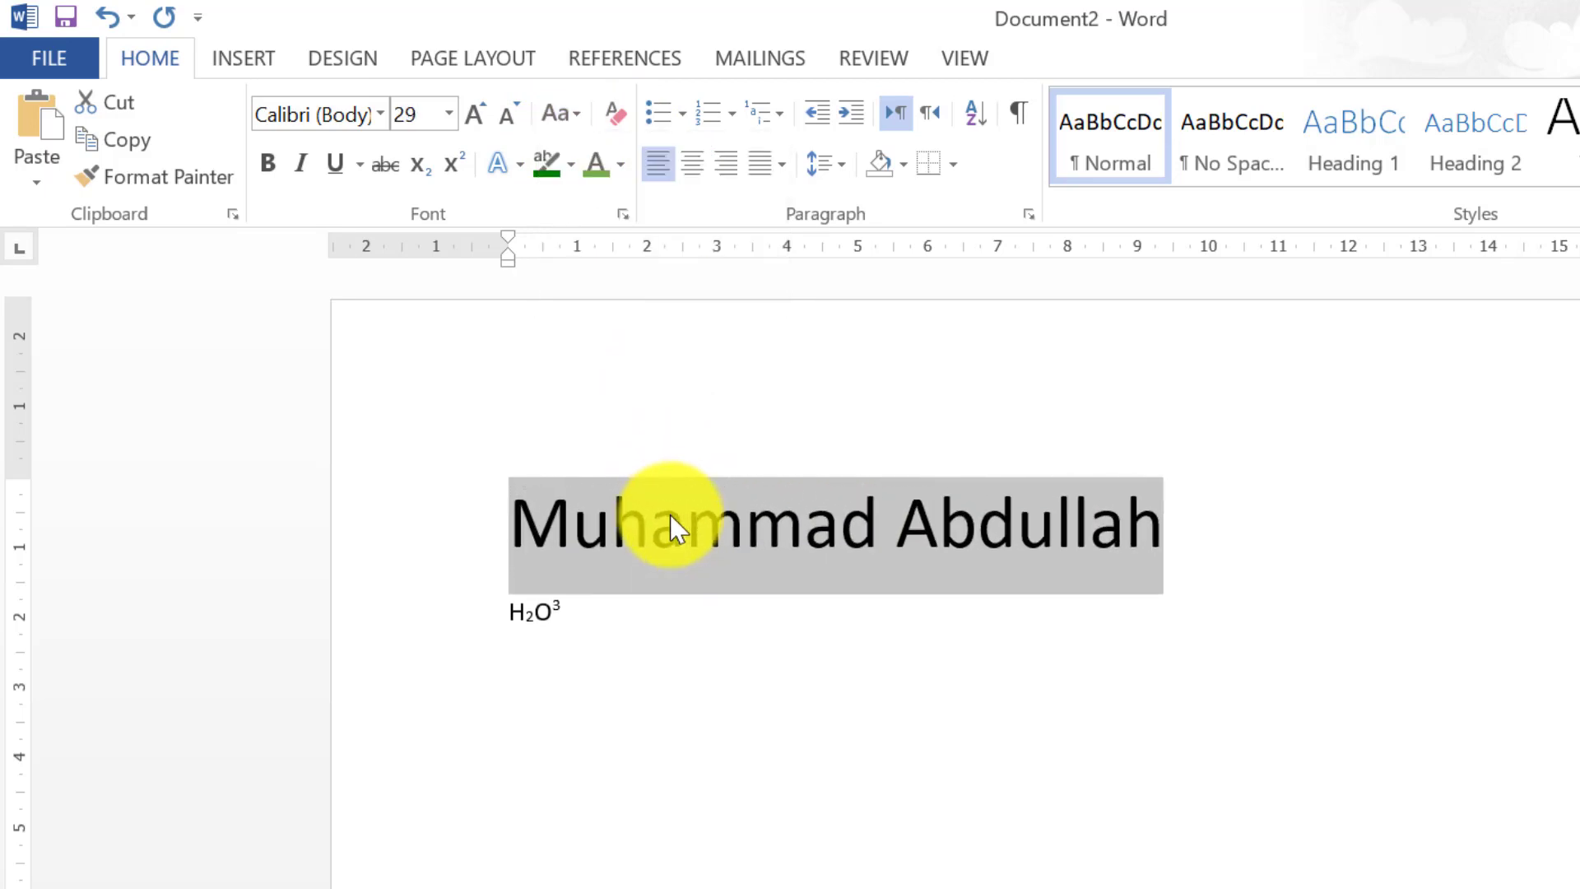
key("ctrl+bracketright")
key("ctrl+bracketright")
key("ctrl+bracketright")
key("ctrl+bracketright")
key("ctrl+bracketright")
key("ctrl+bracketright")
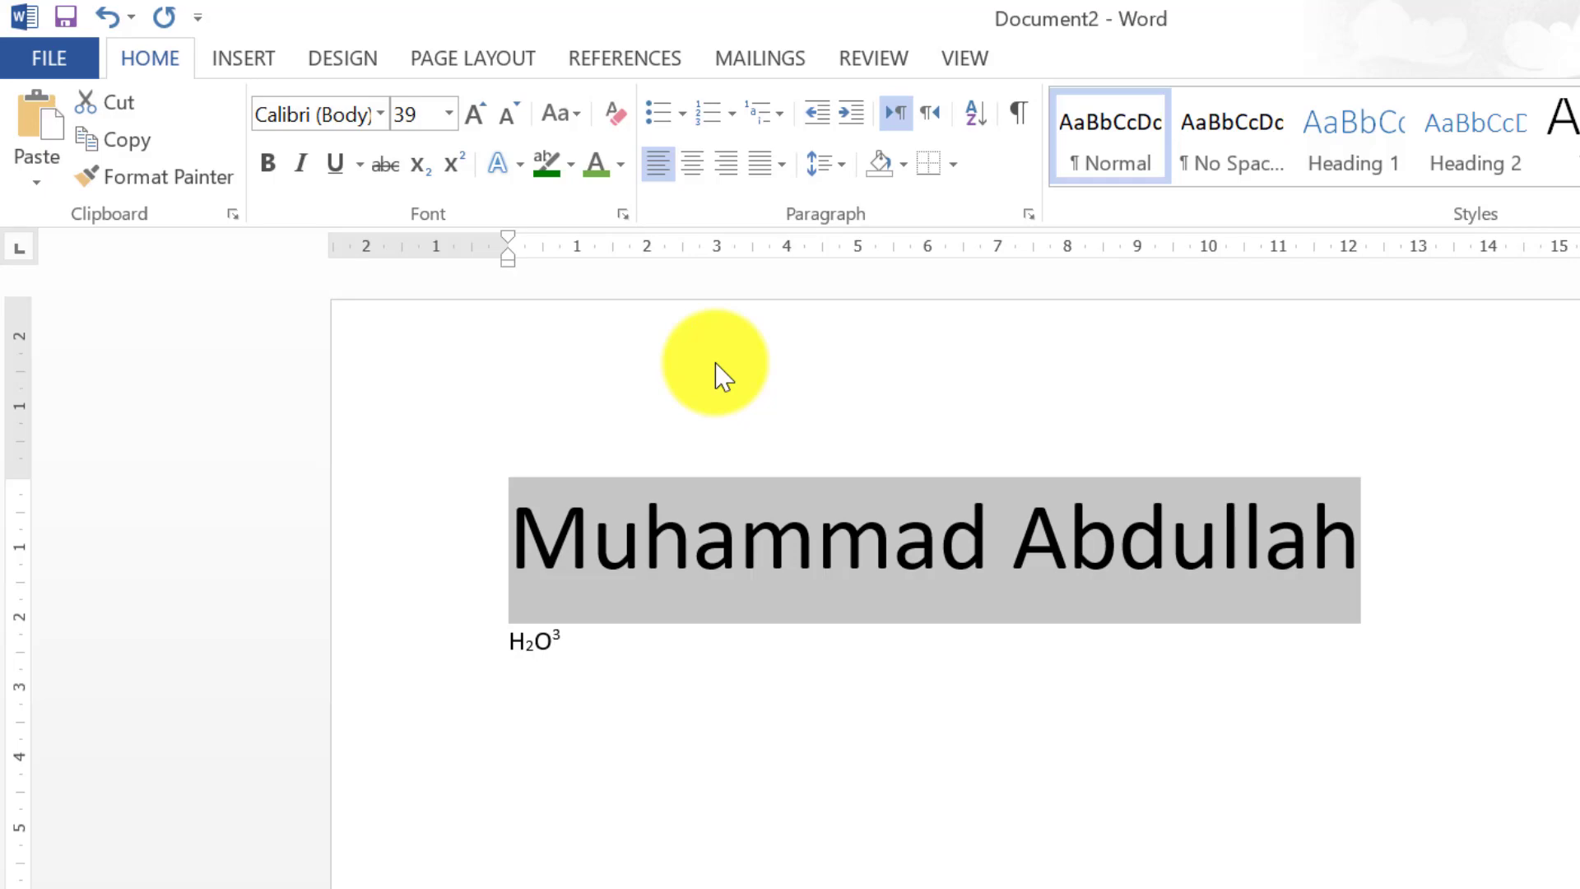
Cycle the heading through Sentence case, lowercase, Capitalize Each Word and tOGGLE cASE
left_click(576, 113)
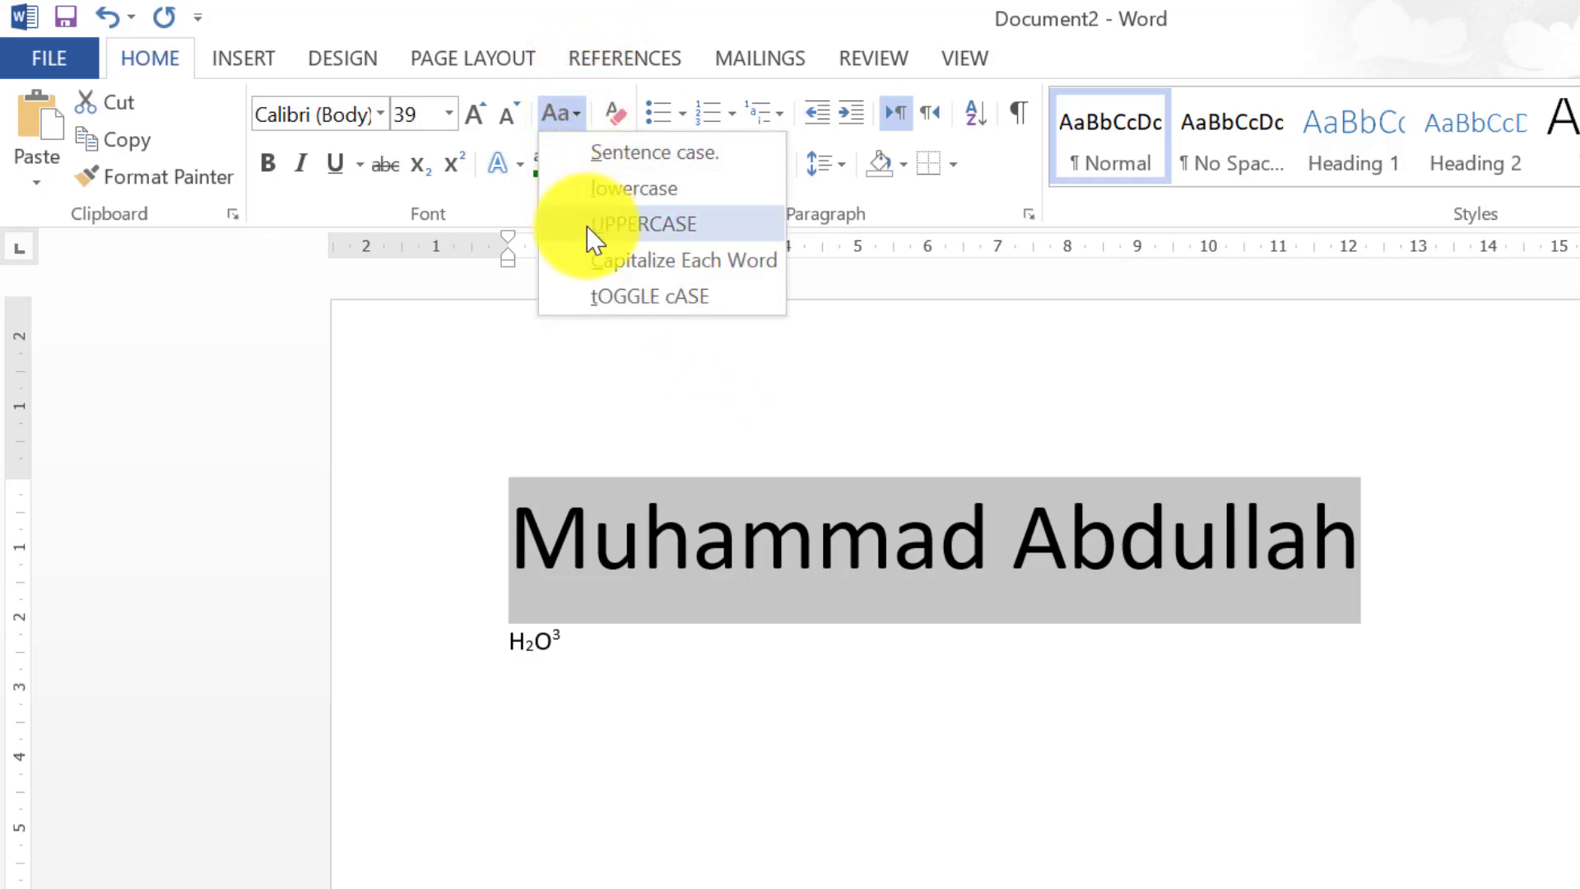
key("Escape")
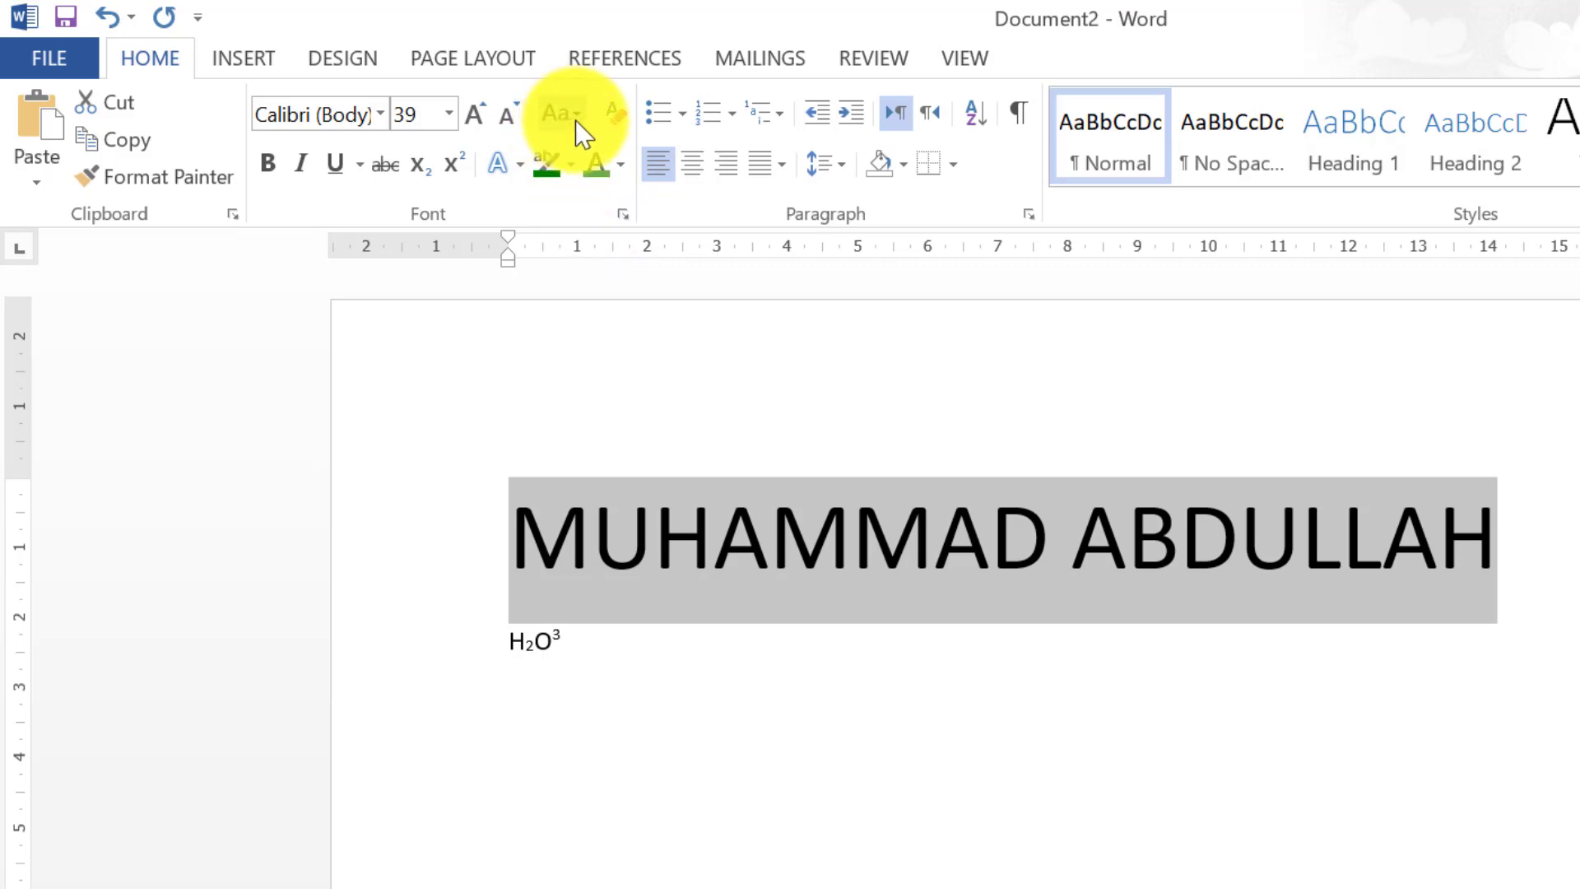
left_click(575, 120)
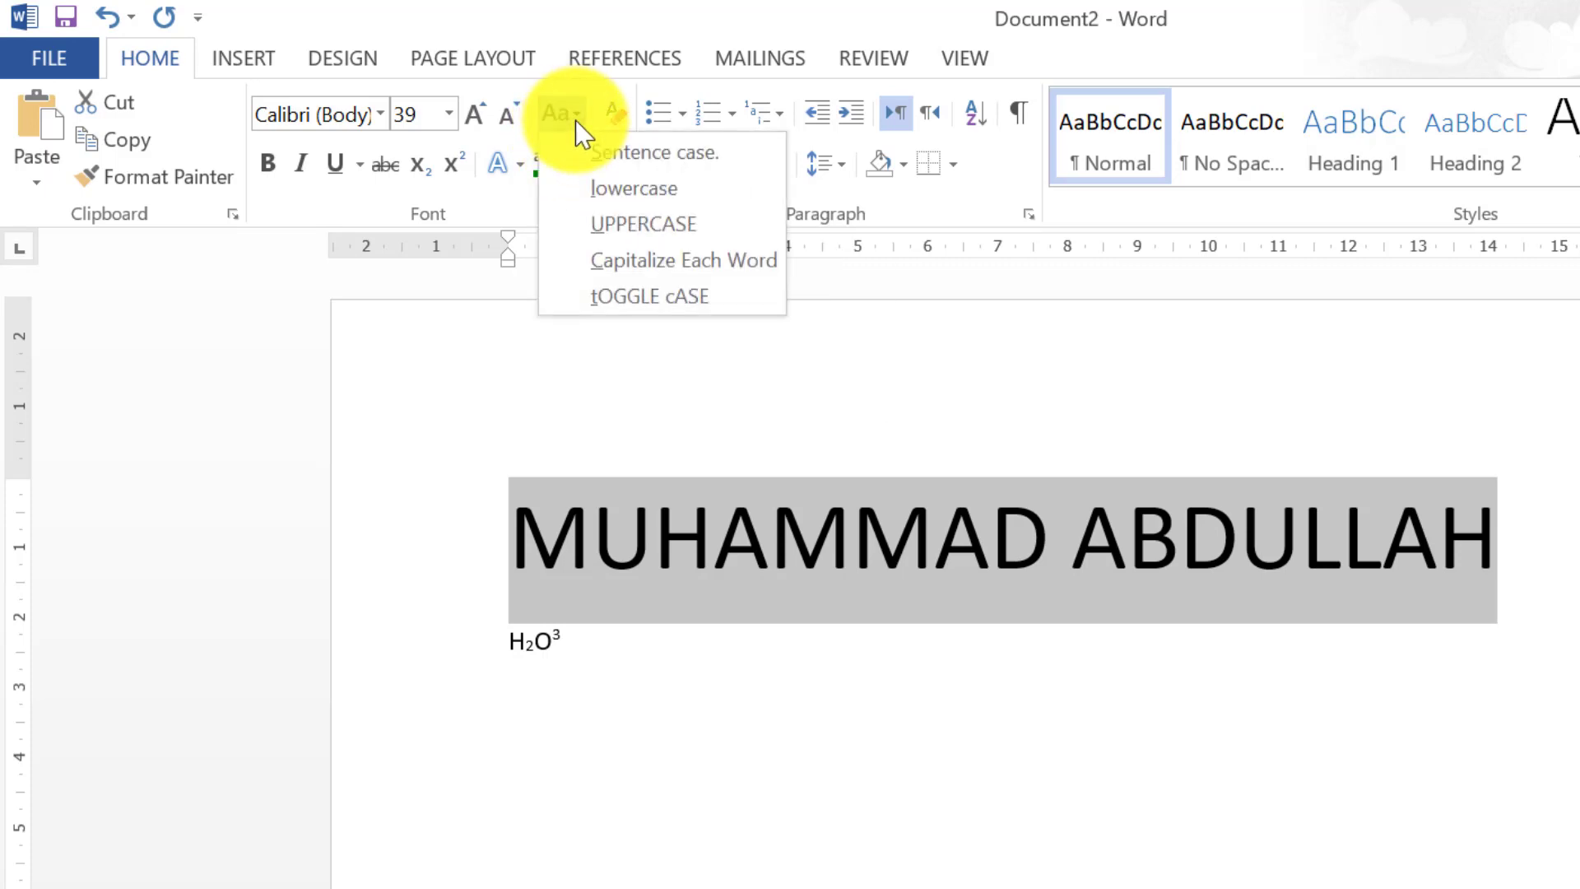
left_click(589, 156)
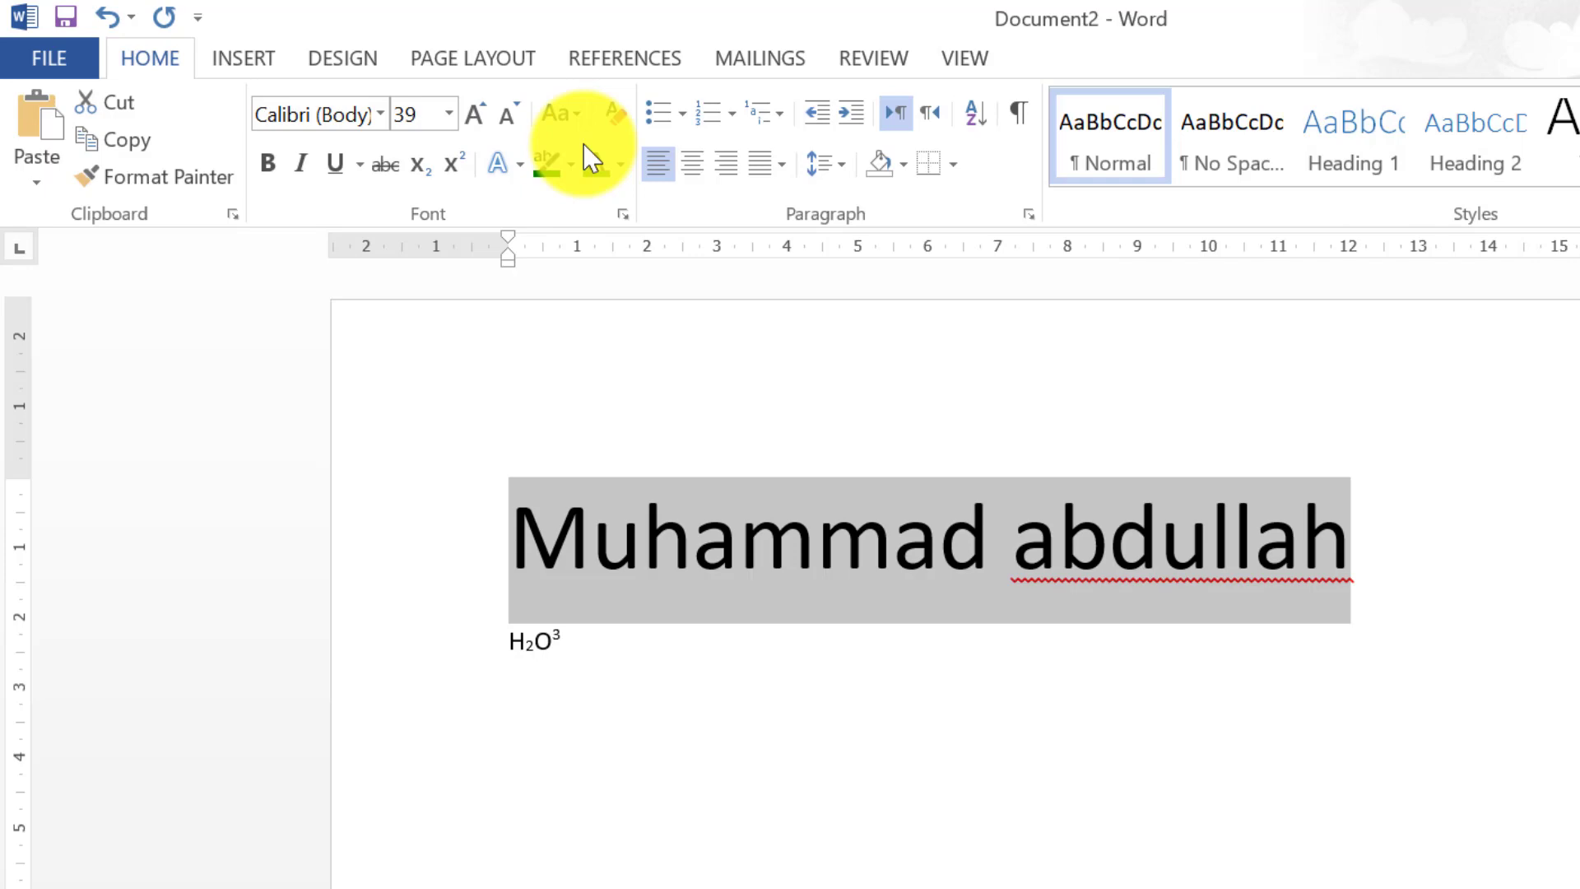
left_click(572, 115)
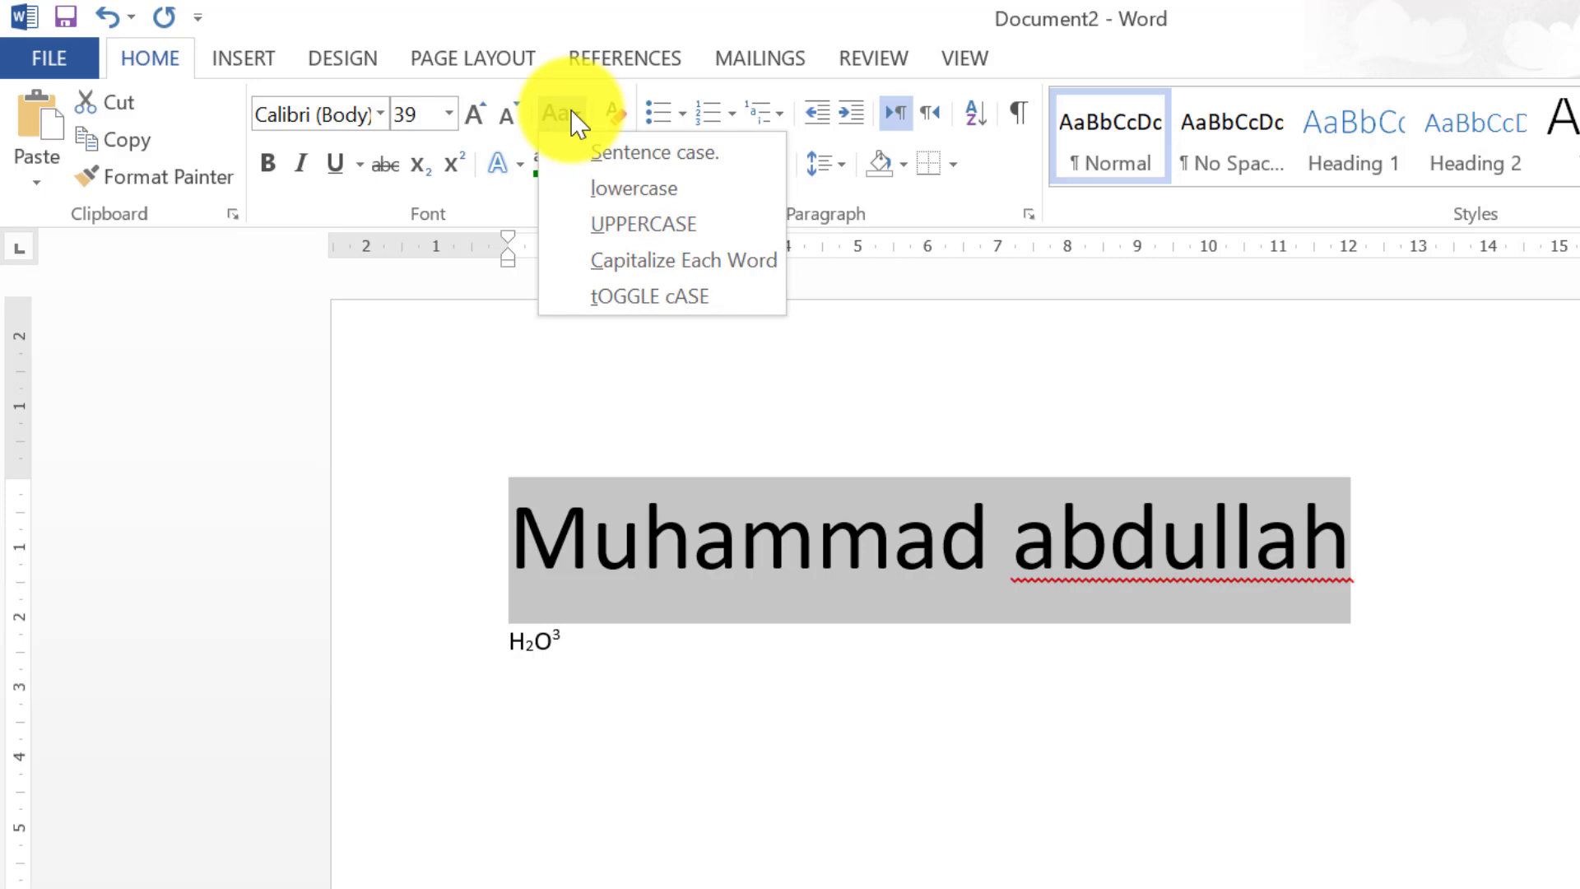
left_click(584, 200)
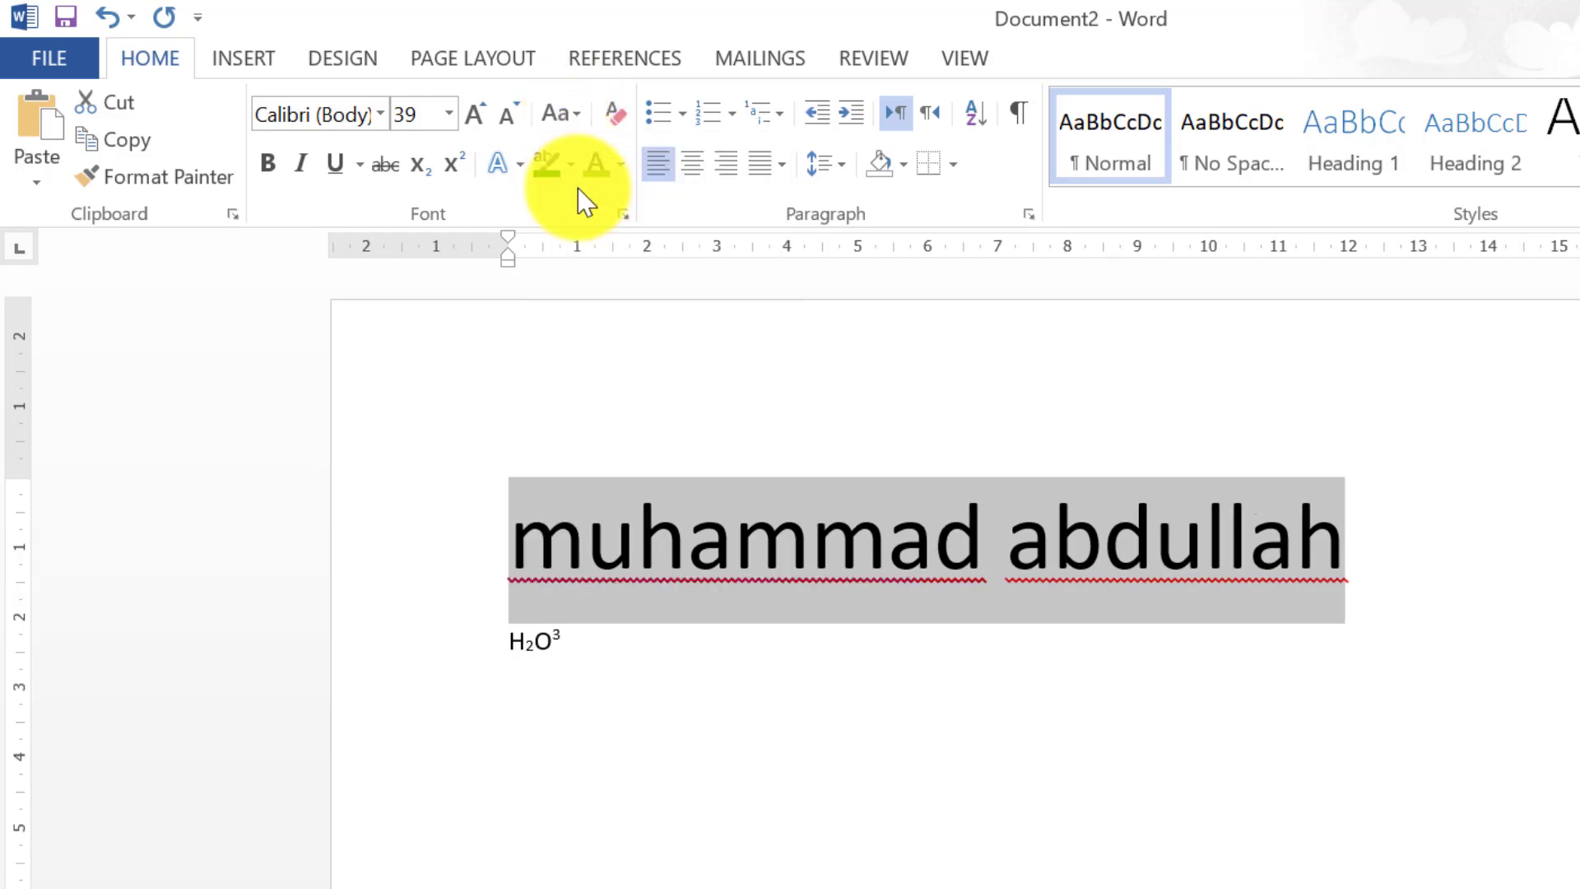
left_click(566, 113)
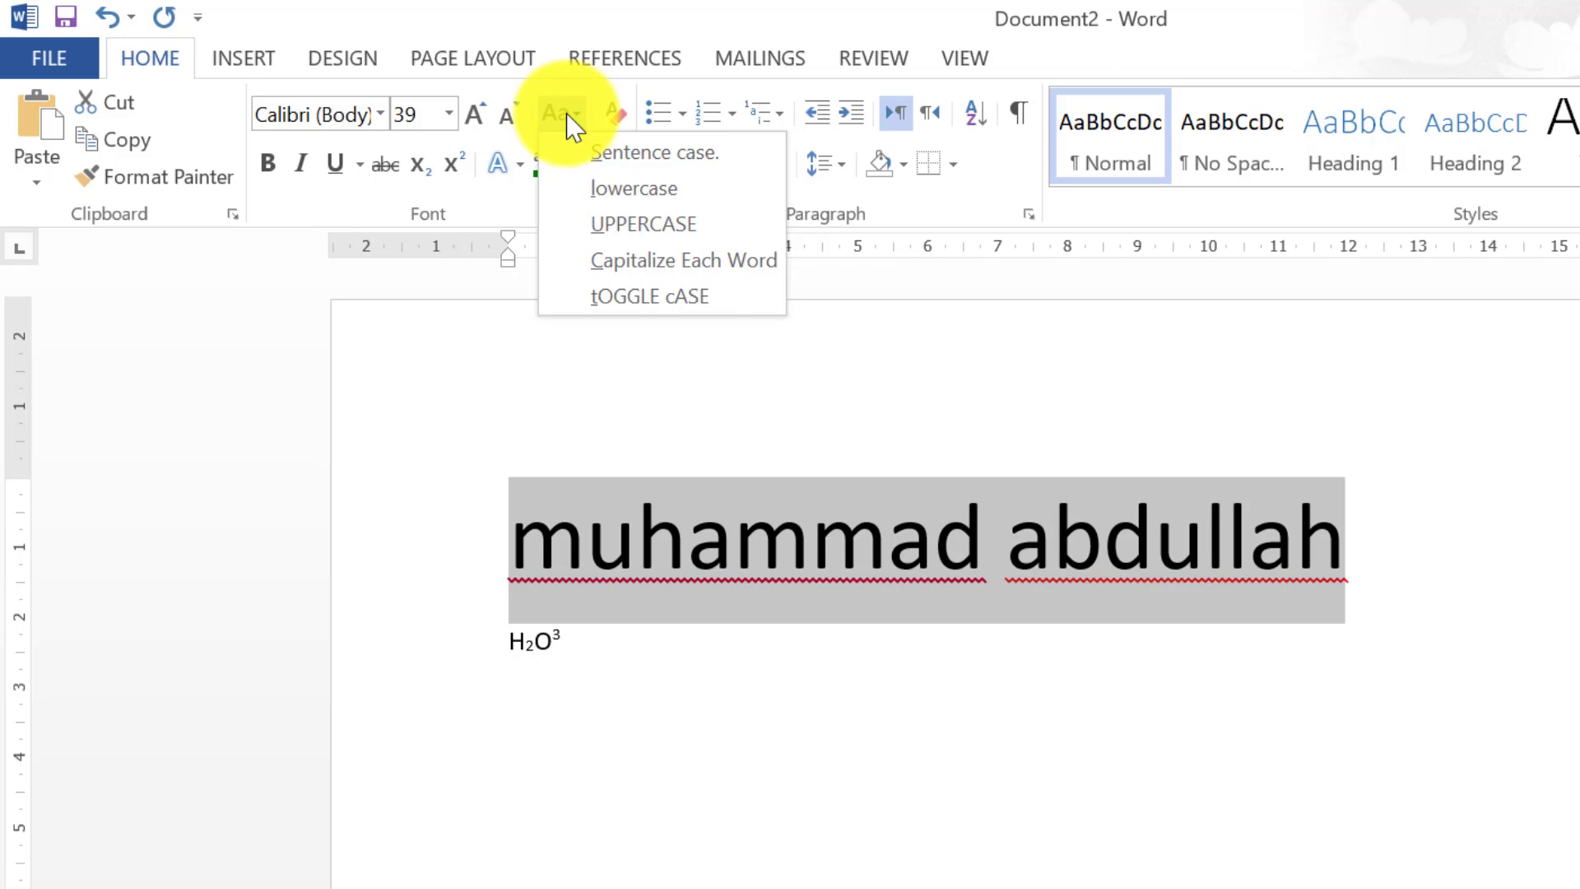
left_click(621, 257)
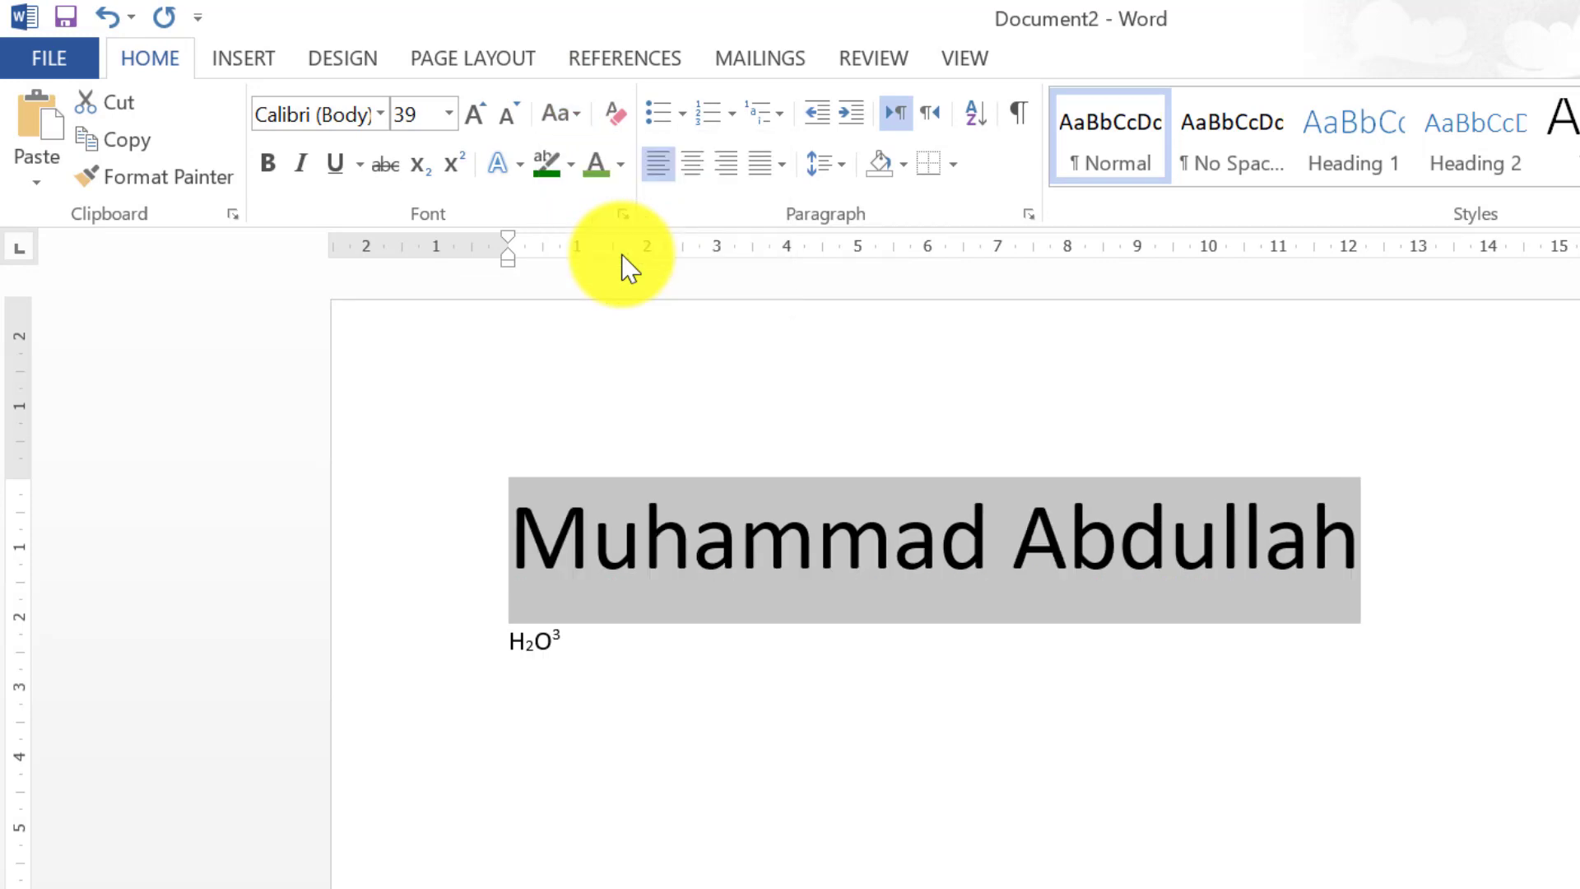
left_click(570, 123)
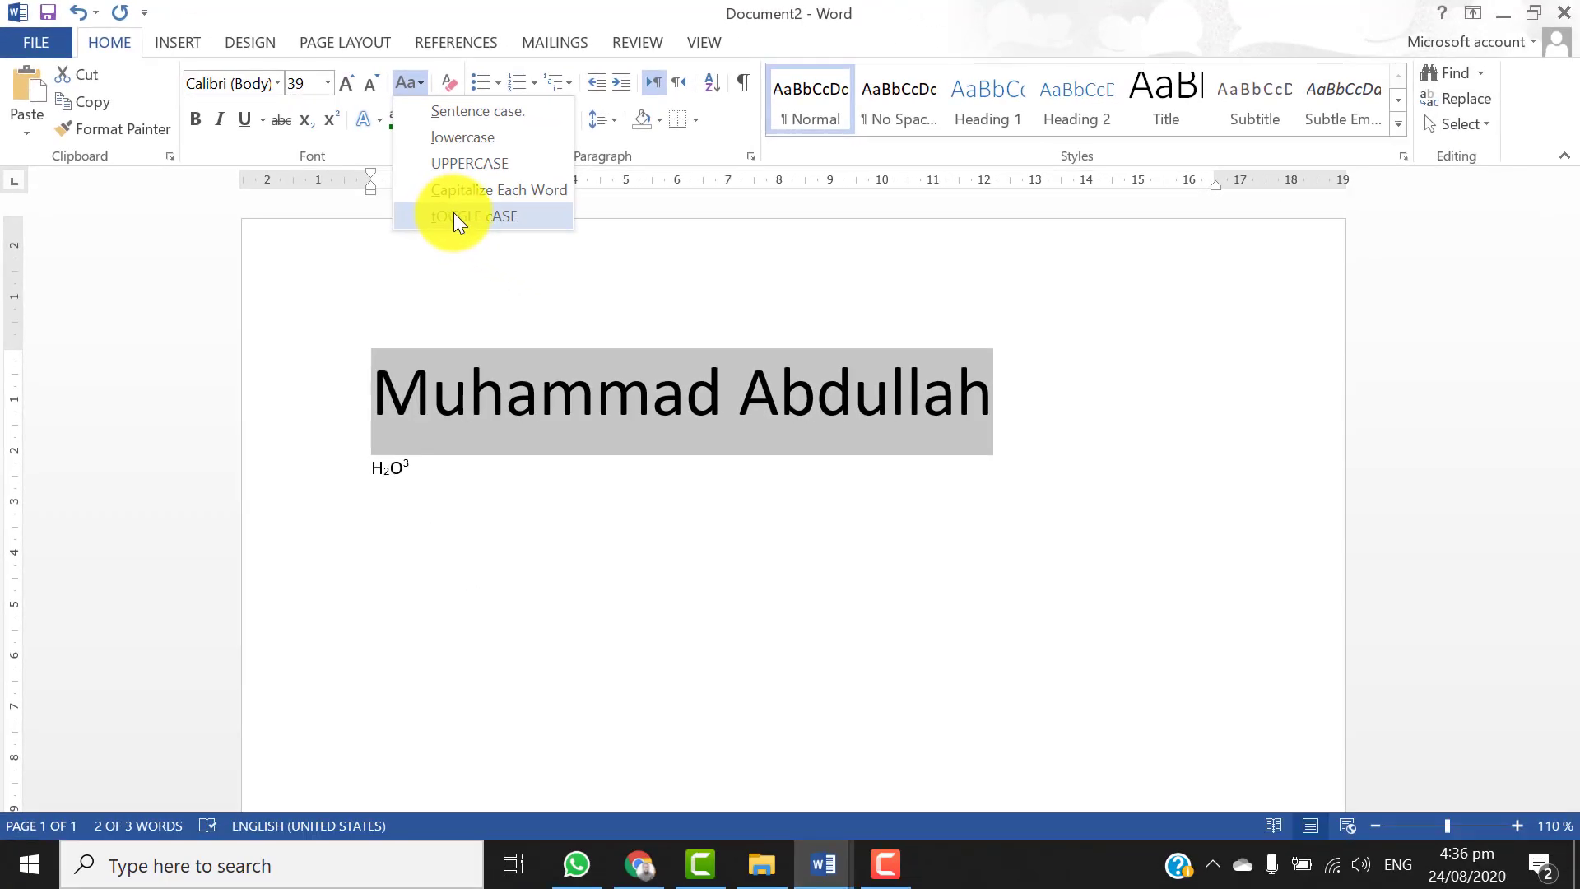
left_click(455, 216)
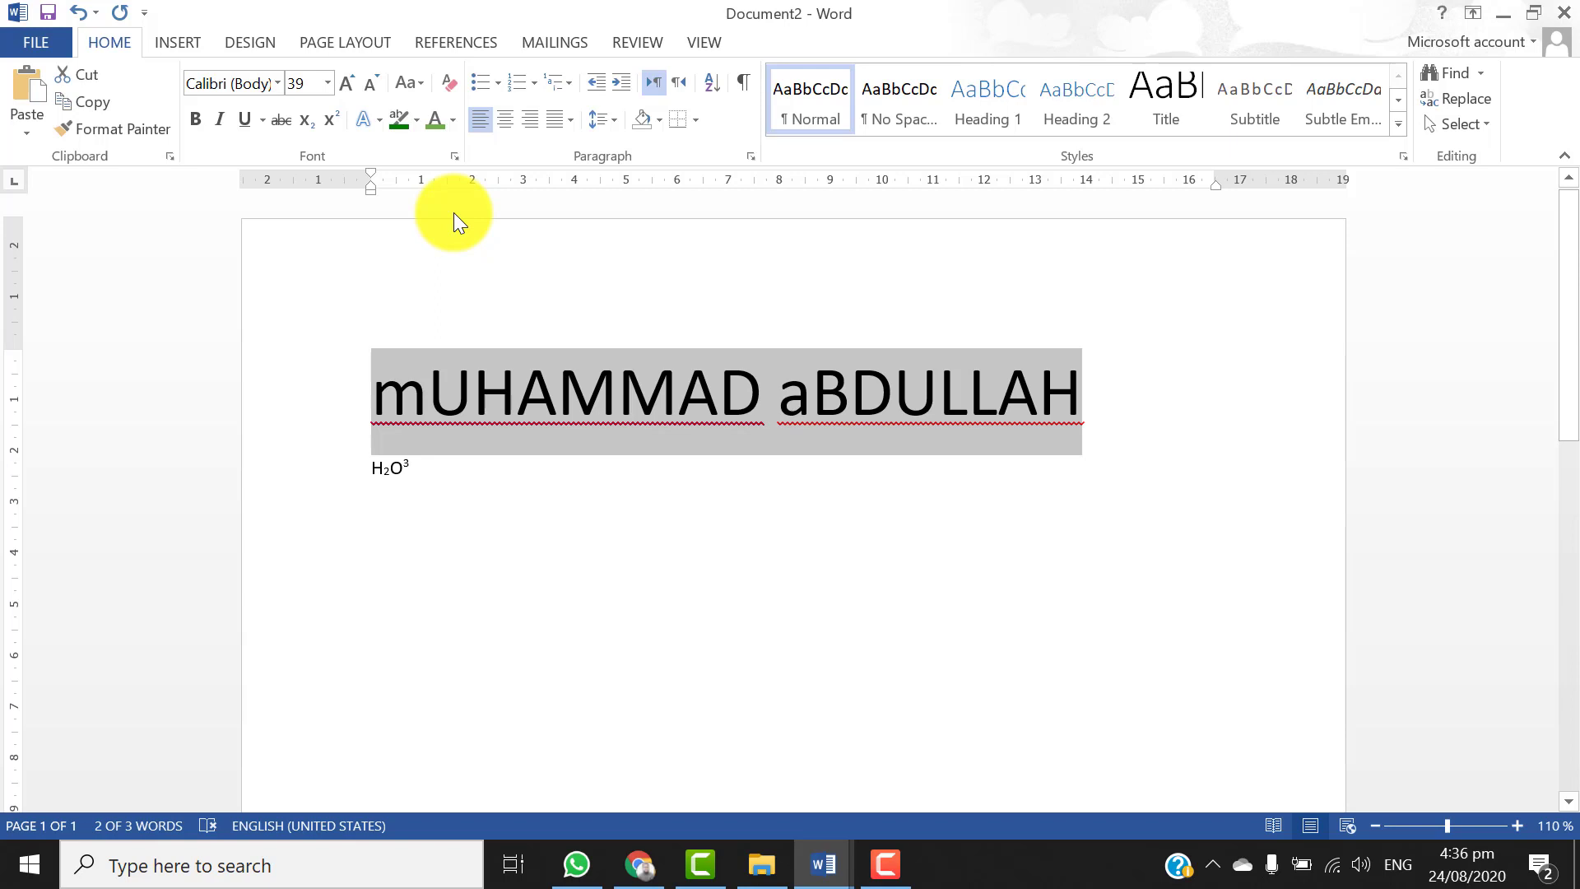
Change the name to UPPERCASE, then to Sentence case, and click into the text
left_click(413, 87)
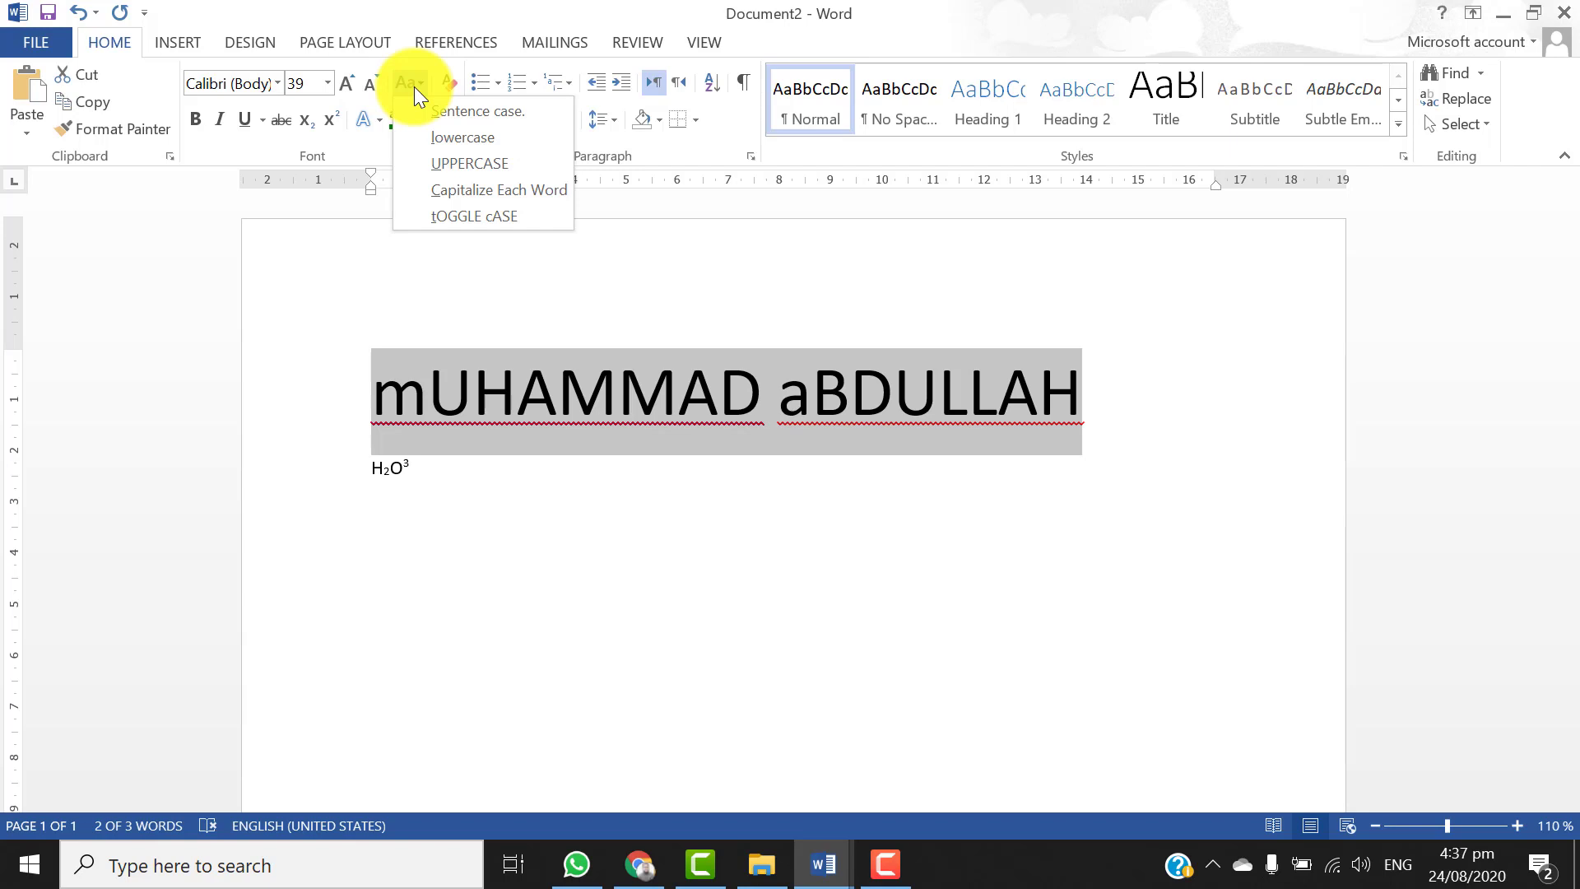
left_click(442, 161)
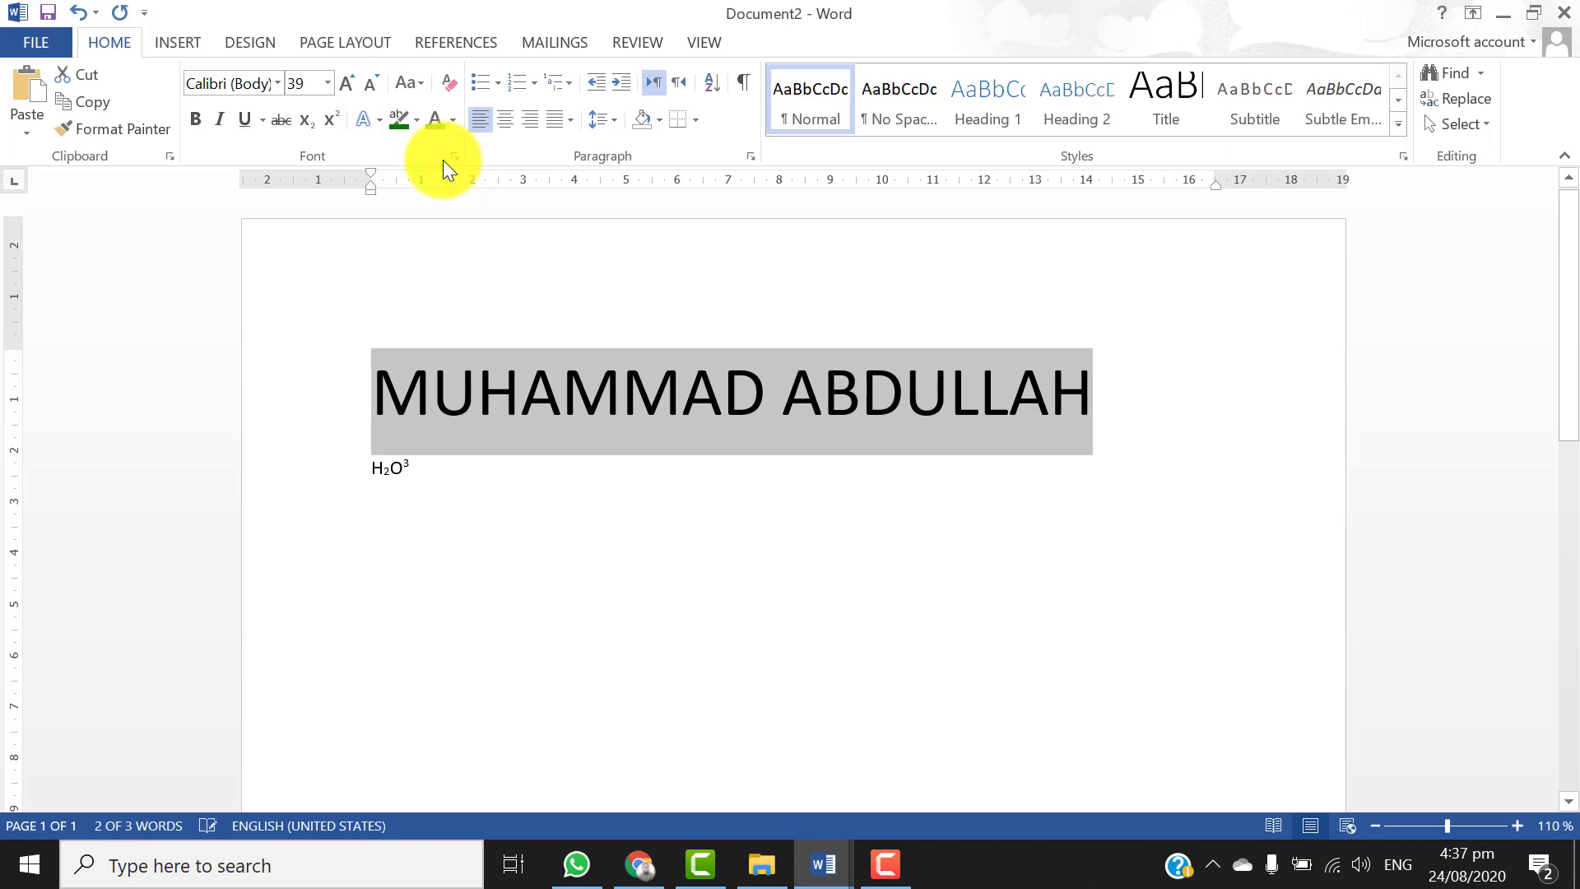
left_click(417, 76)
left_click(426, 111)
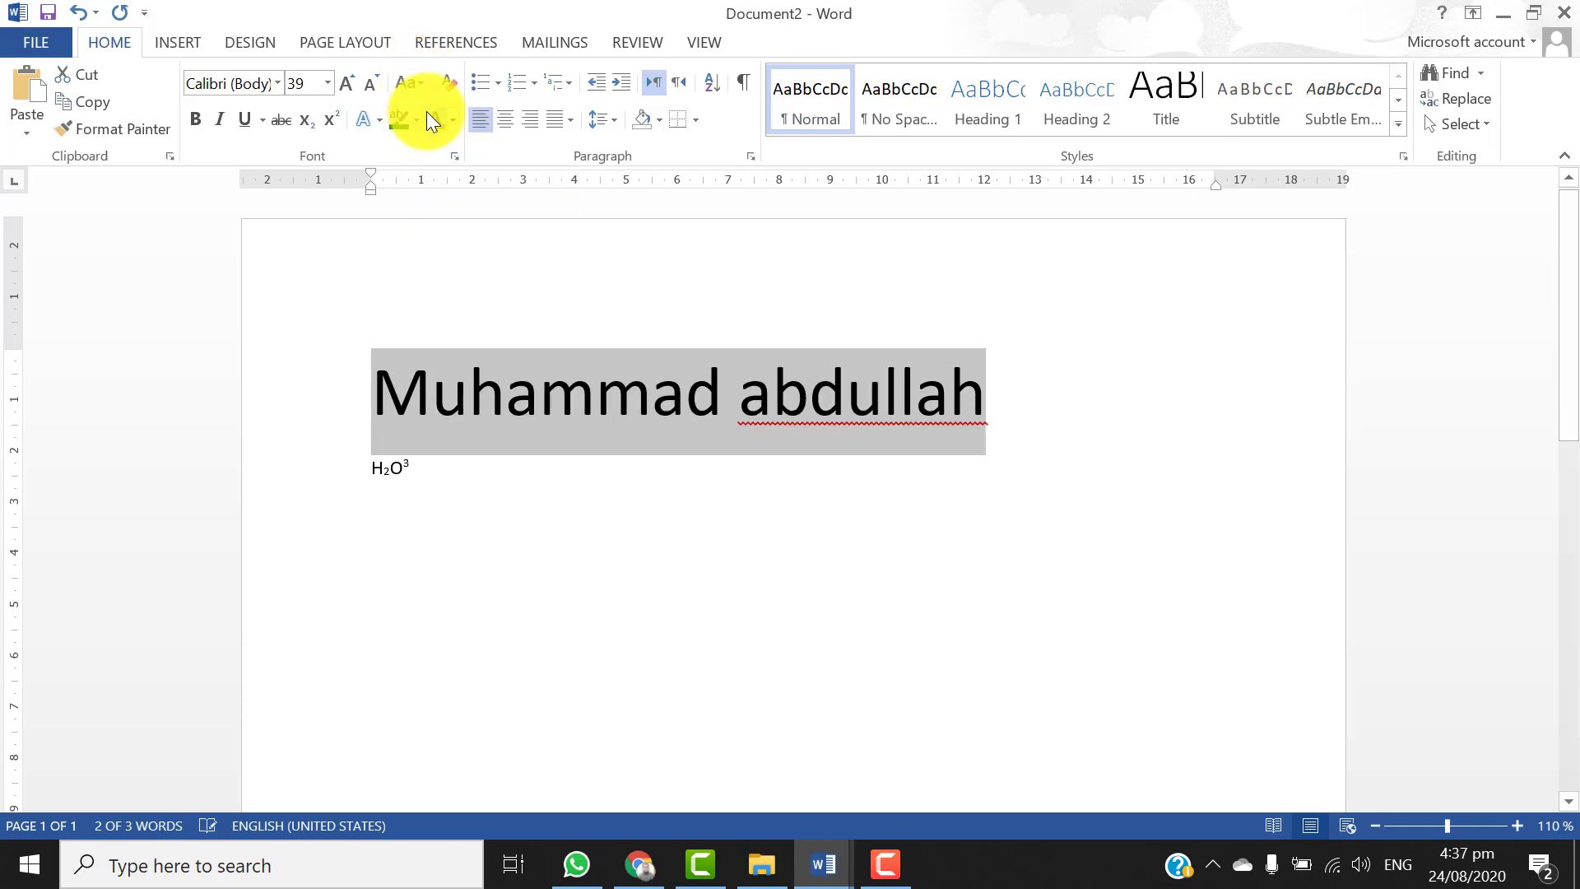
left_click(581, 402)
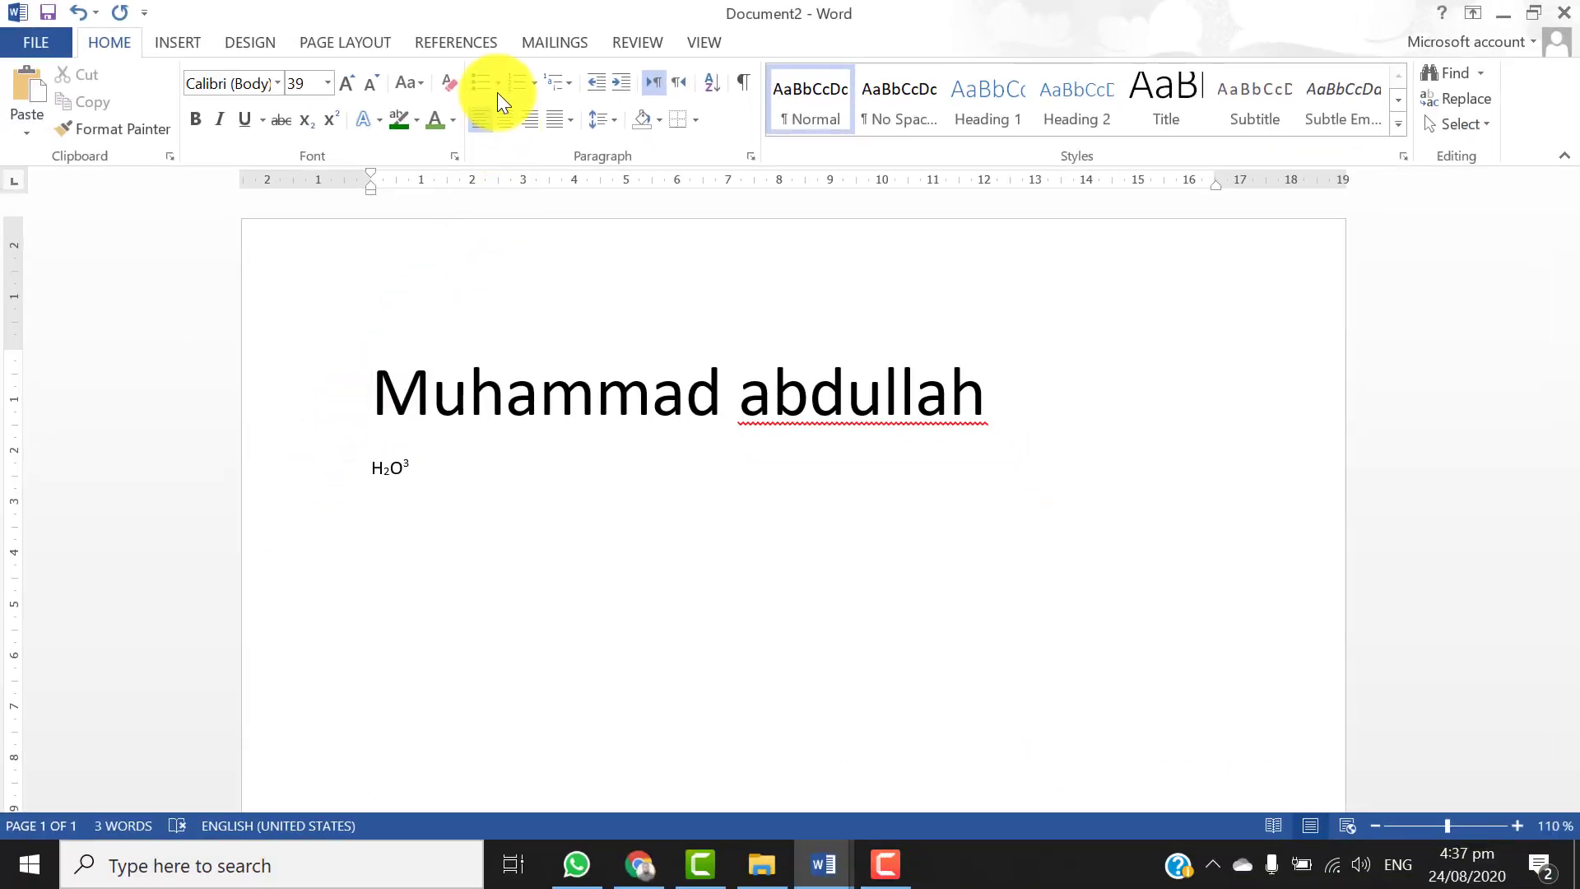
Add a bullet to the name line
left_click(497, 87)
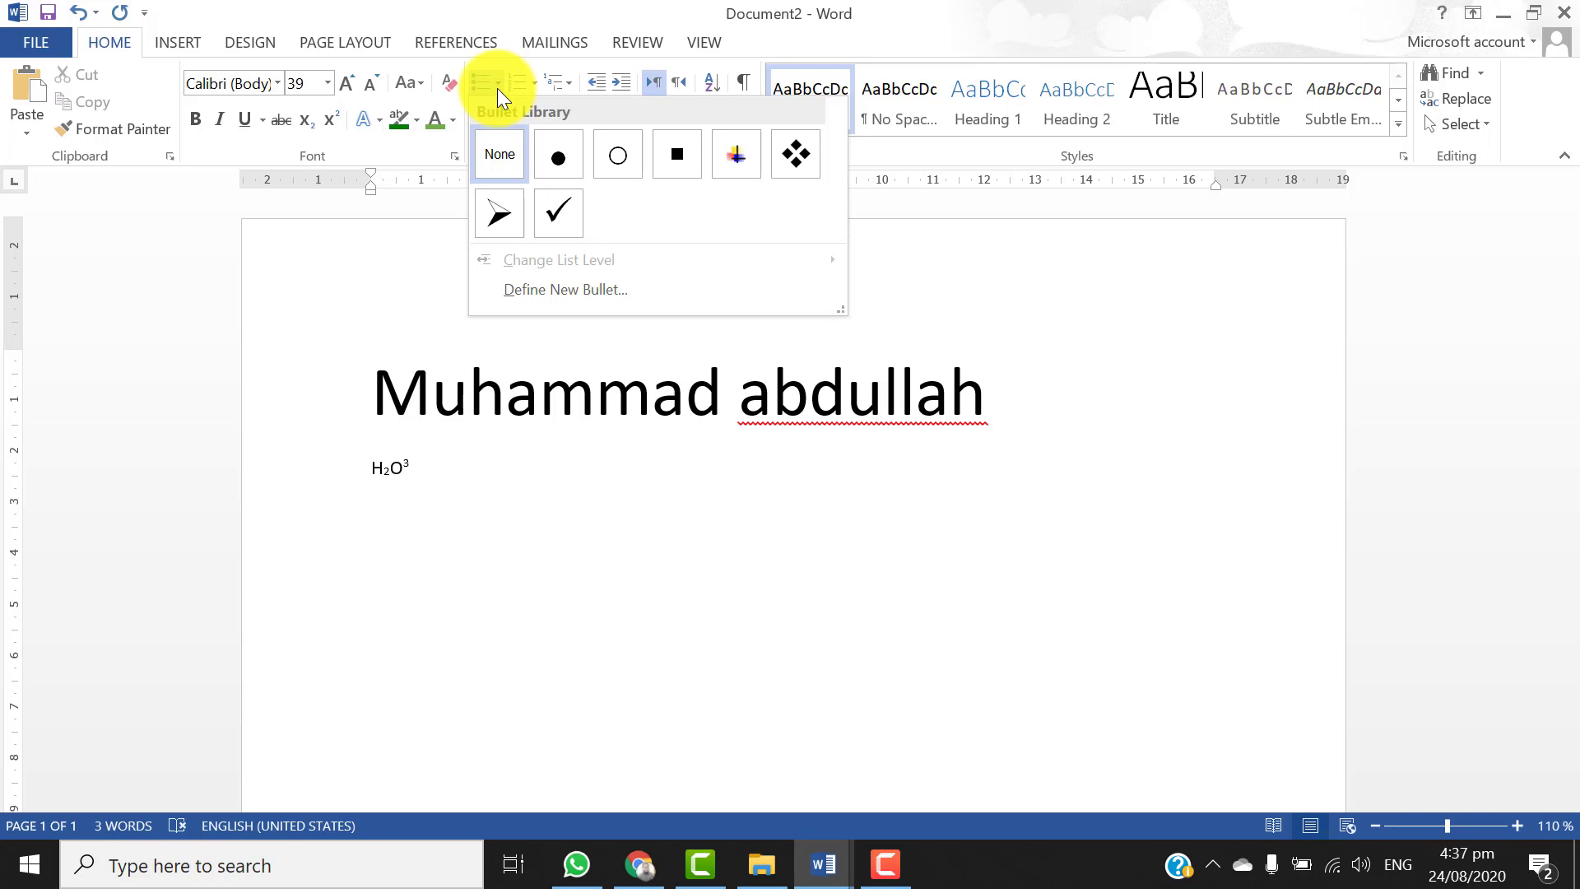
left_click(558, 154)
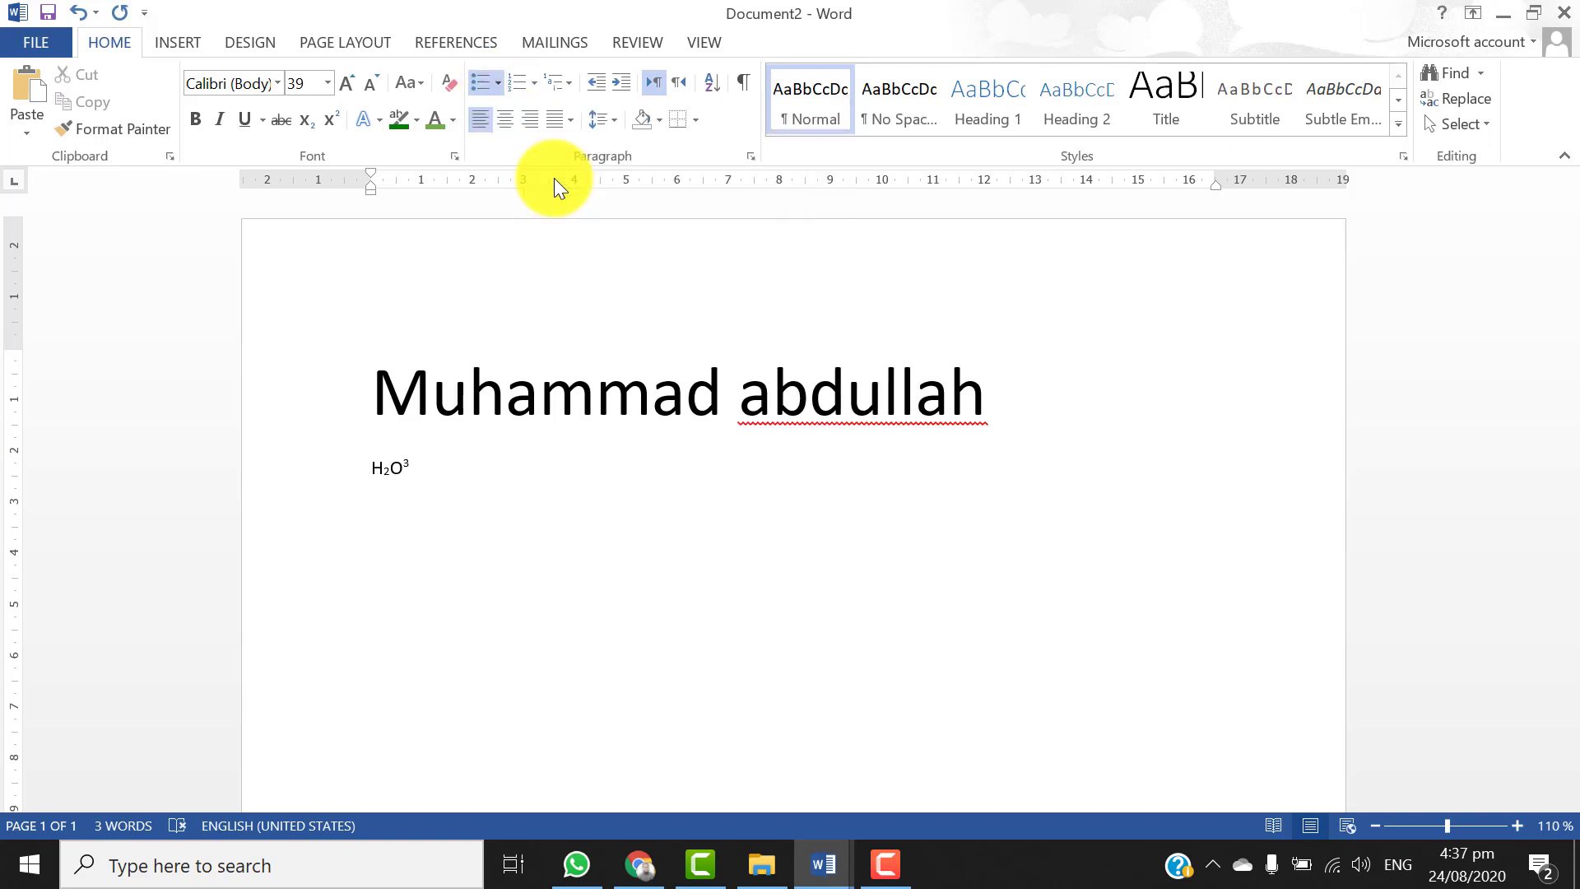
key("Right")
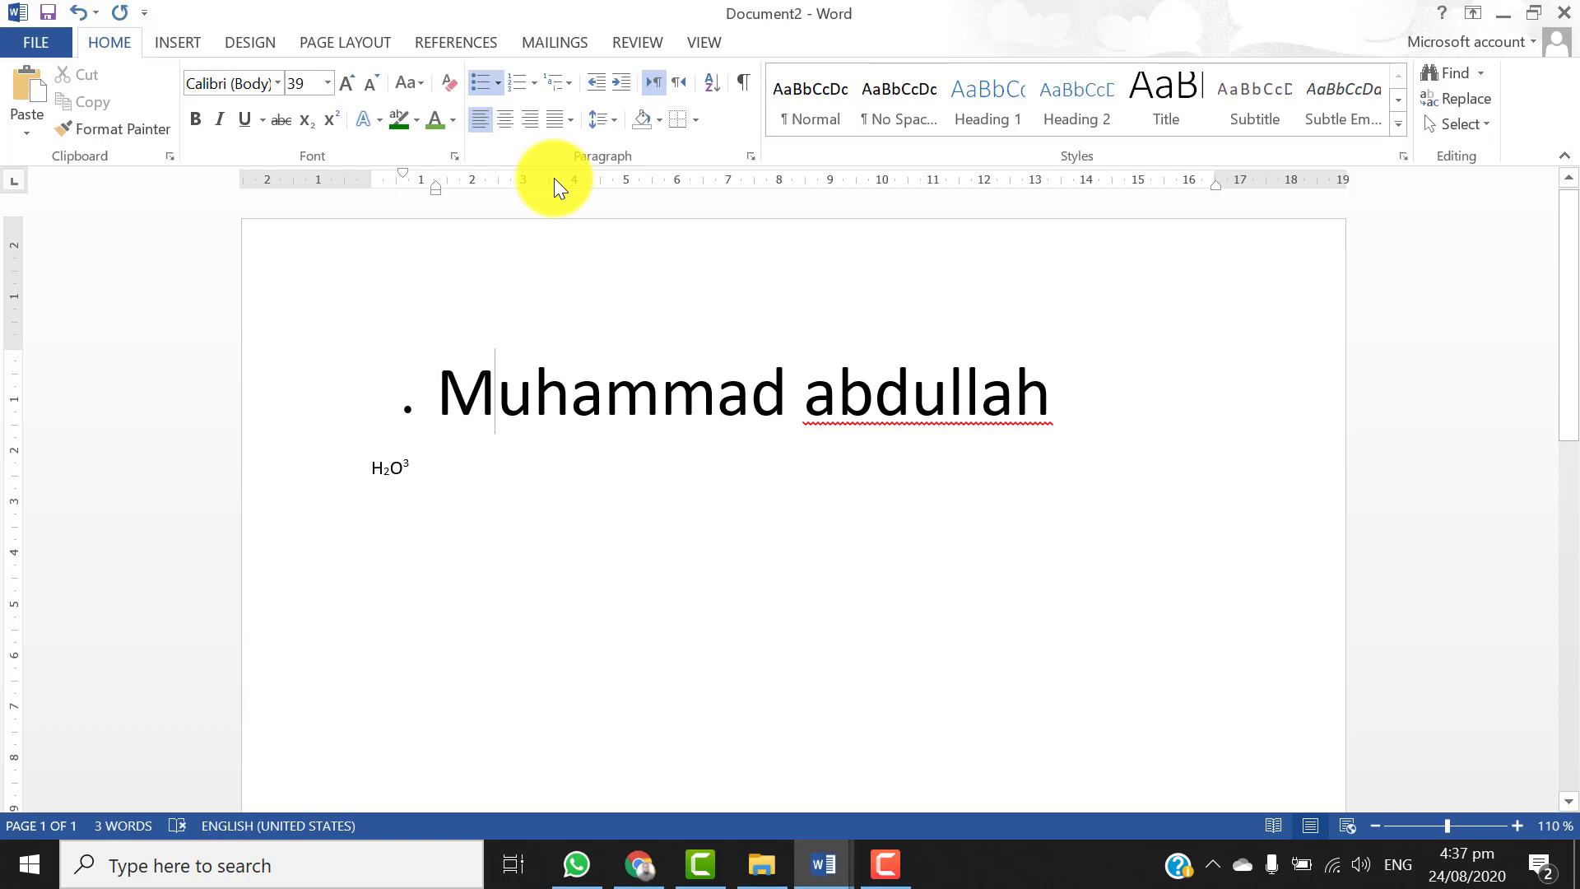
Switch the name line to a numbered list item '1.' in 1. 2. 3. format
left_click(535, 82)
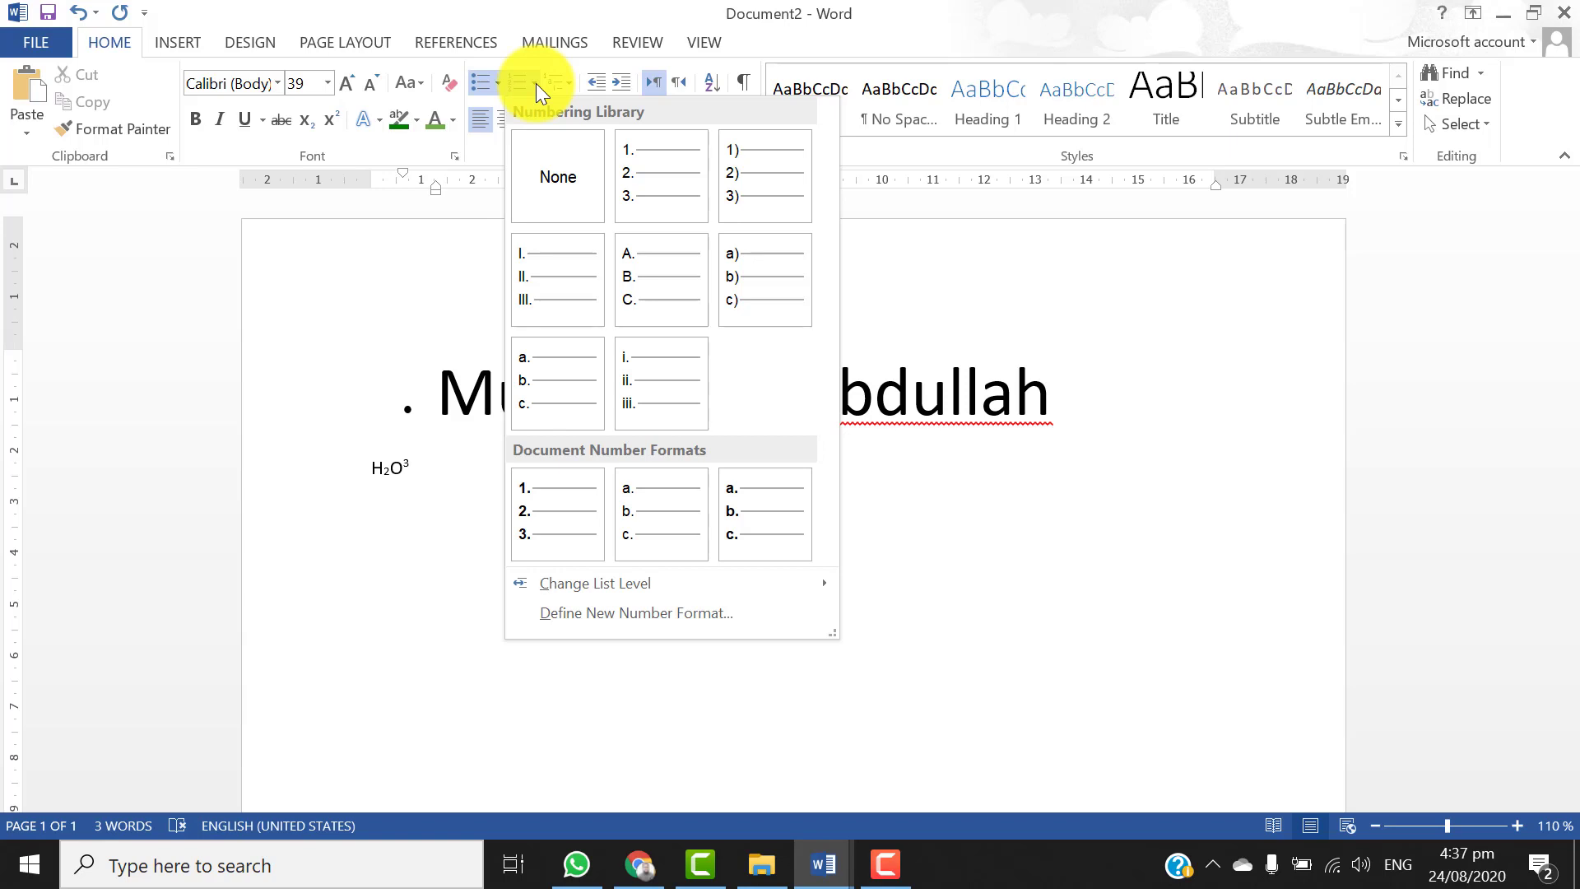
left_click(627, 161)
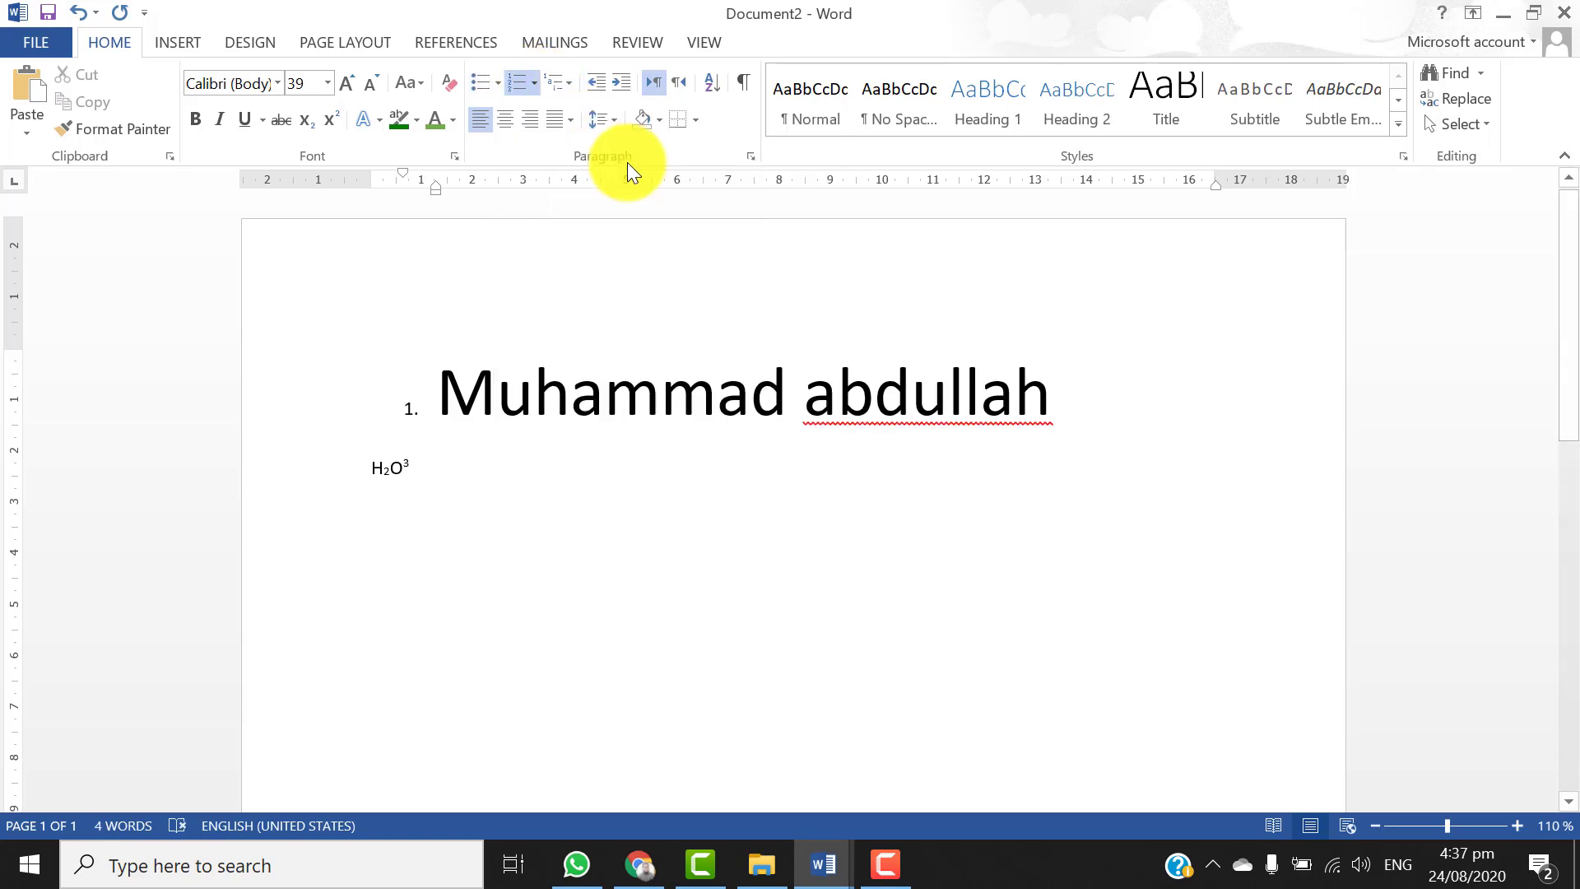
left_click(564, 91)
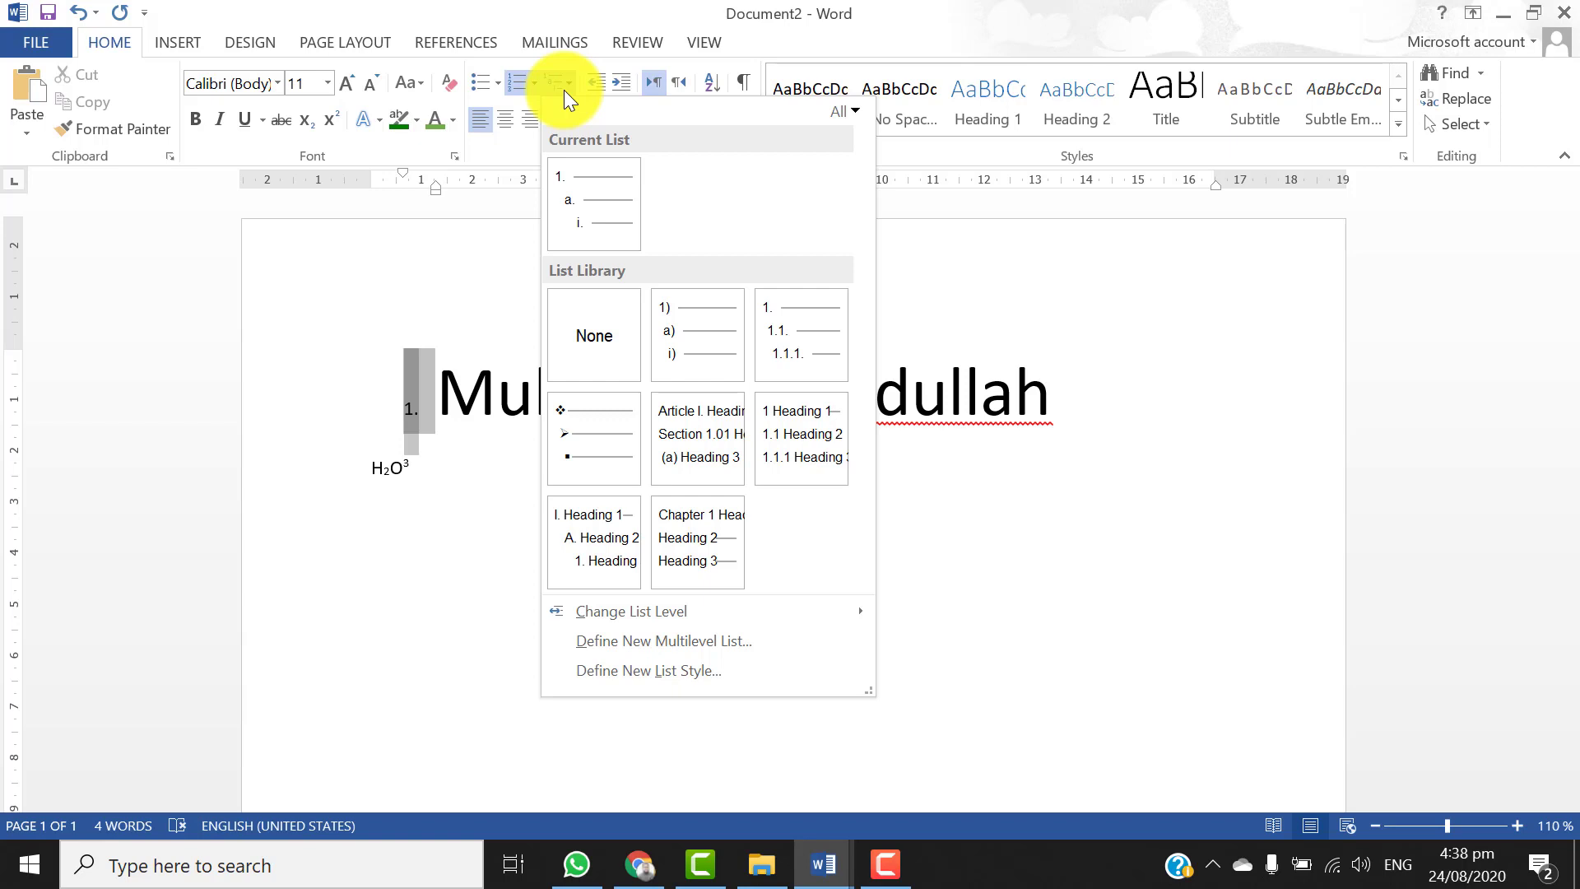
left_click(492, 458)
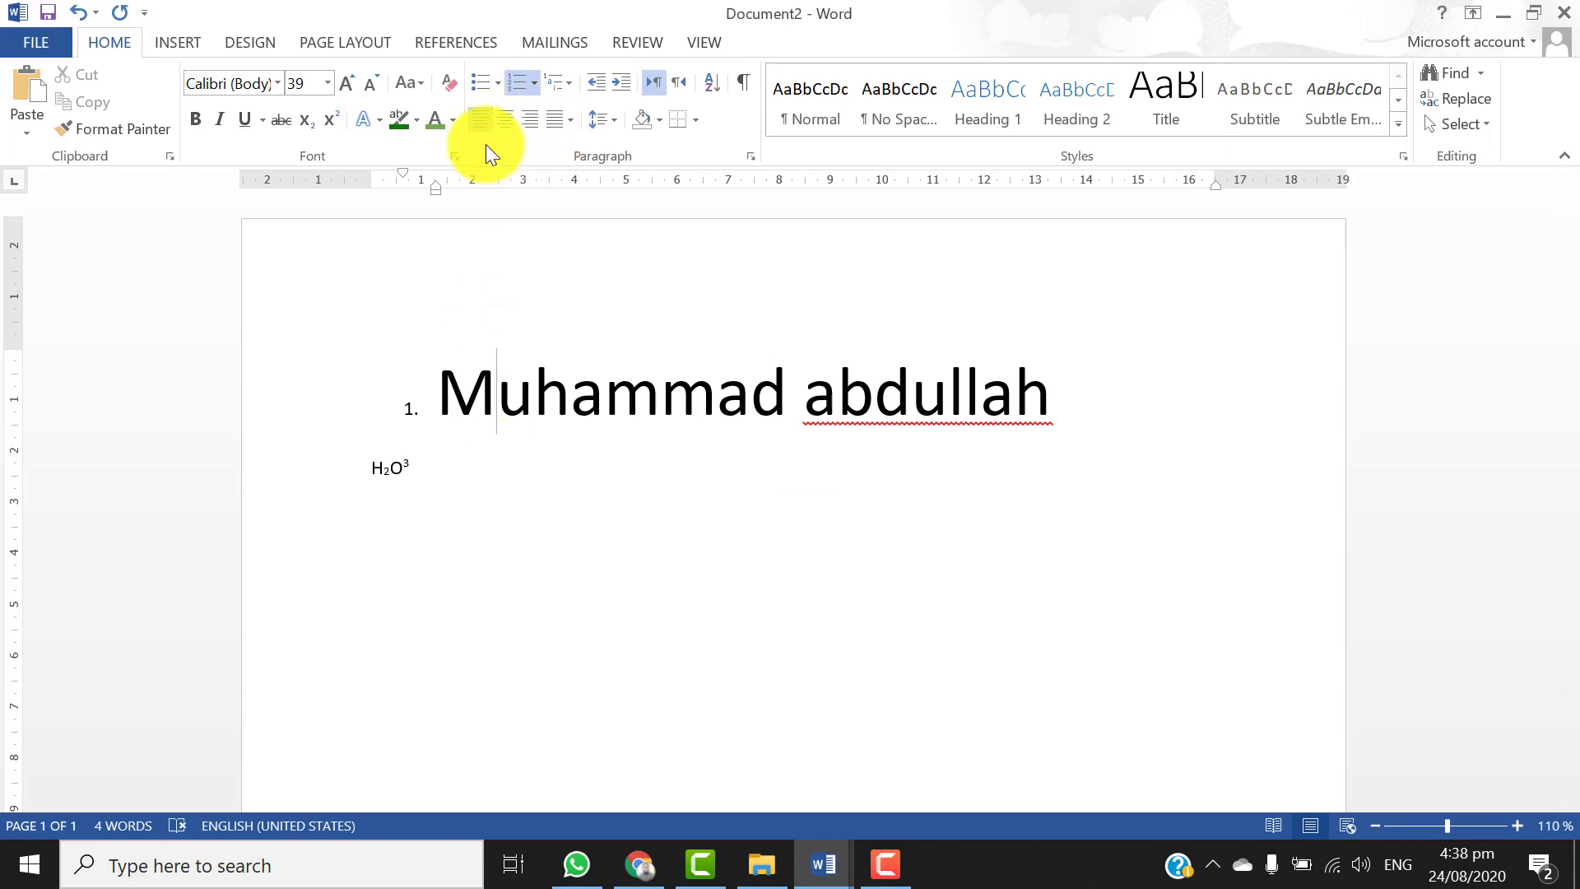
Remove the '1.' numbering from the name line and right-align it
key("Left")
key("BackSpace")
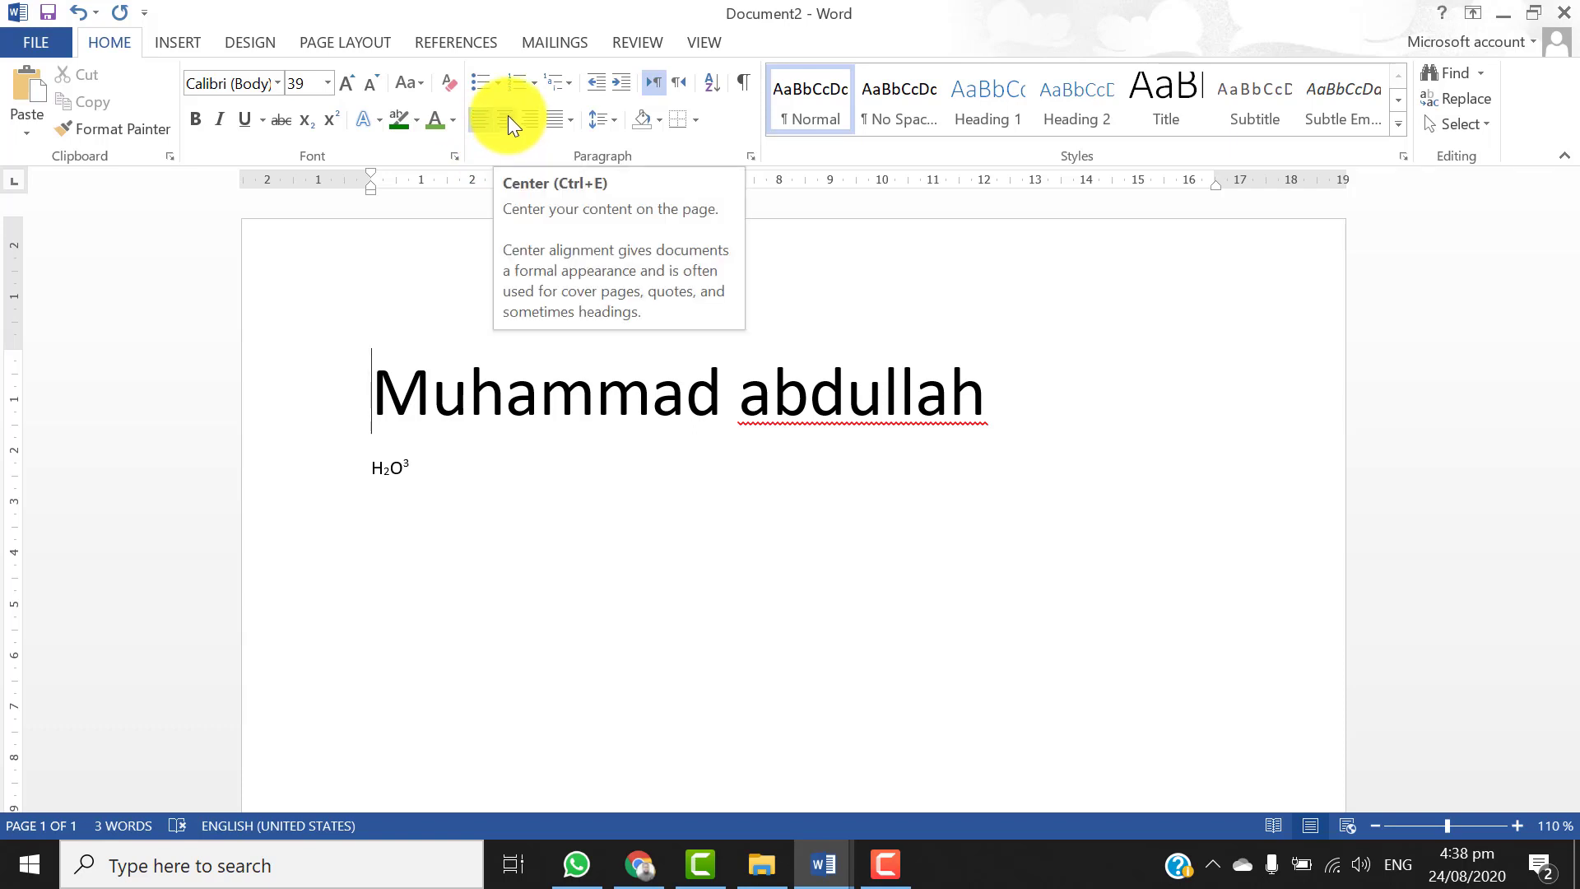
left_click(507, 115)
left_click(525, 121)
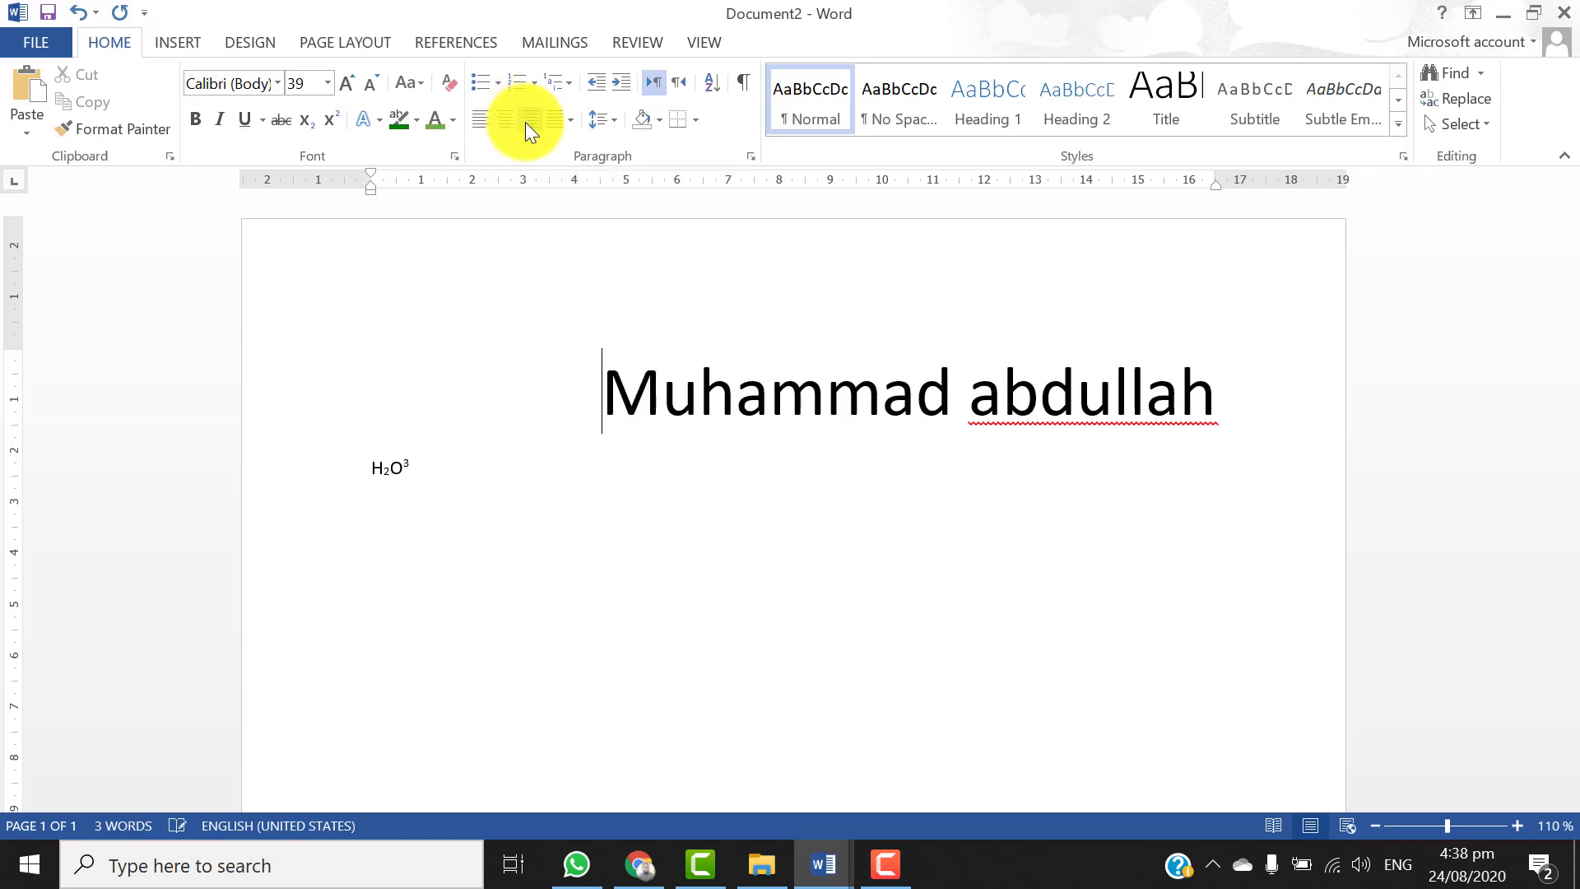
left_click(550, 122)
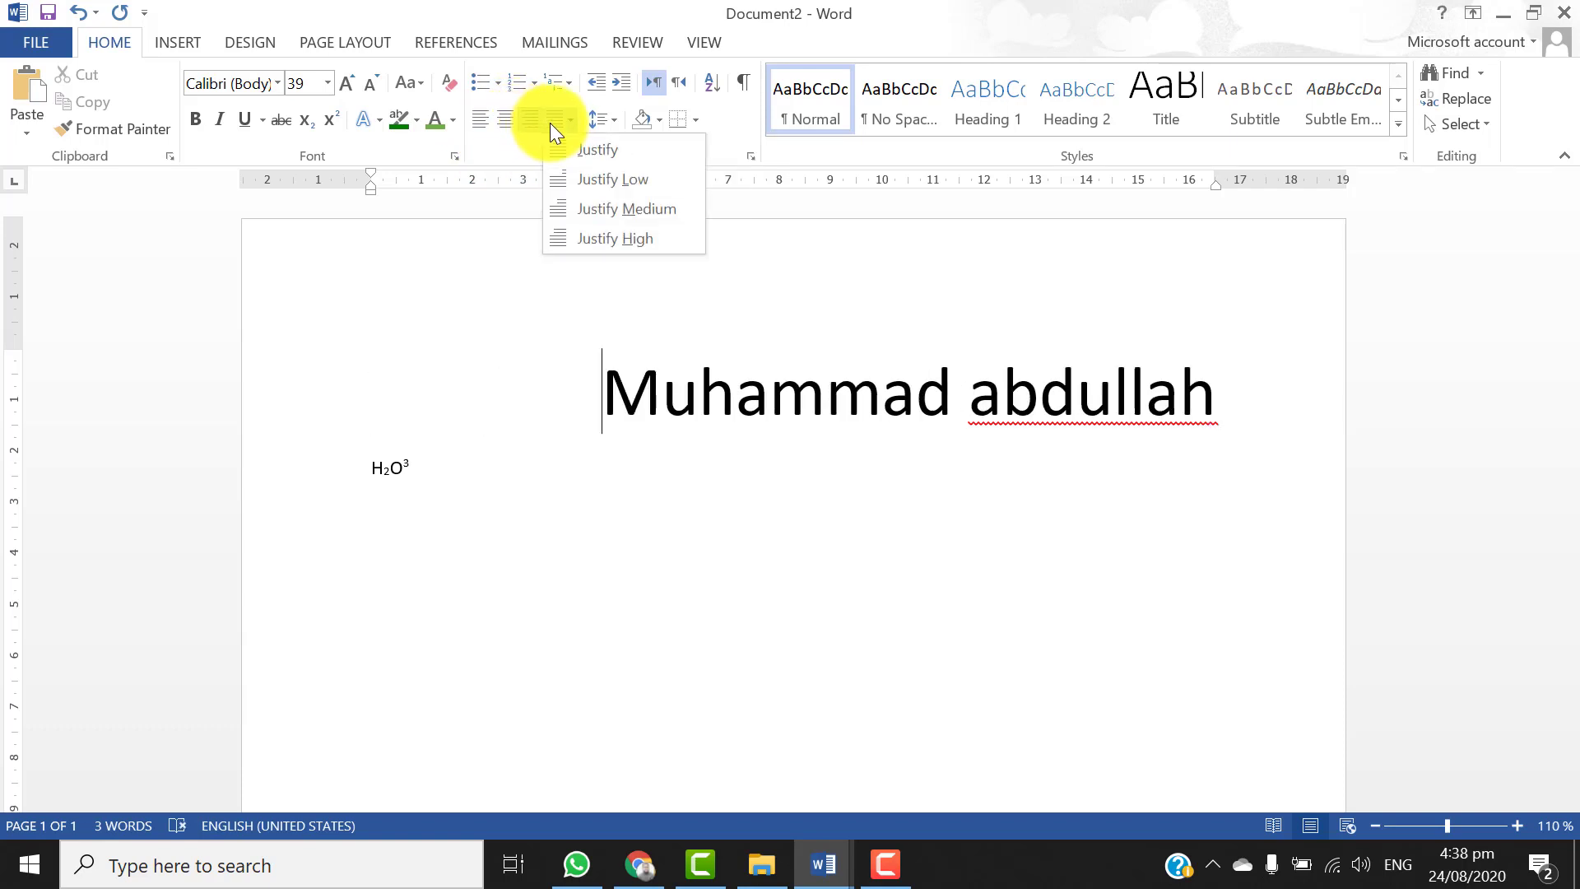
left_click(567, 446)
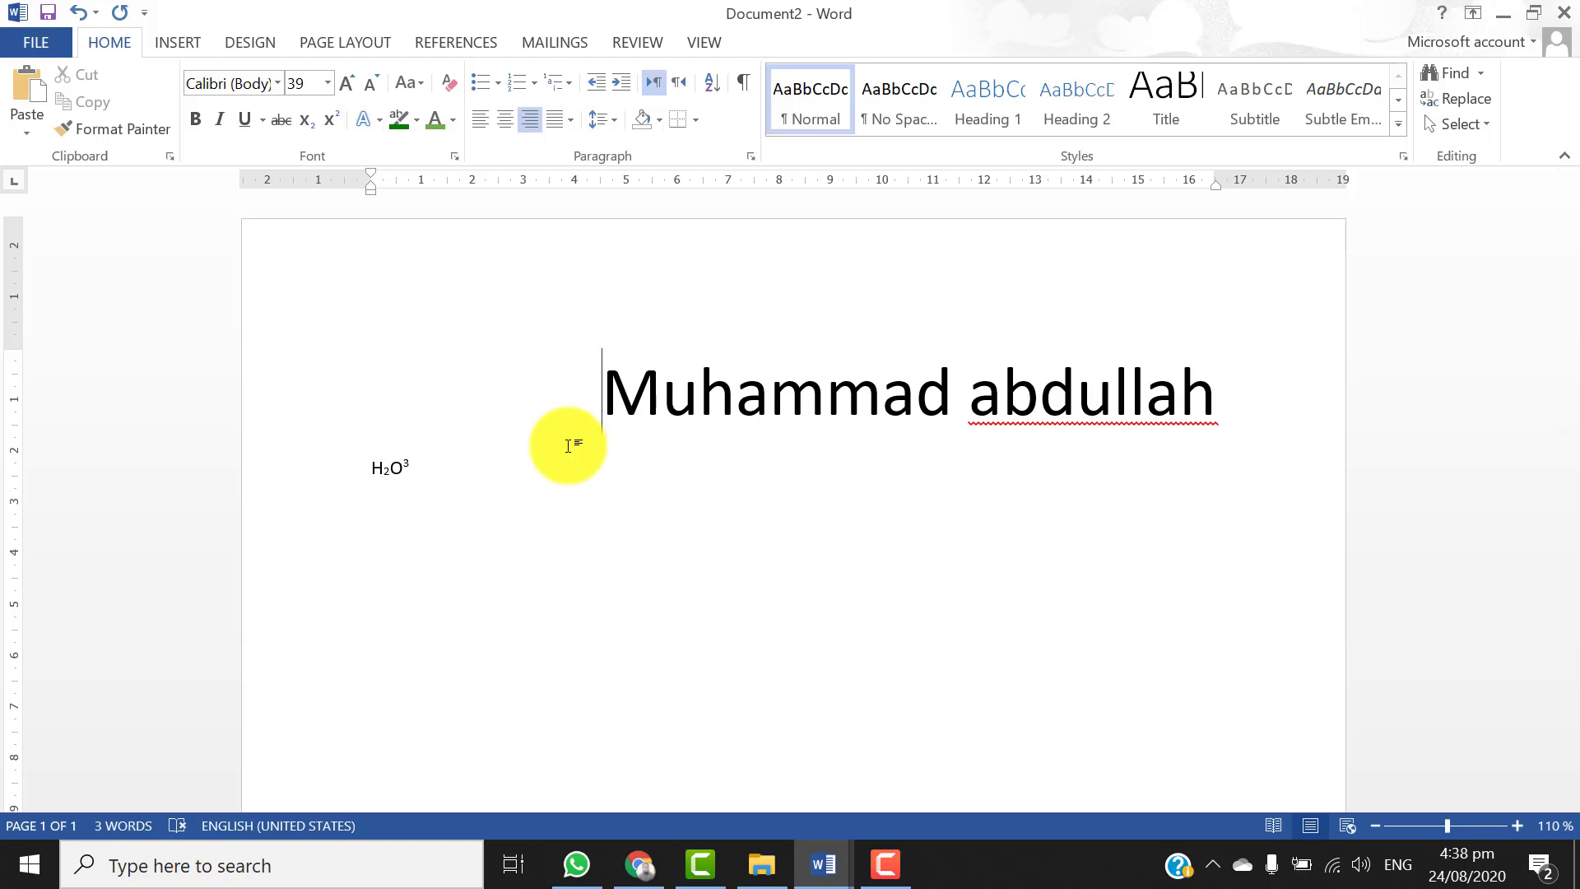
Left-align the name line with Ctrl+L
triple_click(568, 446)
key("ctrl+l")
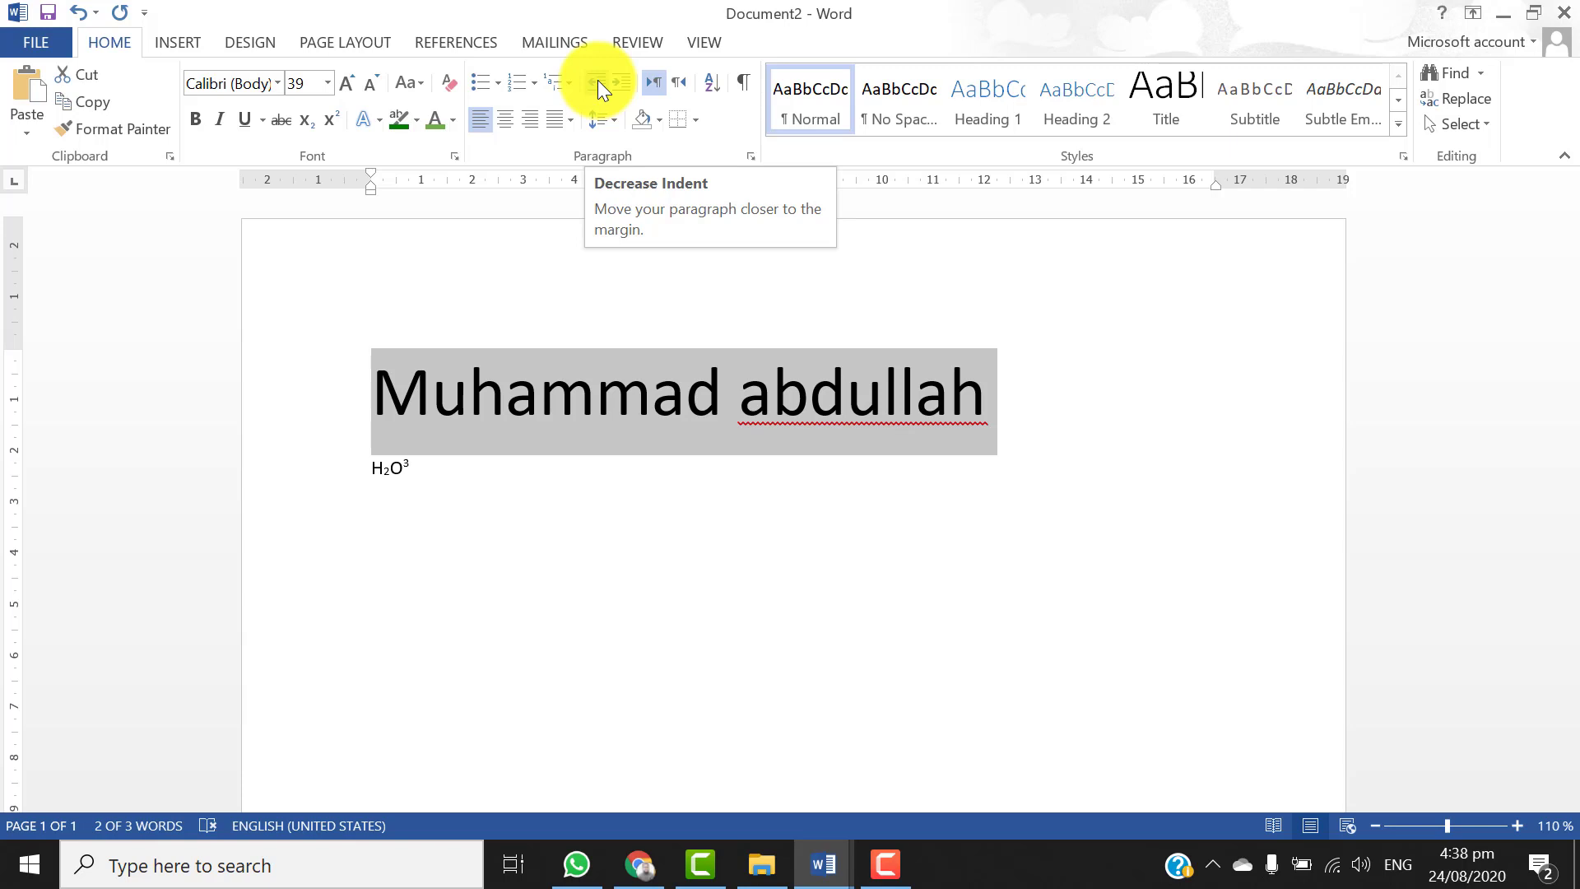
left_click(597, 81)
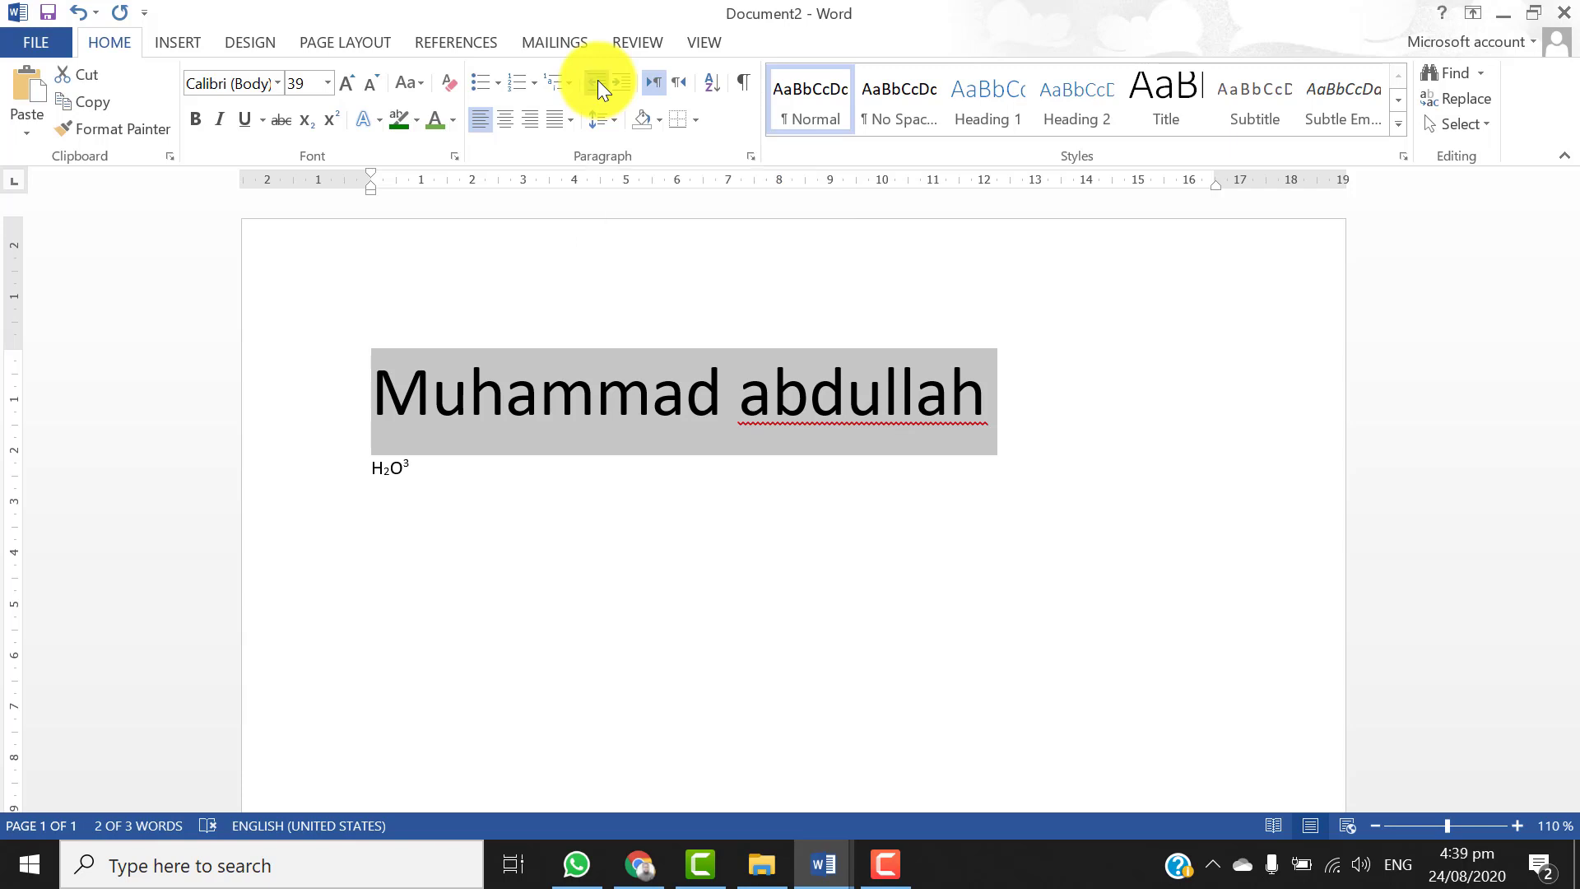
left_click(362, 377)
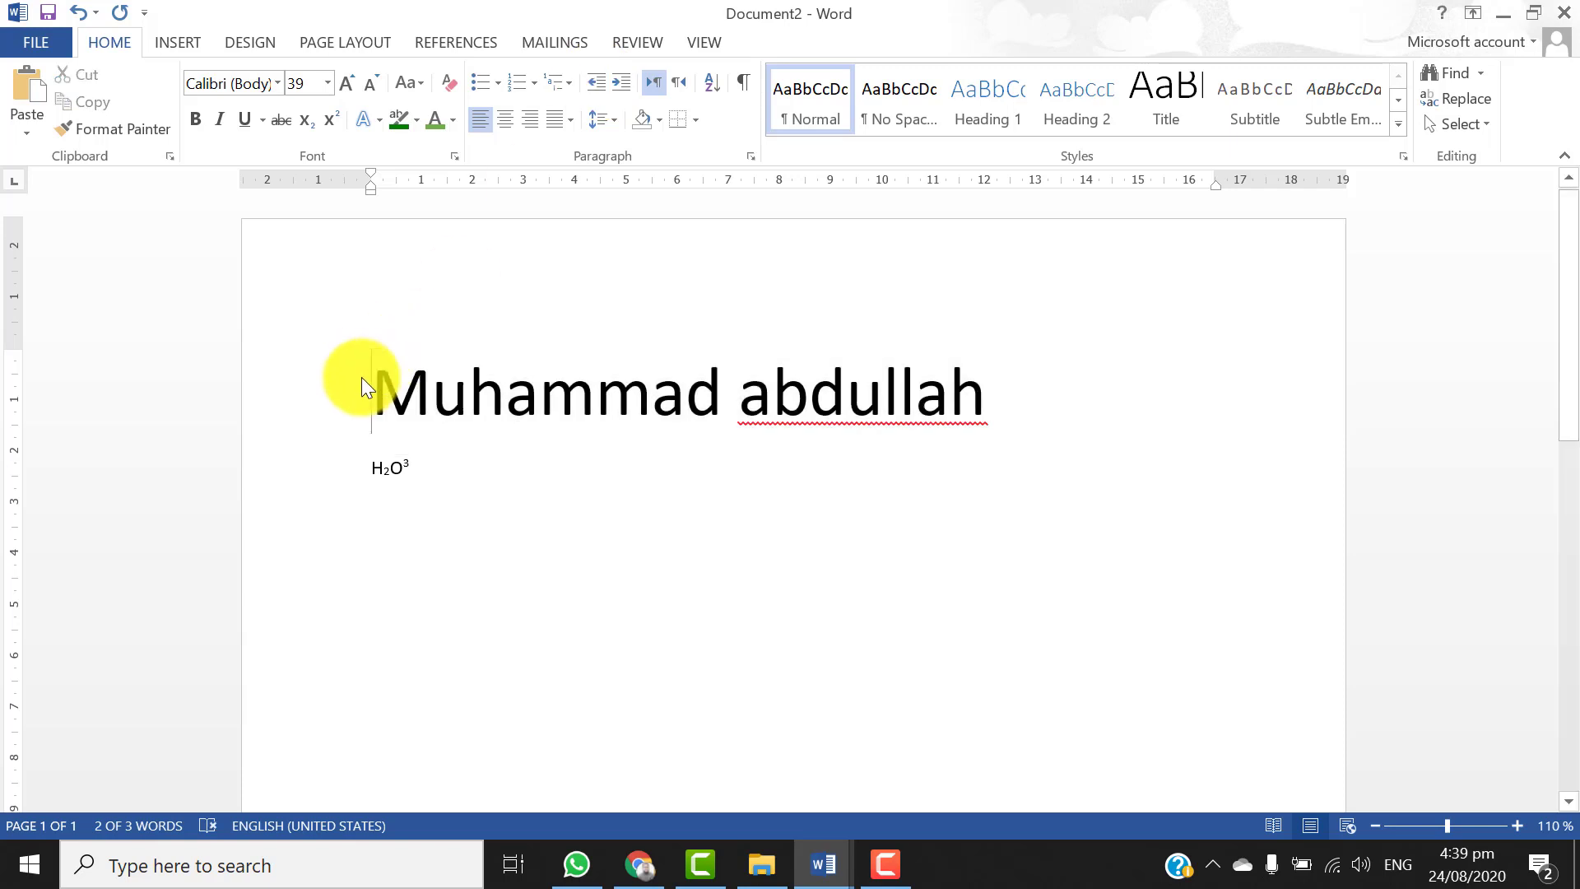
Leave the name line indented one step from the left margin
left_click(619, 85)
left_click(619, 86)
left_click(619, 85)
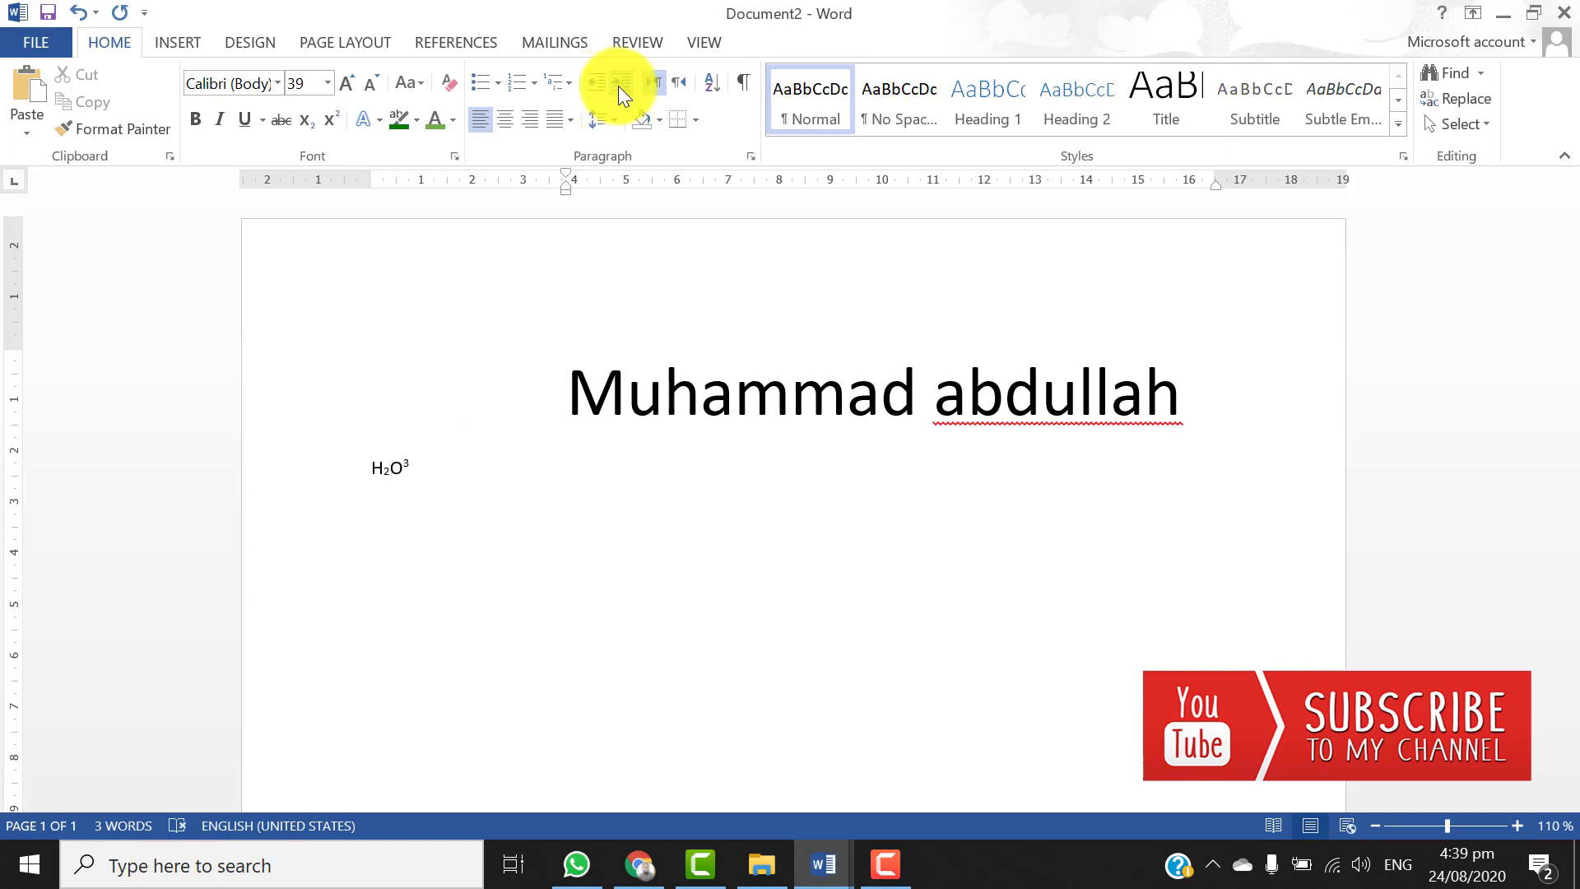
left_click(590, 87)
left_click(590, 88)
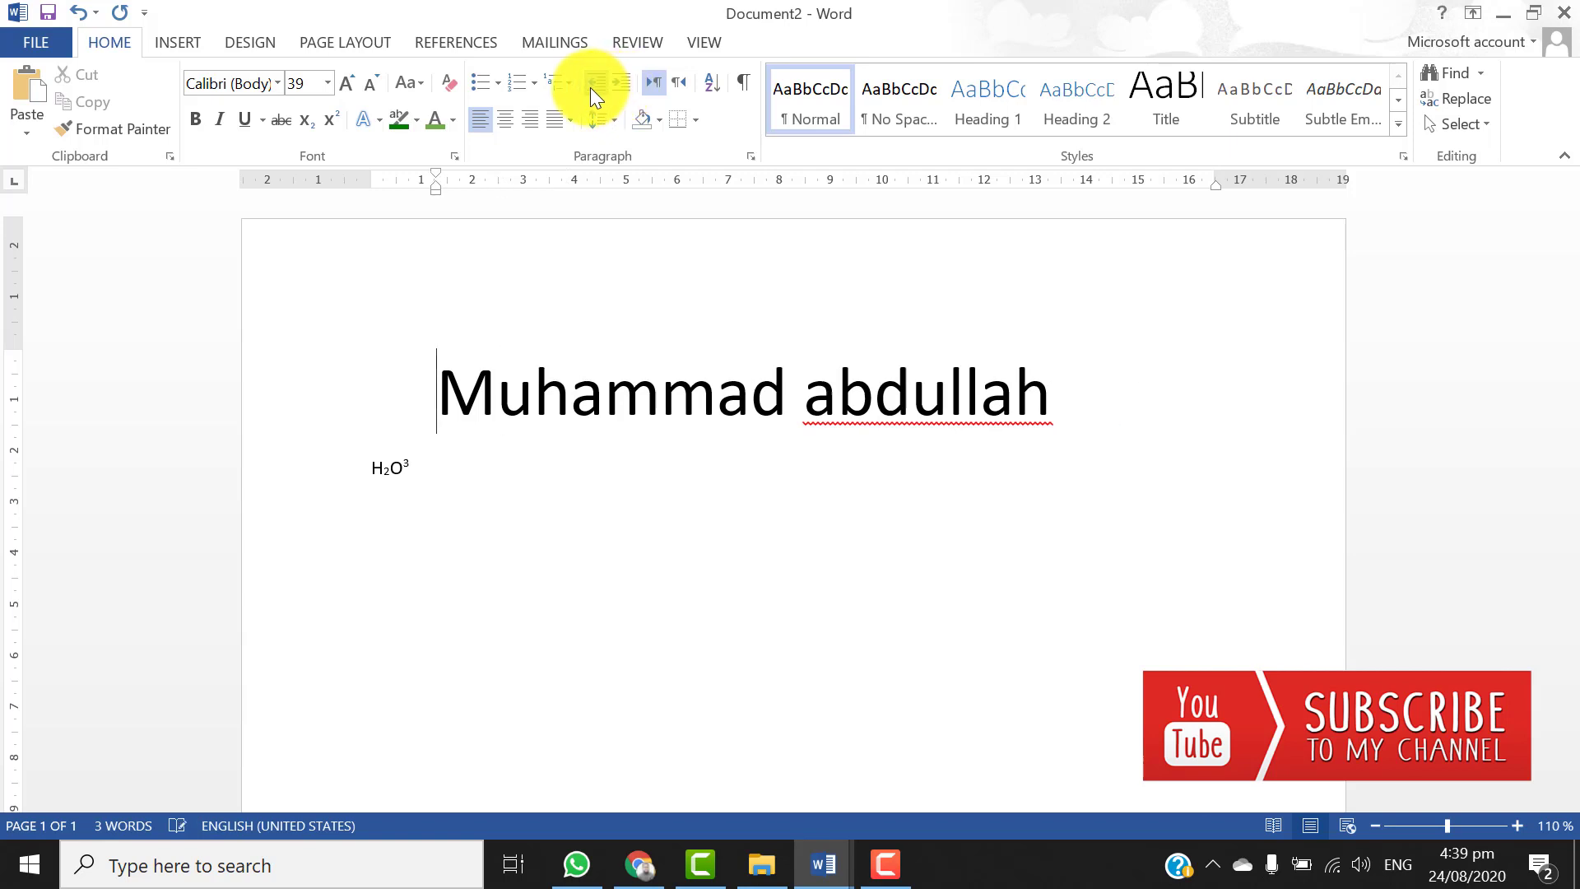
left_click(589, 87)
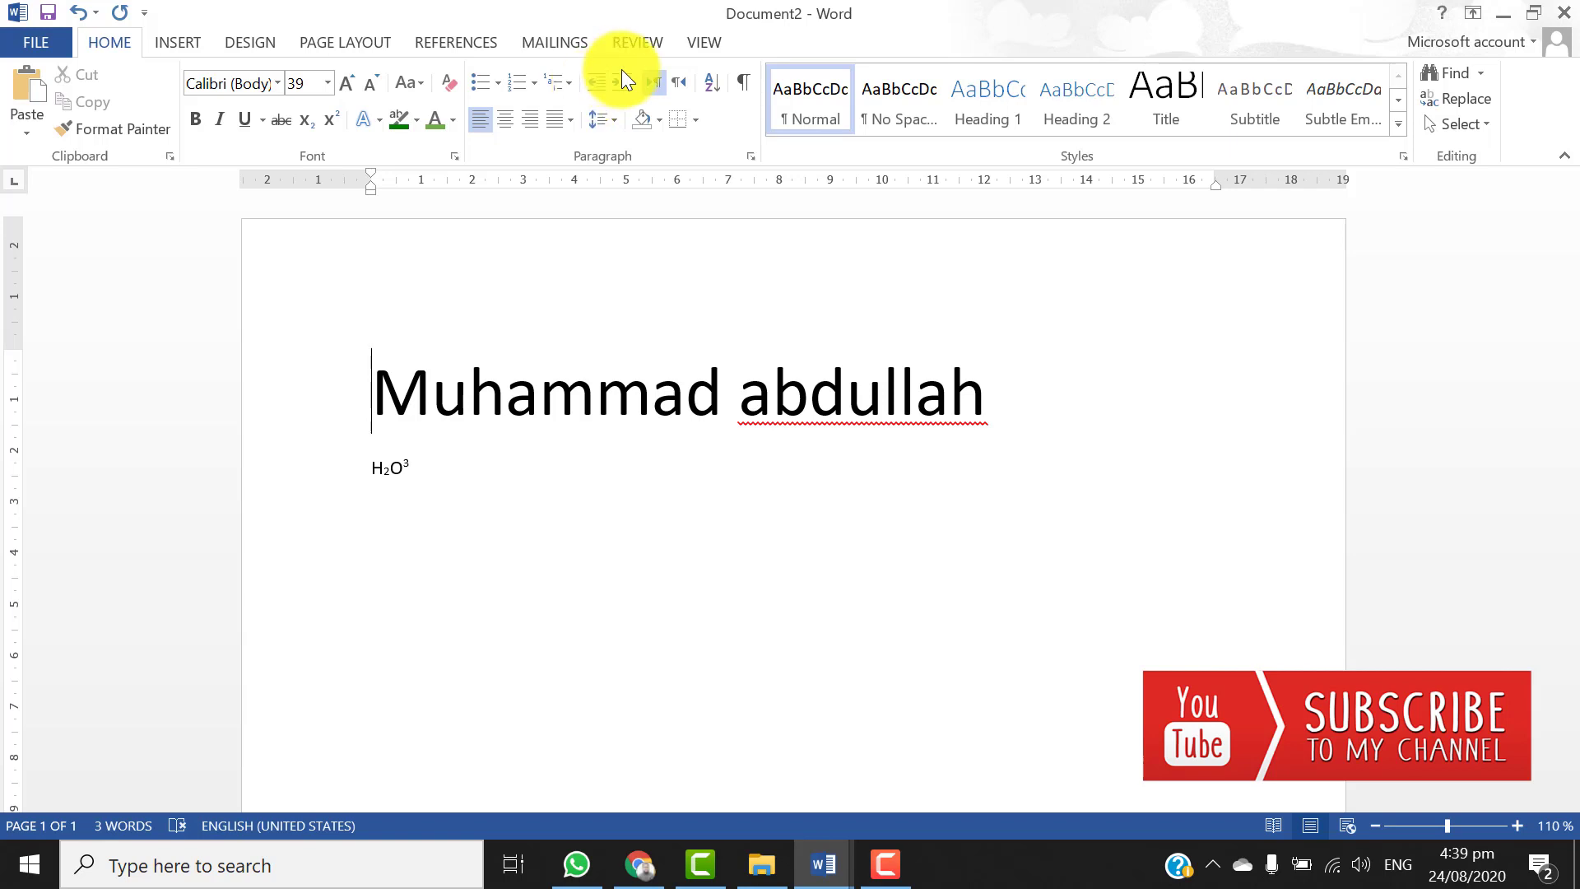
left_click(619, 83)
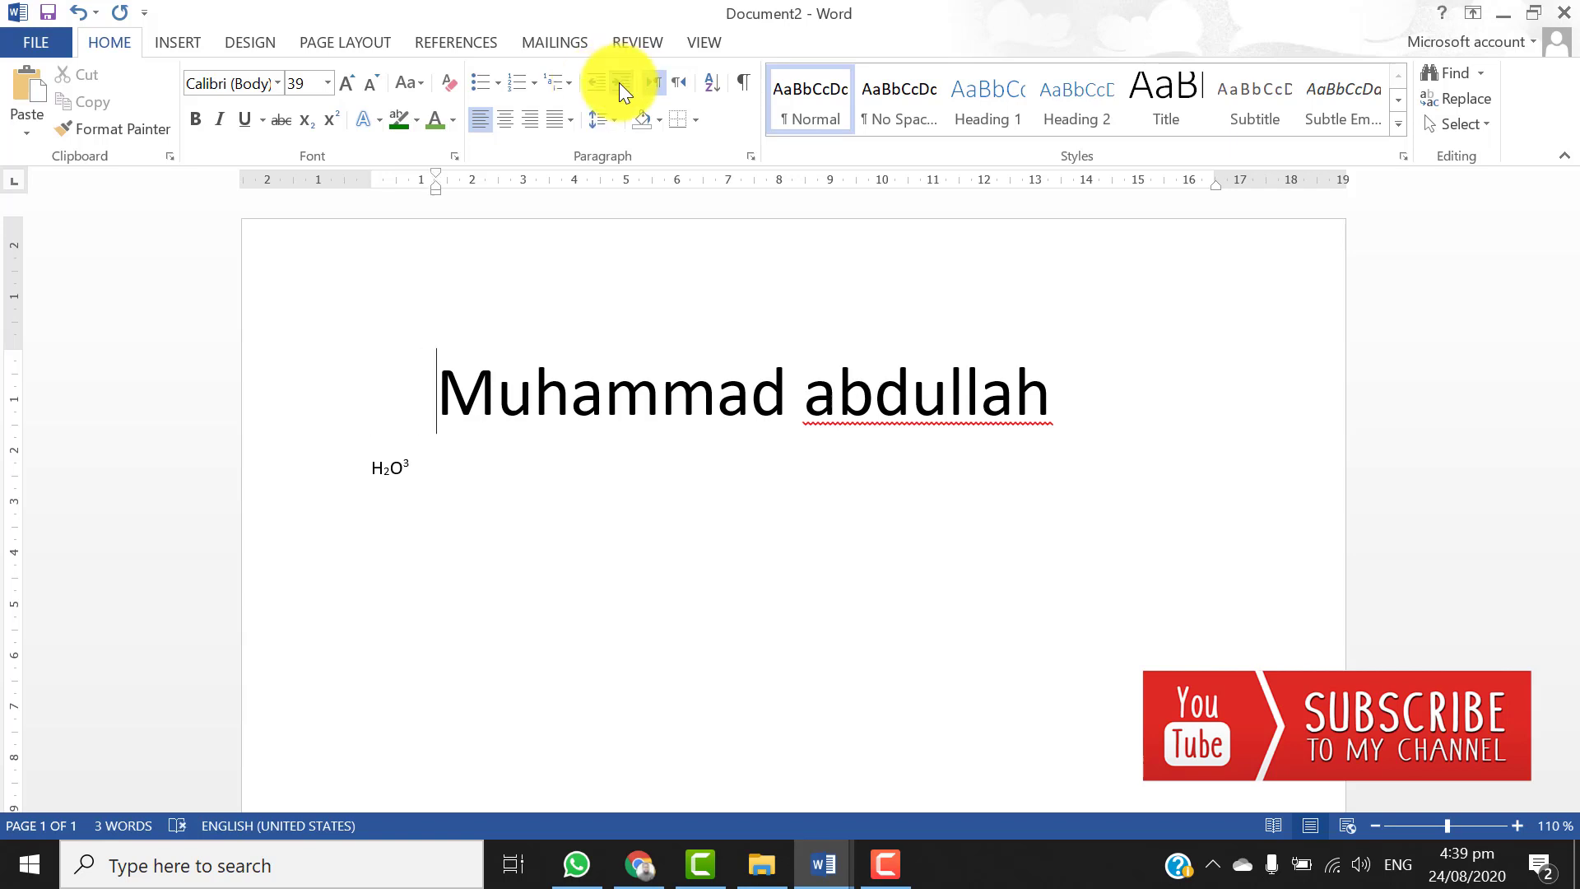
left_click(619, 83)
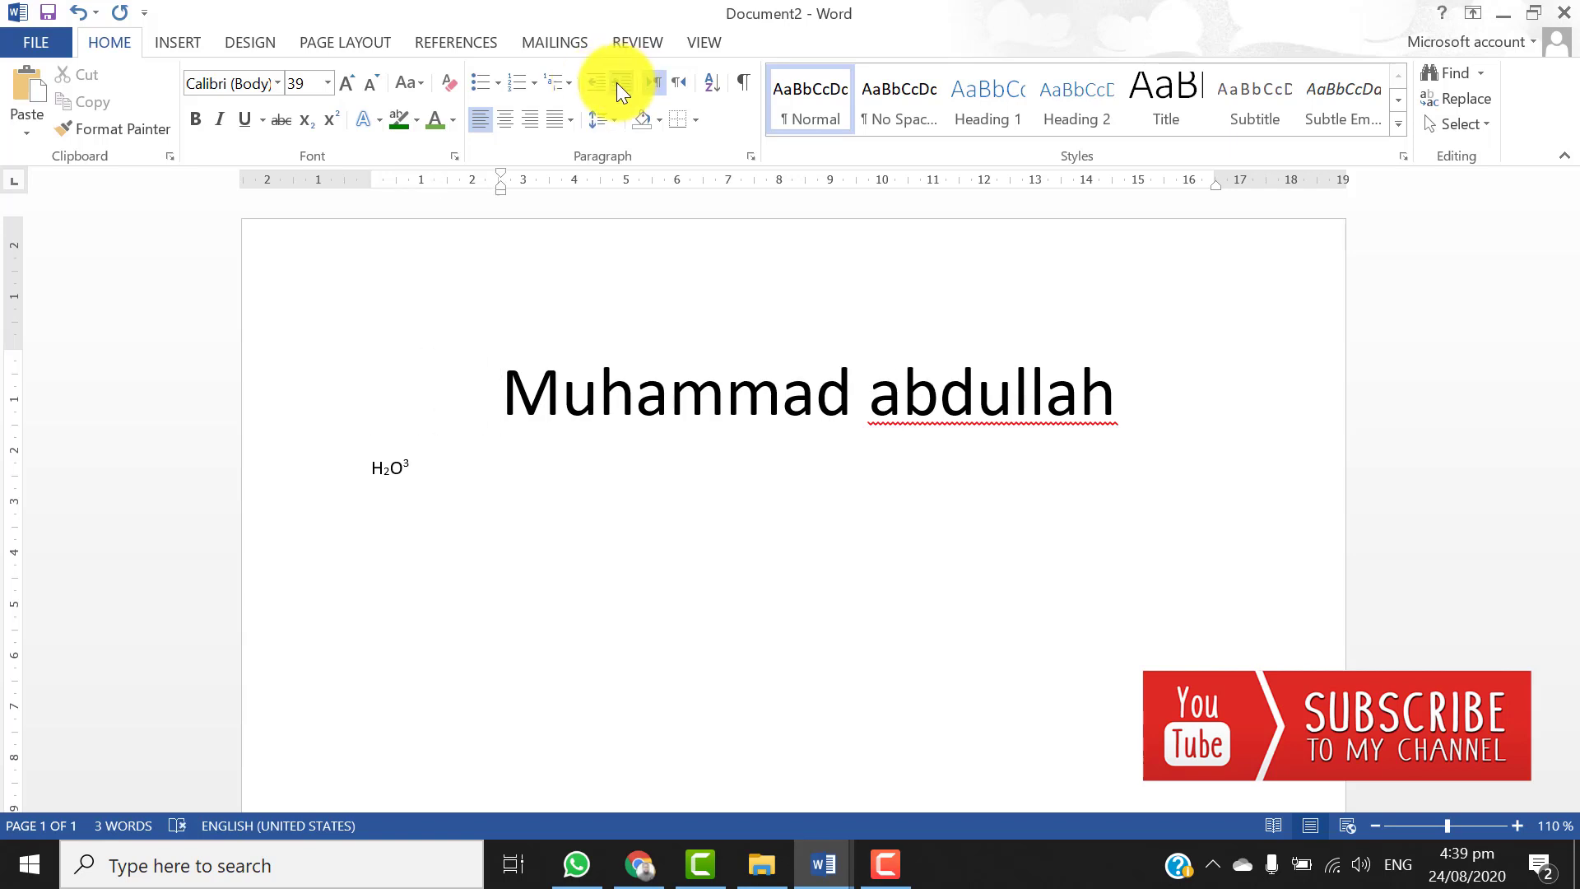
left_click(590, 79)
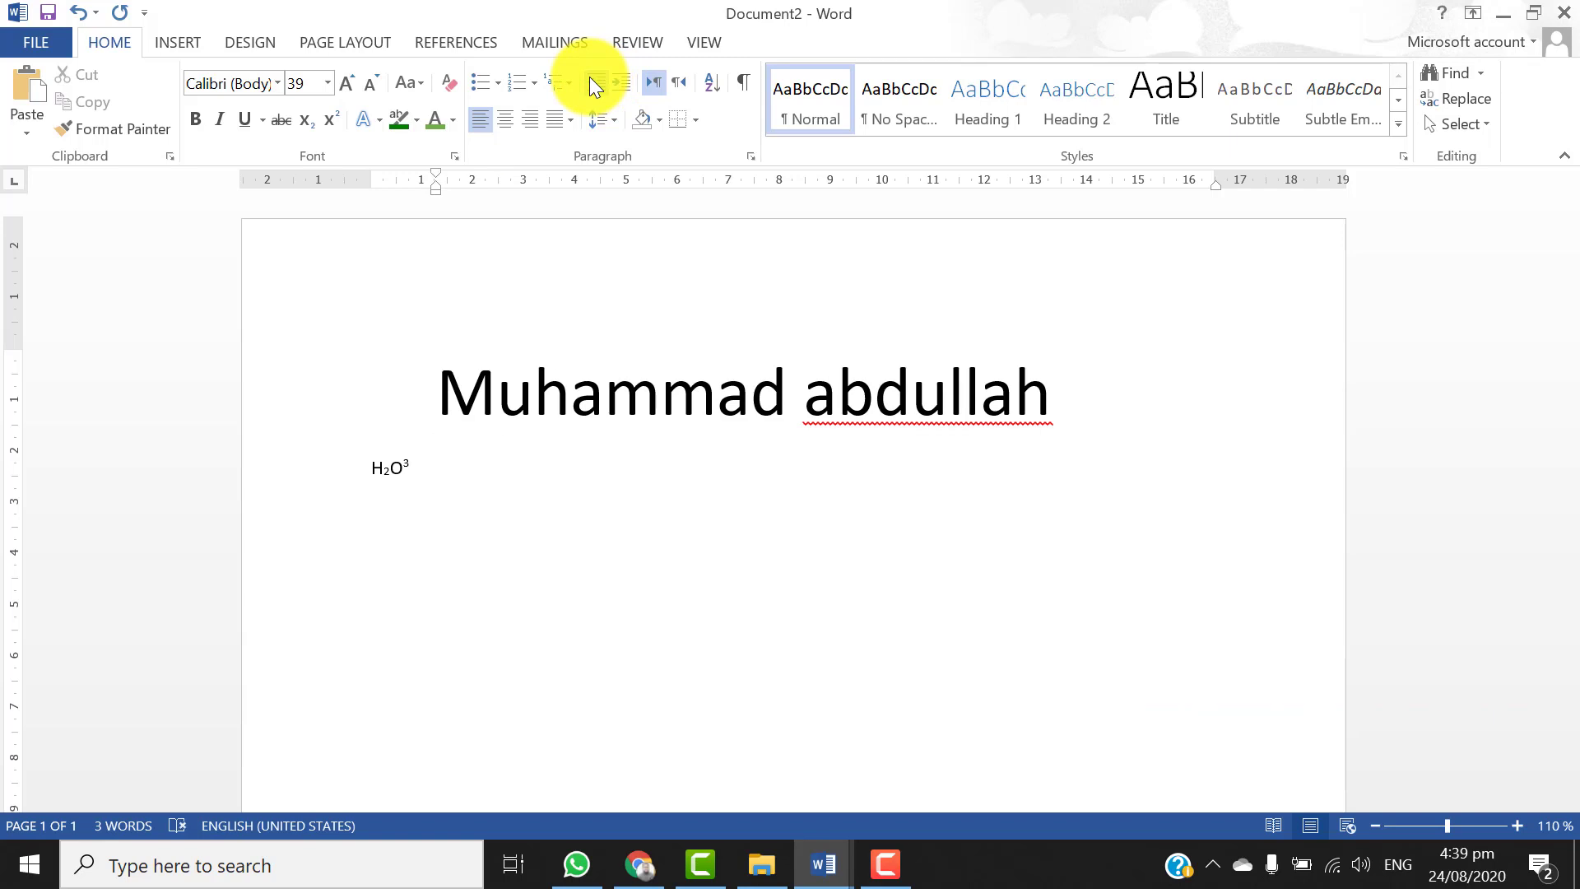
left_click(609, 120)
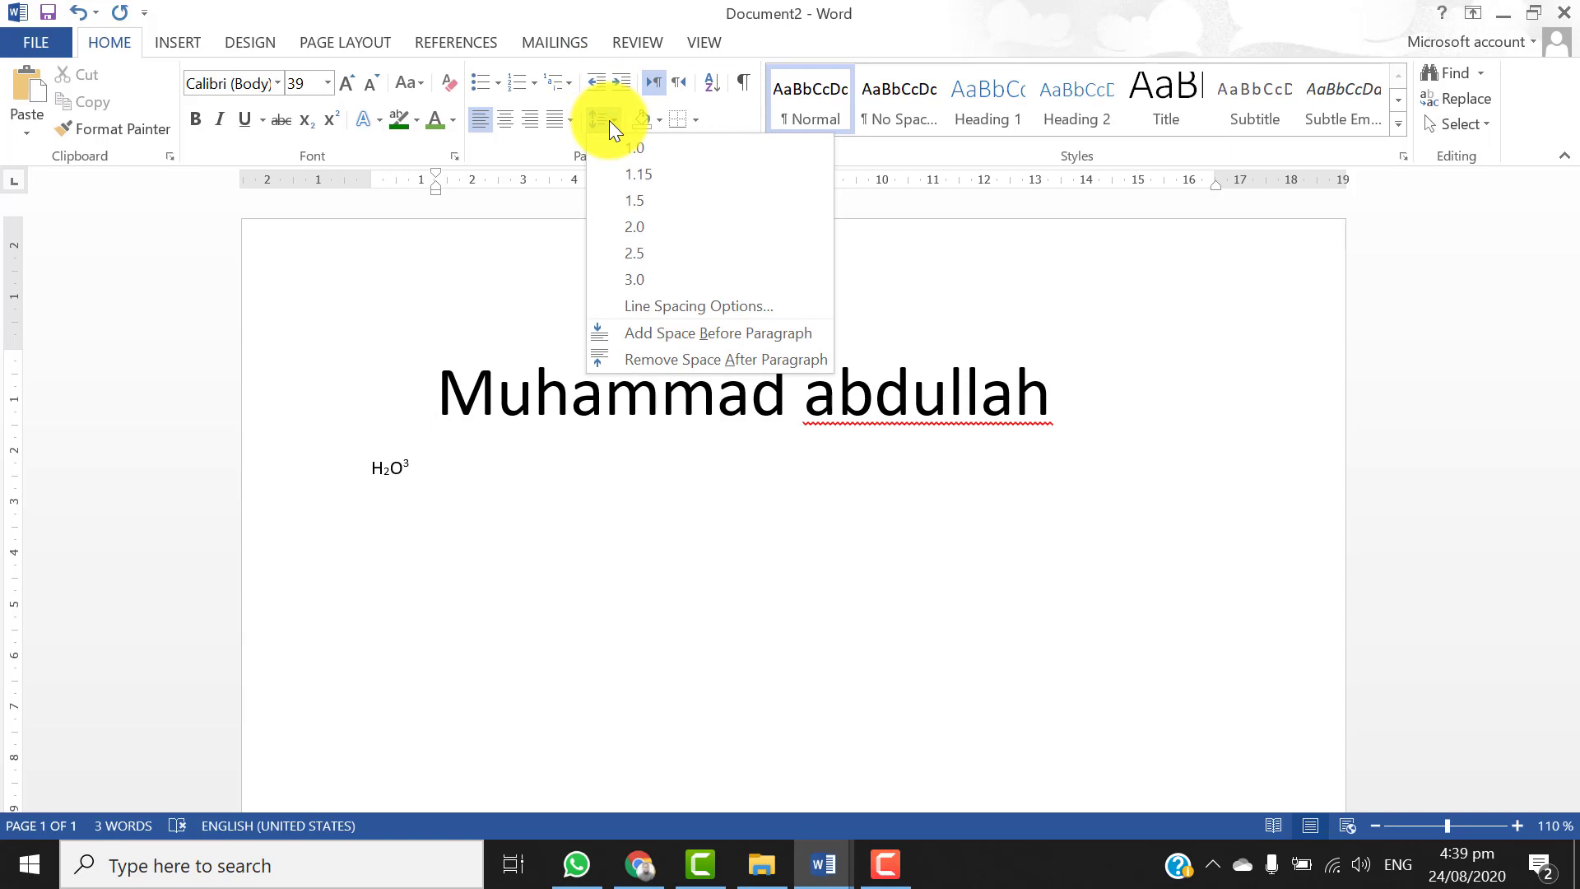
Replace the document text with the fox sentence and shrink it to 15 pt
left_click(606, 394)
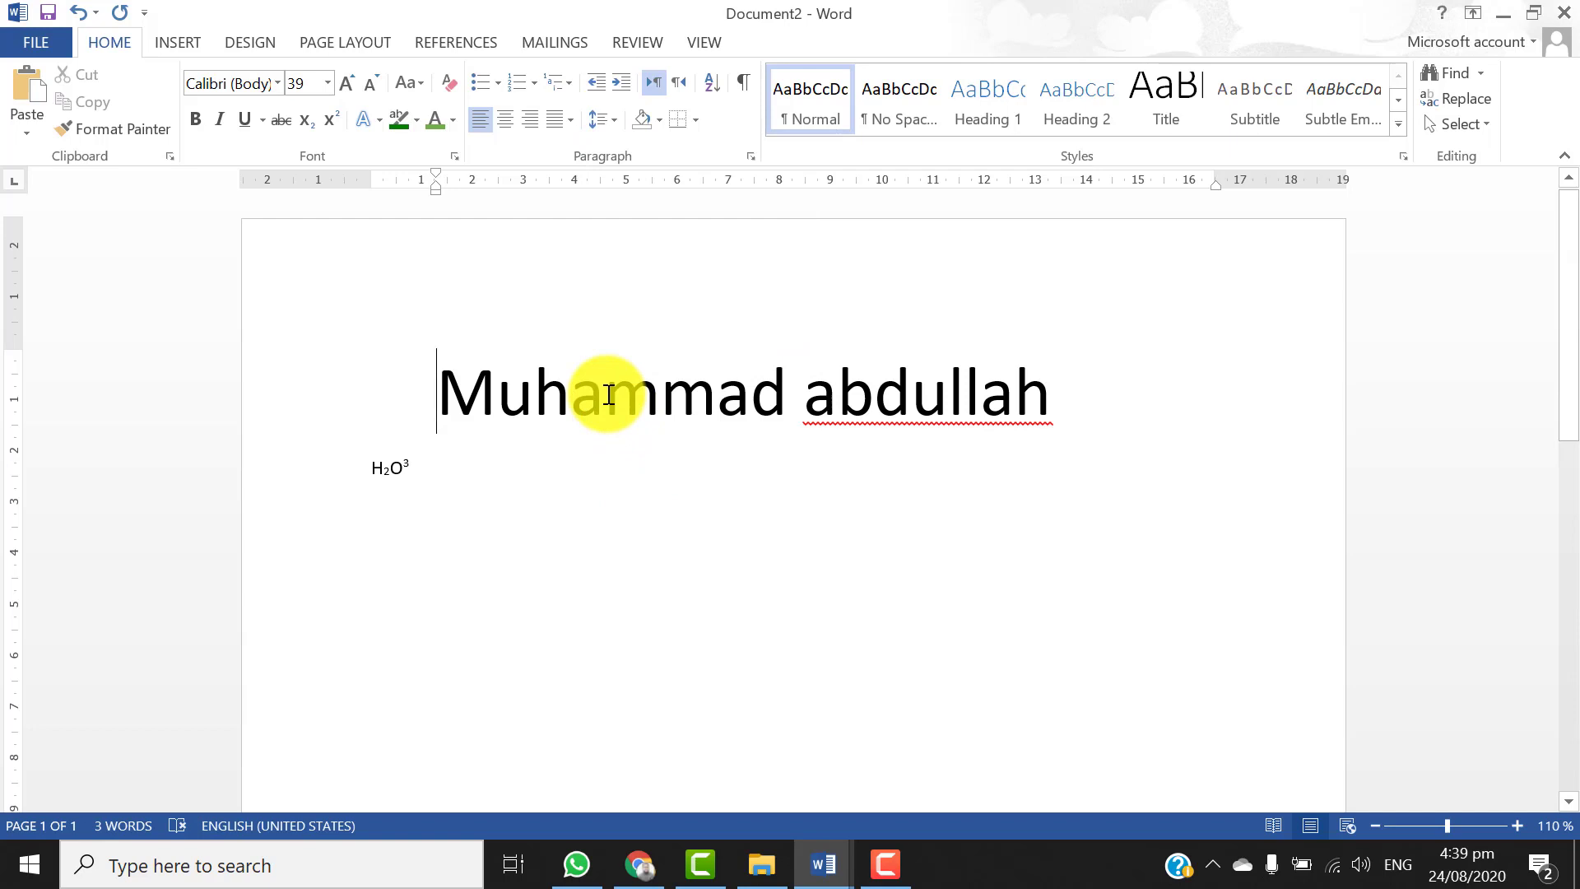
key("ctrl+a")
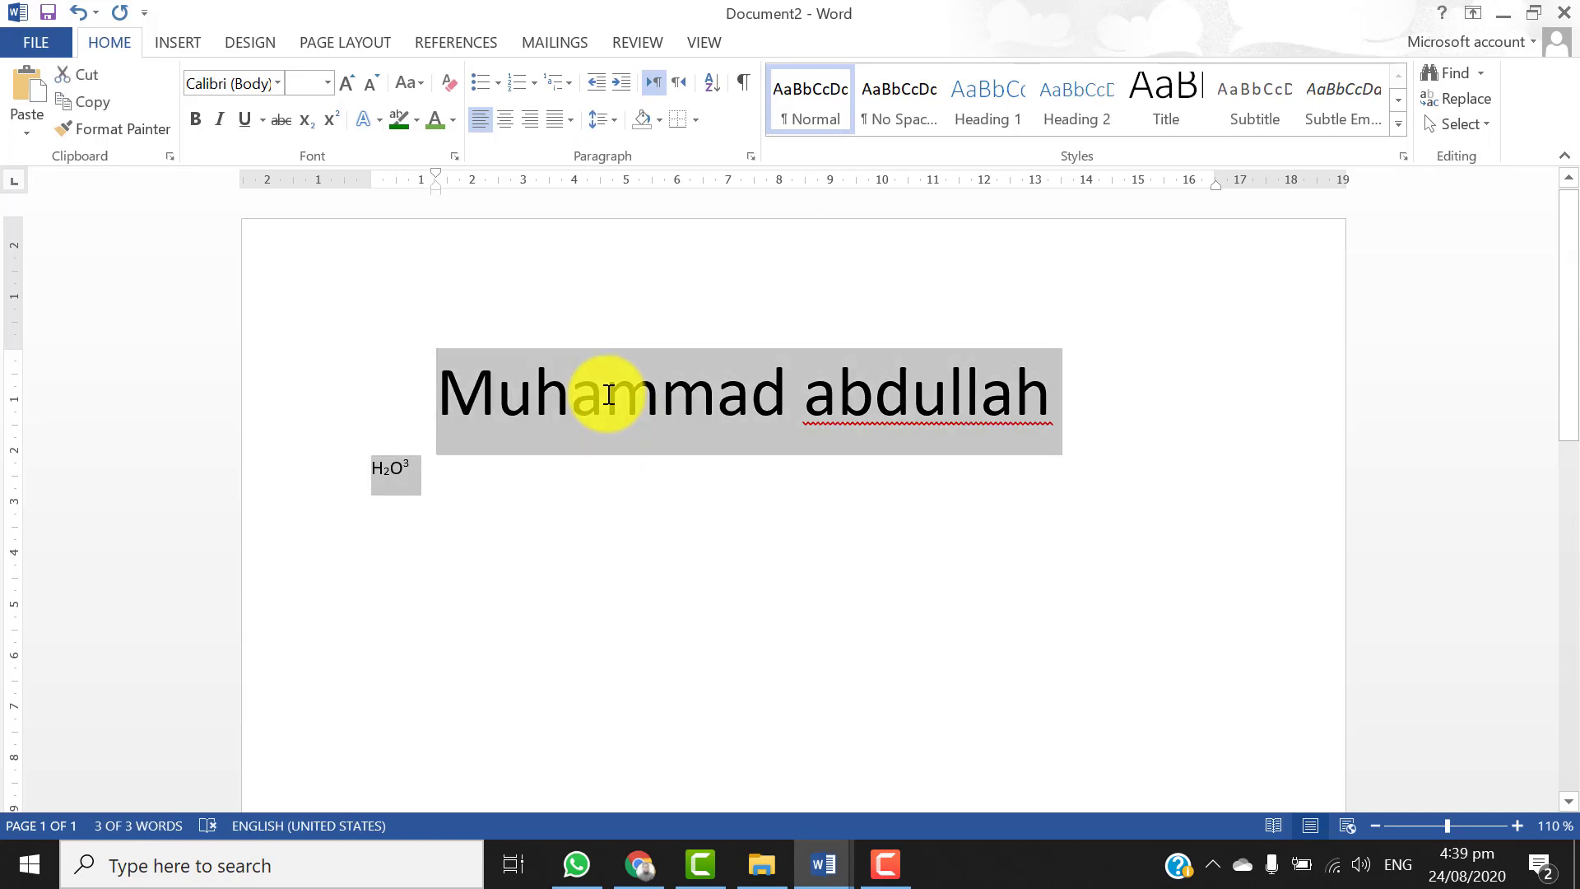
key("Delete")
type("A quick brown fox jumps over the lazy dog.")
key("ctrl+a")
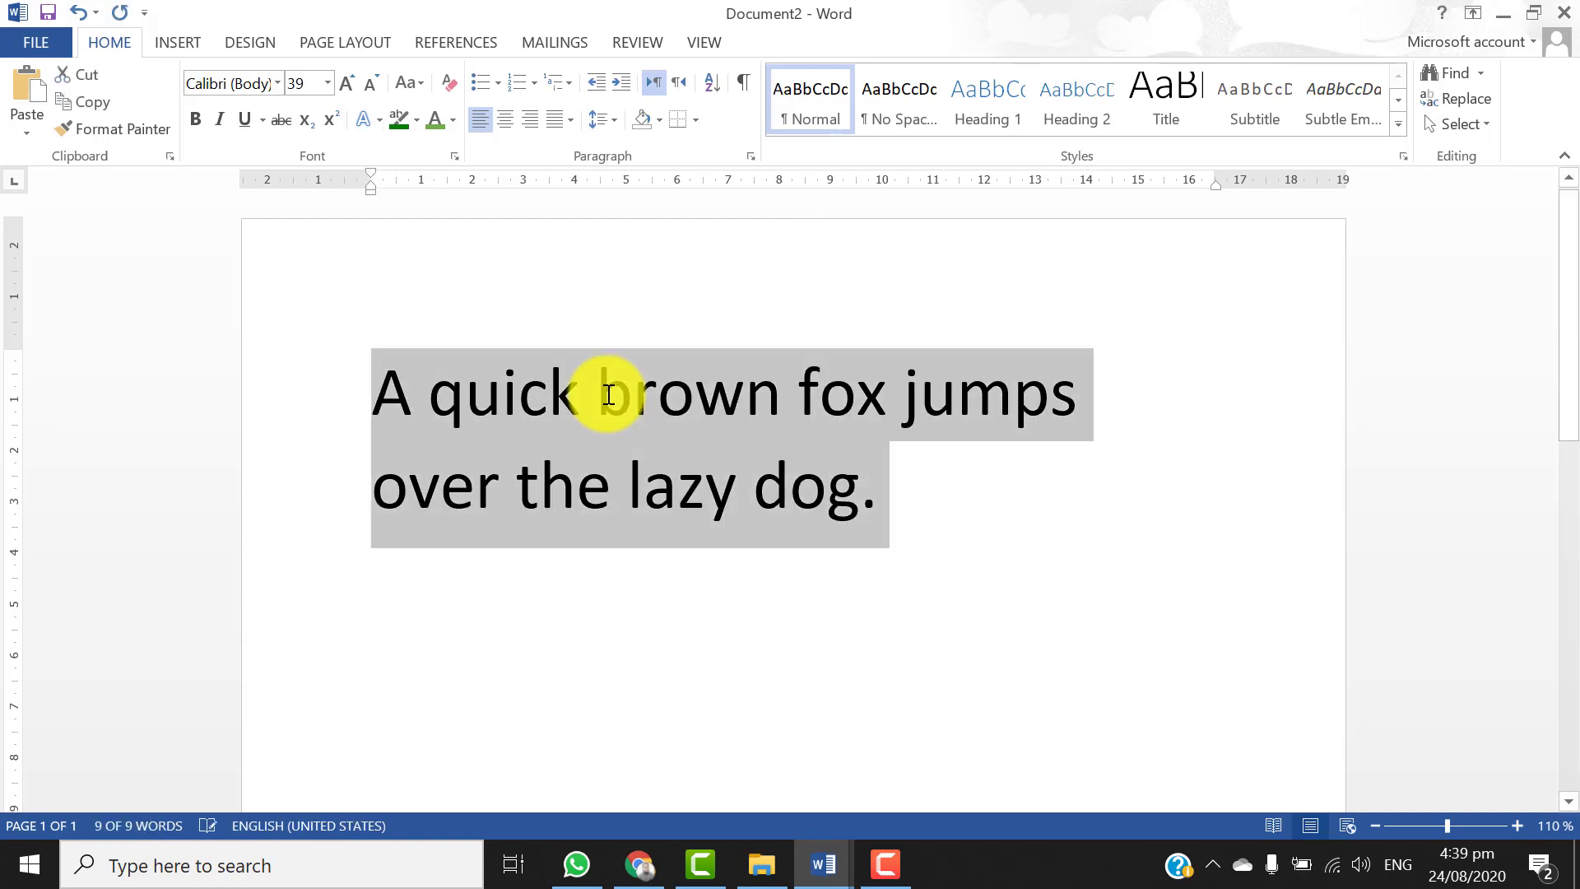
key("ctrl+bracketleft")
key("ctrl+bracketleft")
key("ctrl+bracketleft")
key("ctrl+bracketleft")
key("ctrl+bracketleft")
key("ctrl+bracketleft")
key("ctrl+bracketleft")
key("ctrl+bracketleft")
key("ctrl+bracketleft")
key("ctrl+bracketleft")
key("ctrl+bracketleft")
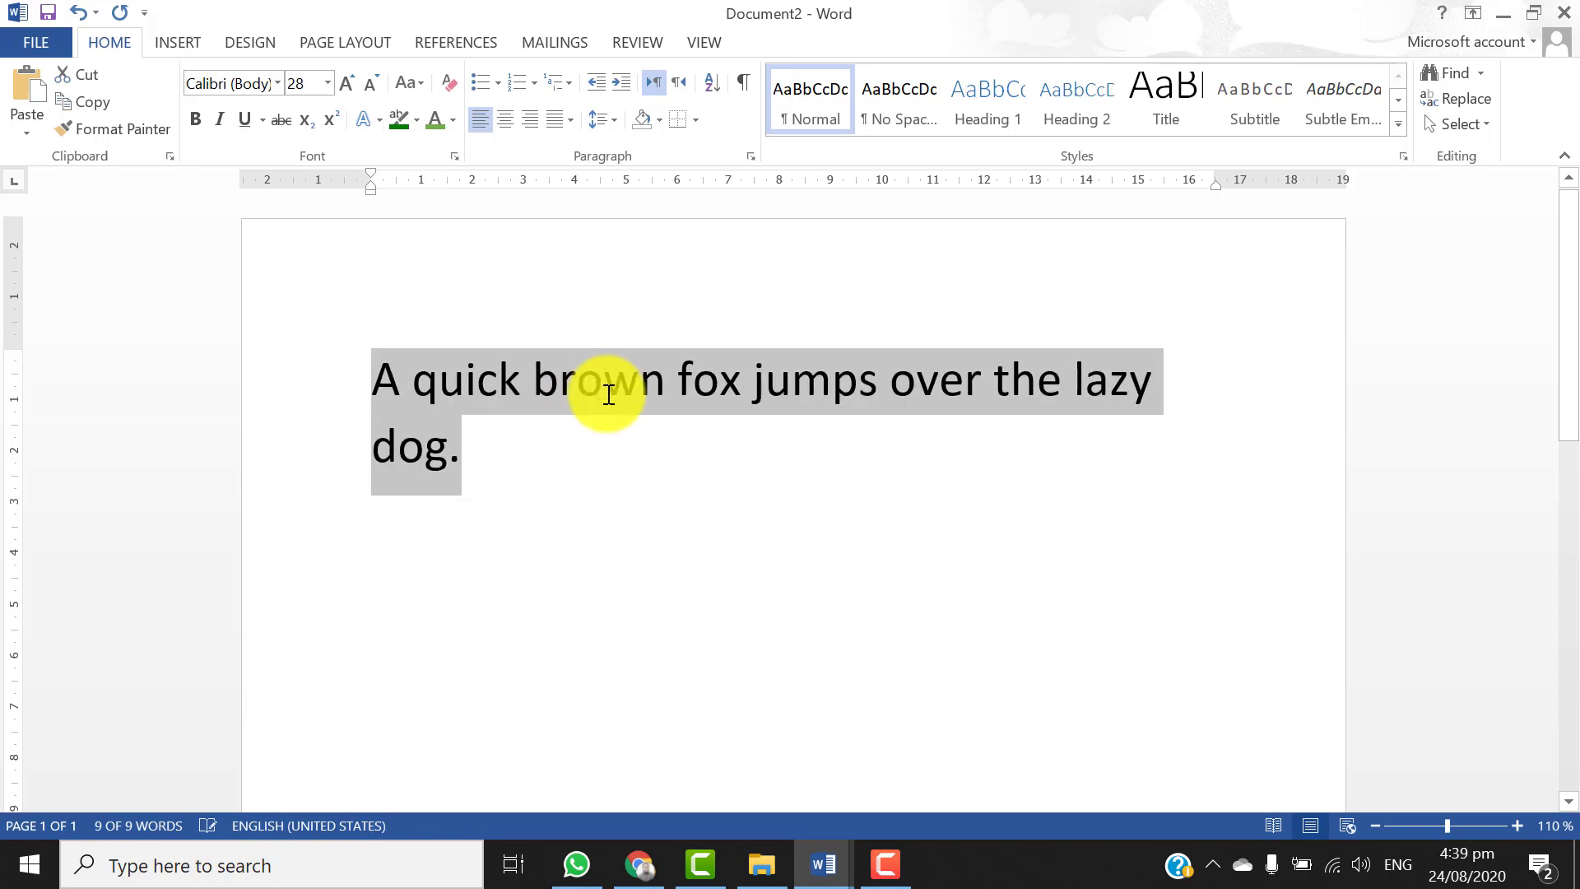
key("ctrl+bracketleft")
key("ctrl+bracketleft")
key("ctrl+bracketleft")
key("ctrl+bracketleft")
key("ctrl+bracketleft")
key("ctrl+bracketleft")
key("ctrl+bracketleft")
key("ctrl+bracketleft")
key("ctrl+bracketleft")
key("ctrl+bracketleft")
key("ctrl+bracketleft")
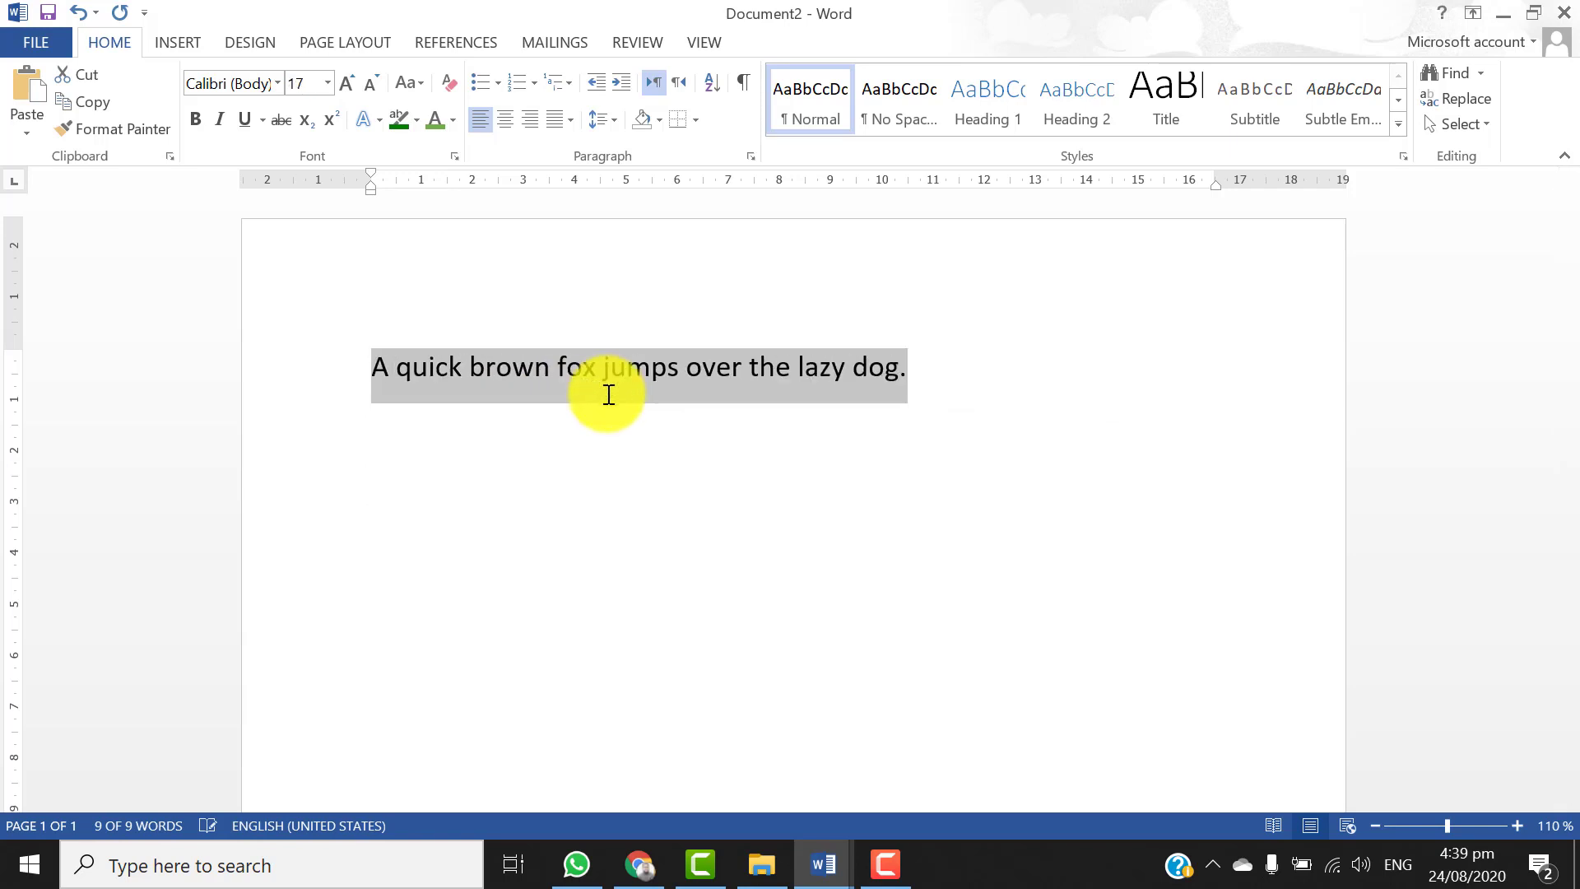
key("ctrl+bracketleft")
key("ctrl+bracketleft")
Duplicate the fox sentence so exactly two copies remain
key("ctrl+c")
key("End")
key("ctrl+v")
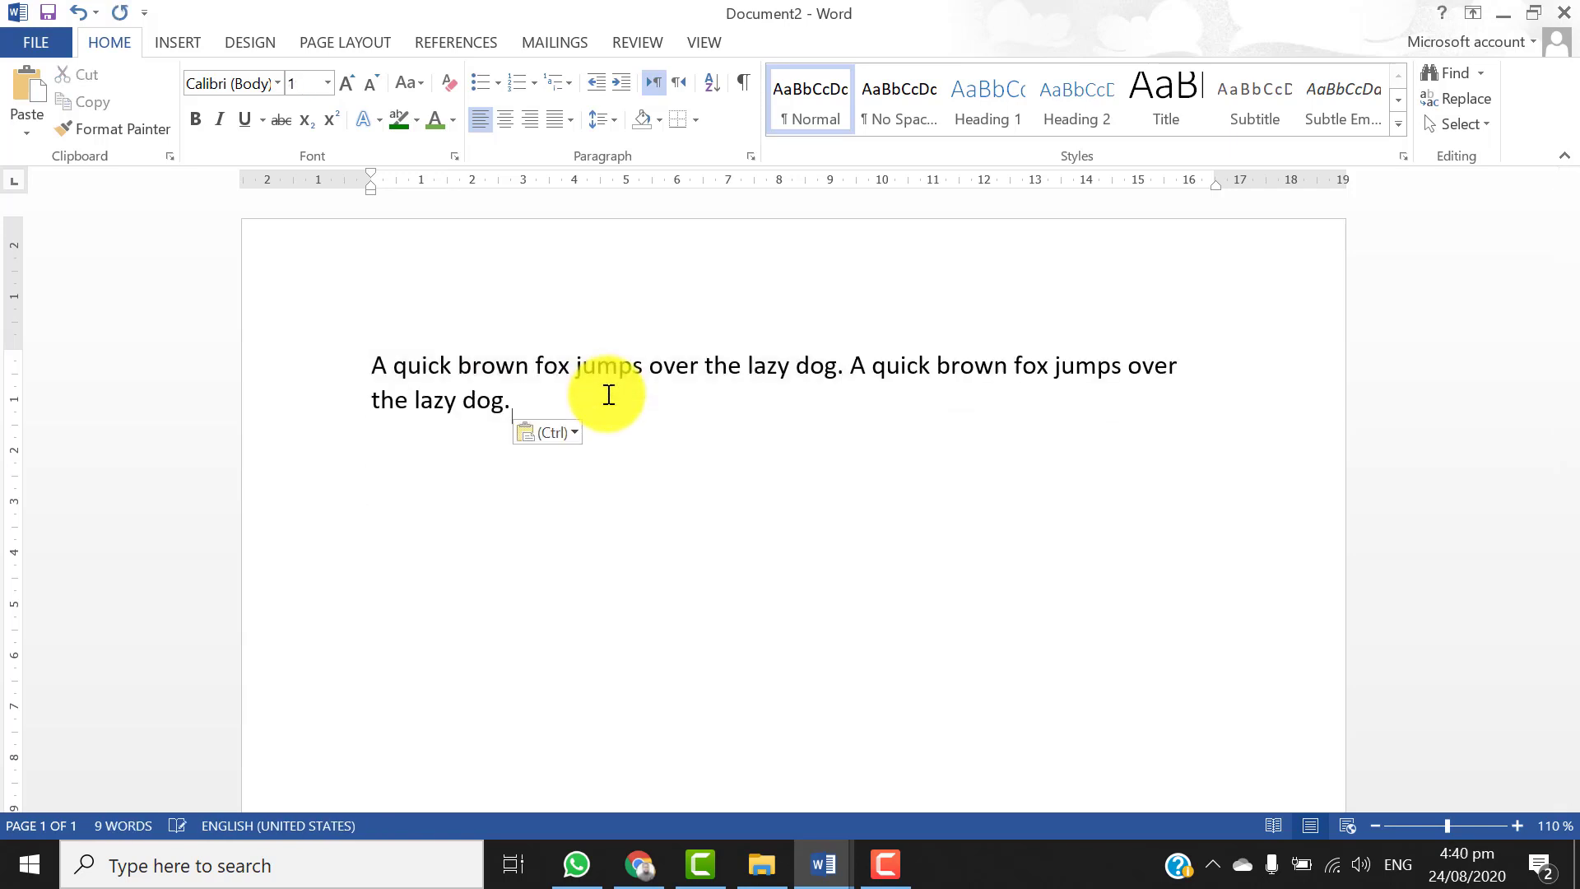
key("Return")
key("ctrl+v")
key("BackSpace")
key("BackSpace")
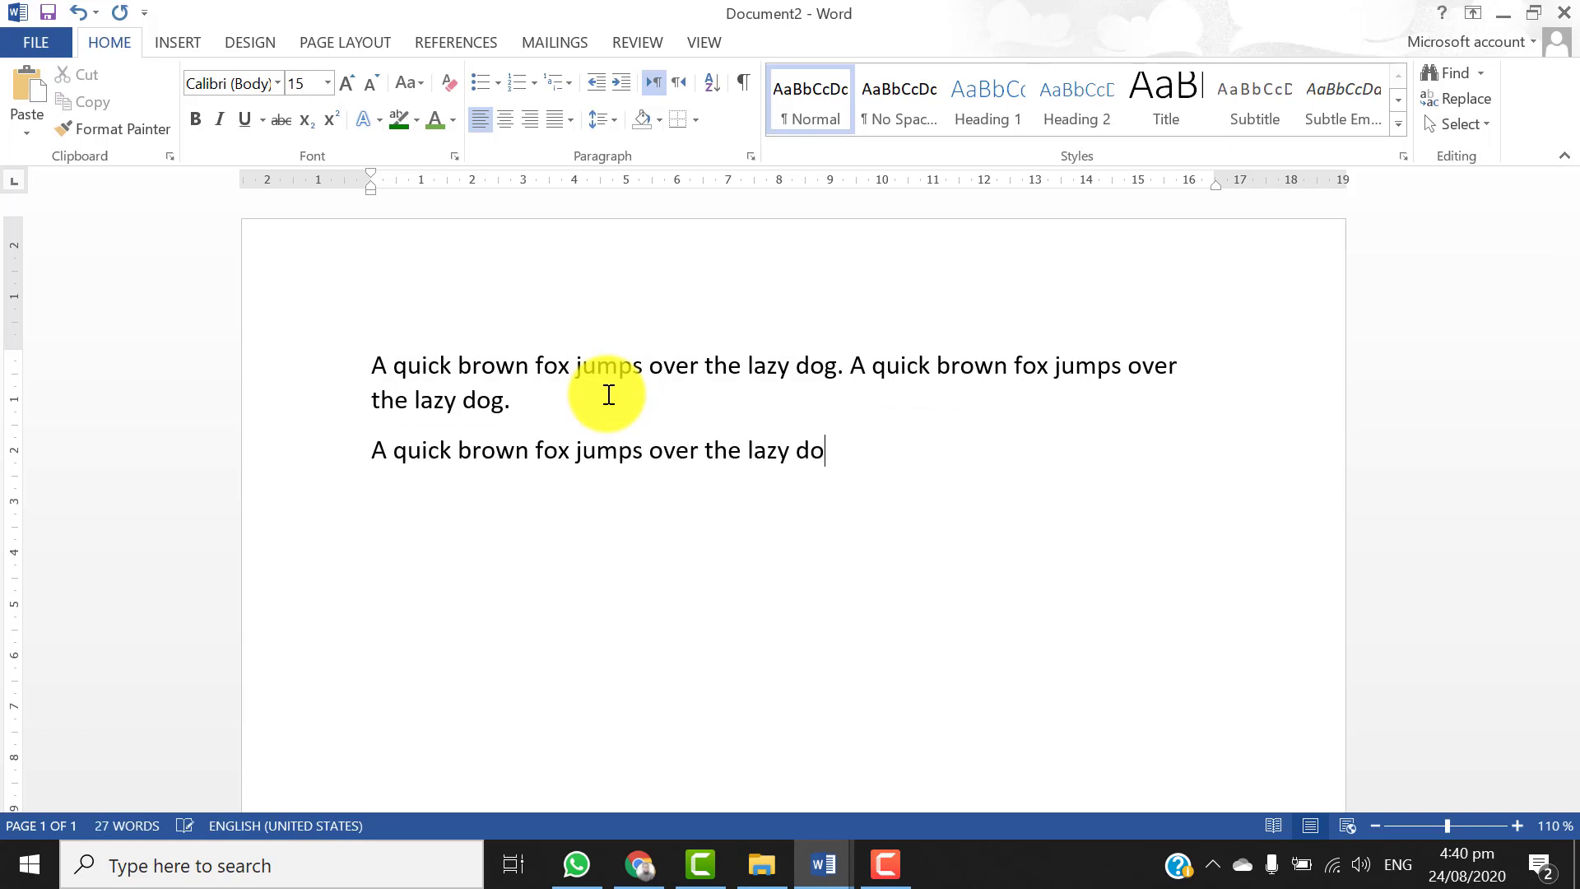
key("BackSpace")
key("shift+Home")
key("BackSpace")
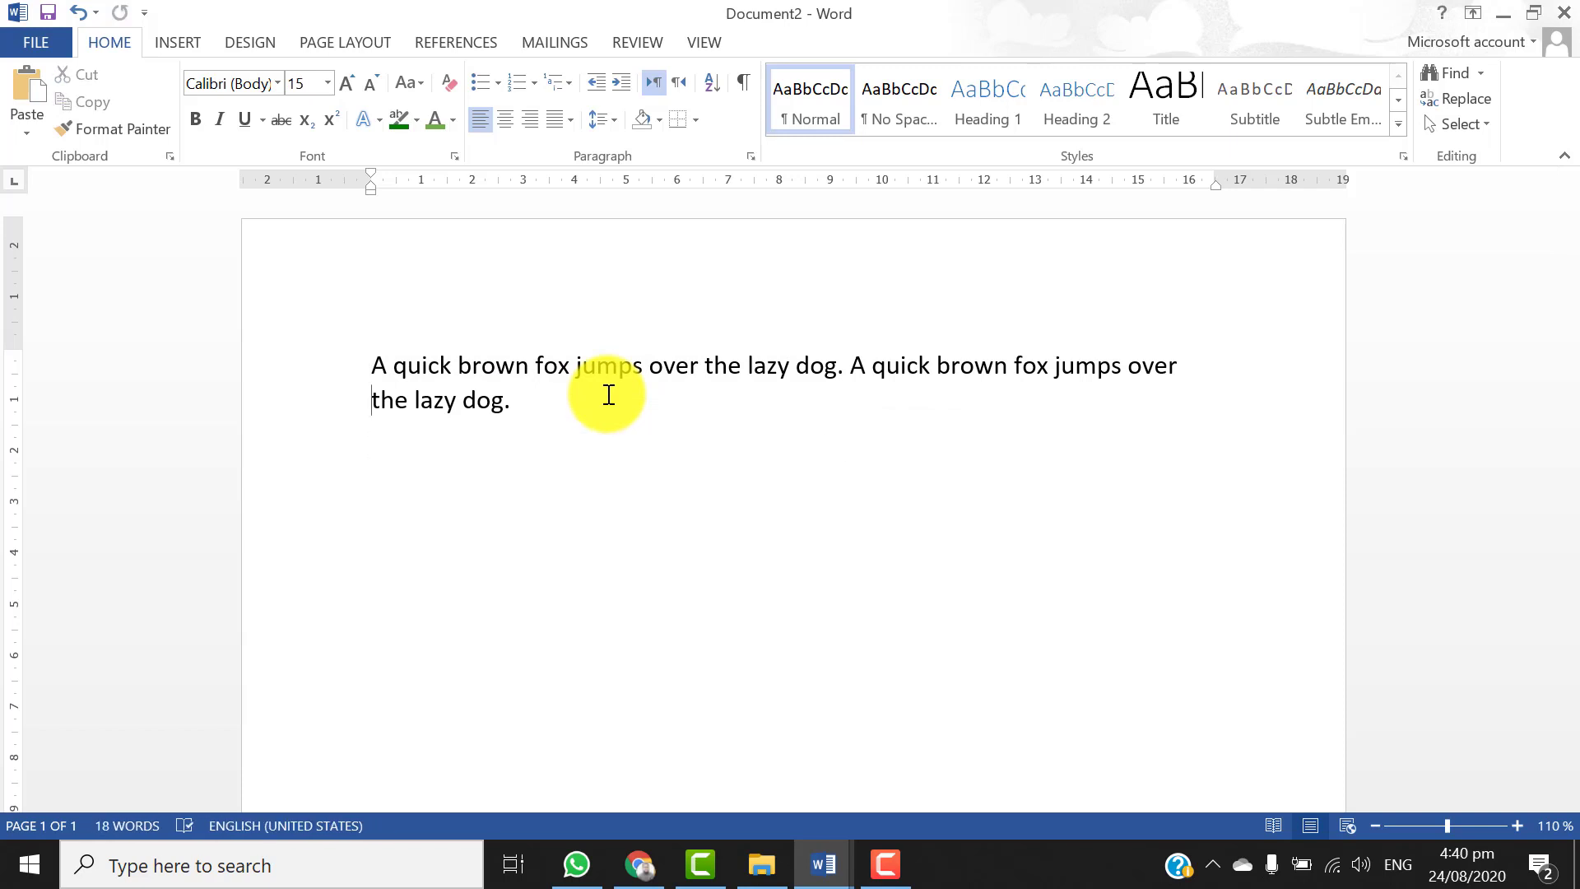
Copy both sentences and paste them repeatedly into one 198-word paragraph
key("ctrl+Home")
key("shift+Down")
key("shift+Down")
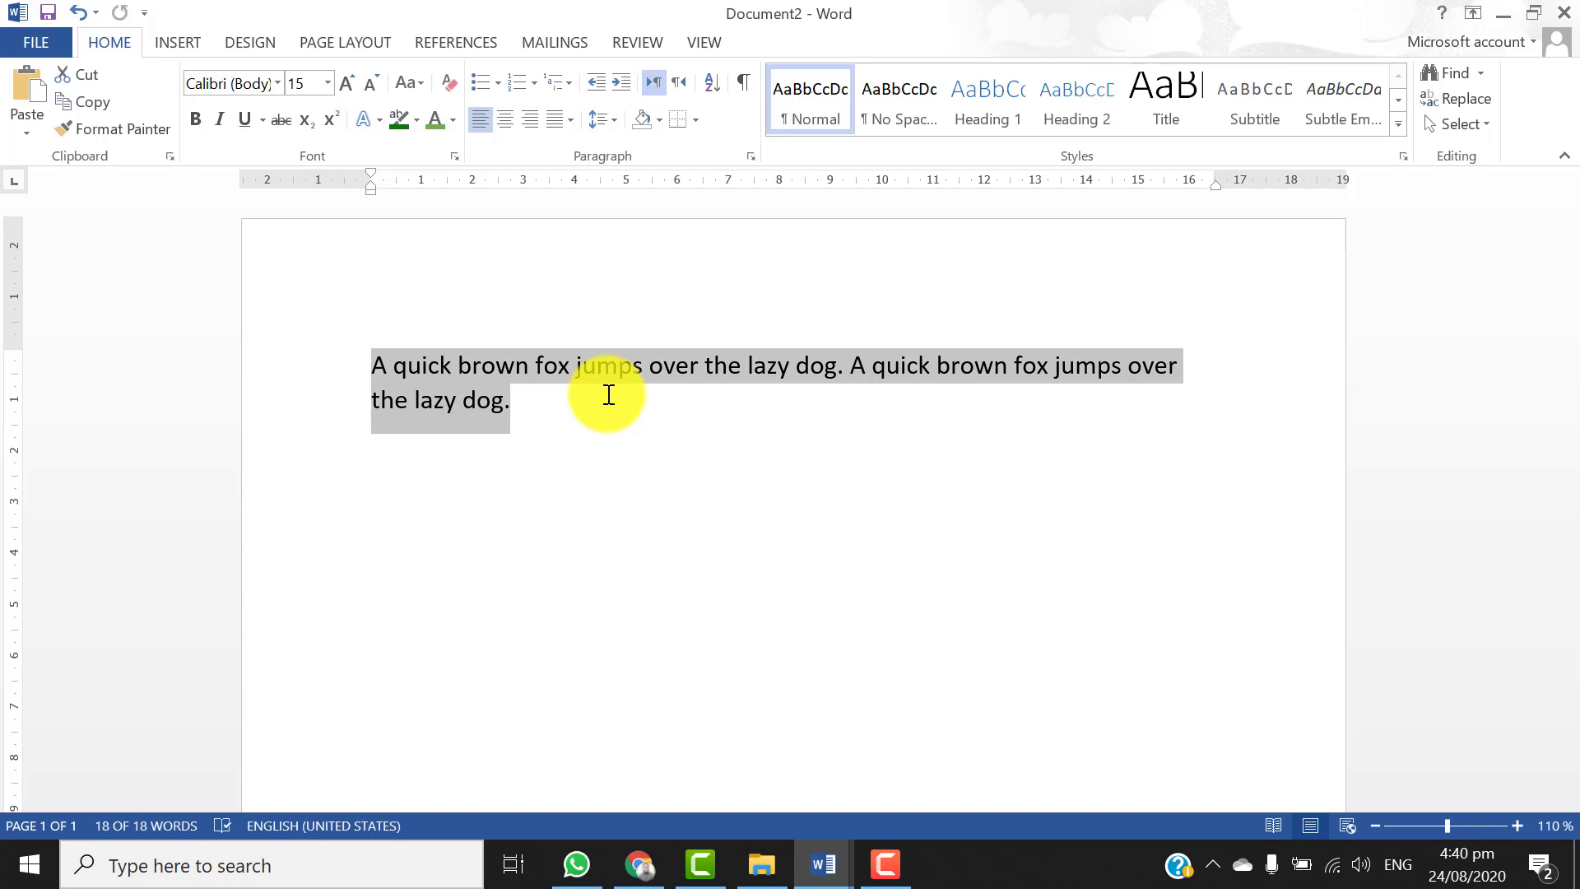
key("ctrl+c")
key("End")
key("ctrl+v")
key("ctrl+v")
key("ctrl+v")
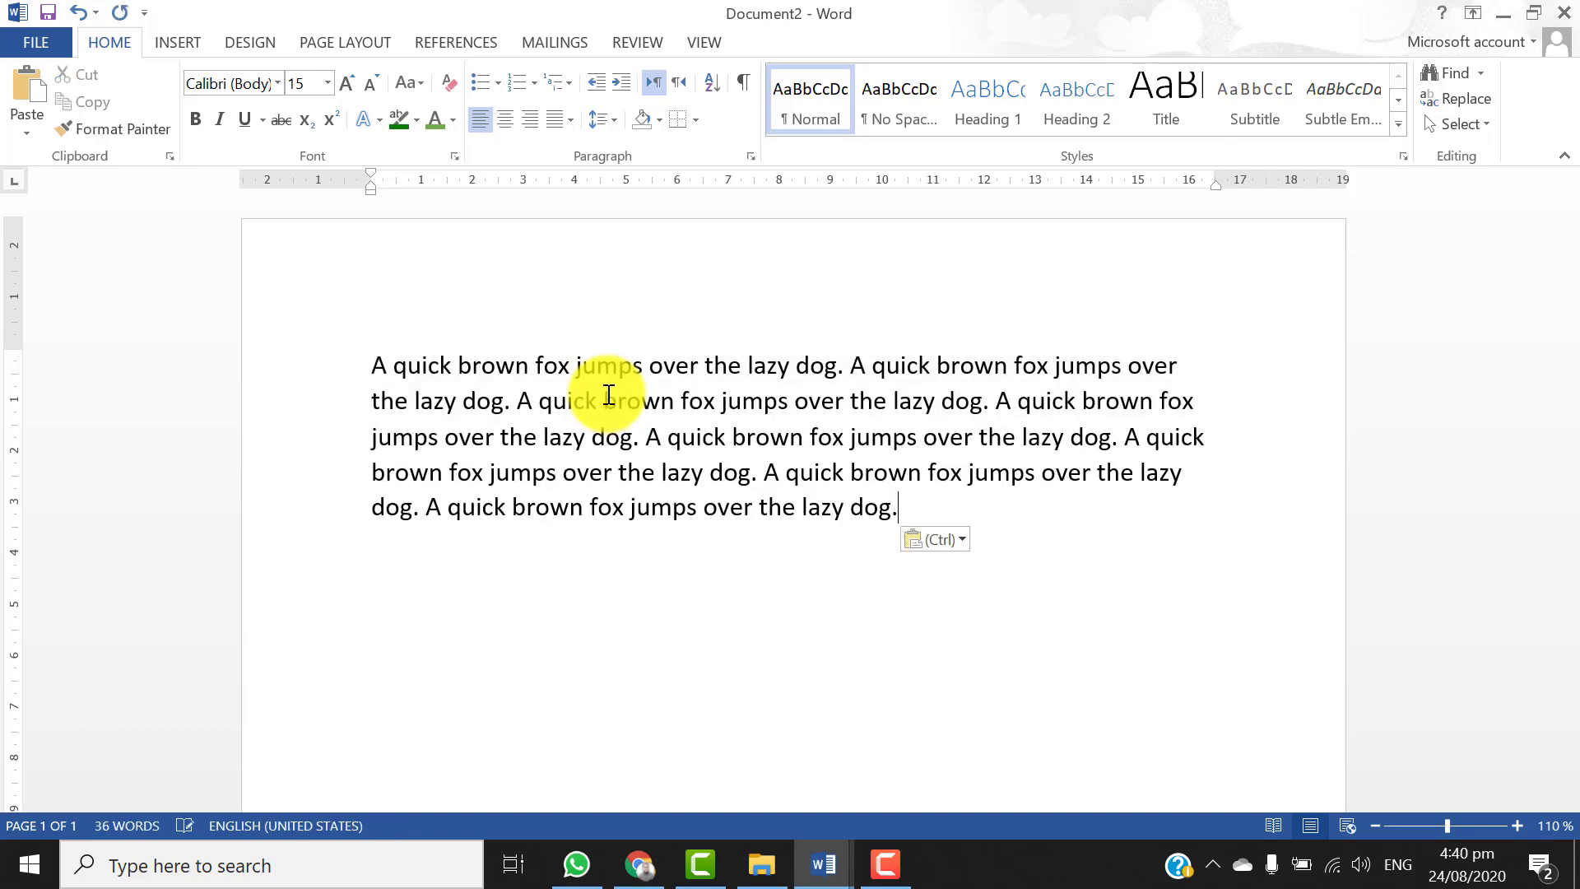
key("ctrl+v")
key("ctrl+v")
key("ctrl+v")
key("ctrl+v")
key("ctrl+v")
key("ctrl+v")
key("ctrl+v")
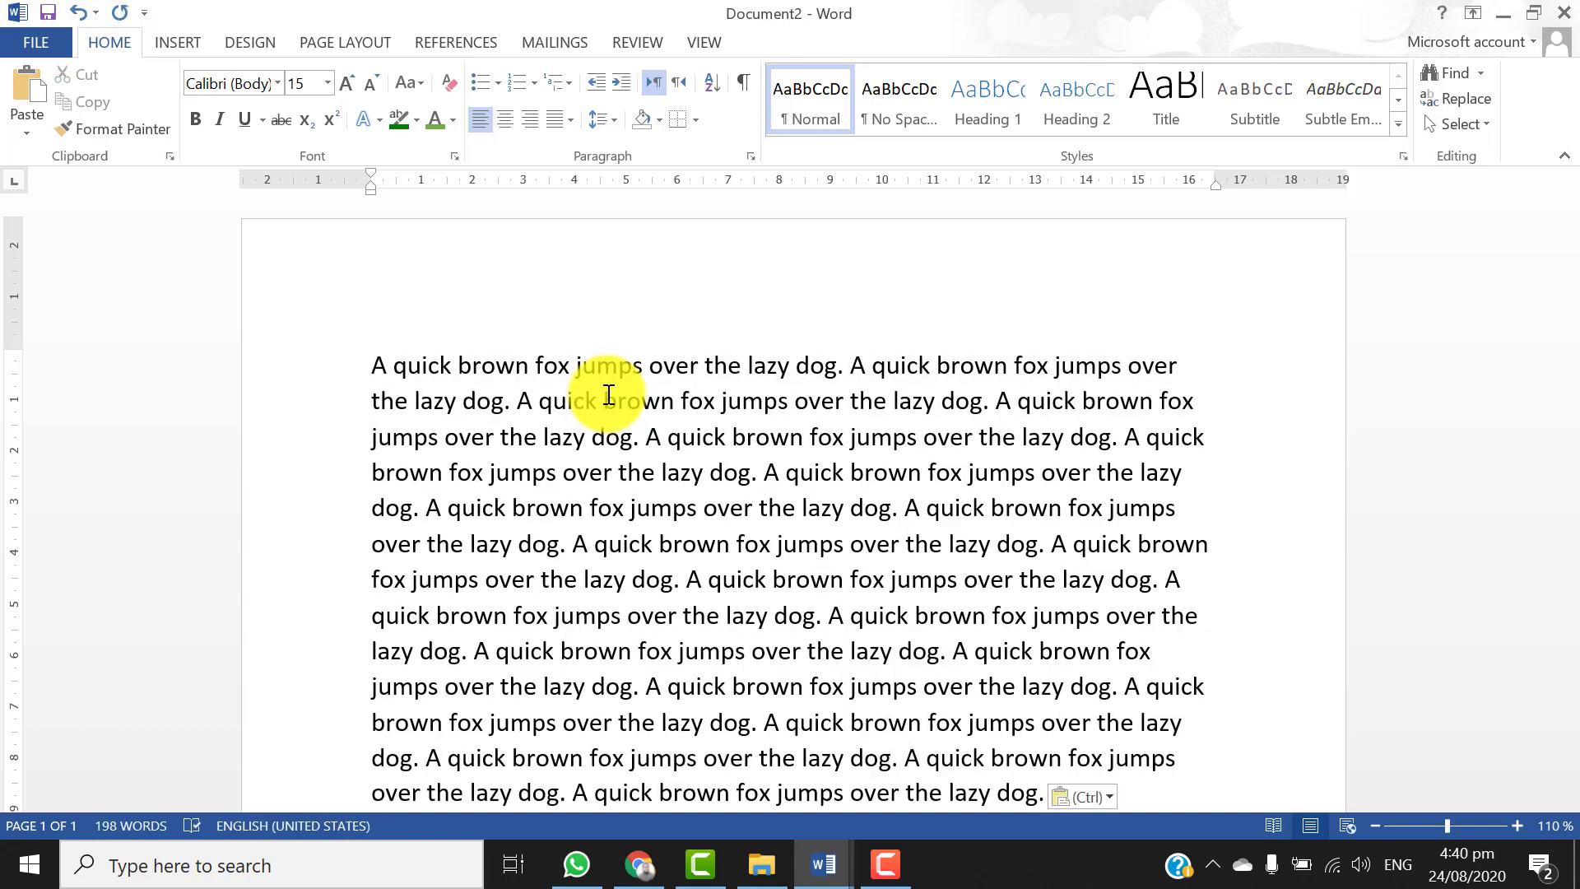
scroll(608, 395, "down", 2)
scroll(609, 395, "up", 1)
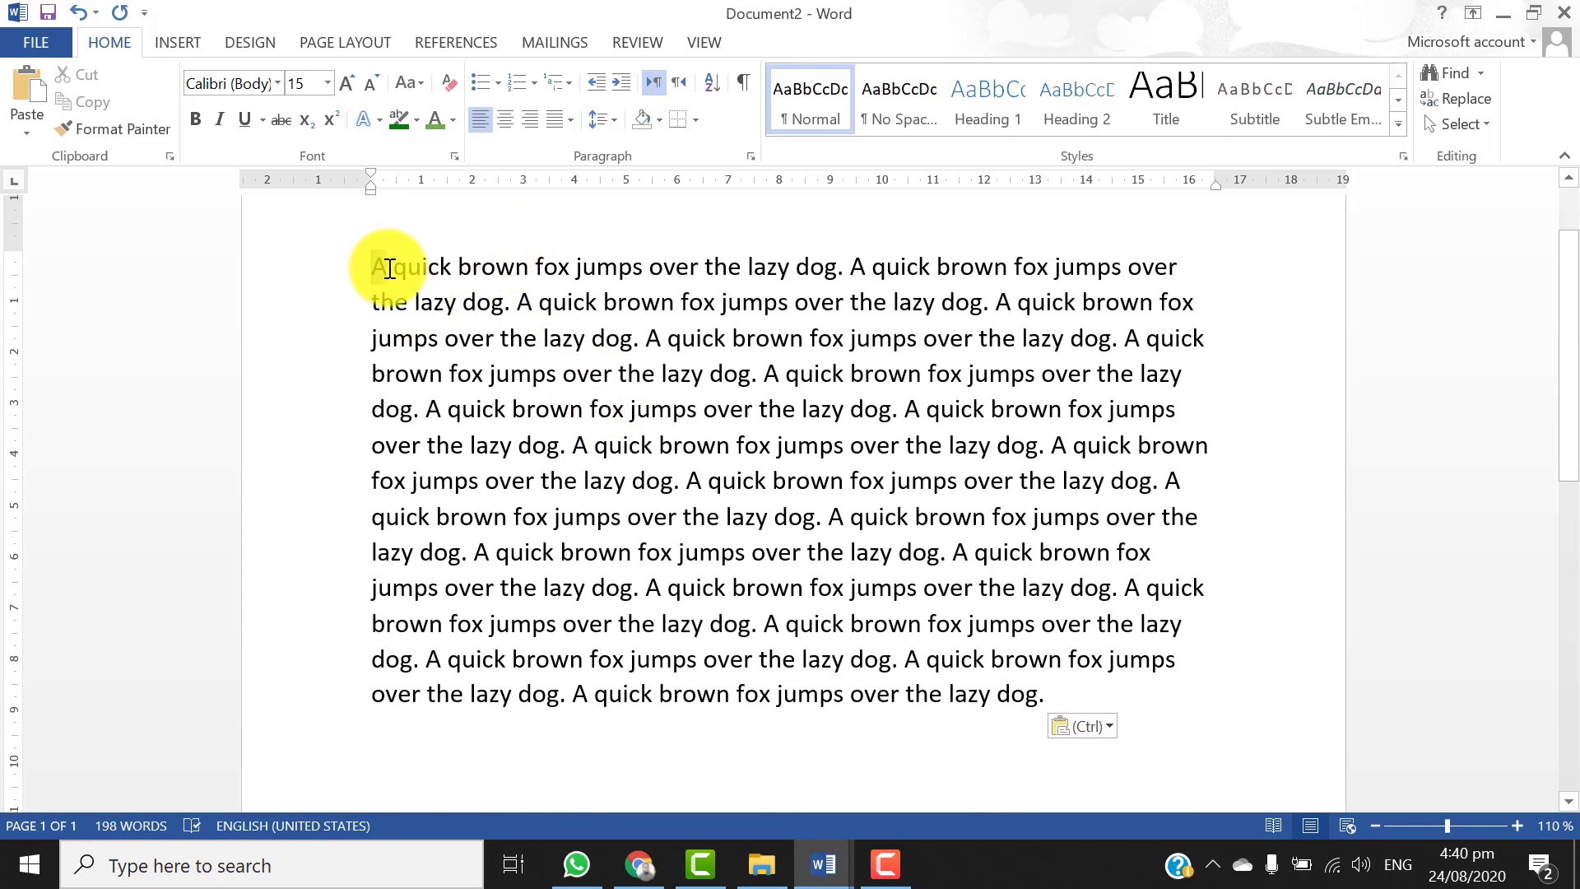
Select all text and set 1.15 line spacing after trying 3.0 and 1.0
left_click_drag(372, 266, 450, 295)
key("ctrl+a")
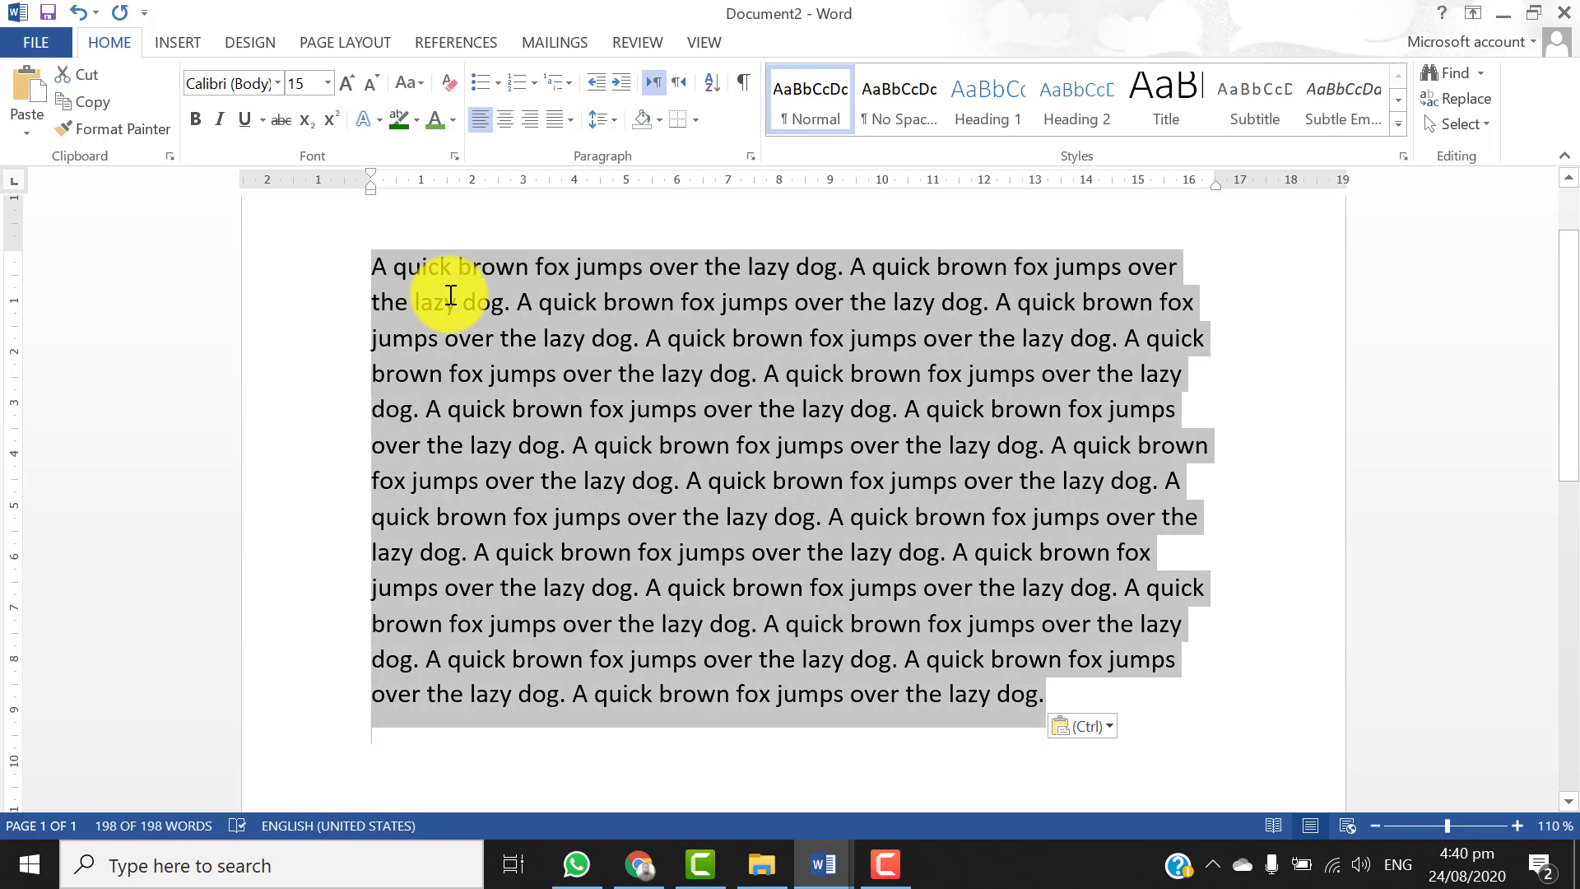
left_click(616, 123)
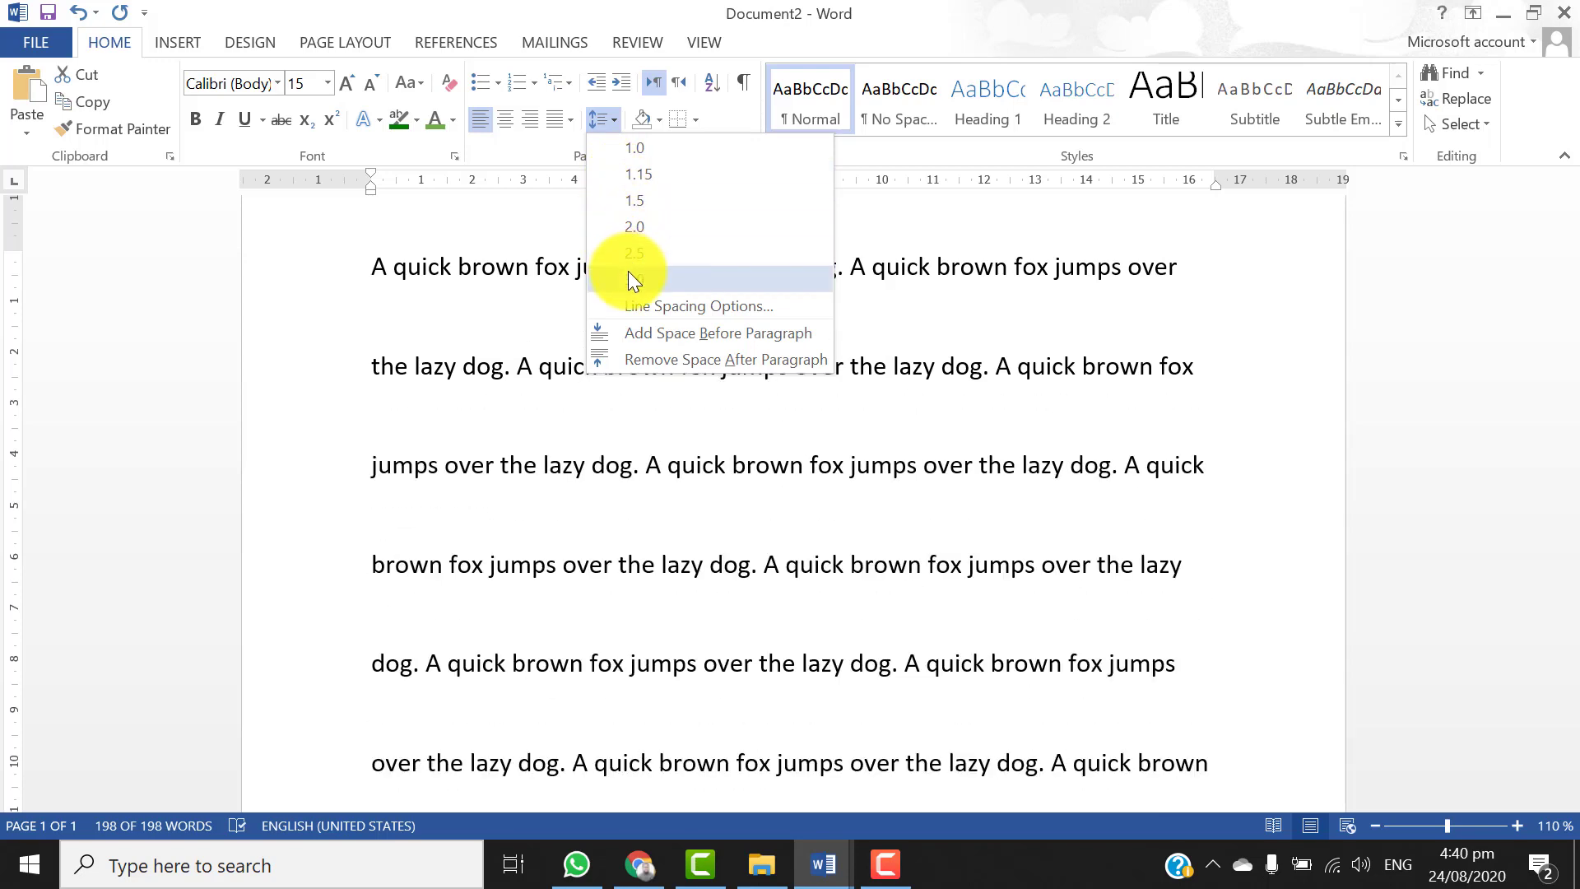
left_click(628, 272)
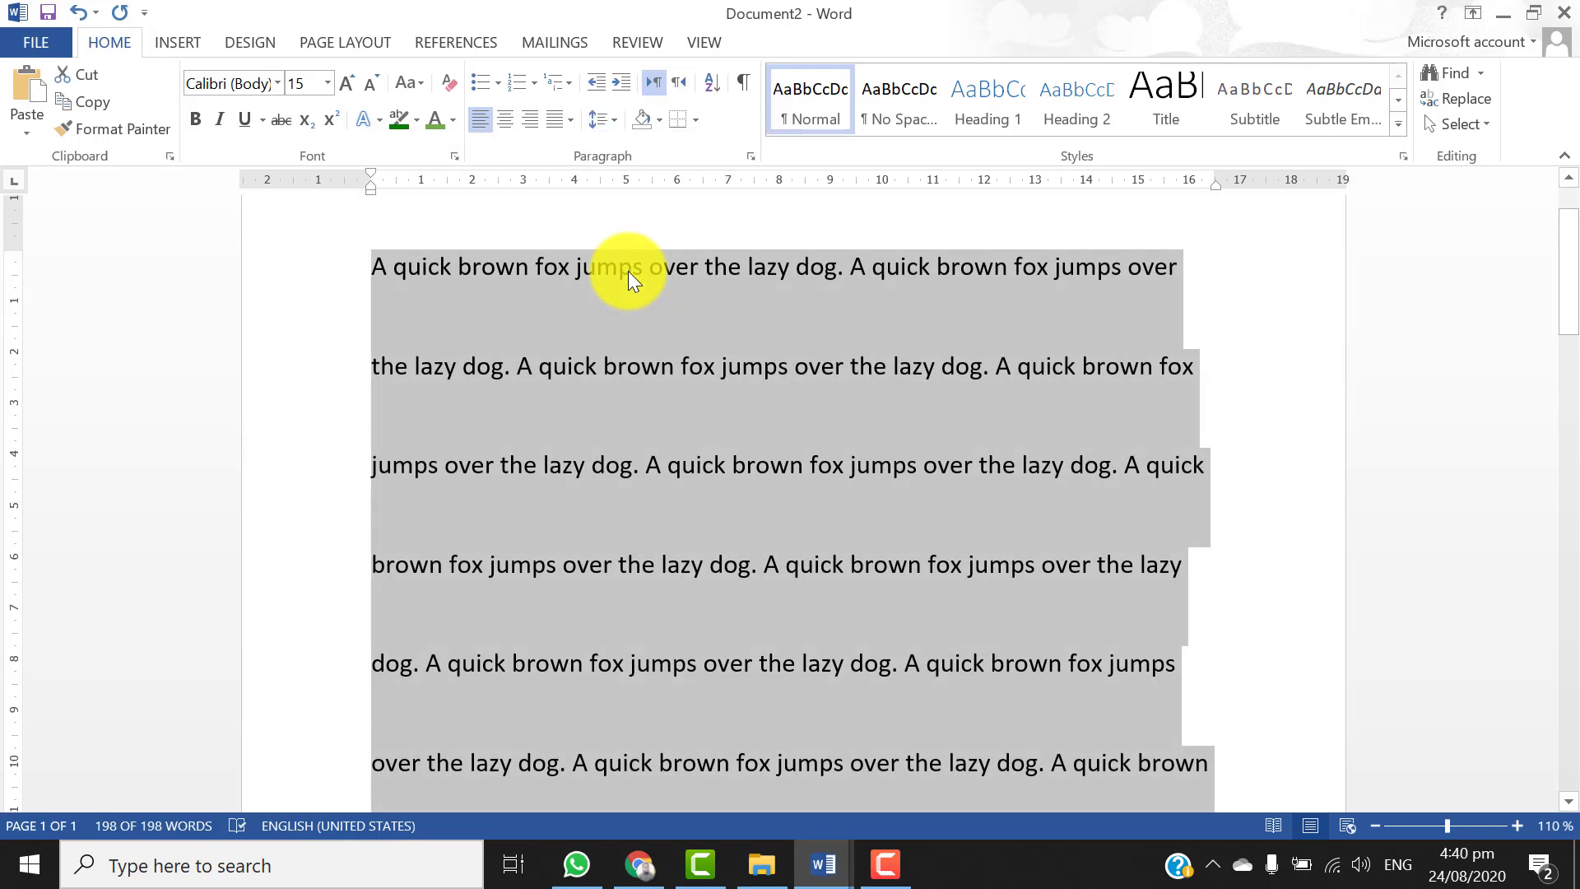
left_click(615, 121)
left_click(629, 153)
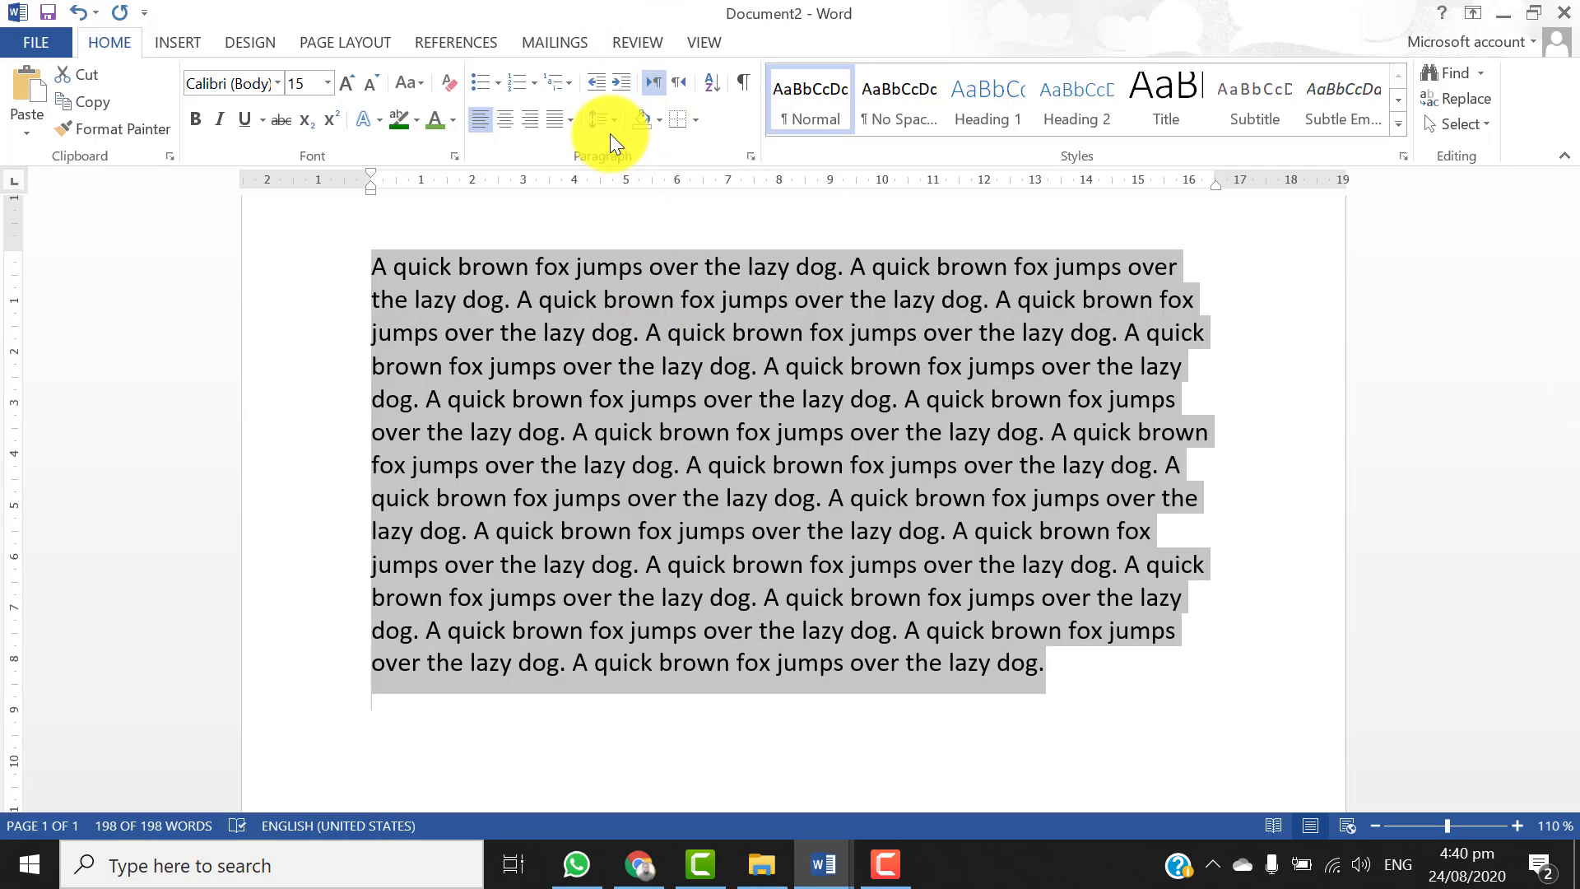
left_click(604, 121)
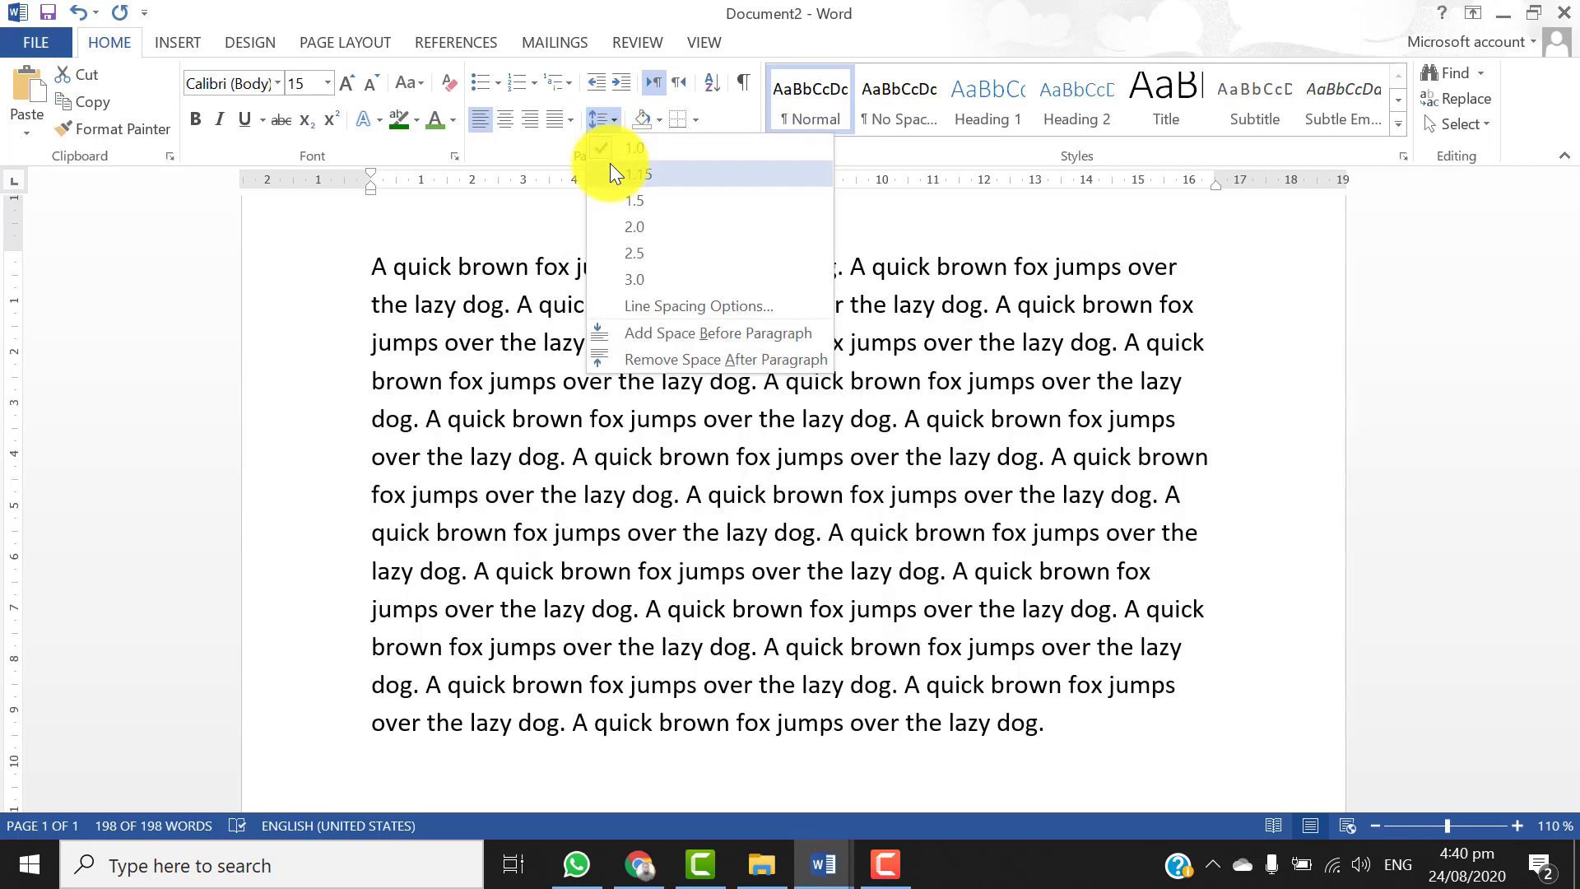
left_click(610, 169)
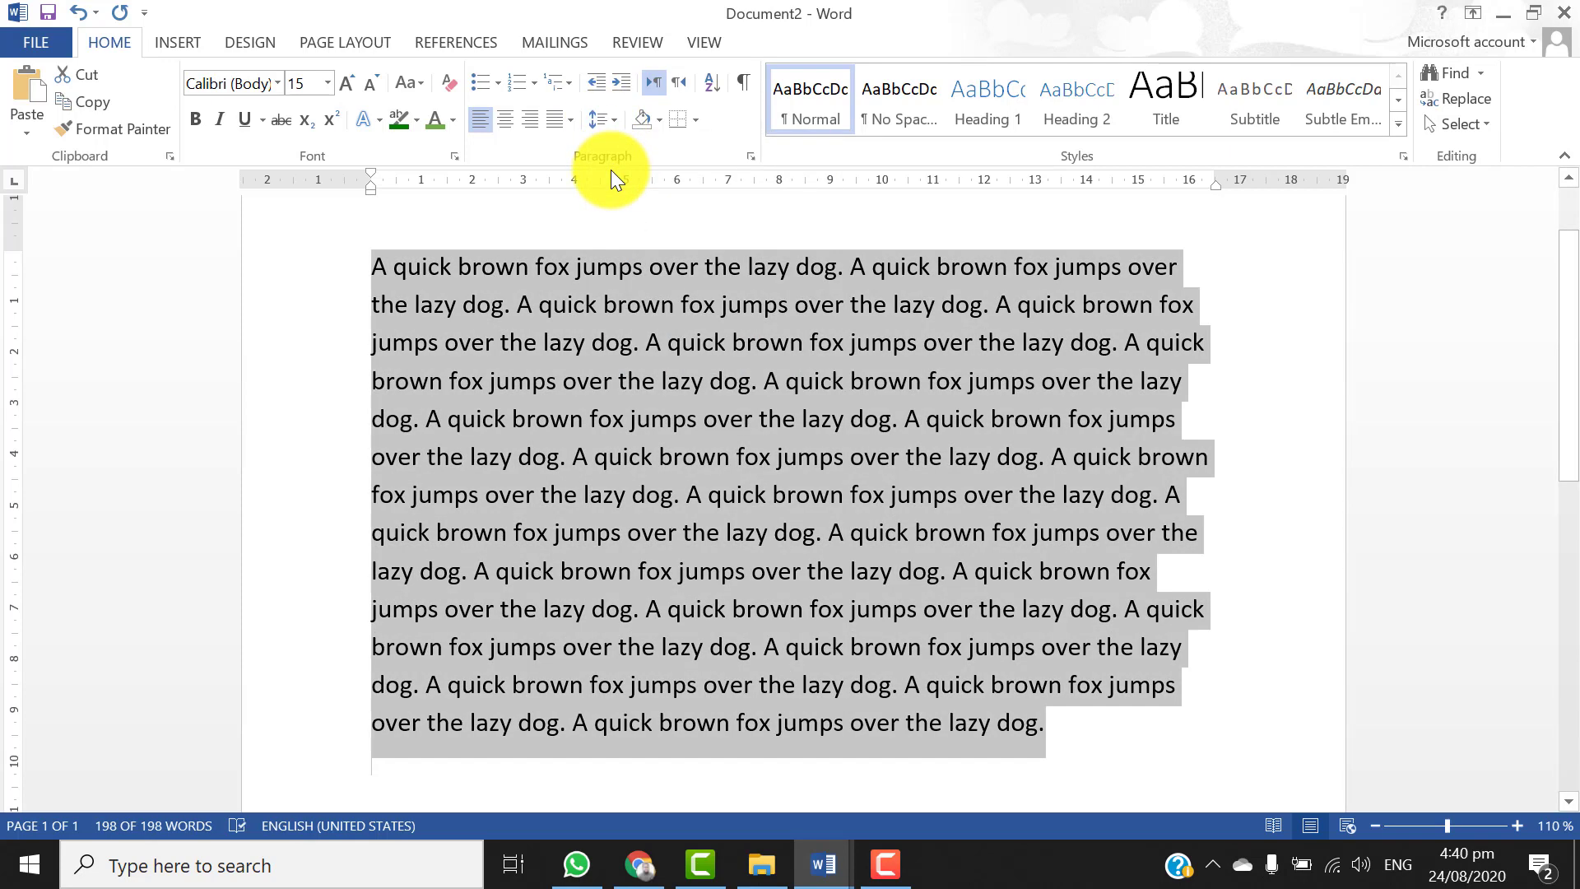
left_click(553, 125)
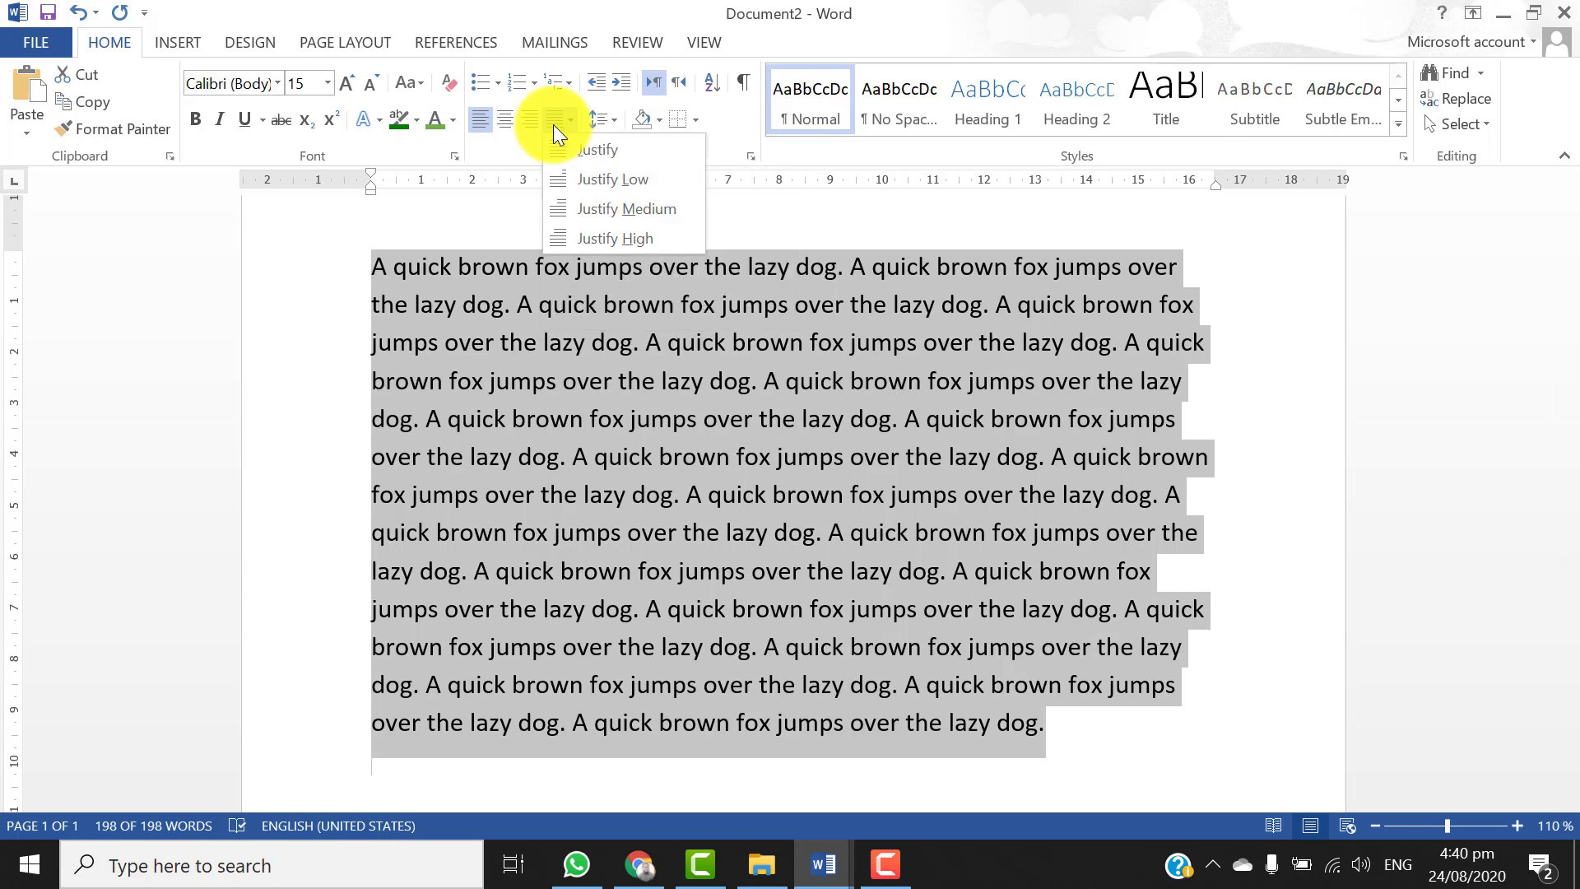
Apply Justify alignment so the fox paragraph runs flush to both margins
left_click(573, 146)
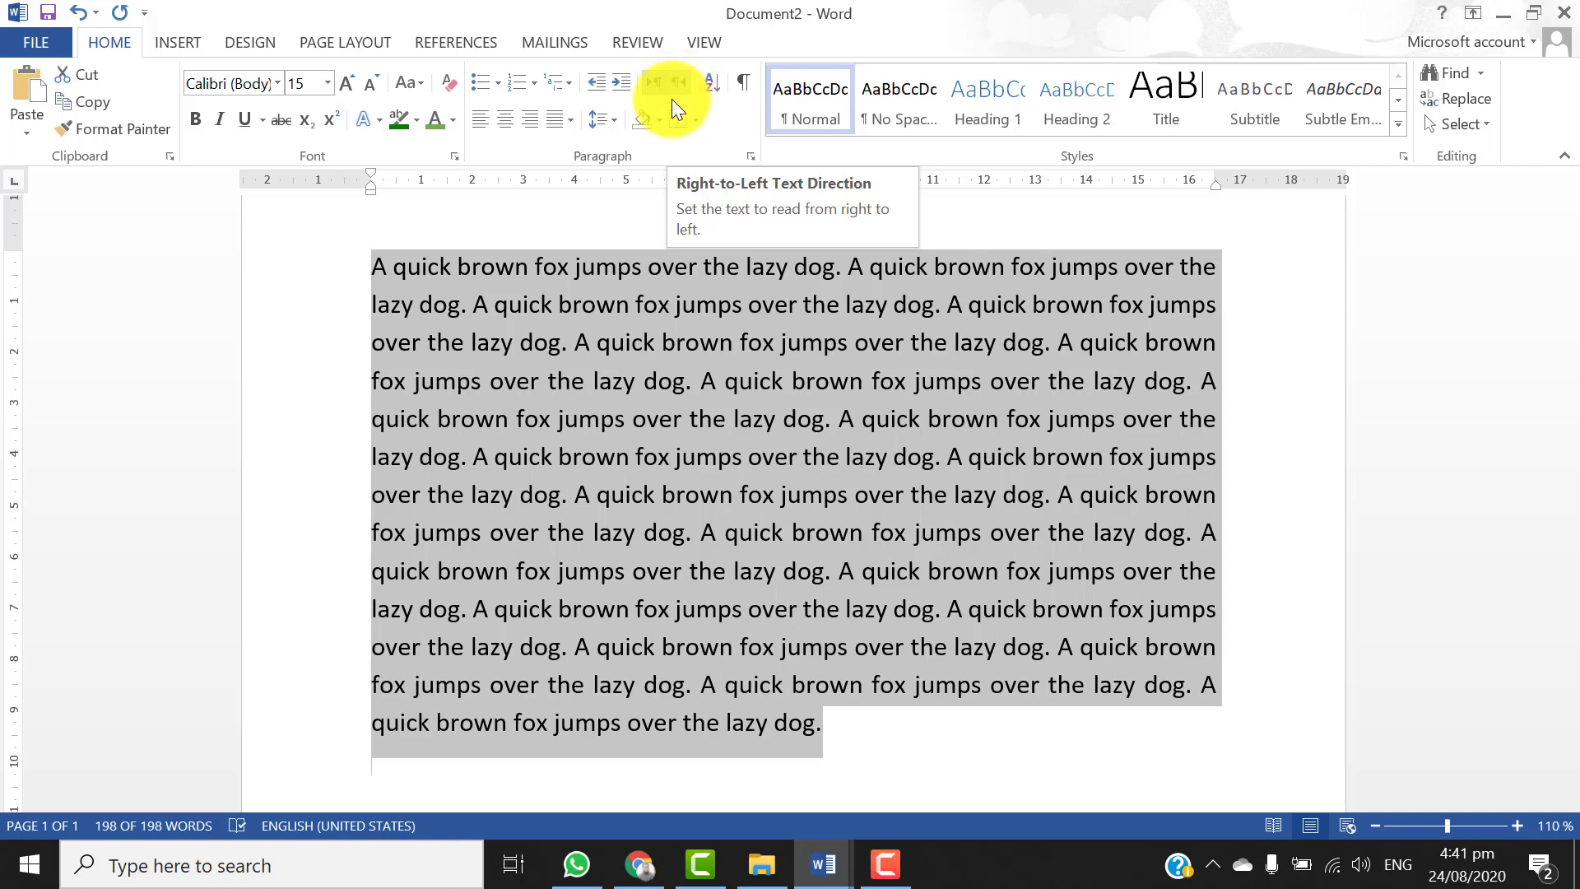
left_click(656, 121)
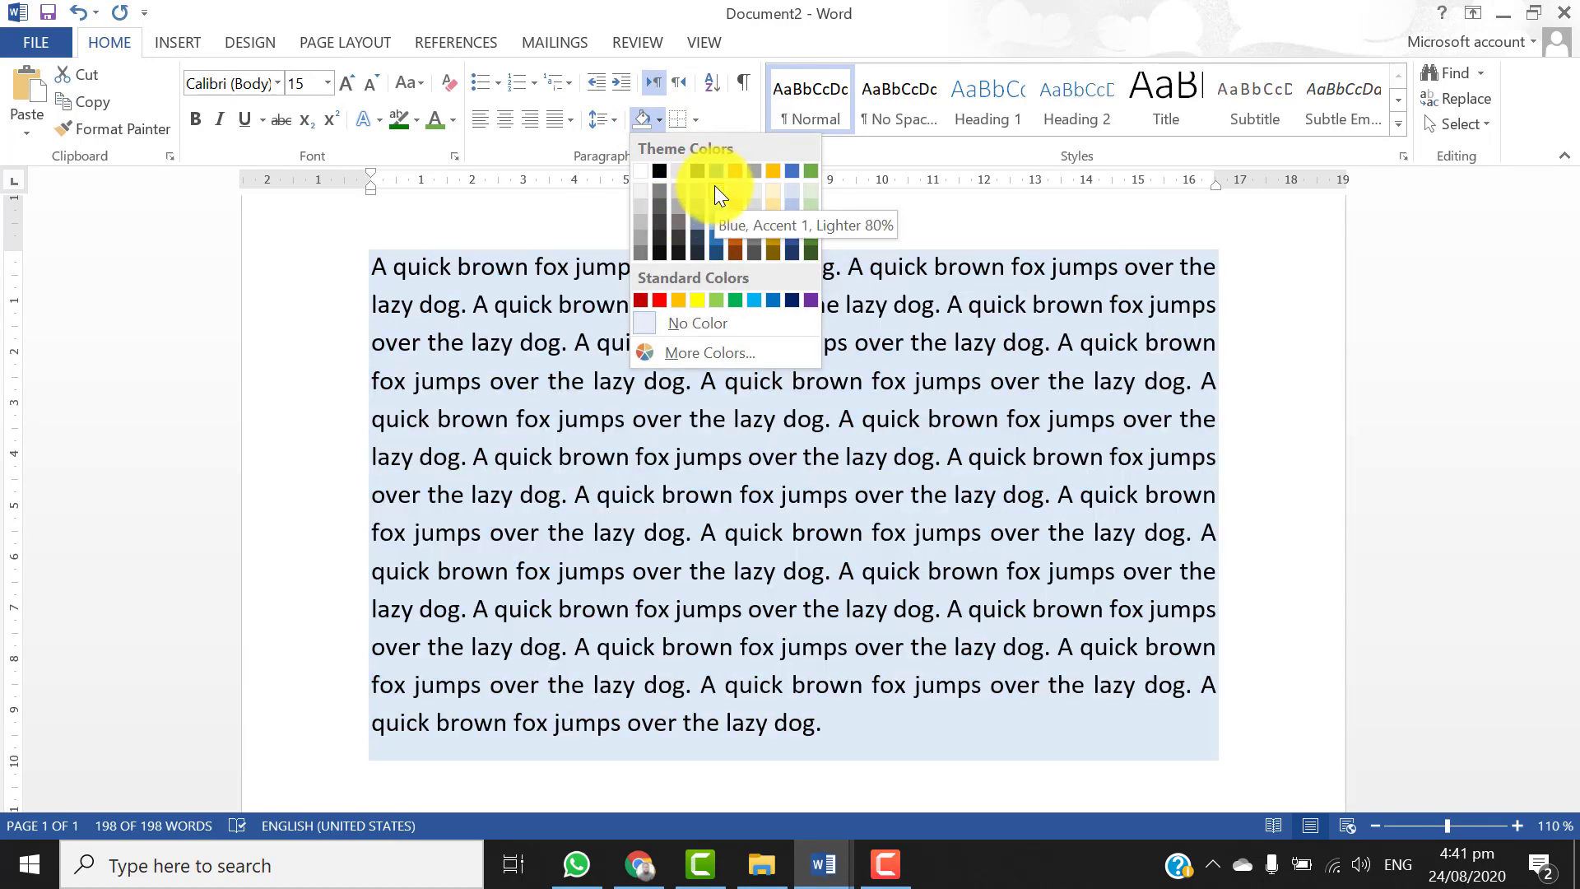
left_click(715, 191)
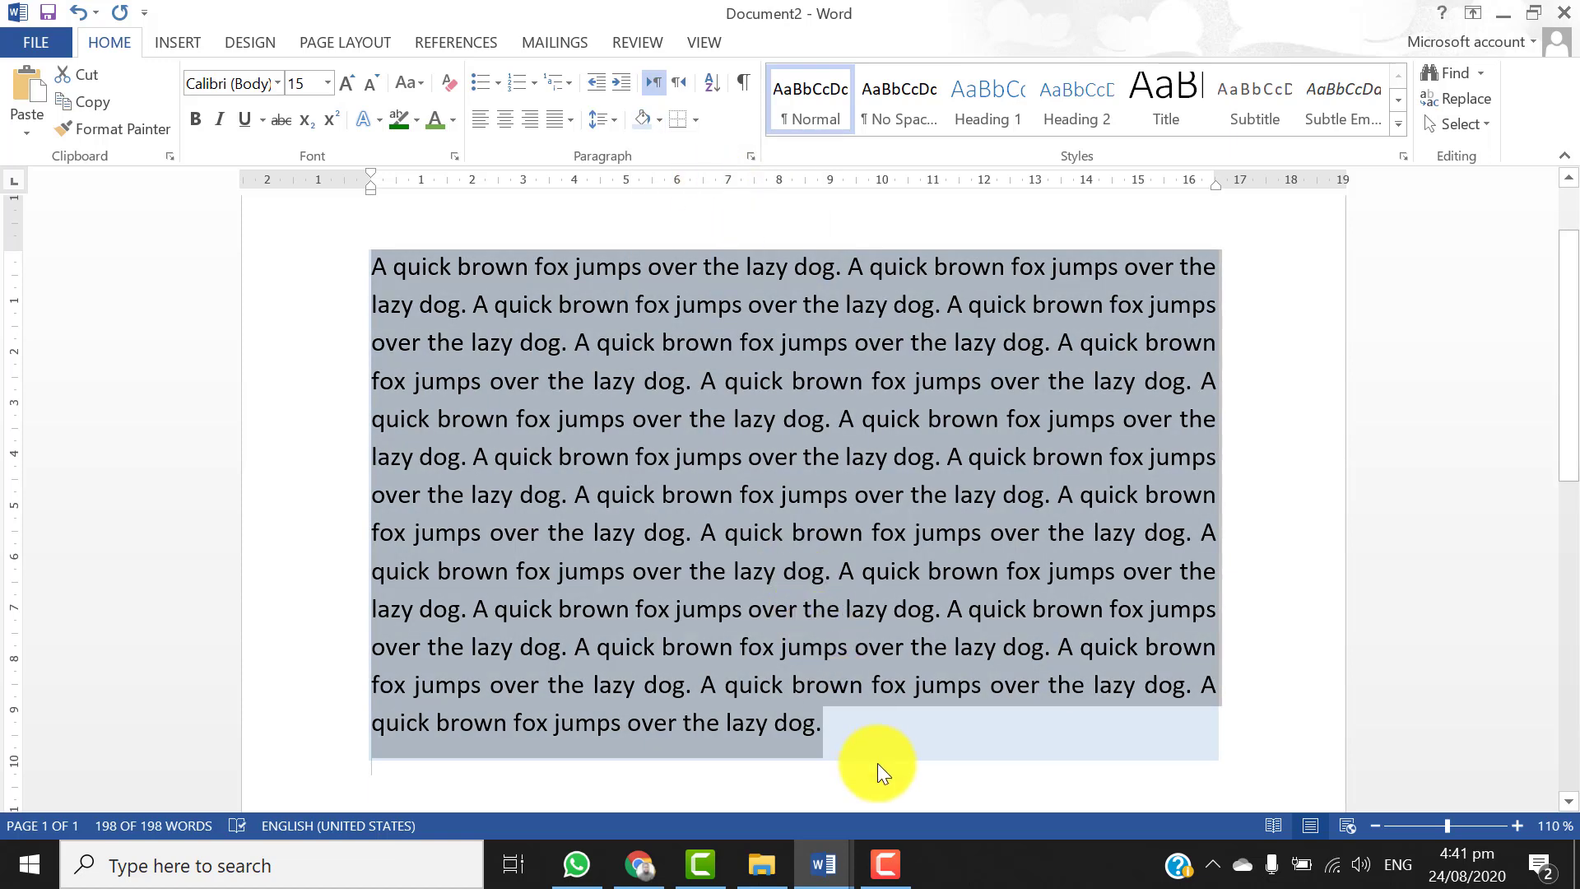
left_click(877, 763)
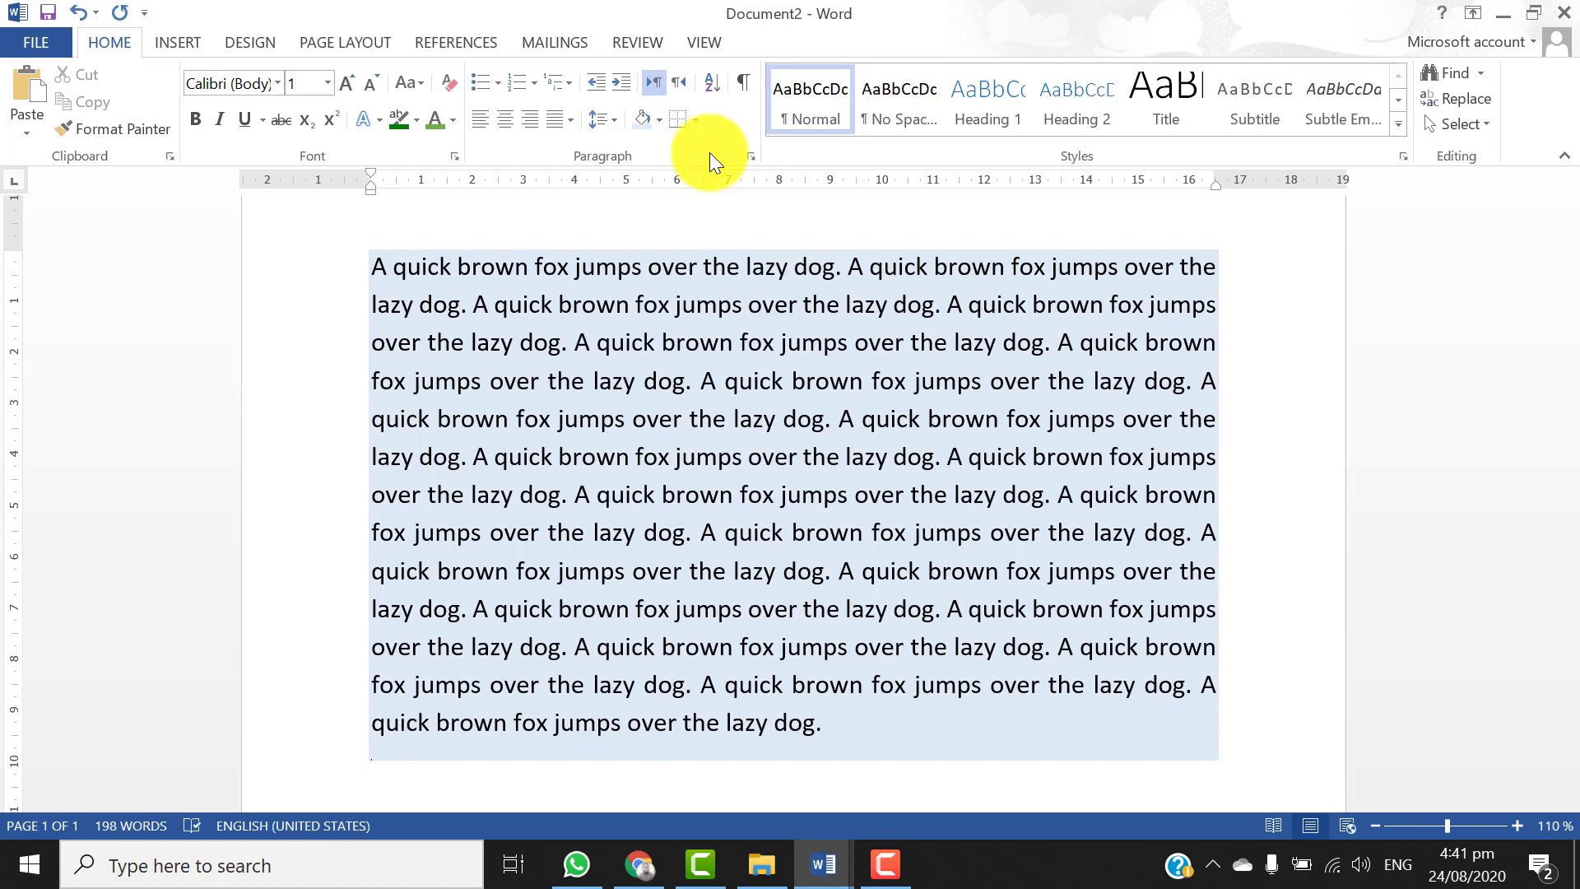
left_click(659, 121)
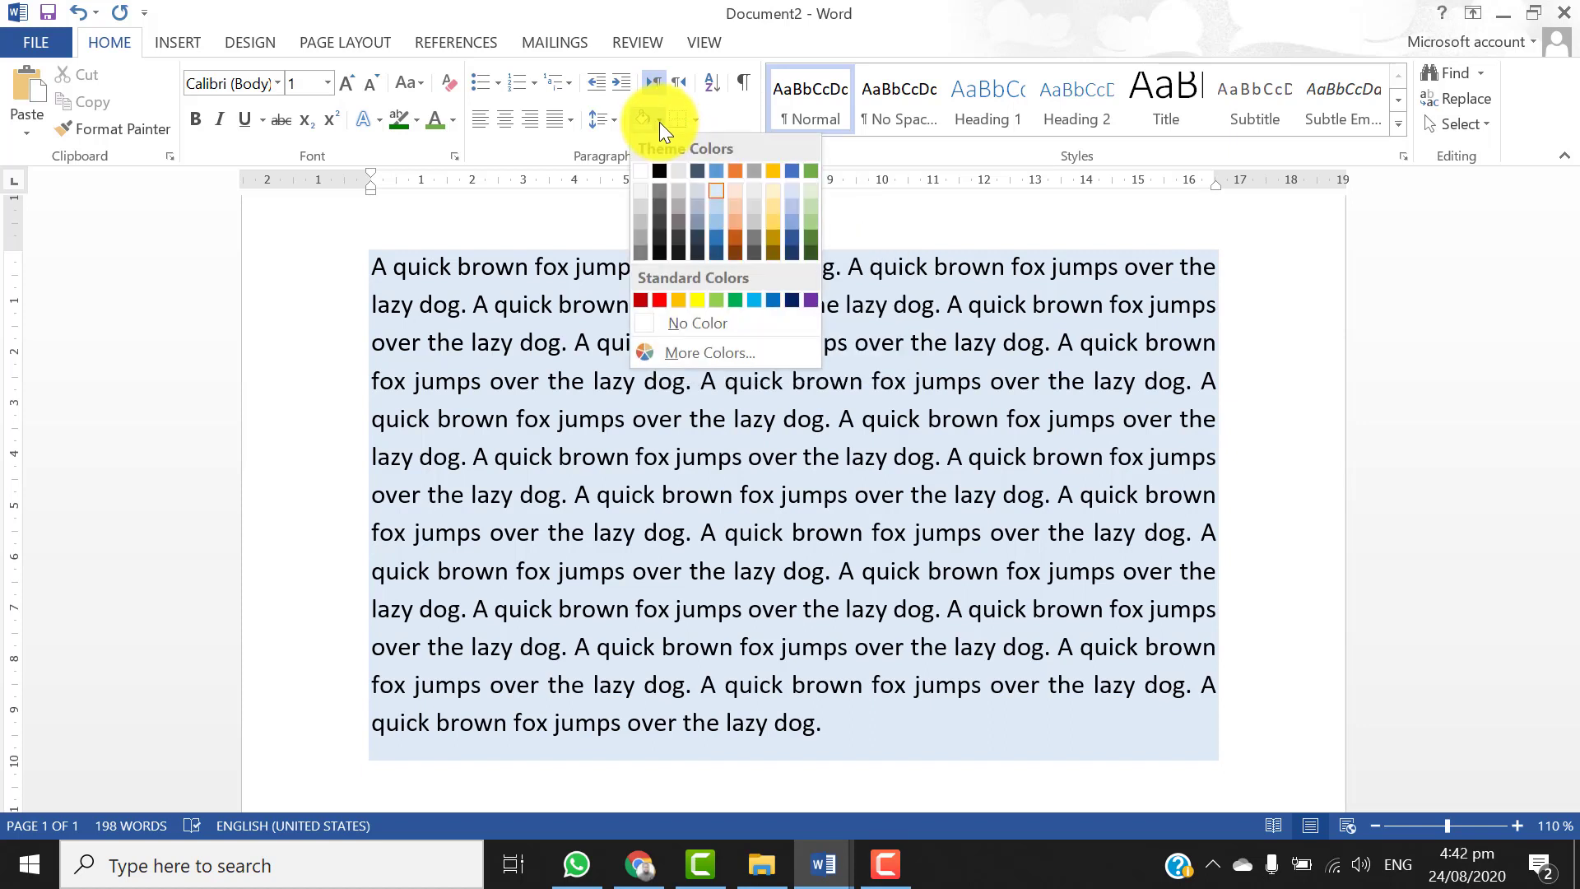
left_click(691, 323)
triple_click(721, 468)
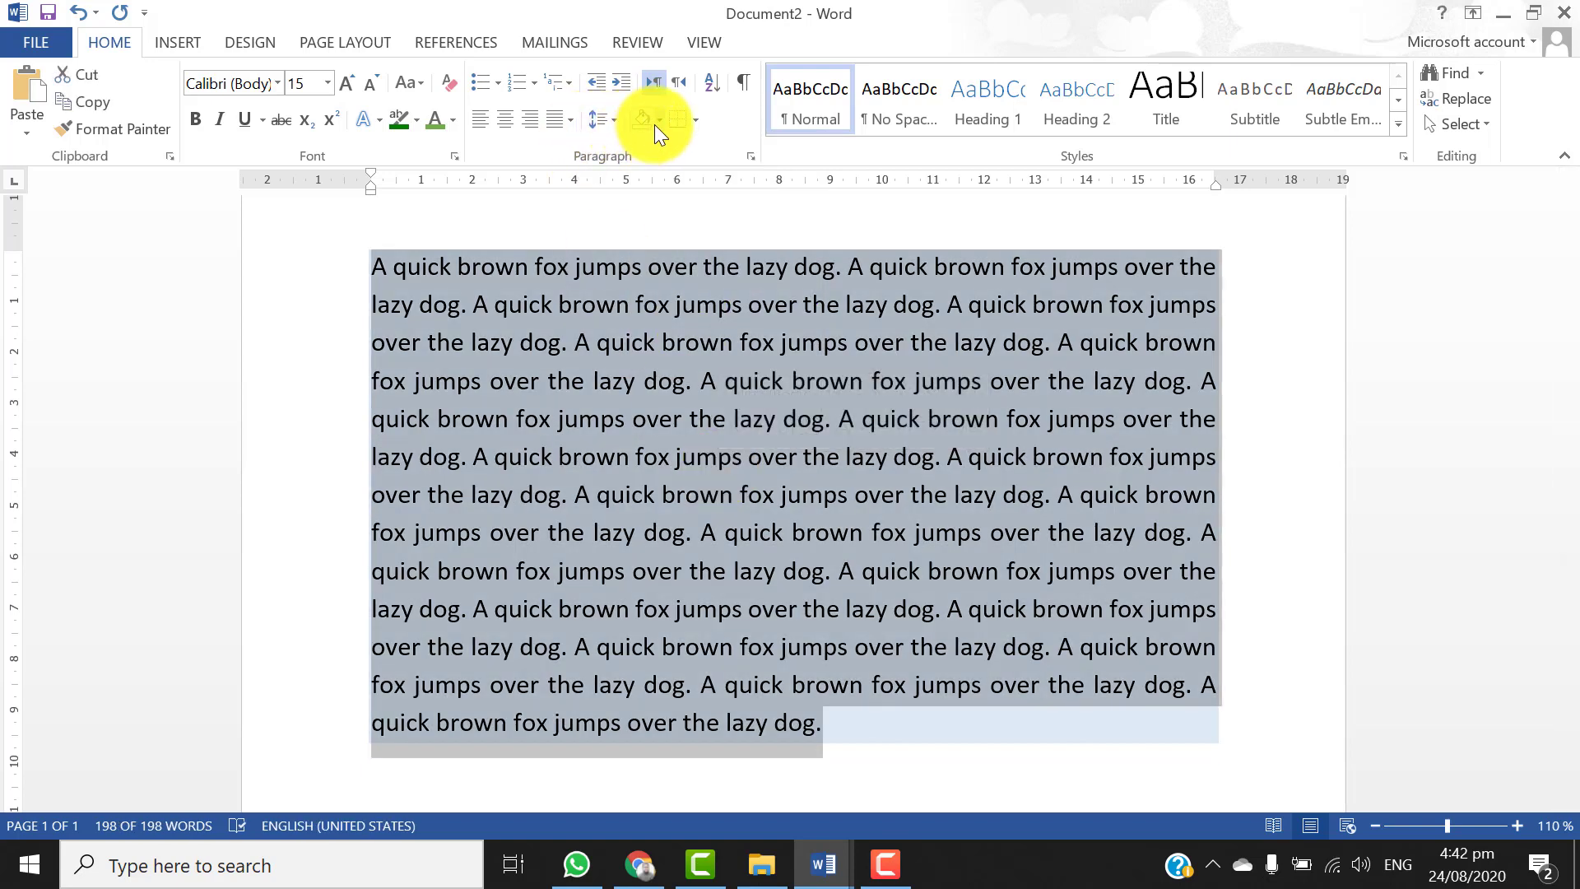
left_click(658, 122)
left_click(698, 321)
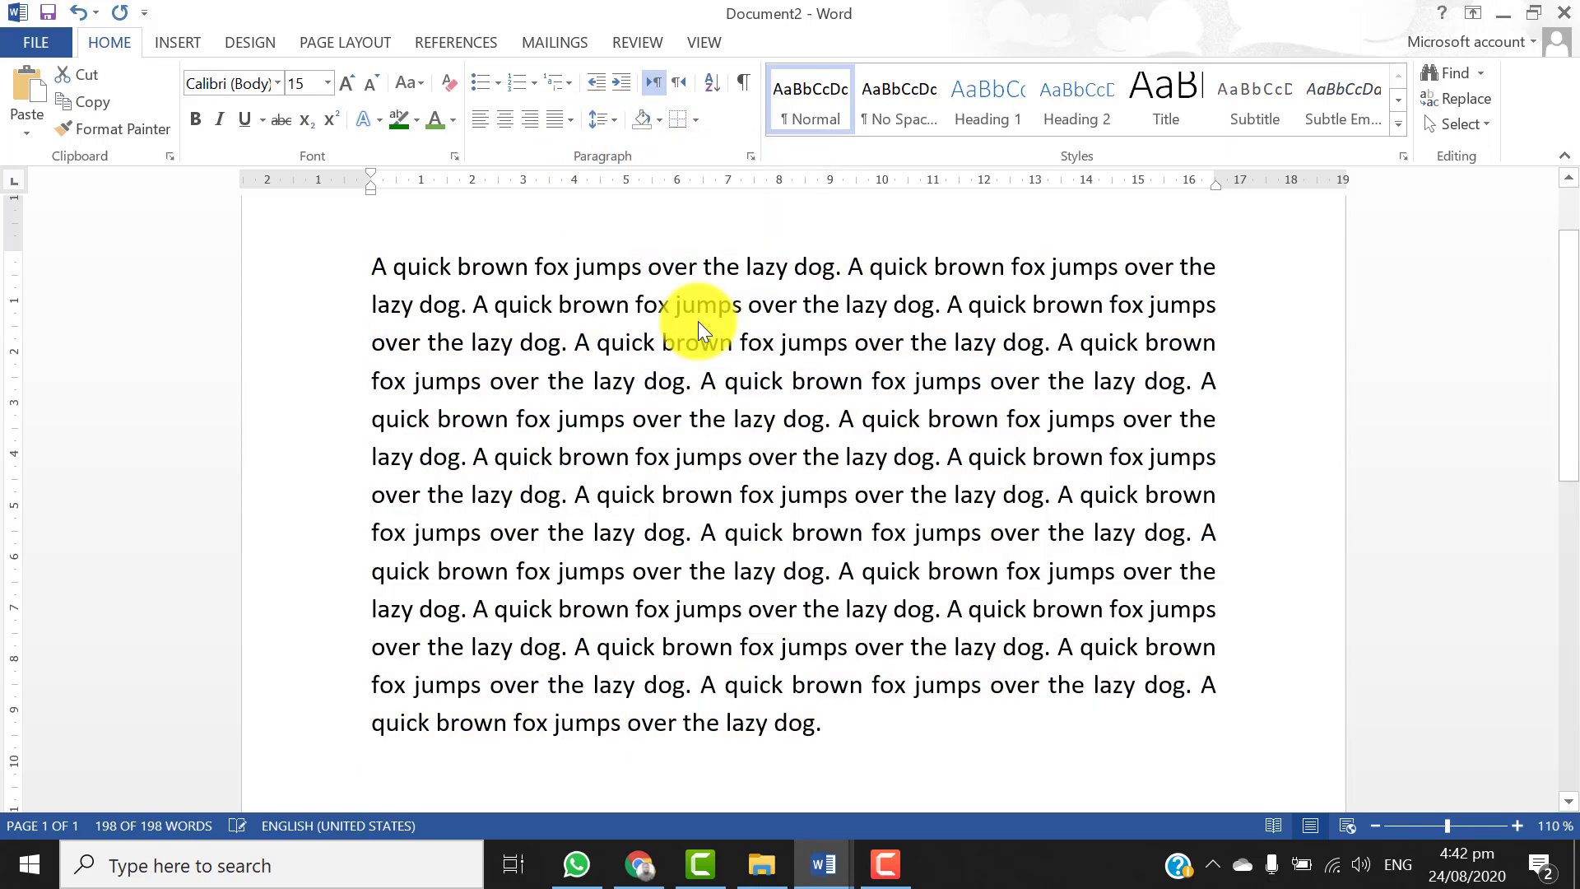
triple_click(697, 321)
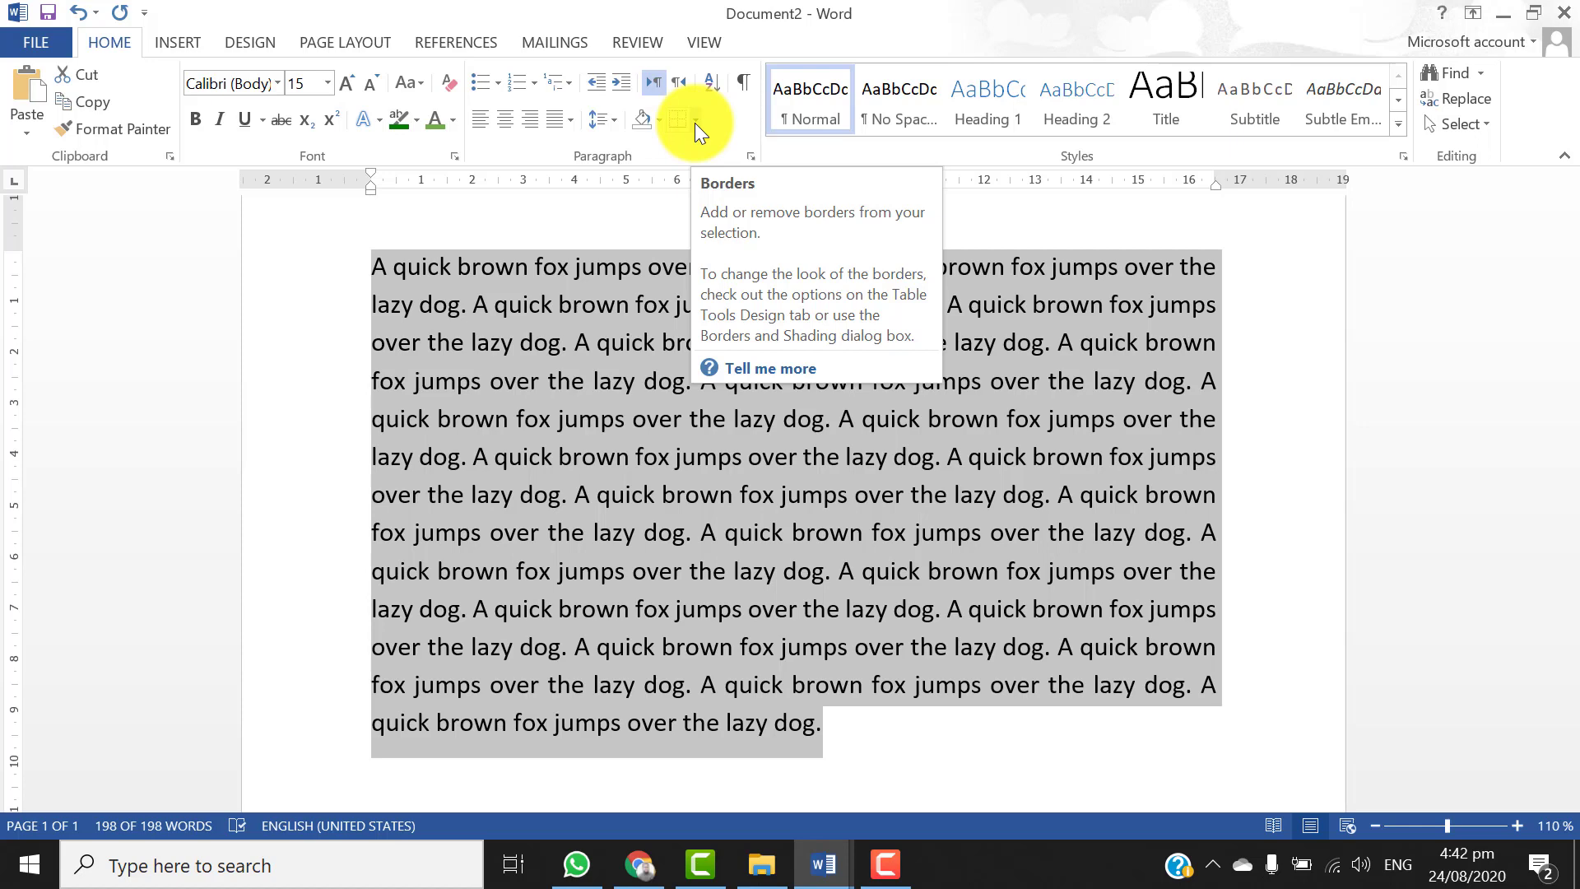
Add an Outside Borders box around the fox paragraph
left_click(694, 122)
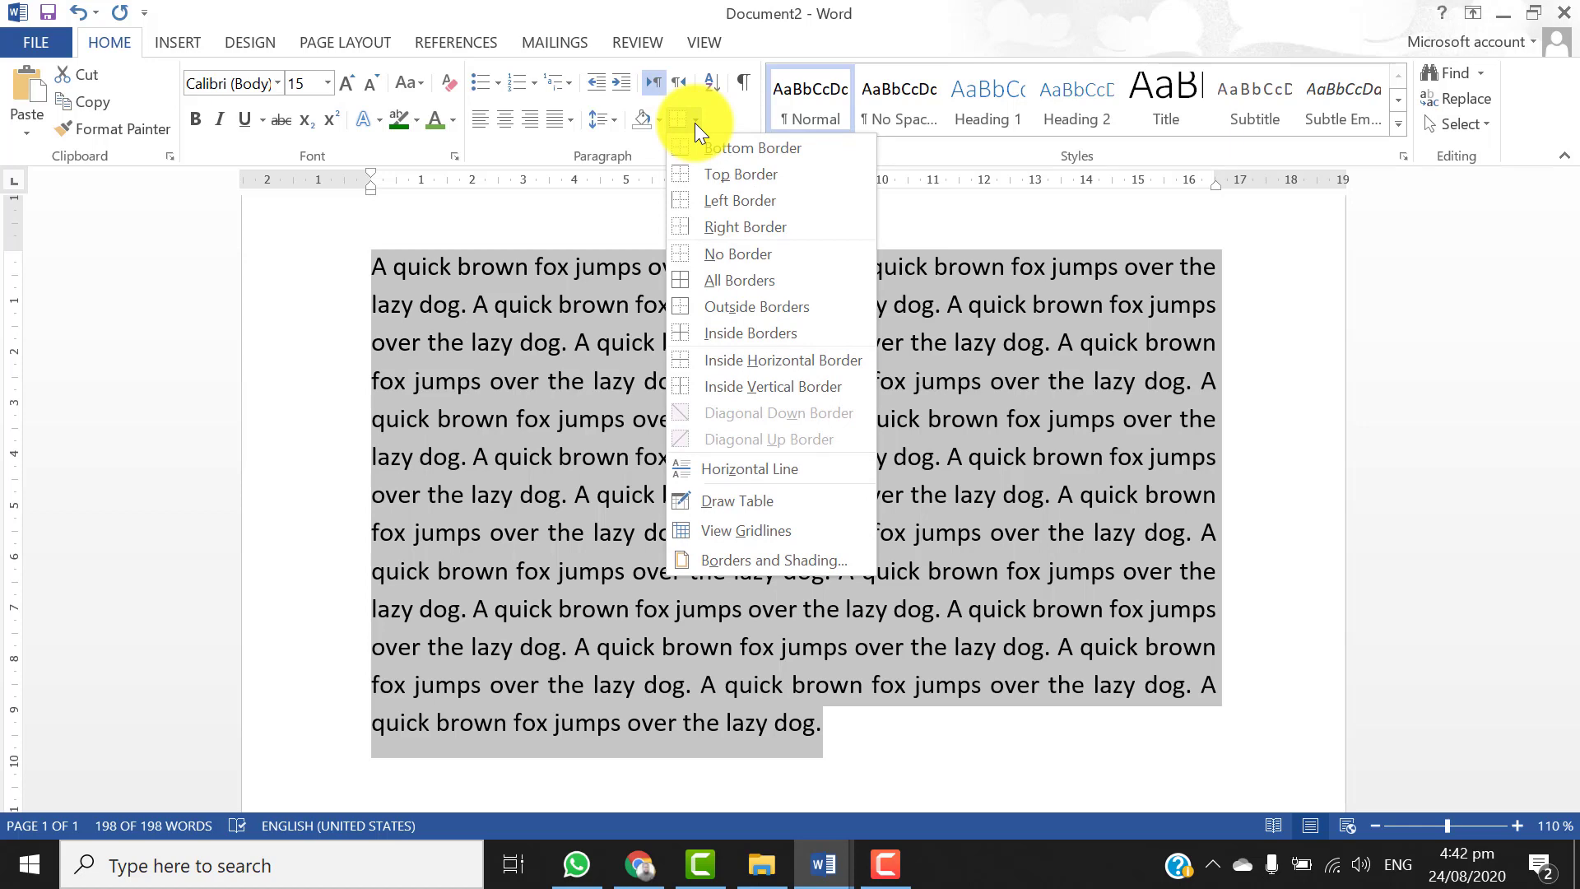
left_click(717, 309)
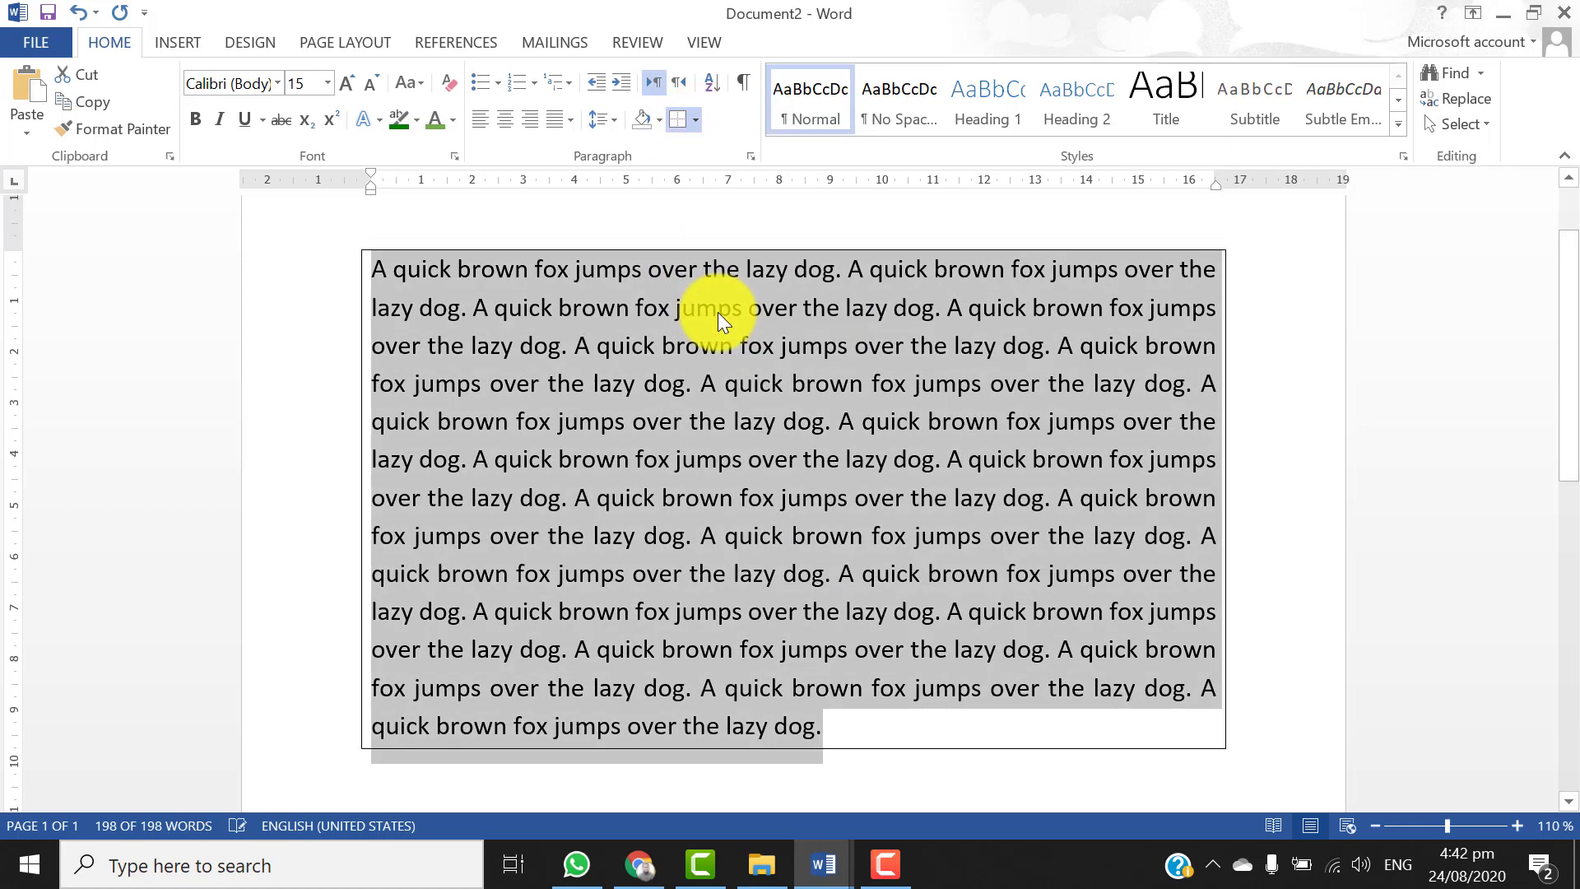
left_click(799, 609)
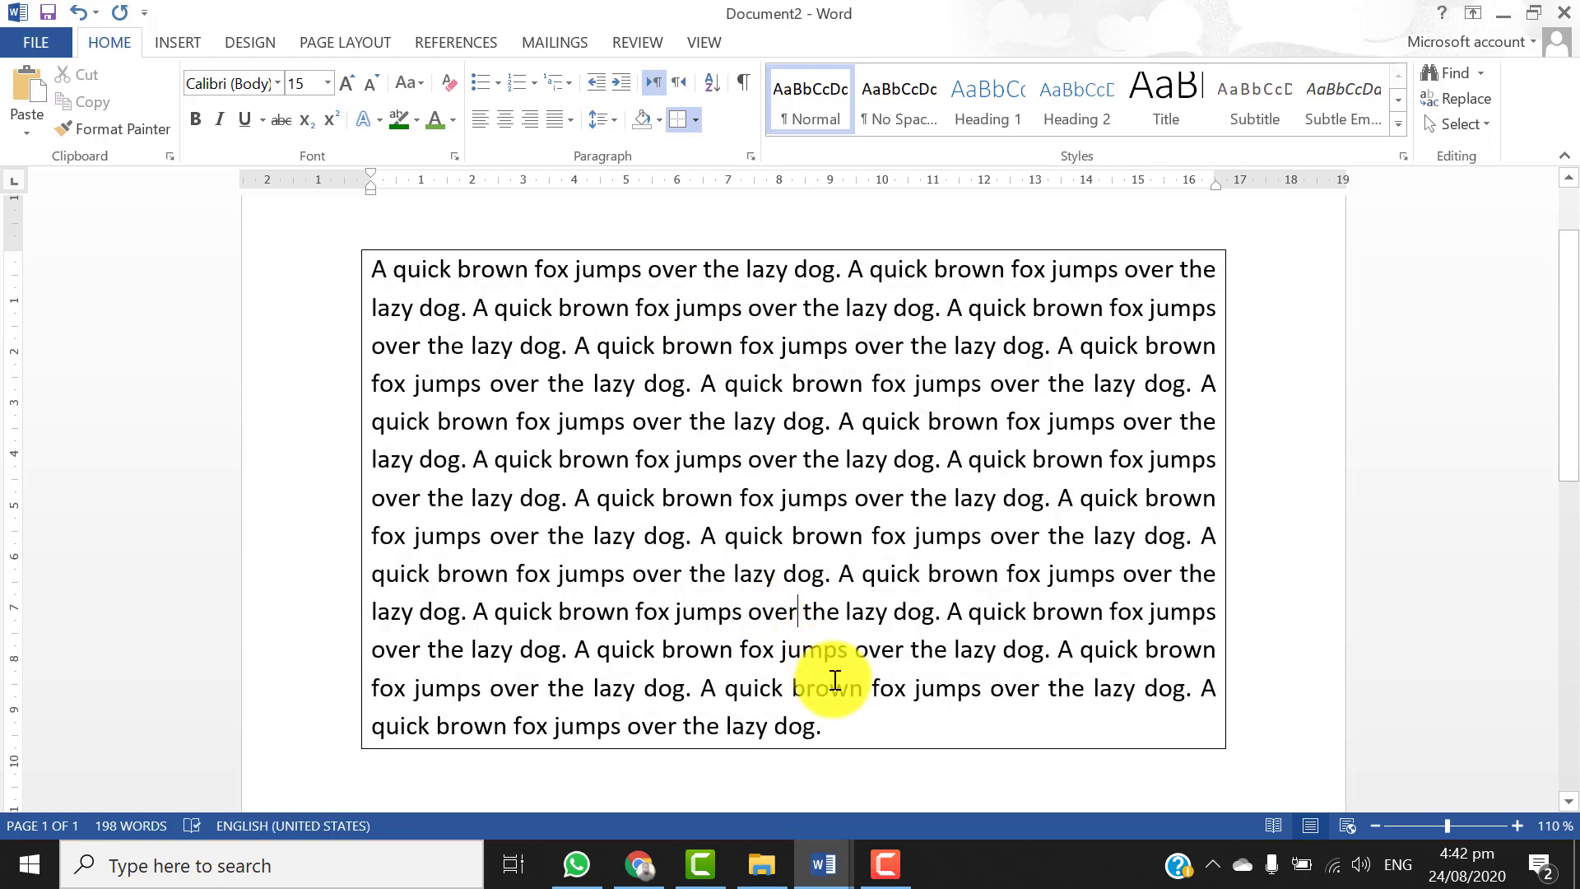
Delete the text after the first three sentences, leaving 27 words
left_click(846, 729)
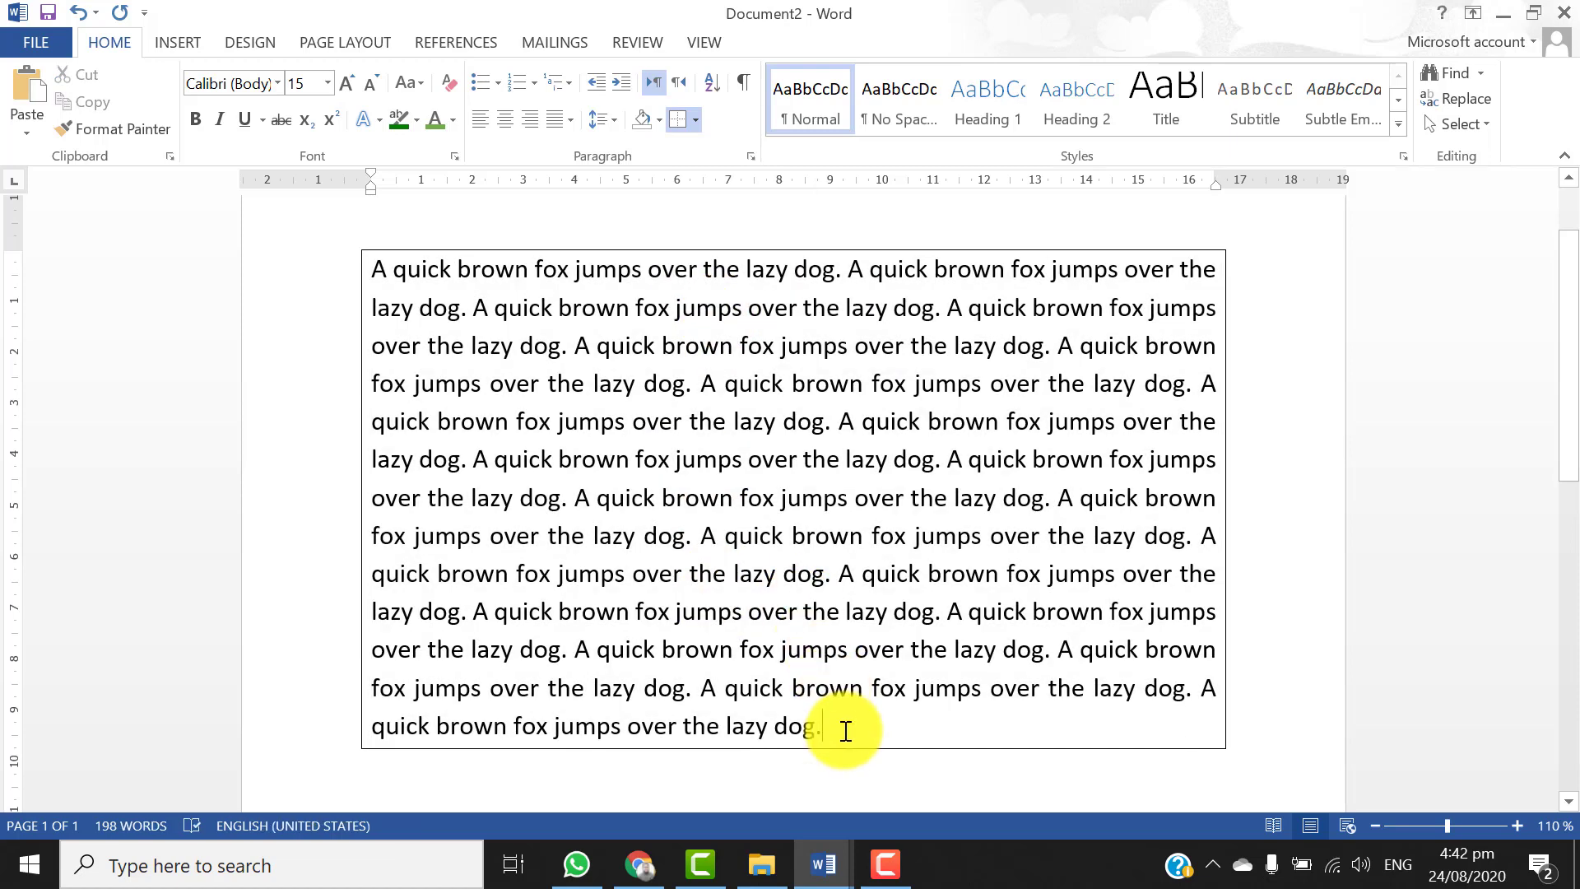
key("shift+Up")
key("shift+Up")
key("shift+Up")
key("shift+Up")
key("shift+Up")
key("shift+Up")
key("shift+Up")
key("shift+Up")
key("shift+Up")
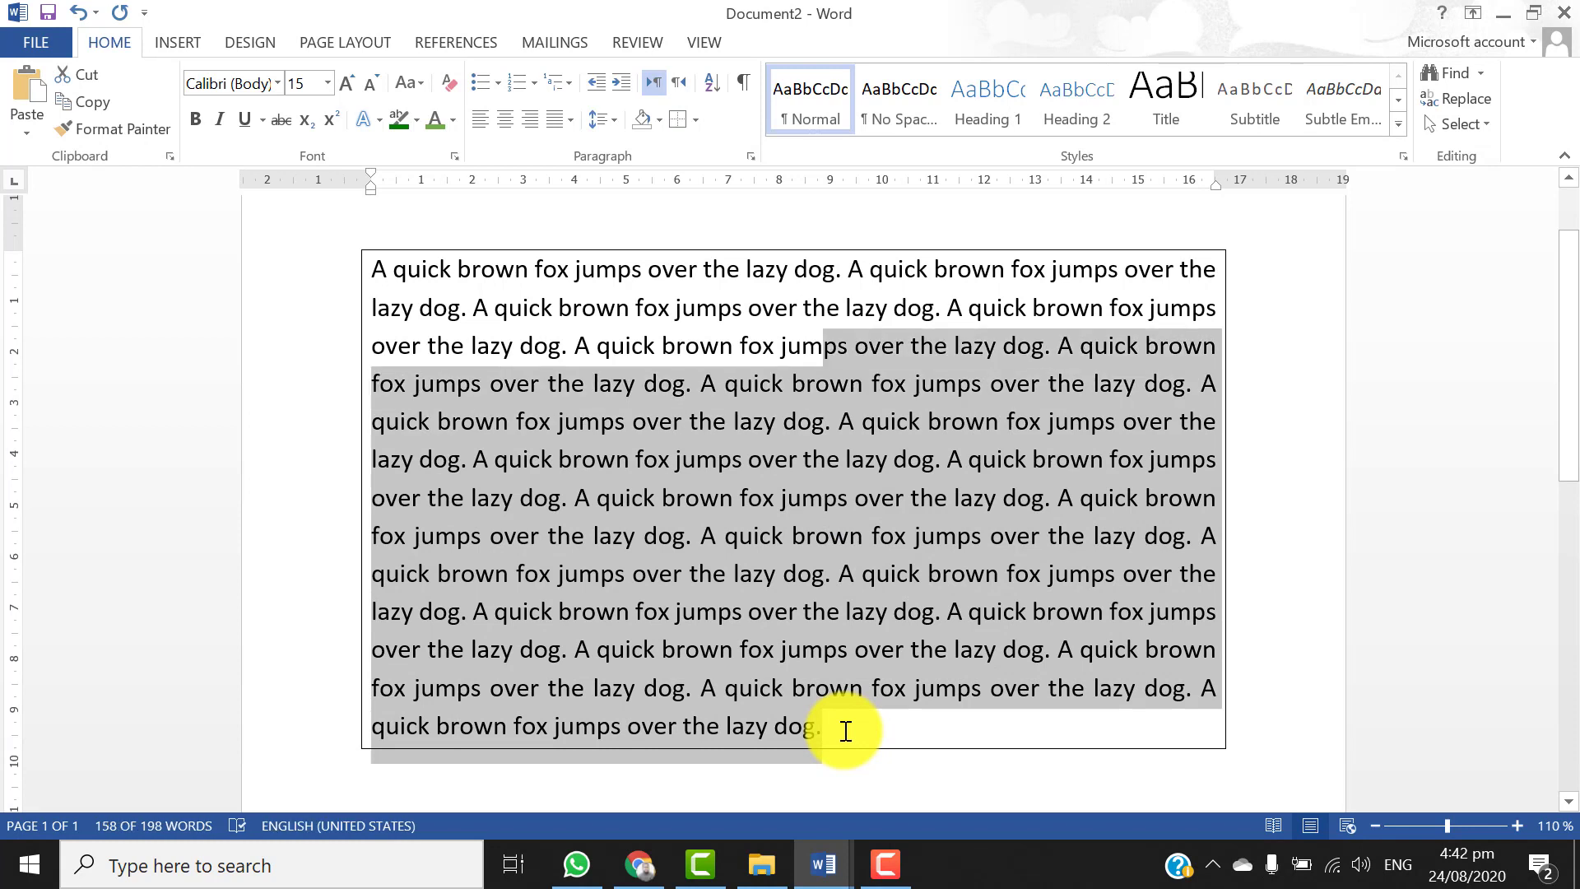
key("shift+Up")
key("shift+Right")
key("shift+Right")
key("shift+Right")
key("shift+Right")
key("shift+Right")
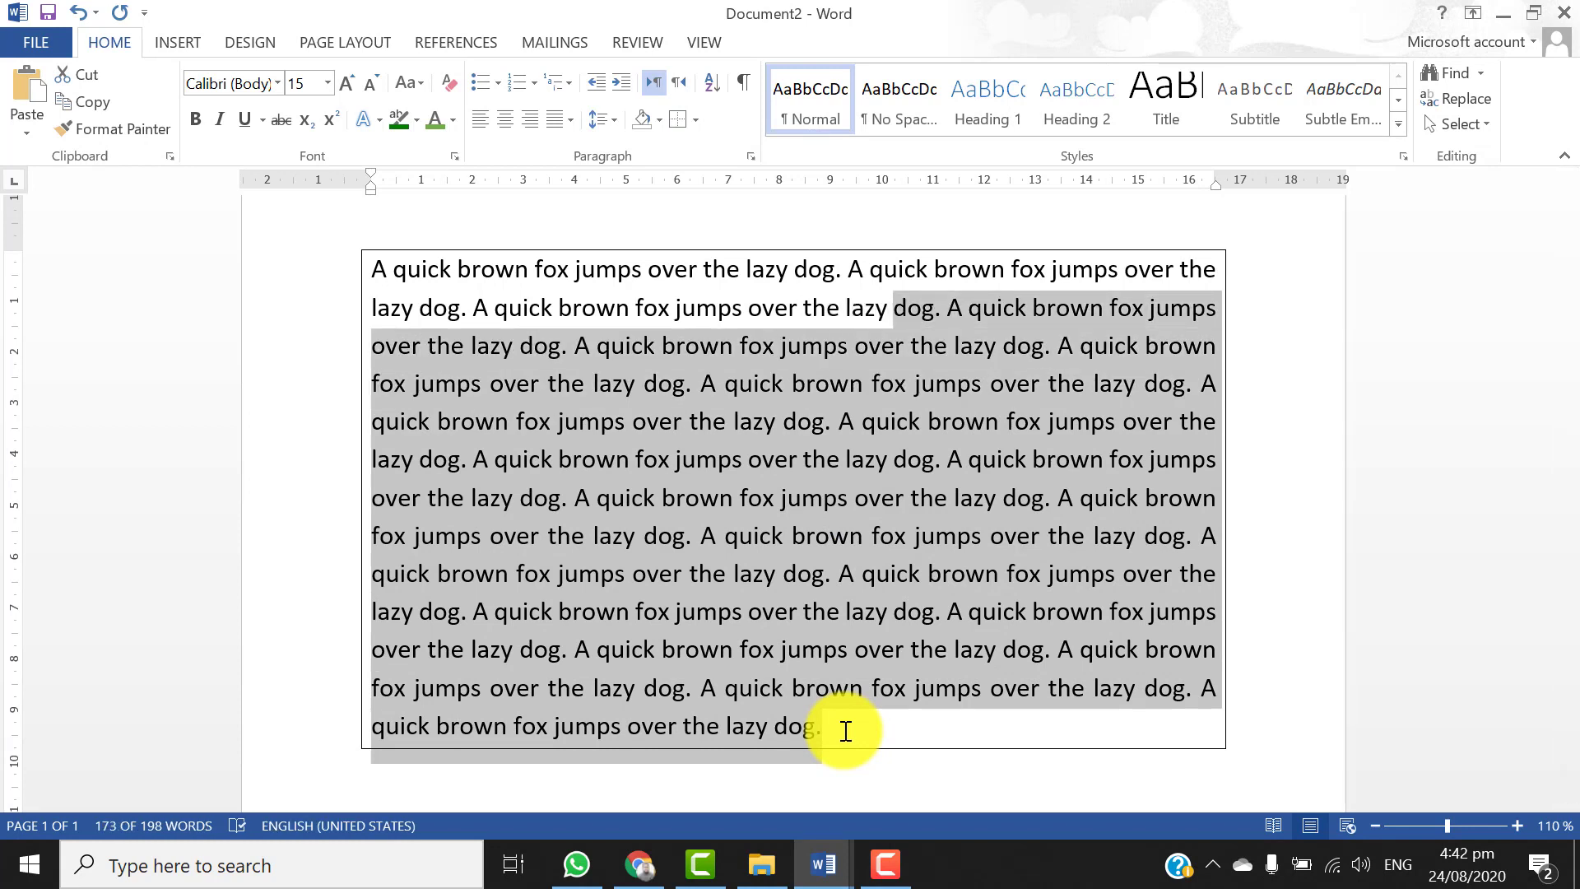
key("shift+Right")
key("shift+Right")
key("shift+Right")
key("shift+Right")
key("shift+Right")
key("Delete")
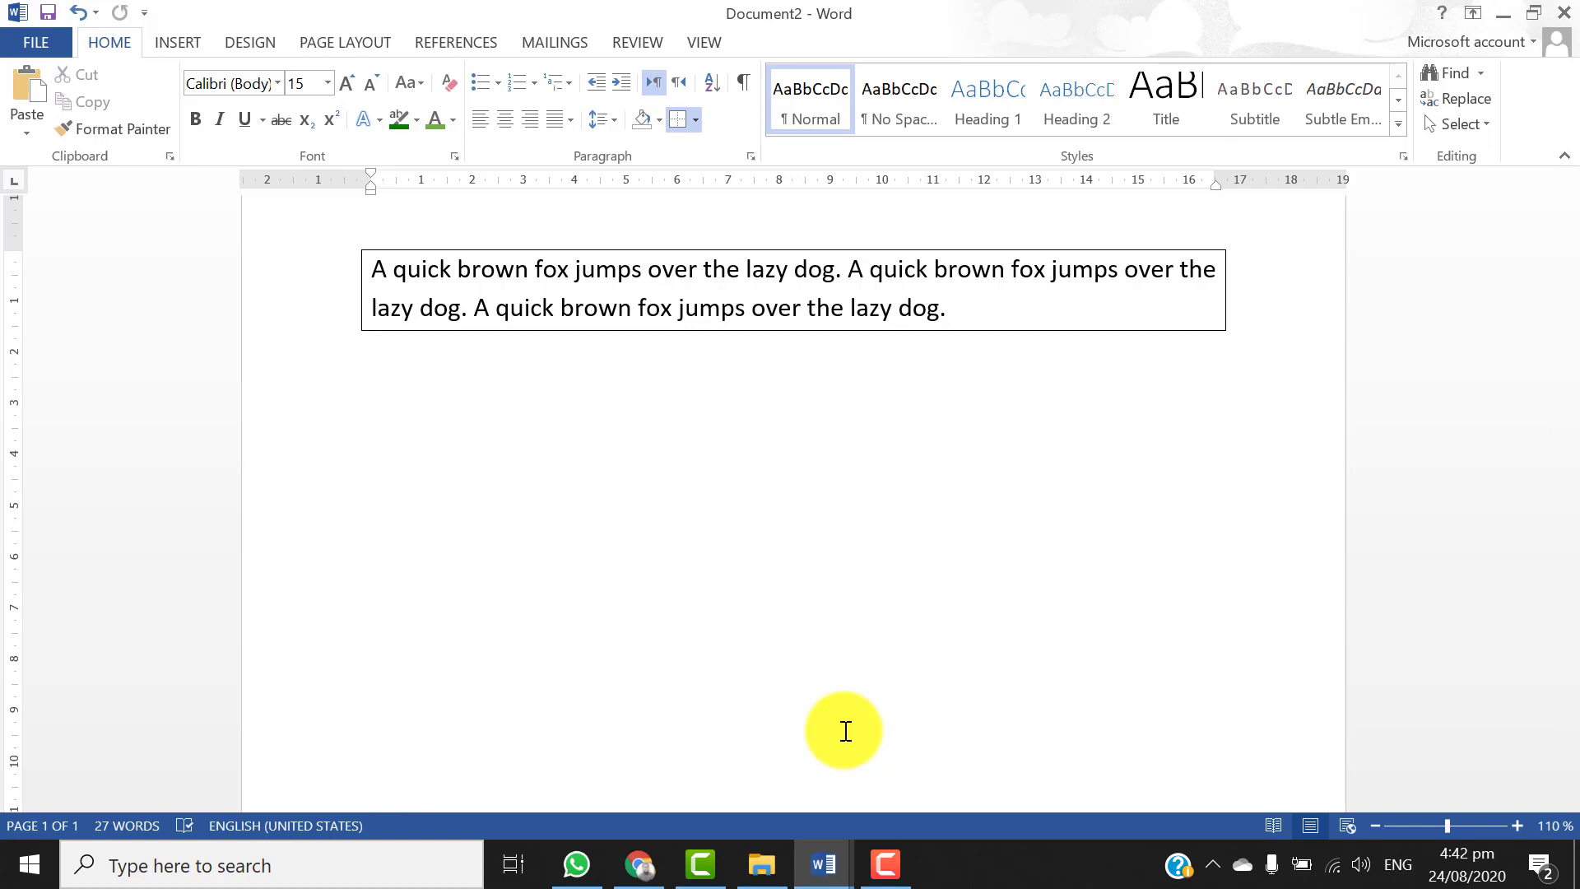
left_click(182, 43)
left_click(314, 114)
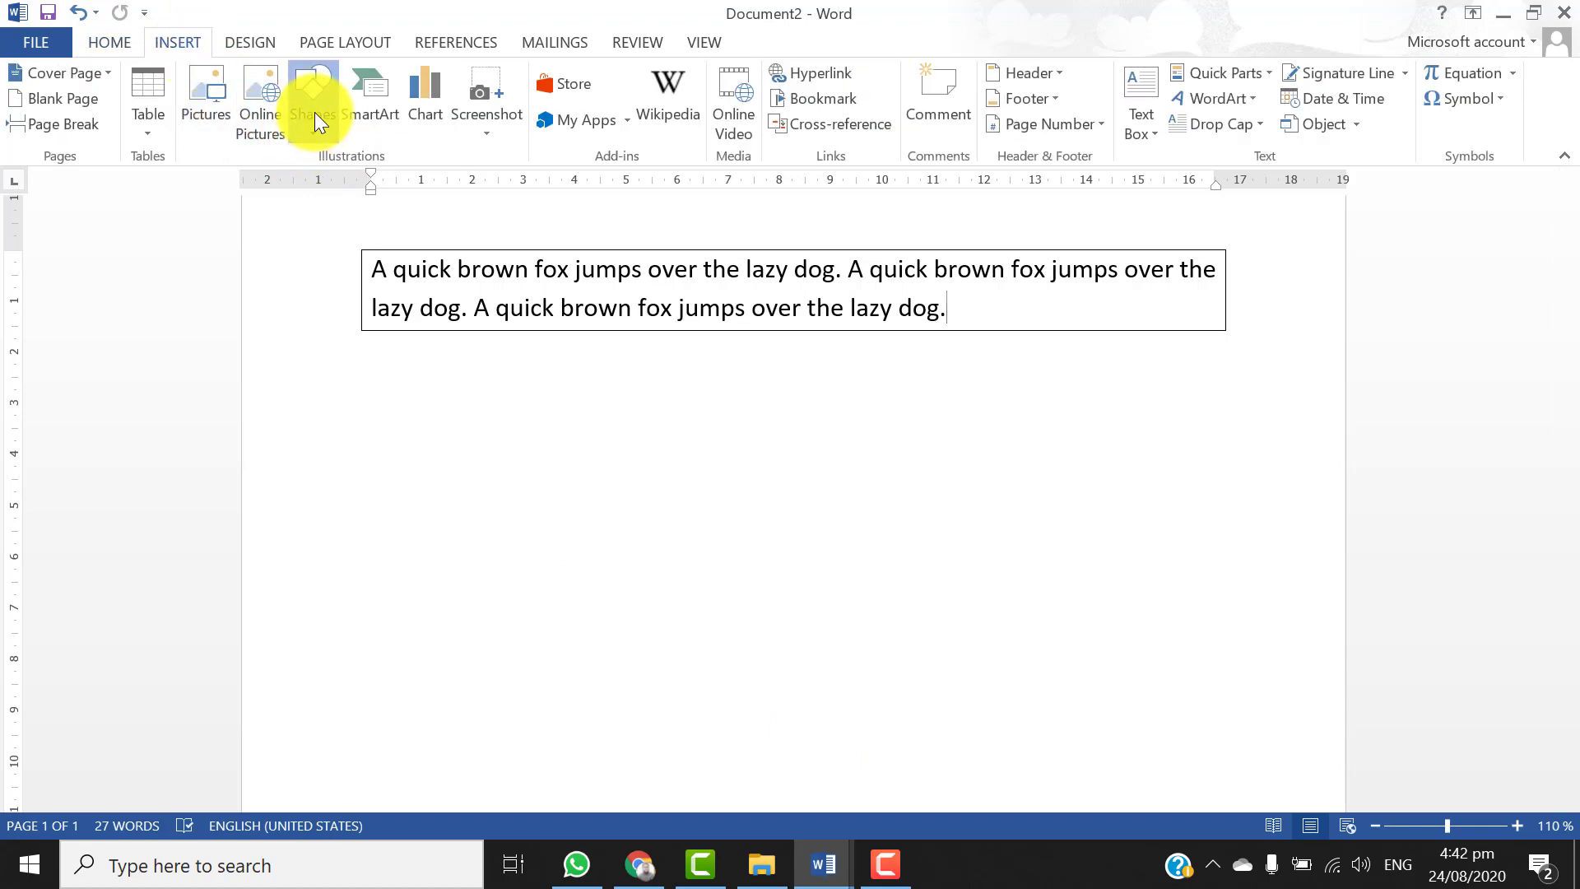
left_click(378, 183)
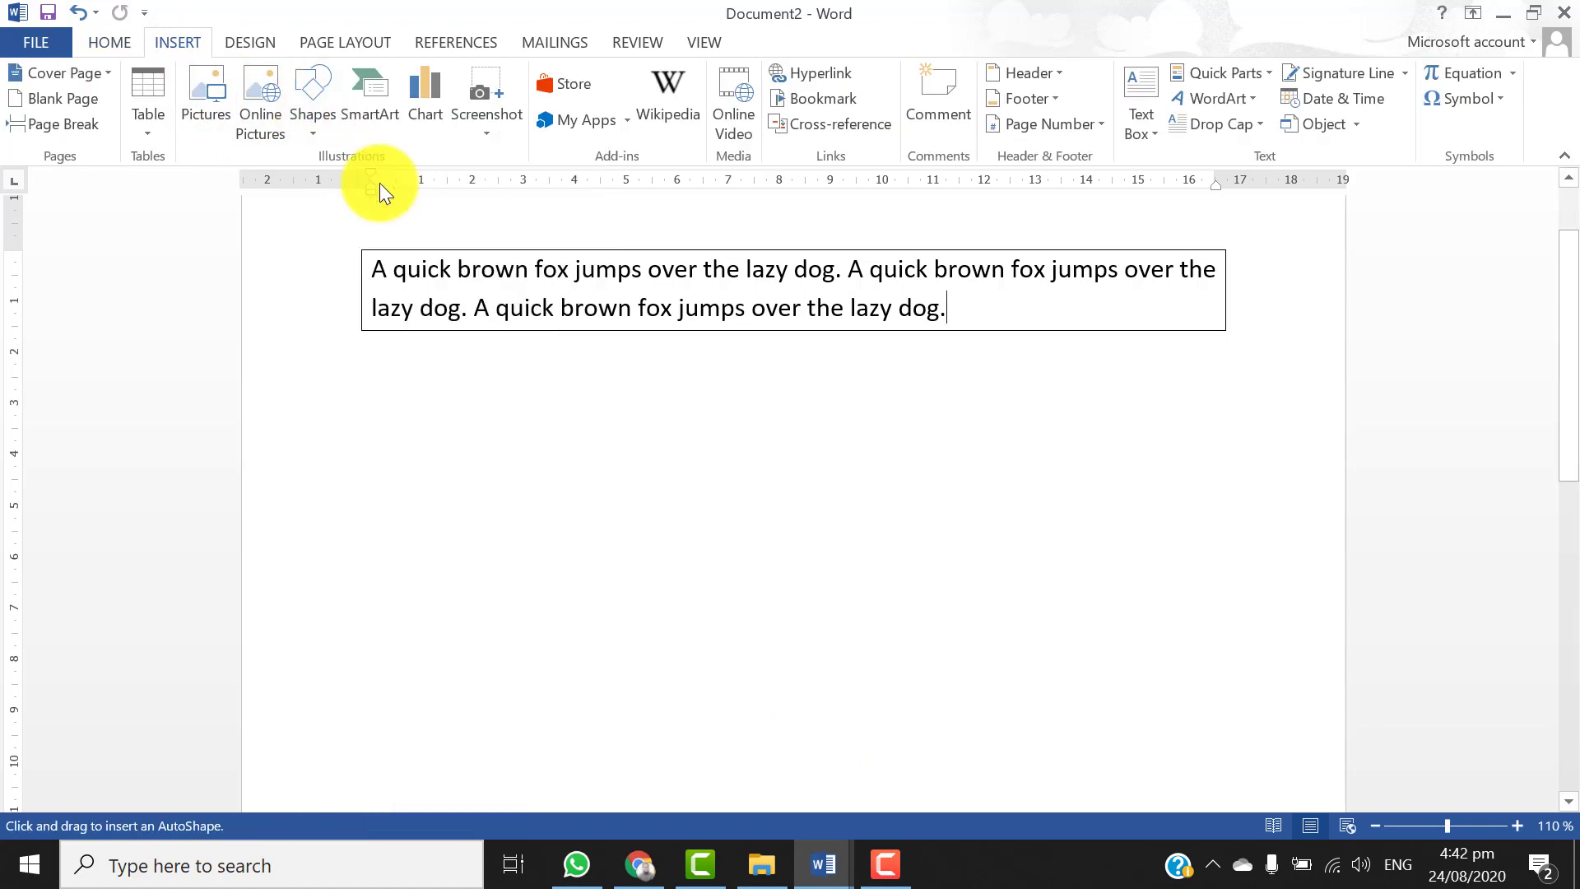
left_click_drag(426, 384, 1225, 576)
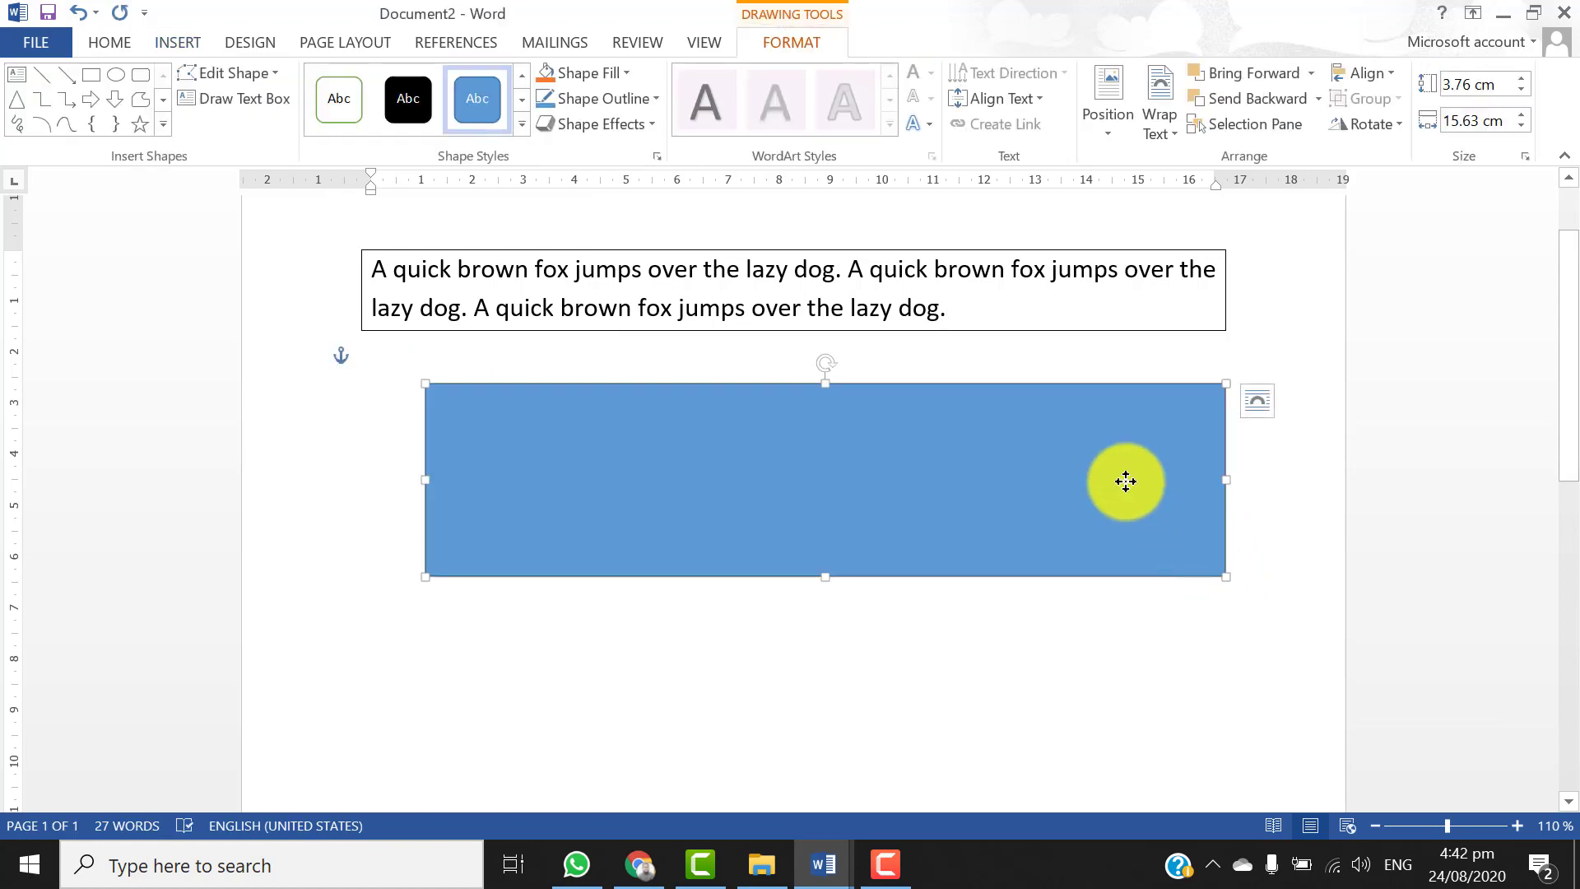
key("Delete")
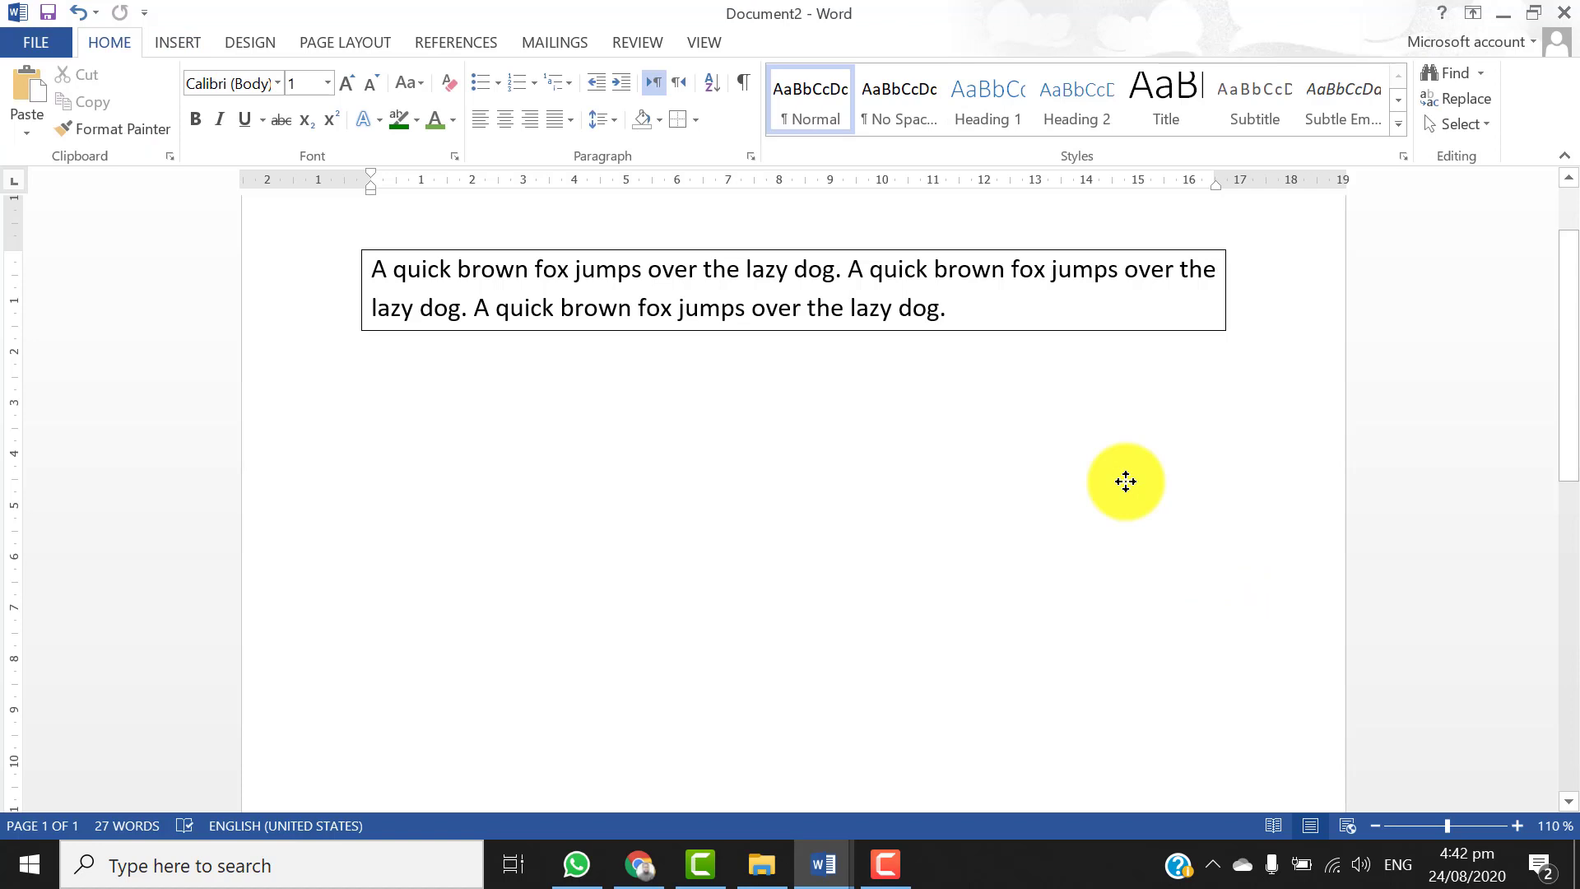
Copy the fox paragraph and paste several copies of it below
left_click(1019, 325)
key("shift+Up")
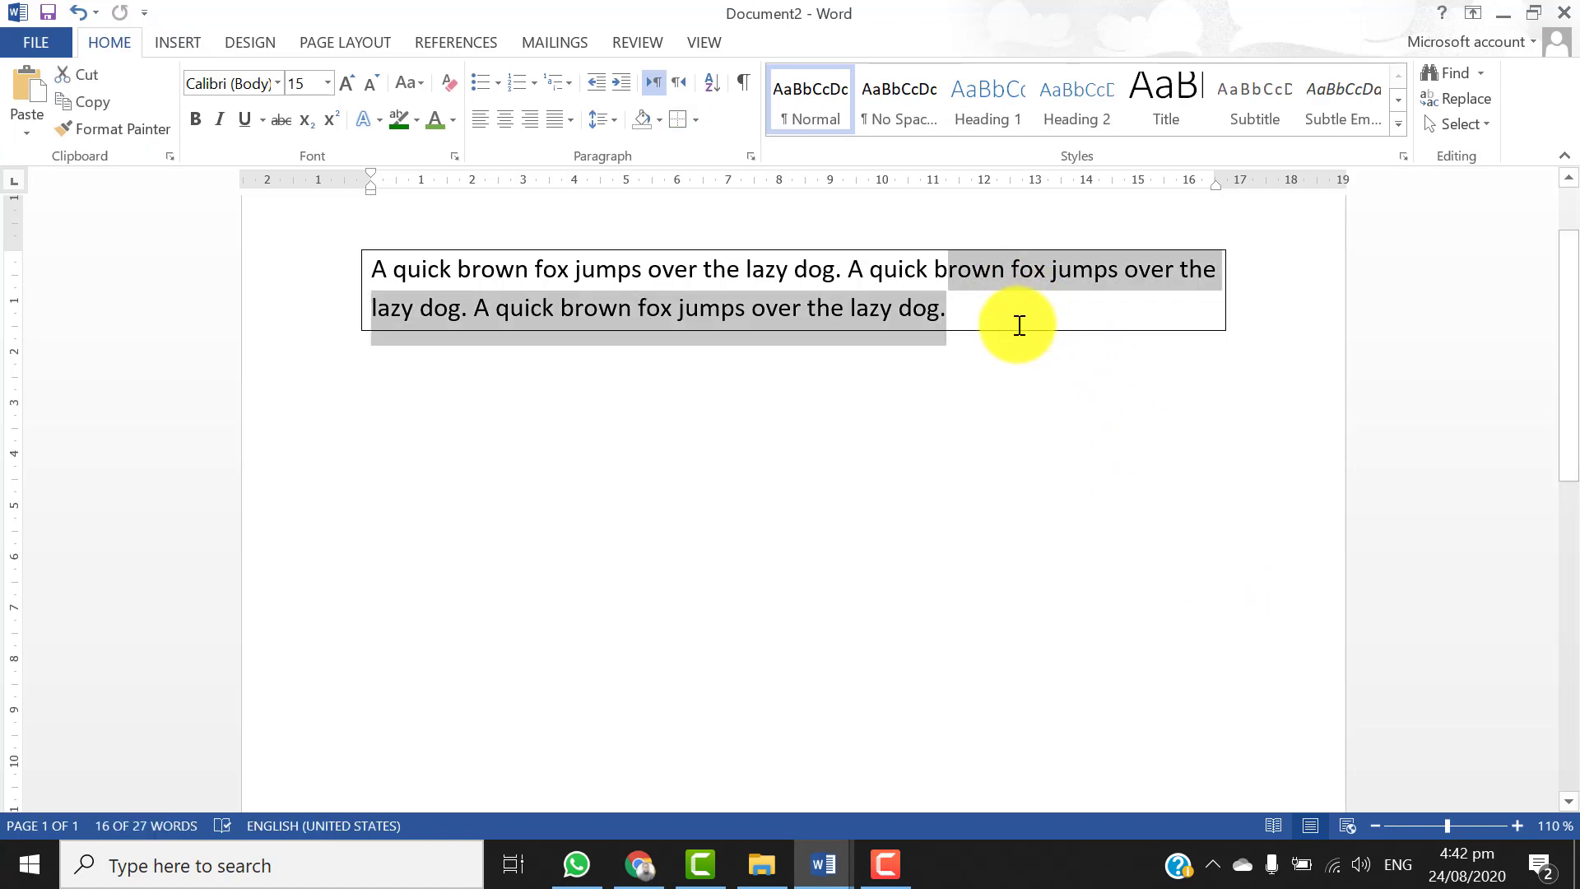
key("shift+Home")
key("ctrl+c")
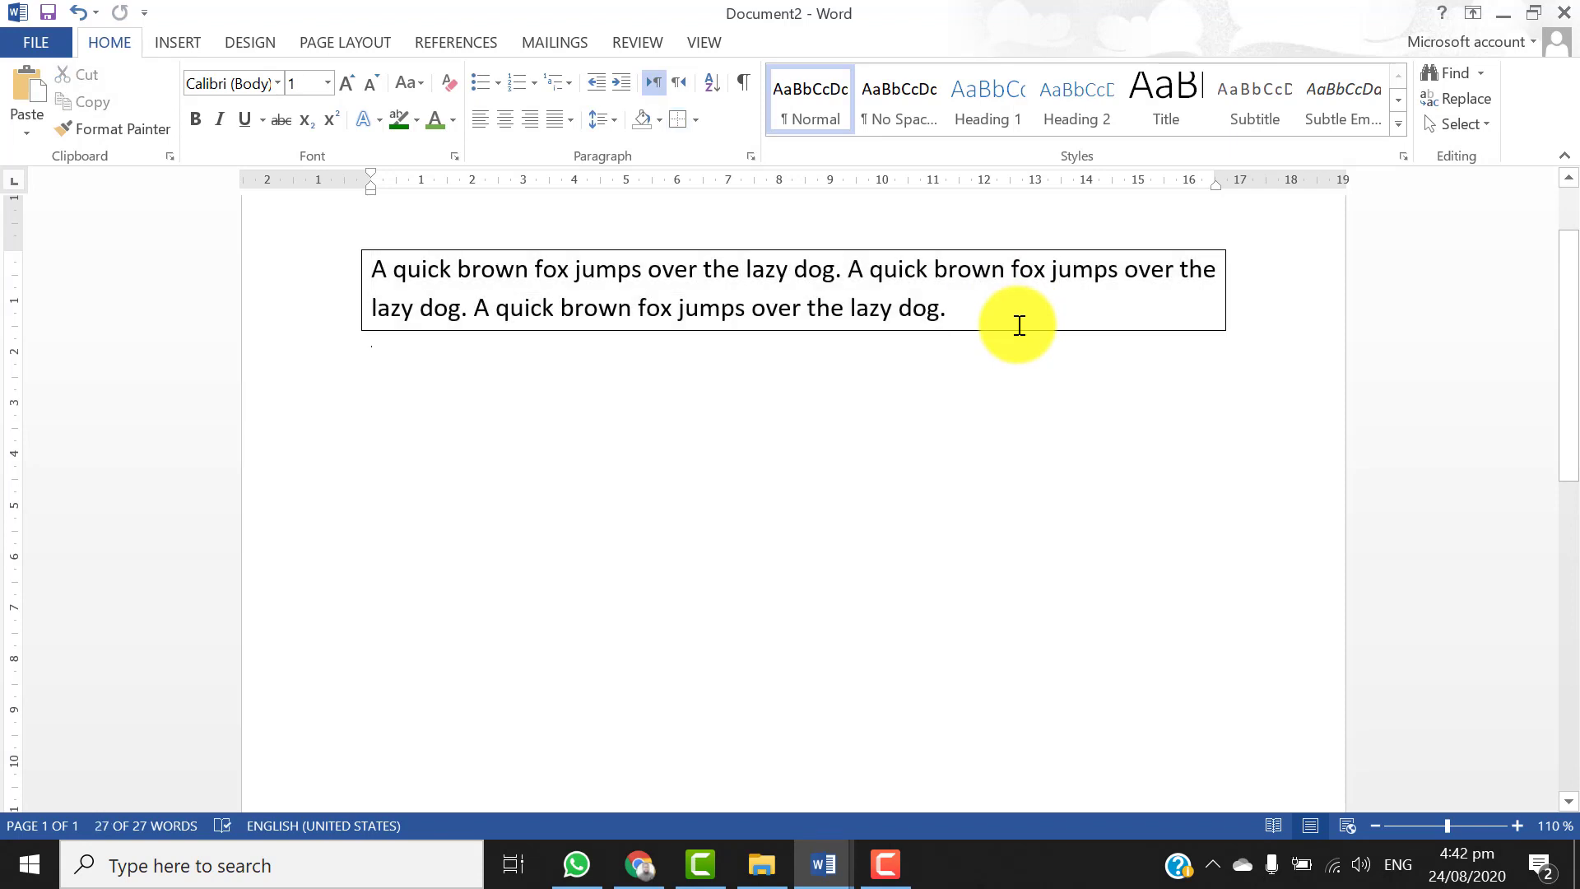
left_click(1018, 325)
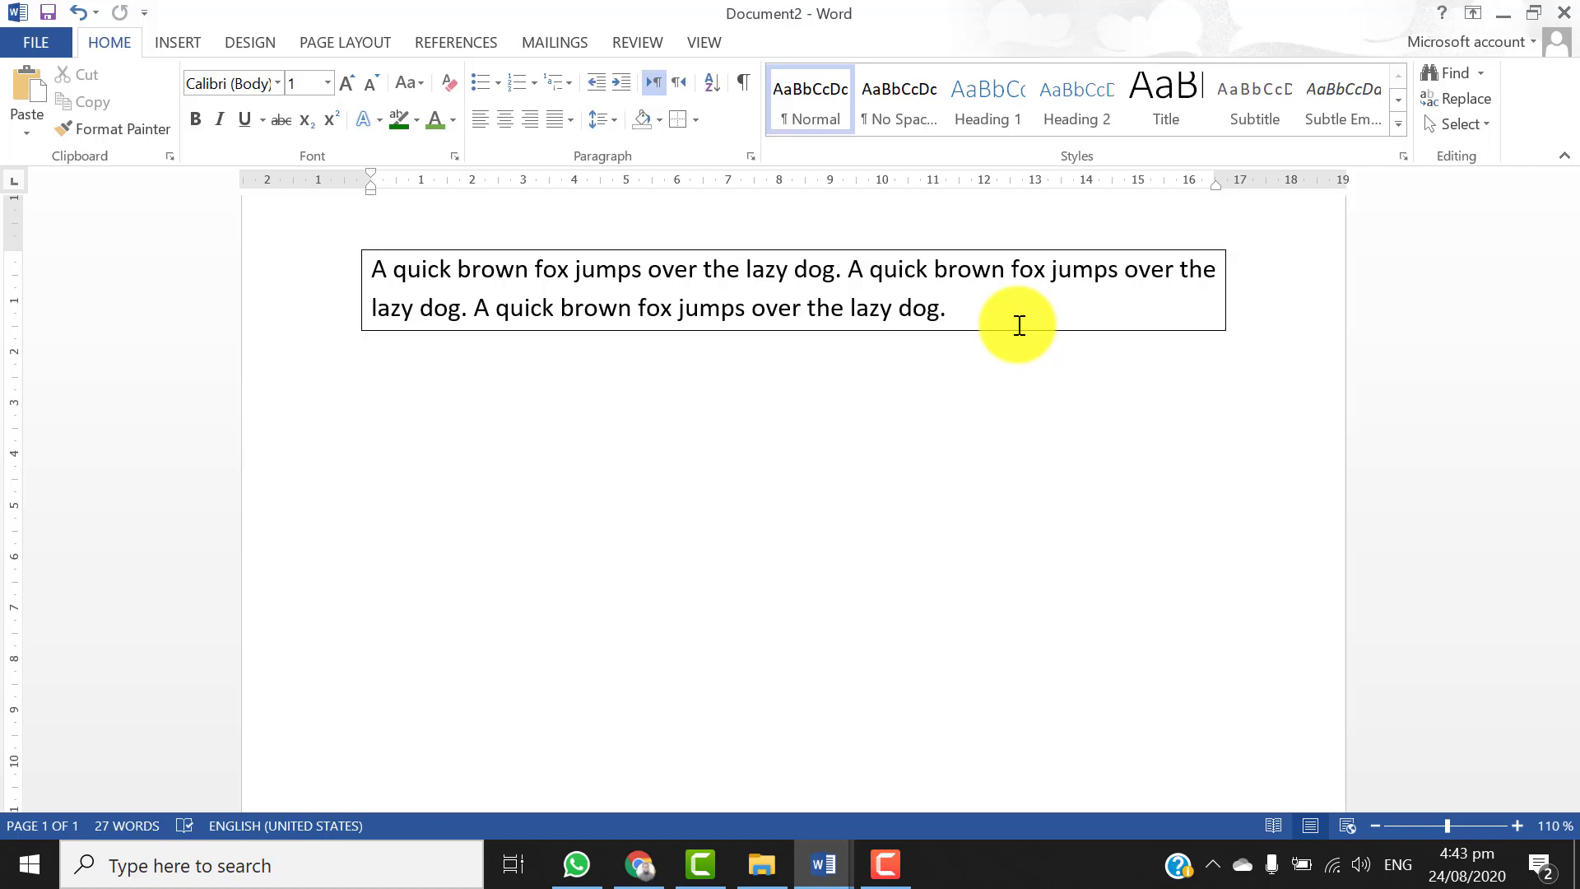
key("ctrl+v")
key("ctrl+v")
key("ctrl+v")
key("ctrl+v")
key("ctrl+v")
key("ctrl+v")
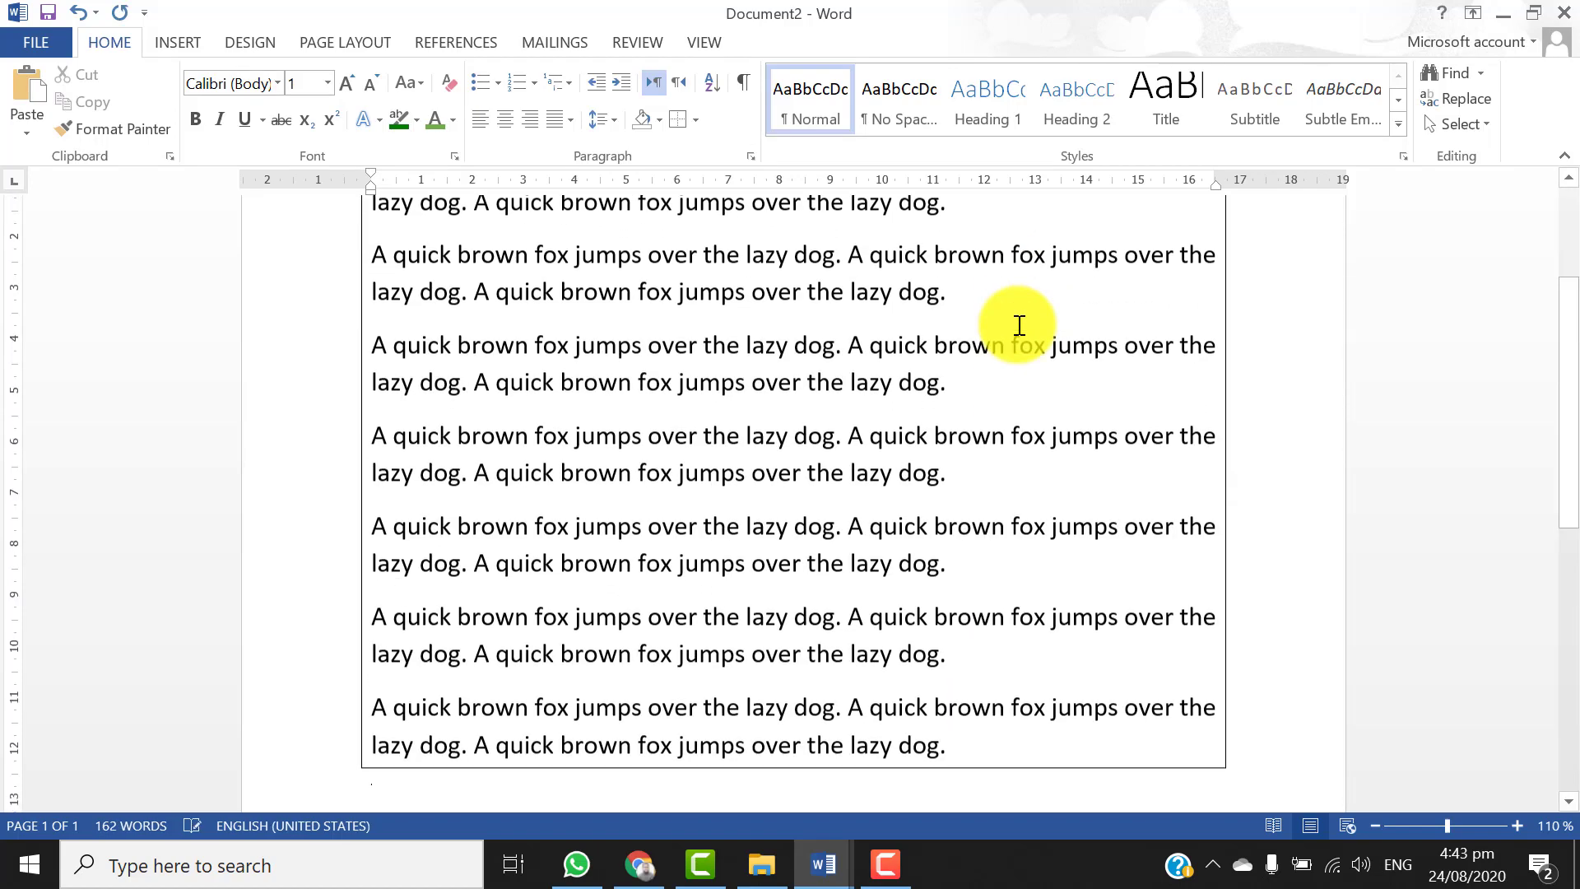
key("ctrl+v")
Select all the text in the document and delete it, leaving a blank page
key("ctrl+a")
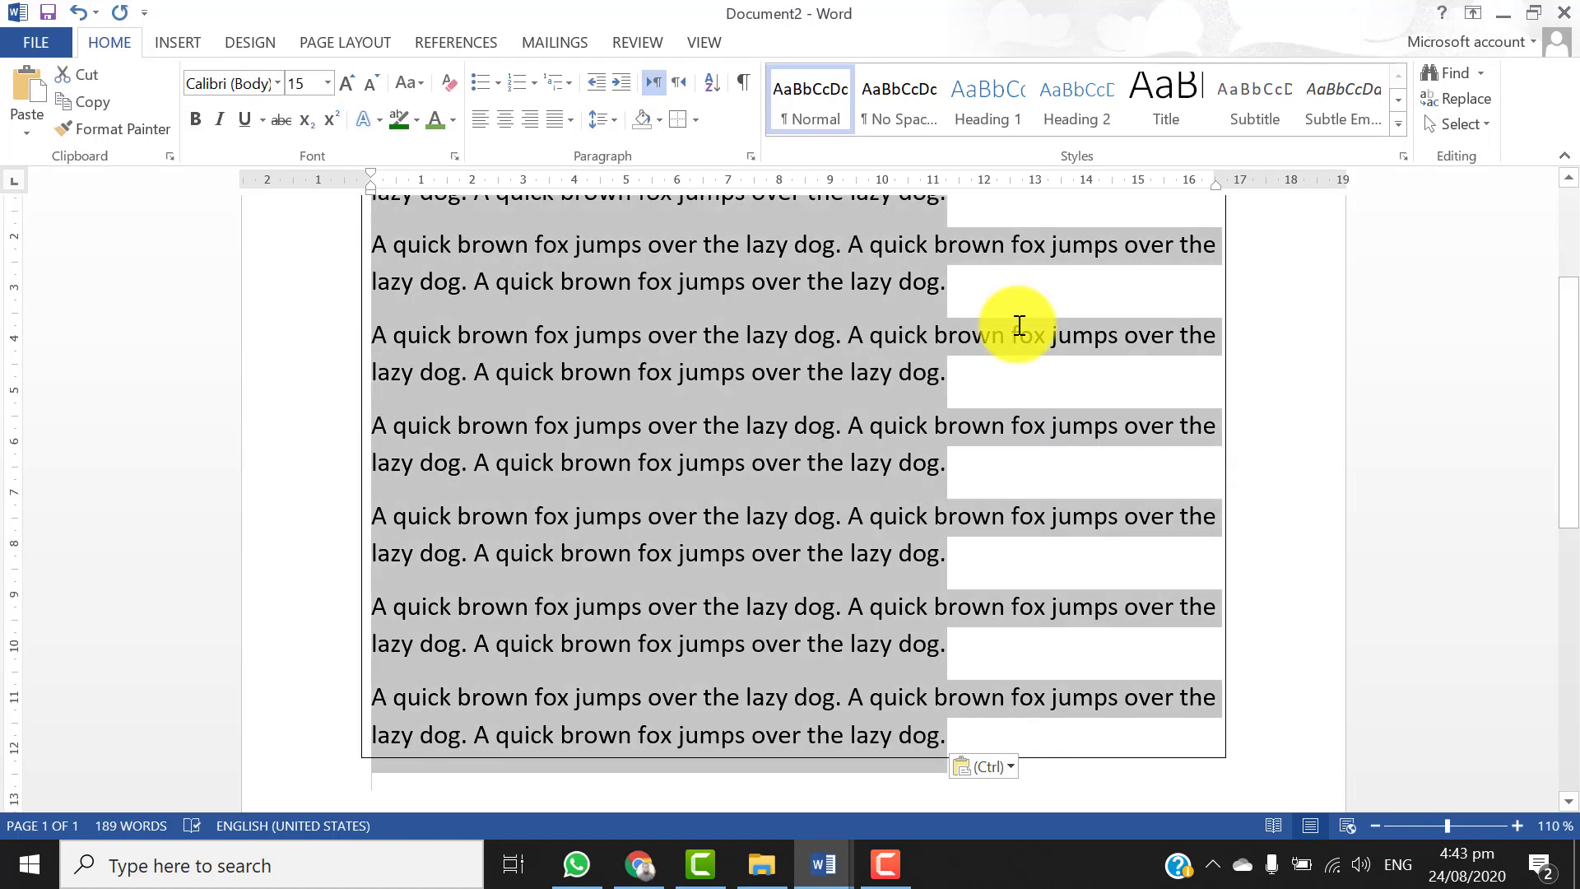
left_click(1163, 307)
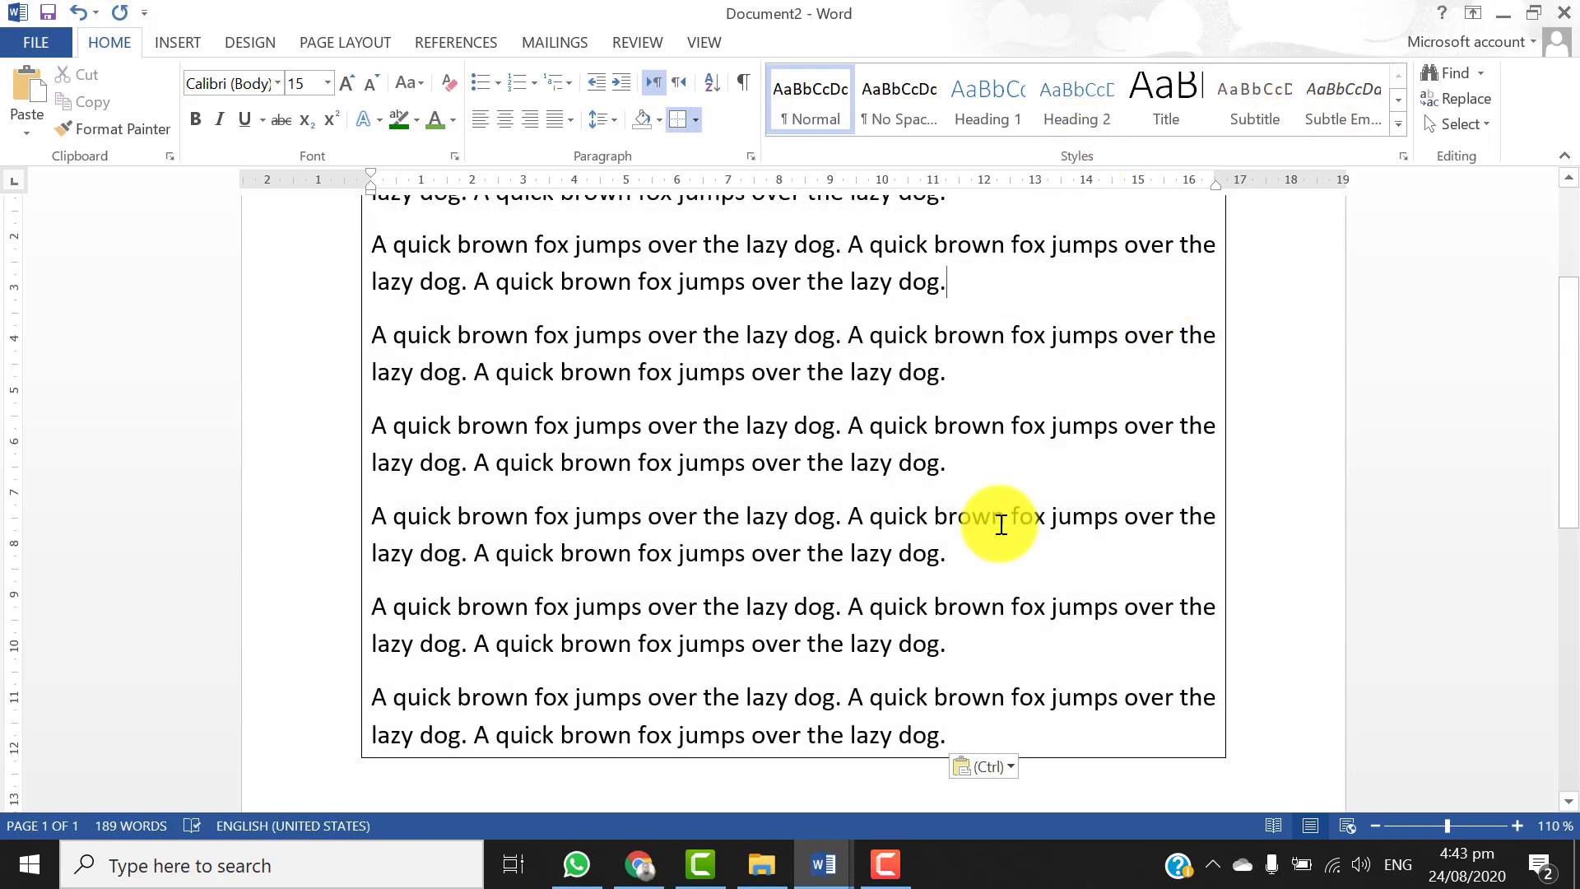
key("ctrl+a")
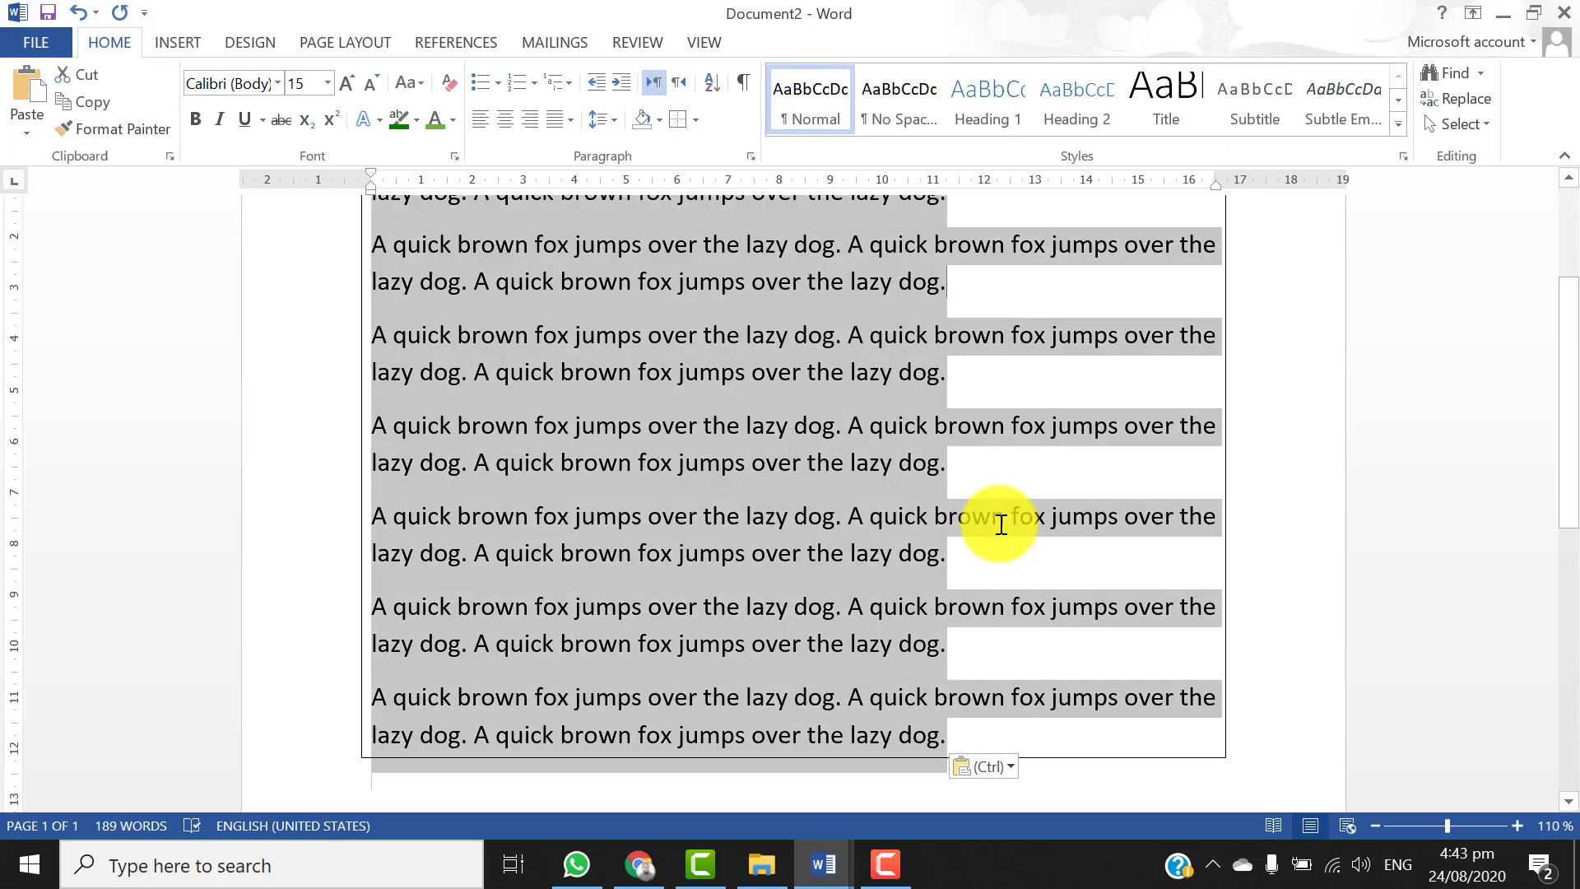
key("Delete")
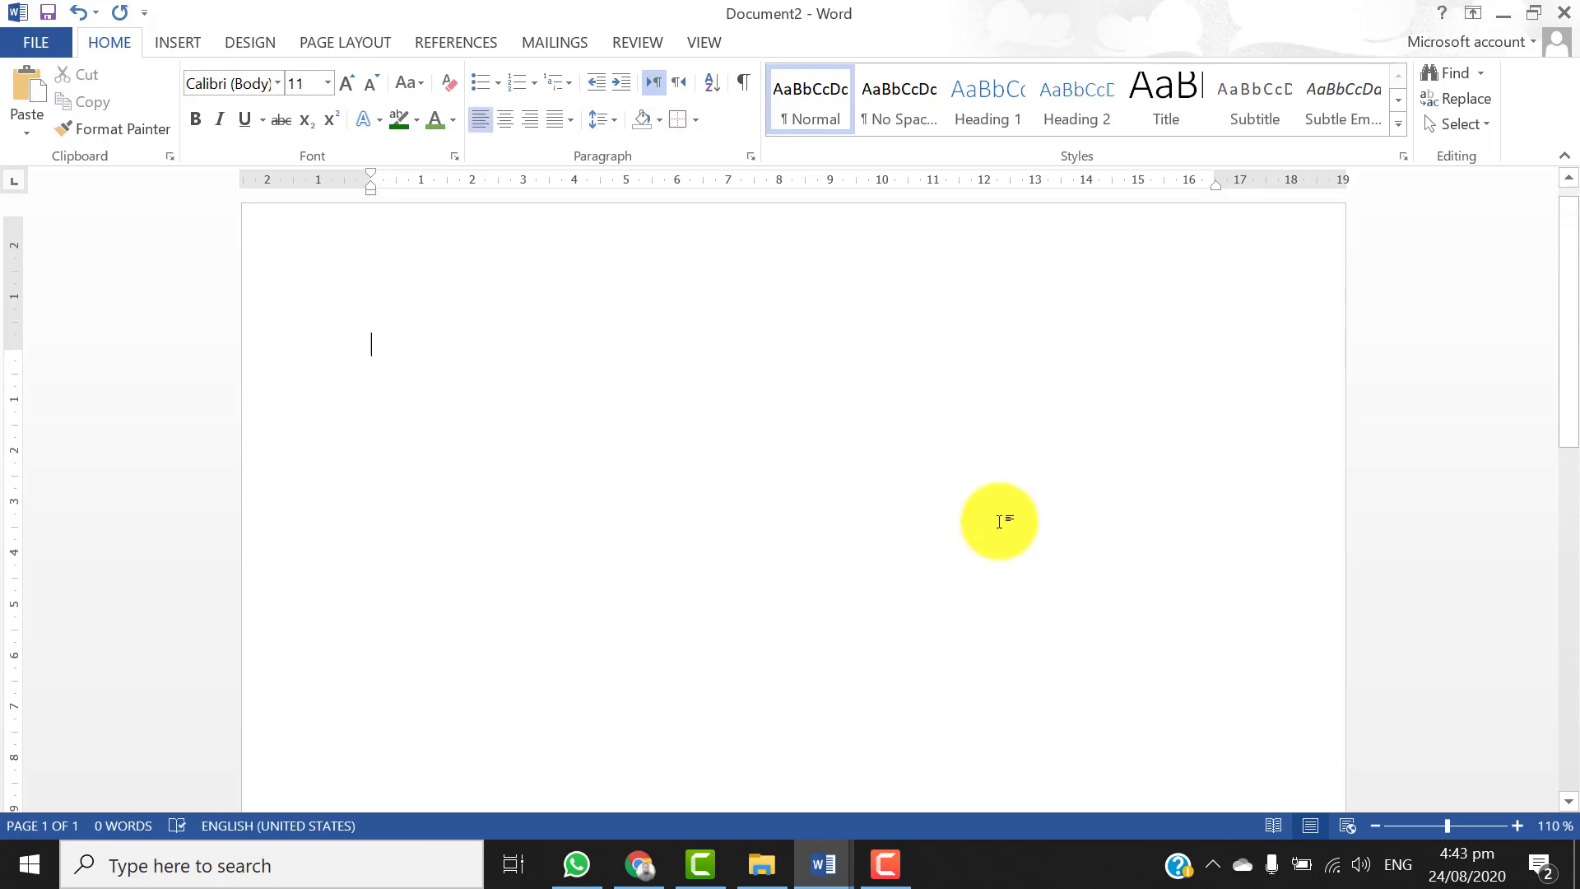
scroll(1000, 524, "up", 3)
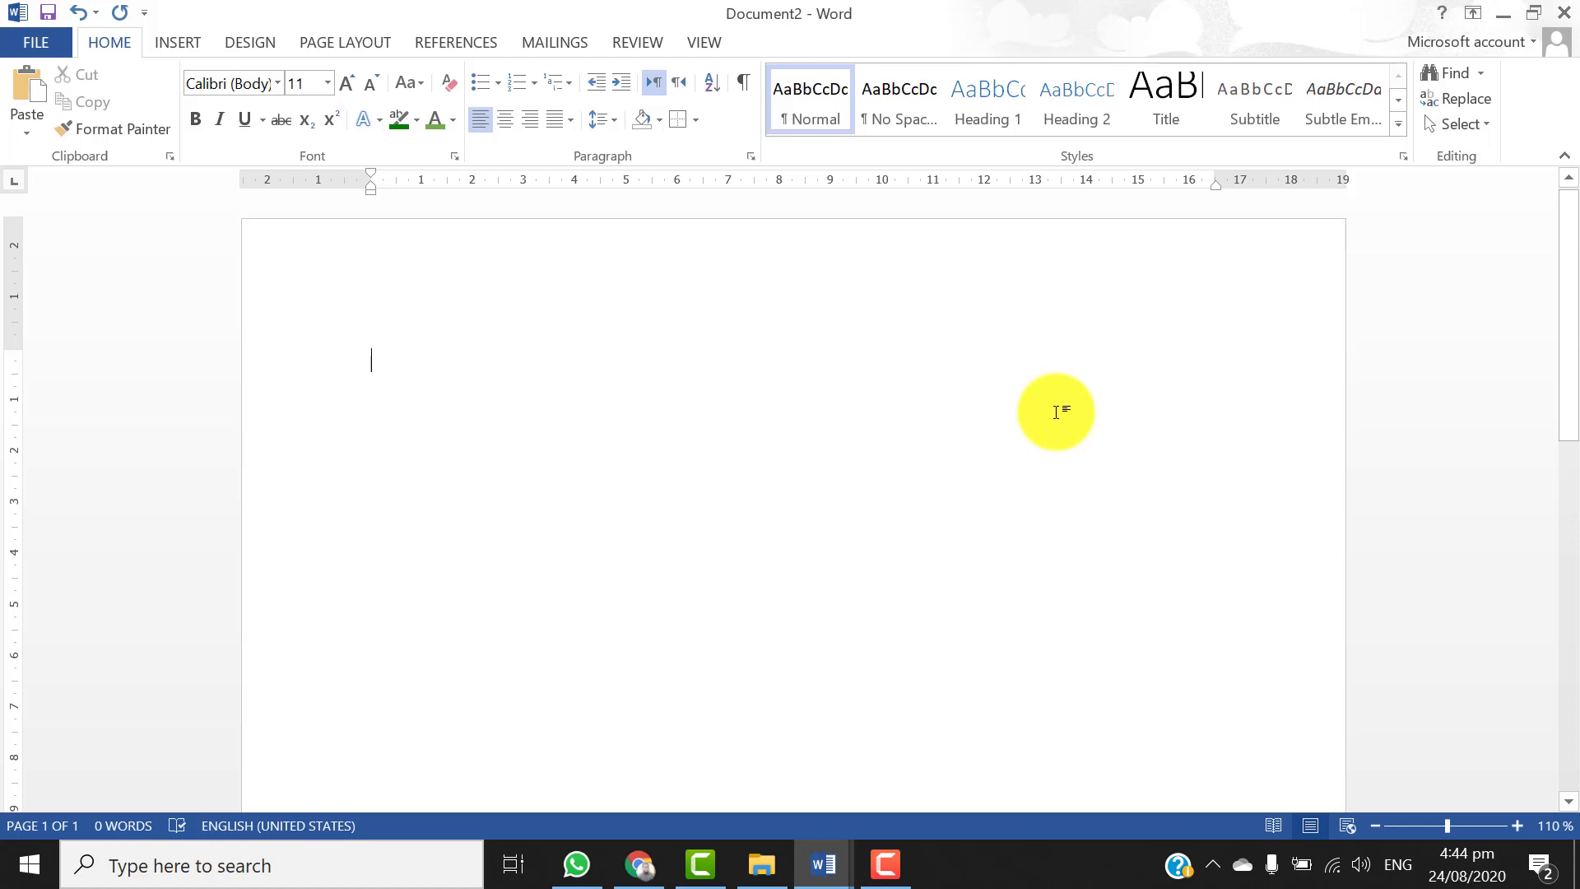
Type a first name on the empty page, correcting its last letter
type("A")
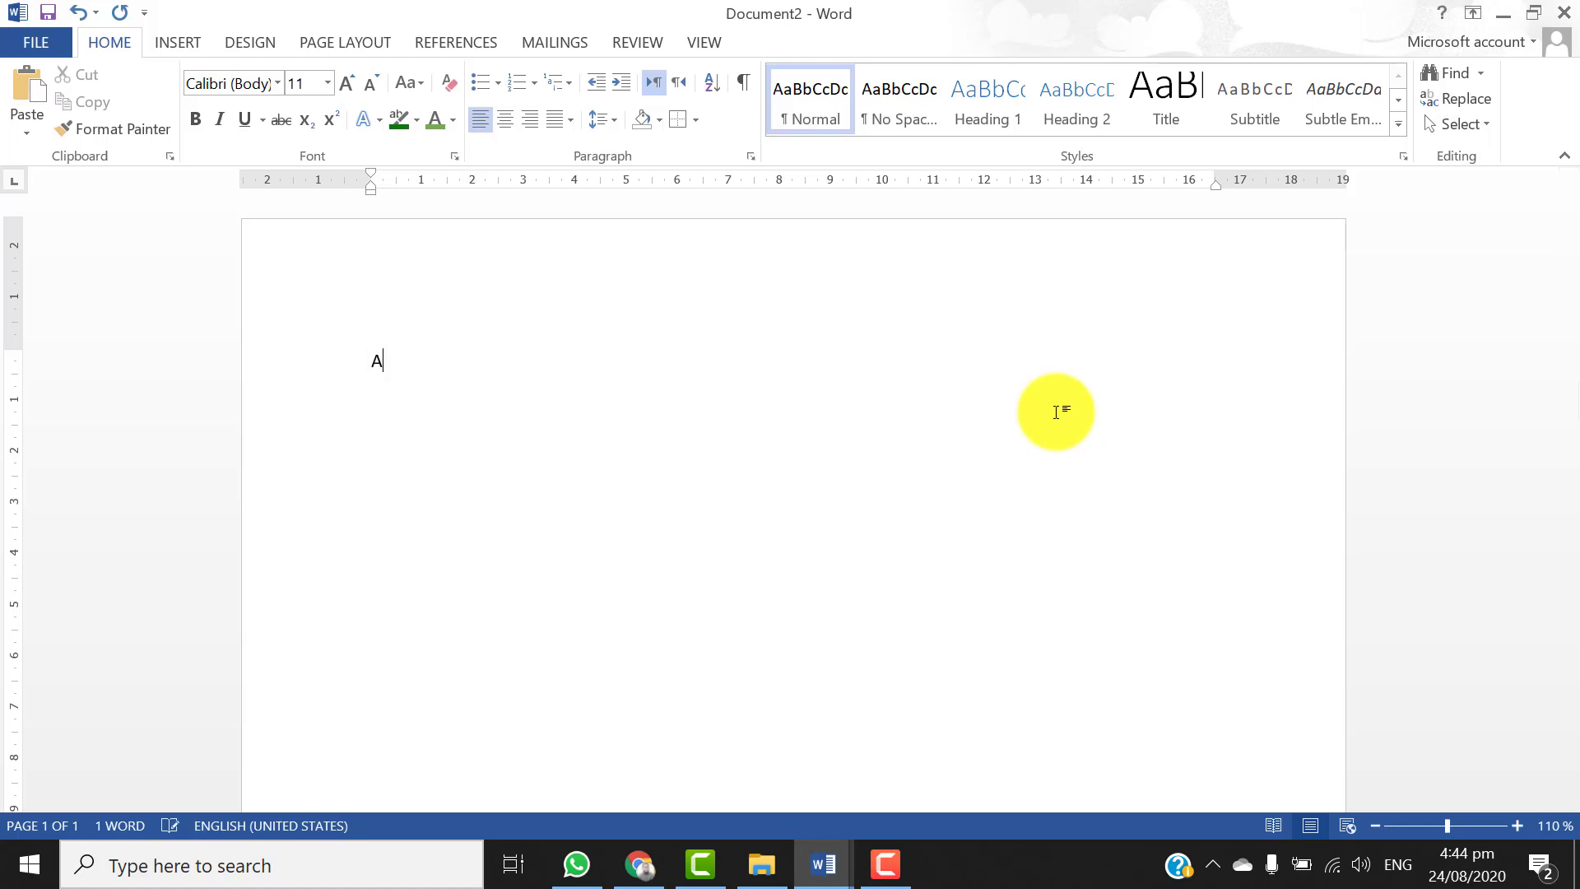
type("bdullah")
key("BackSpace")
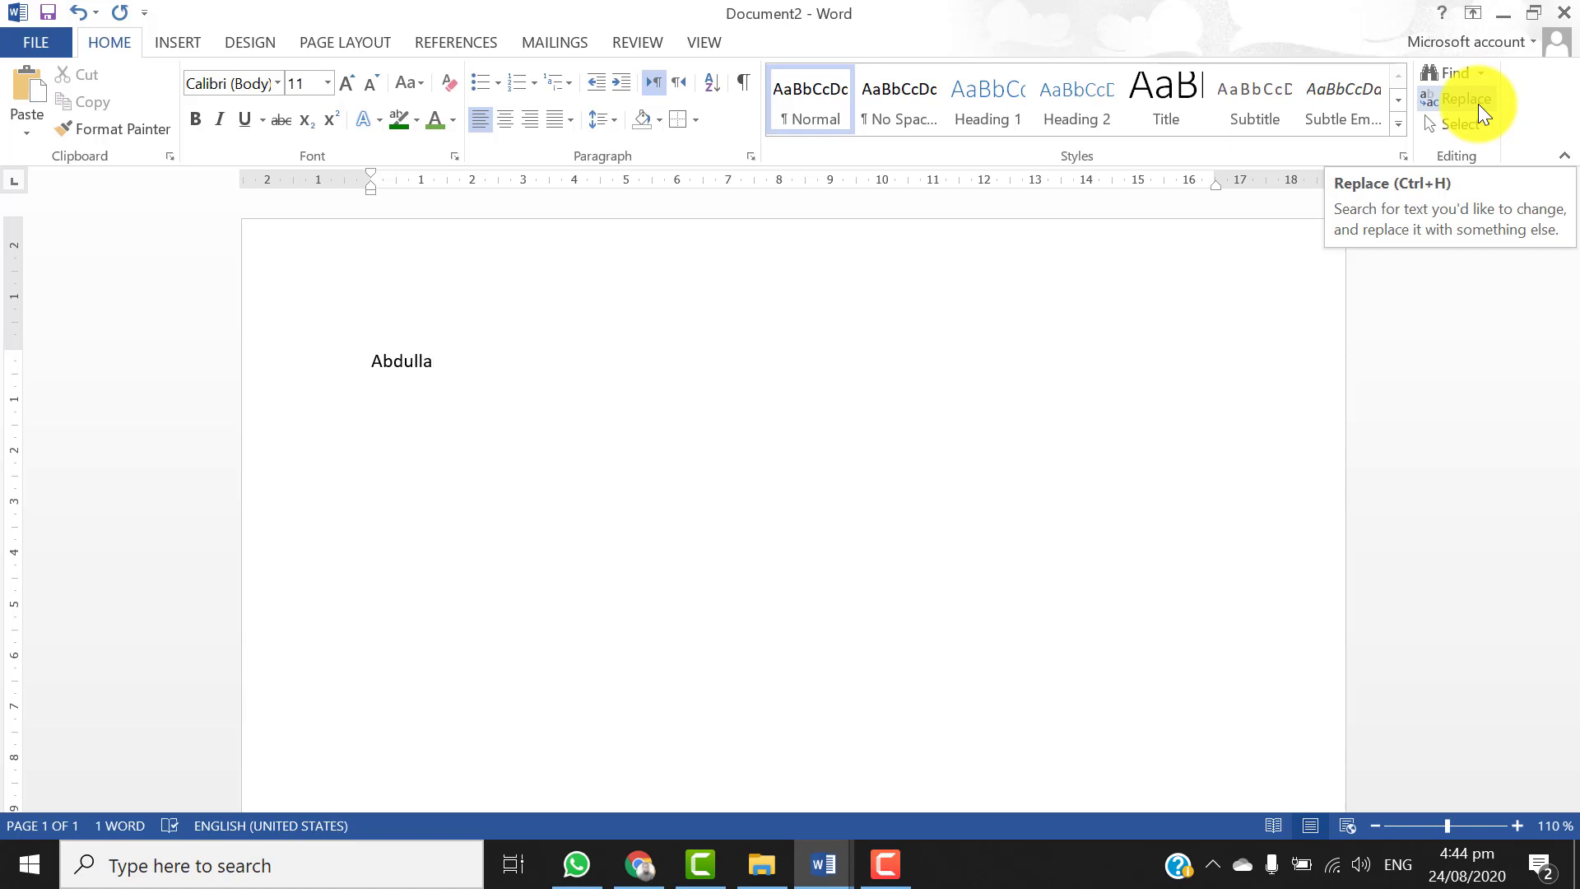
Use Find and Replace to swap the typed first name for a different first name
left_click(1477, 104)
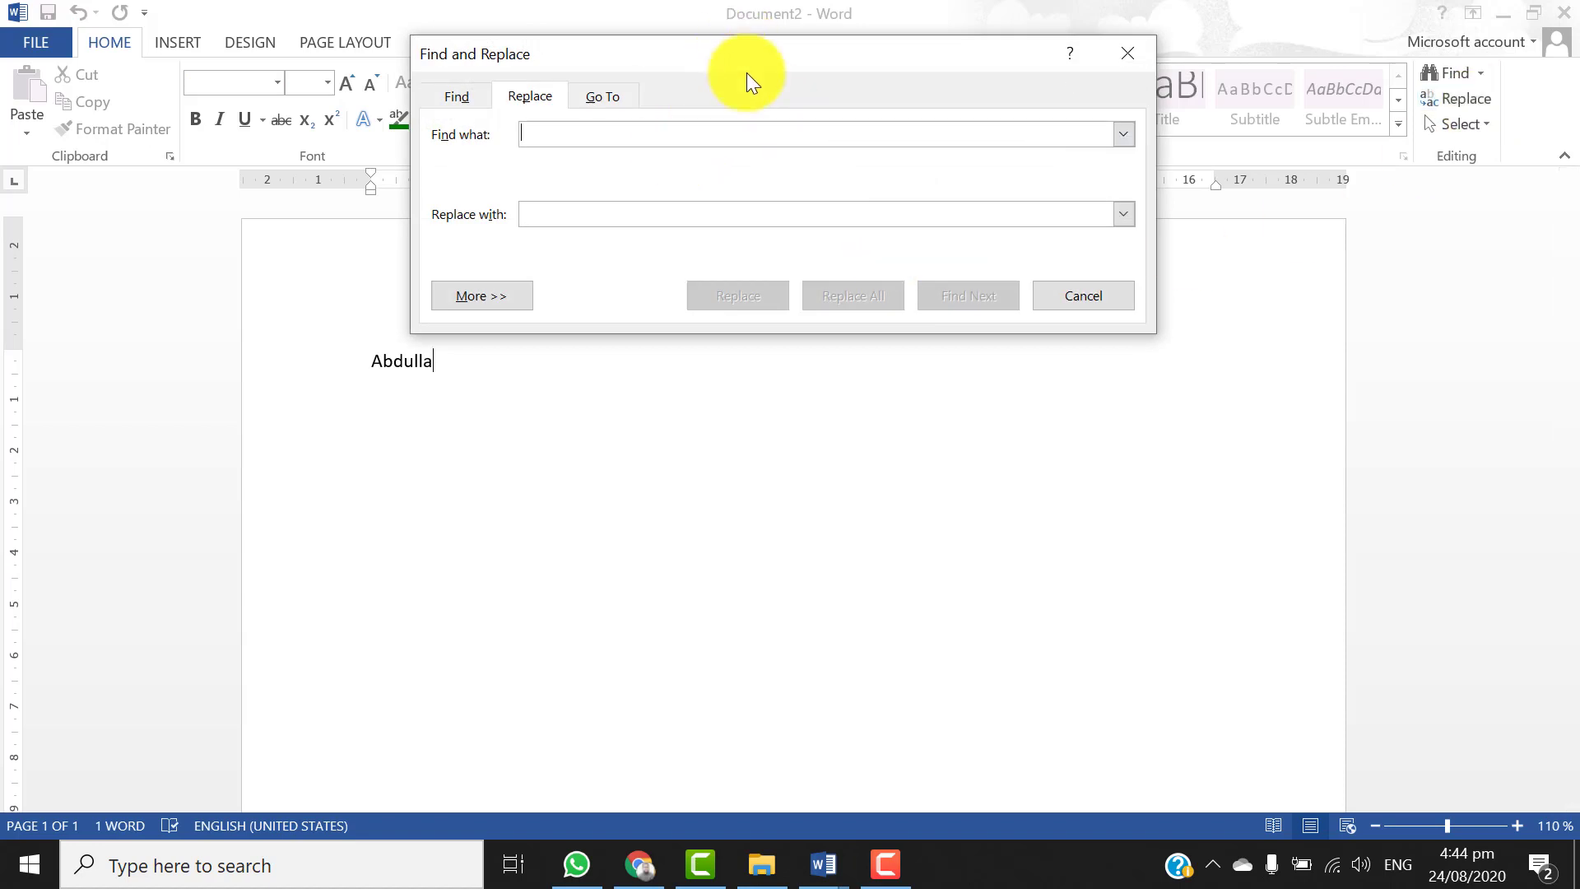
left_click_drag(743, 42, 887, 397)
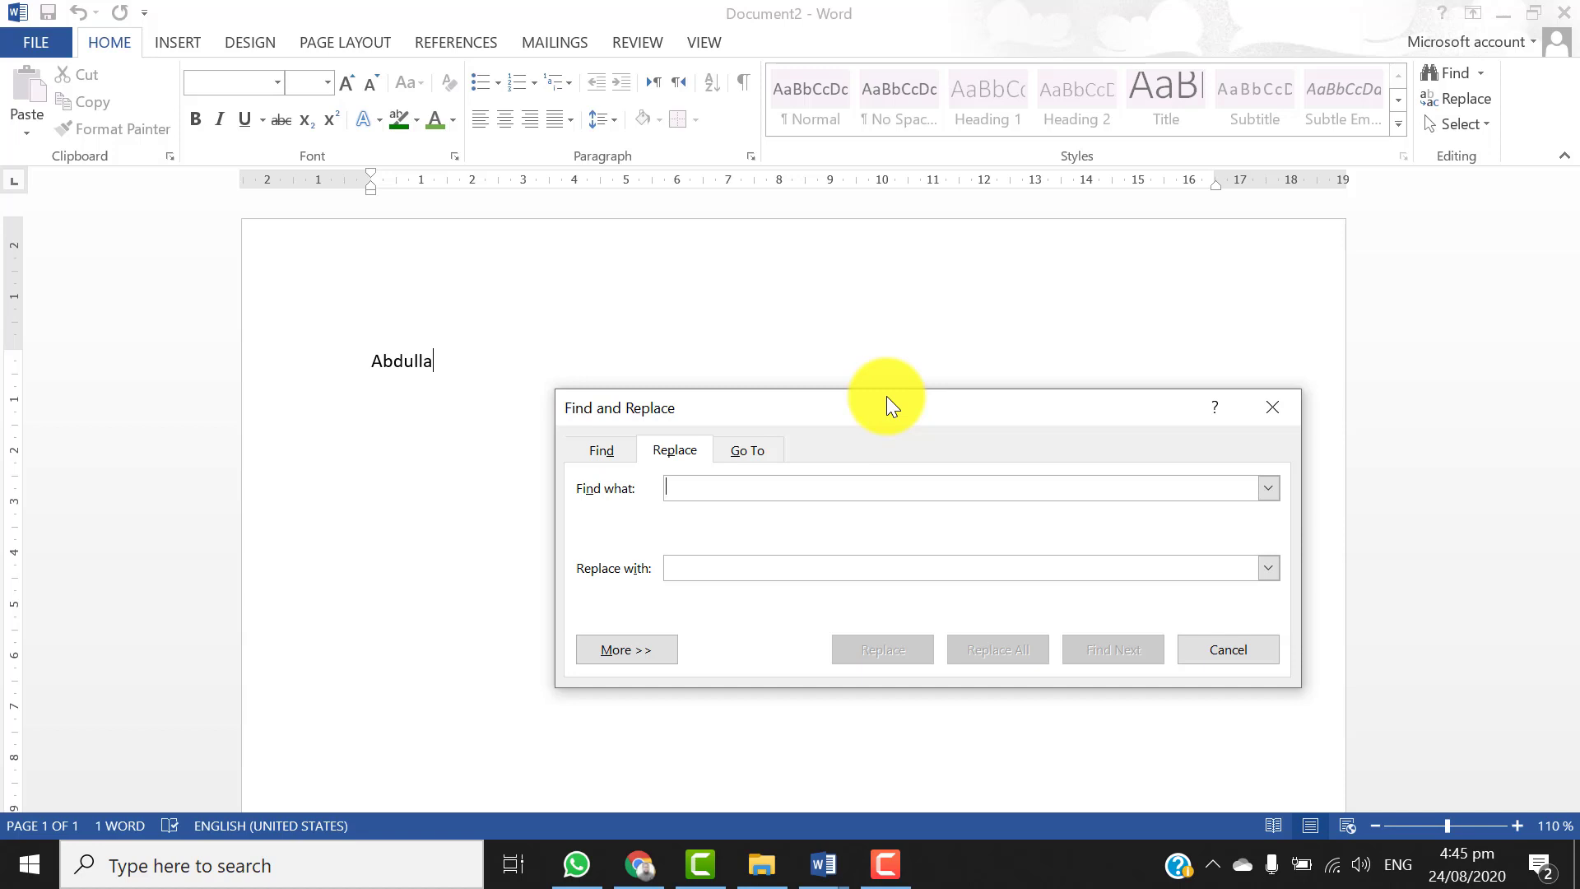
type("Ab")
key("BackSpace")
key("BackSpace")
type("Abdulla")
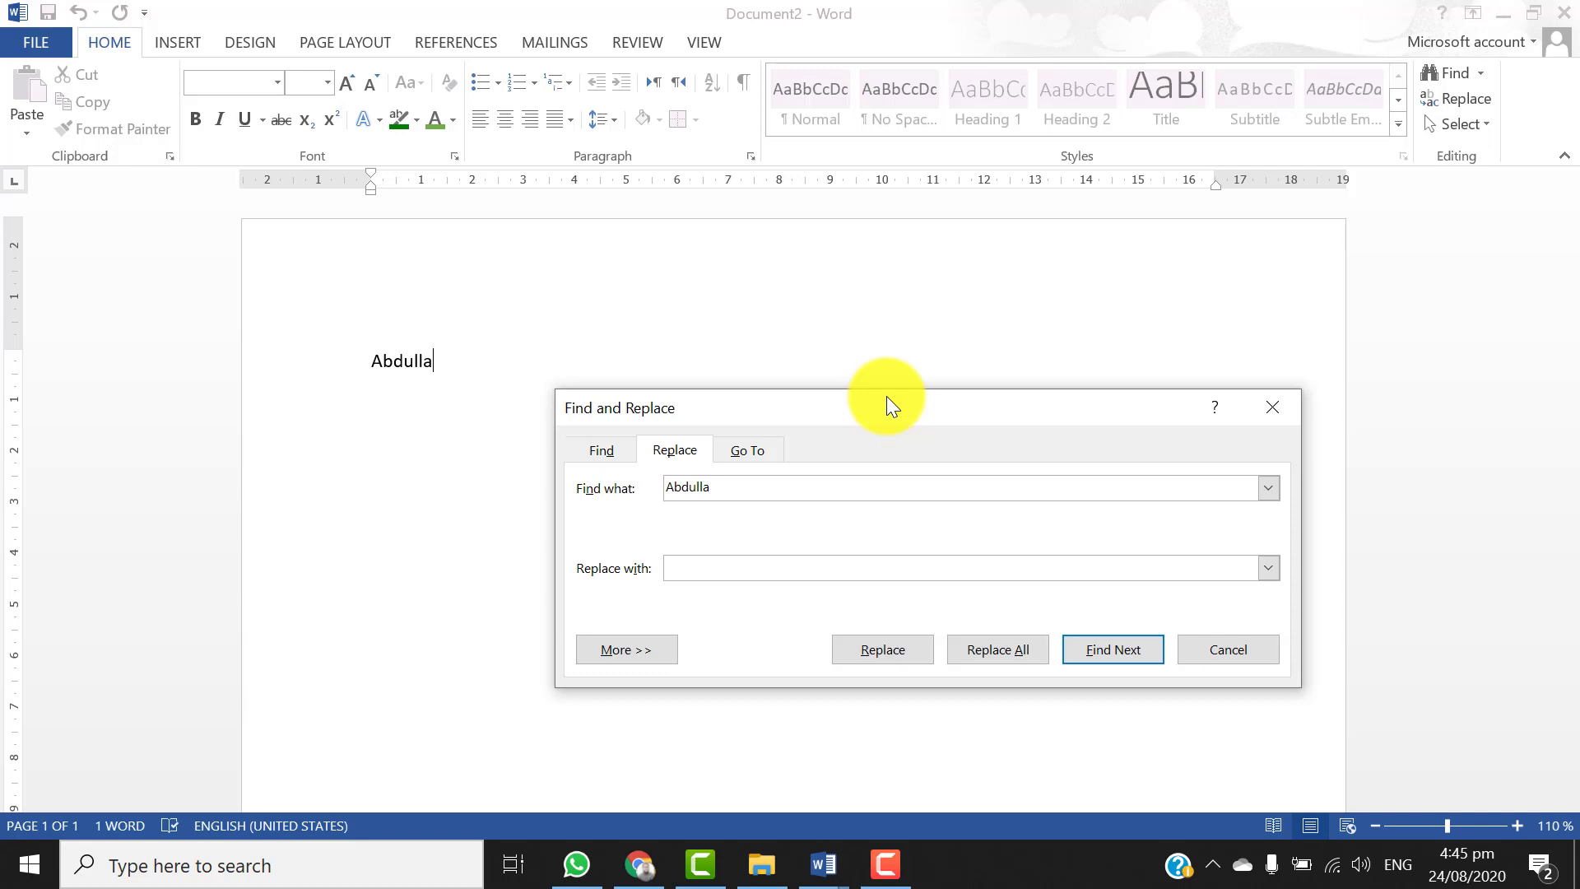
type("Hafiz")
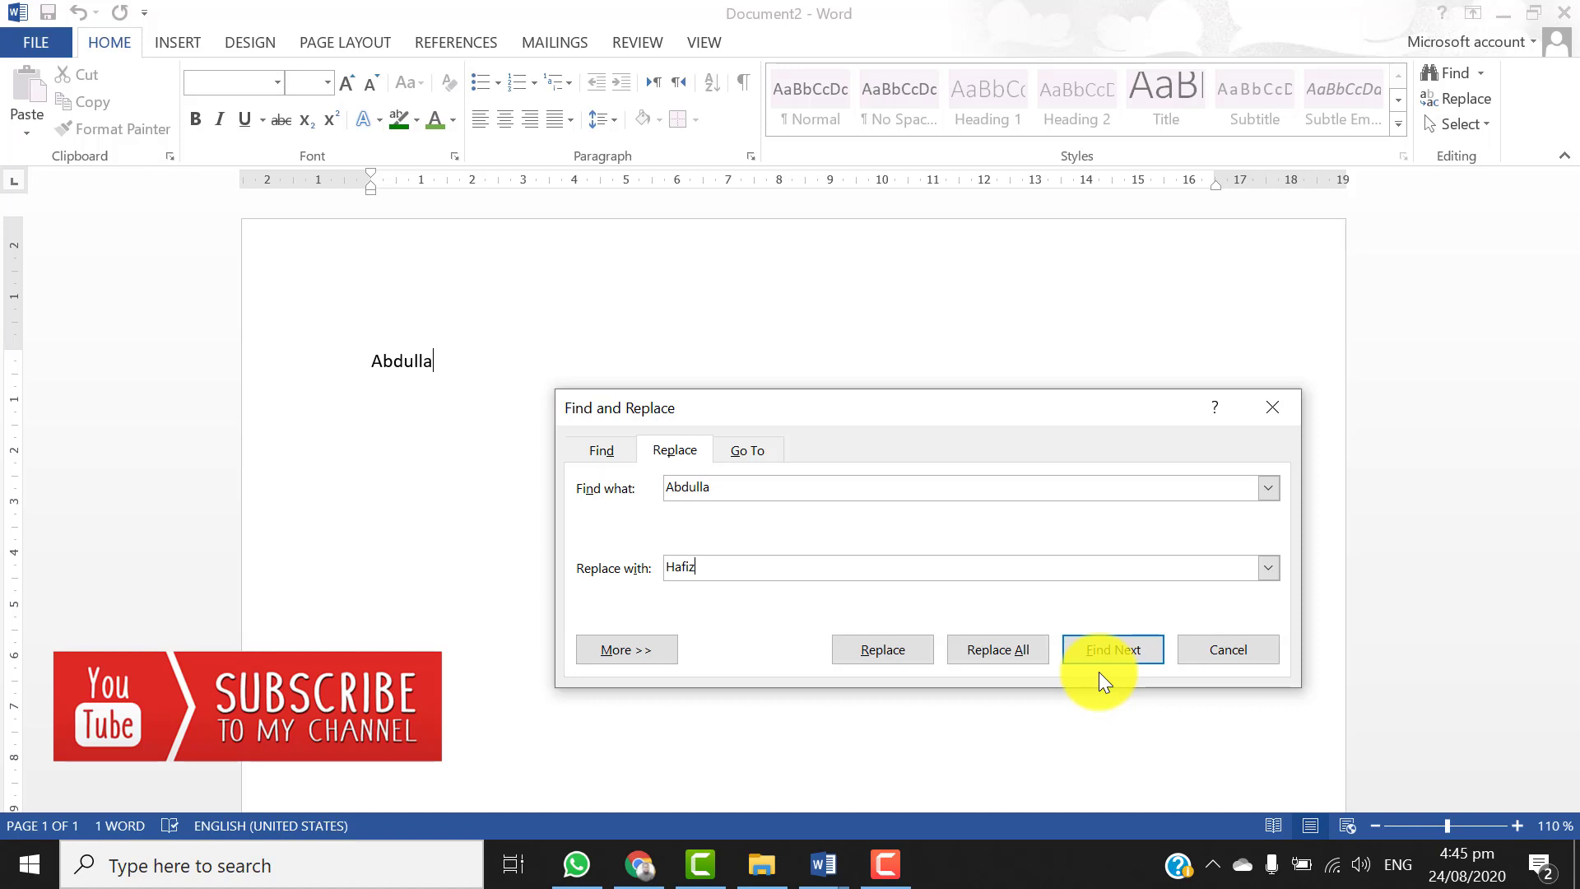
left_click(907, 649)
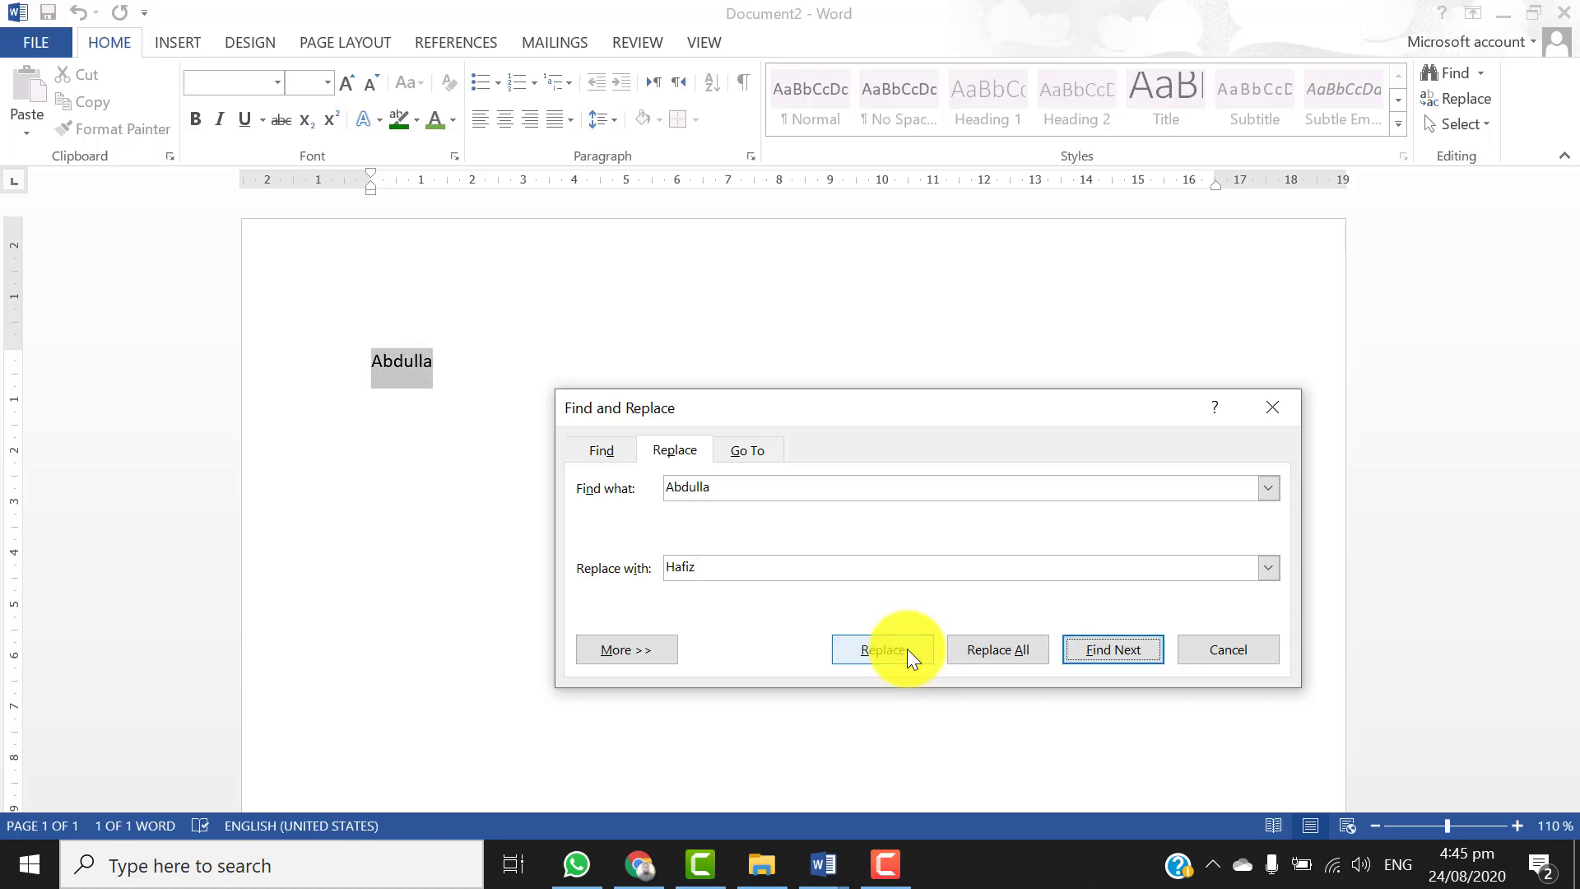
left_click(906, 649)
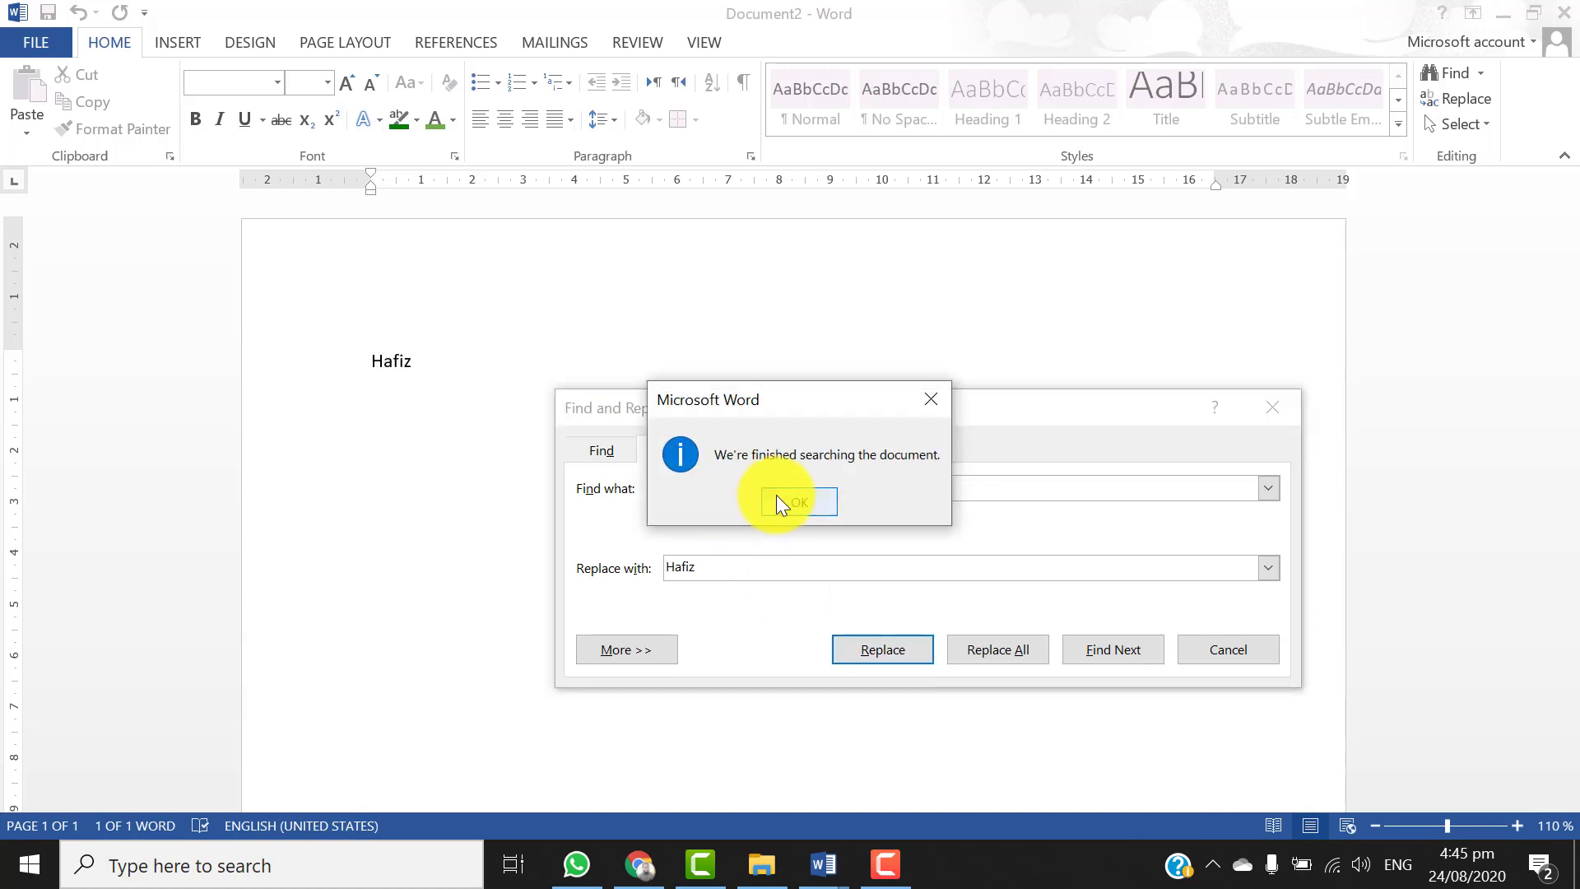
left_click(782, 500)
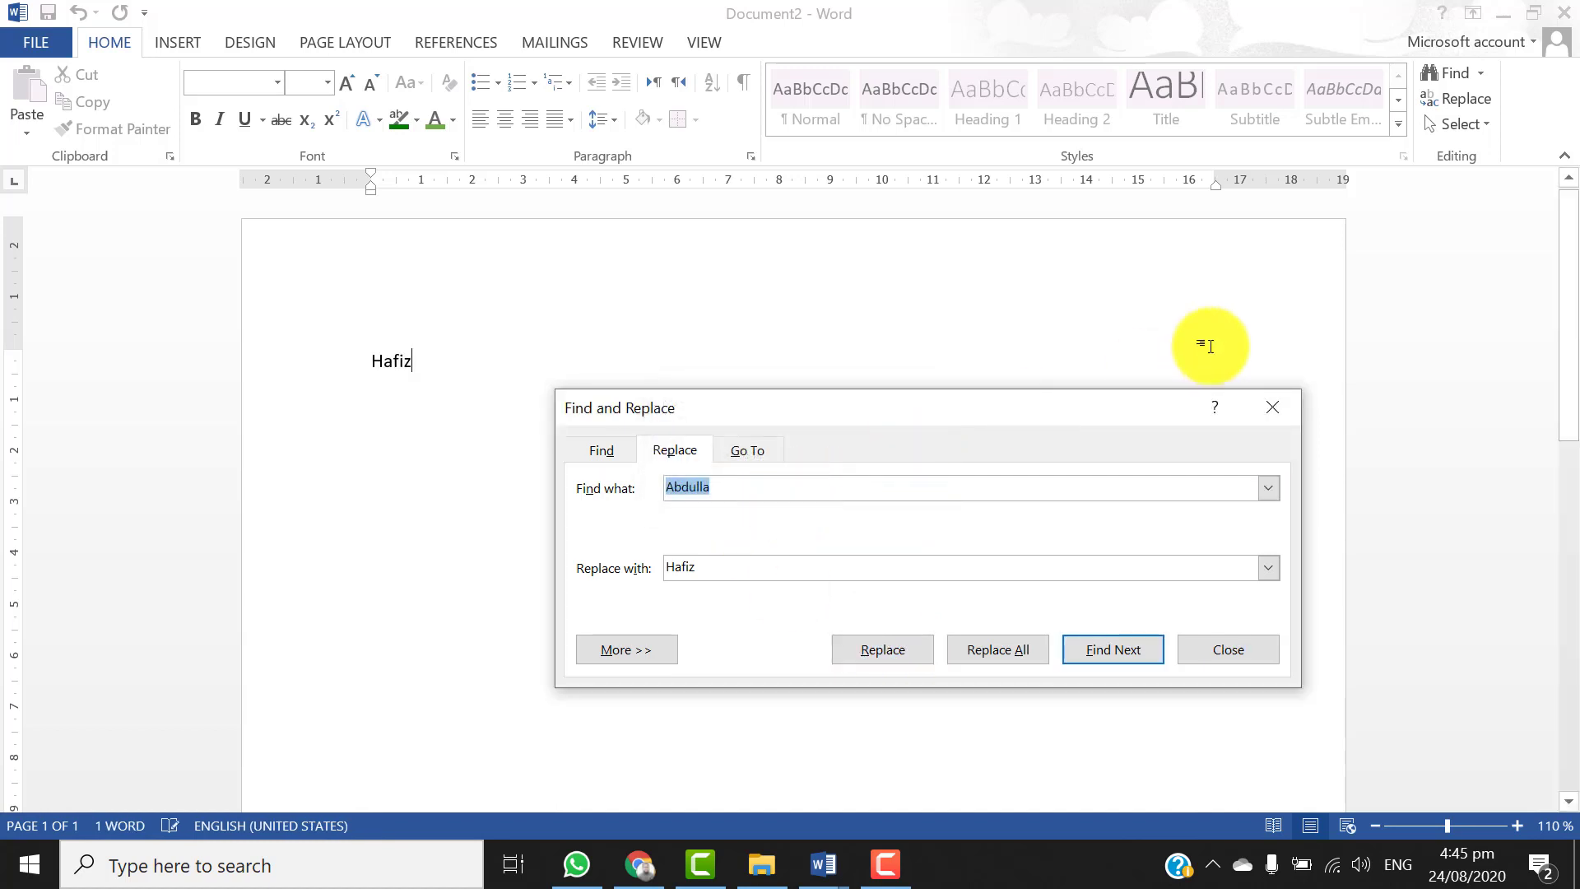
left_click(1290, 396)
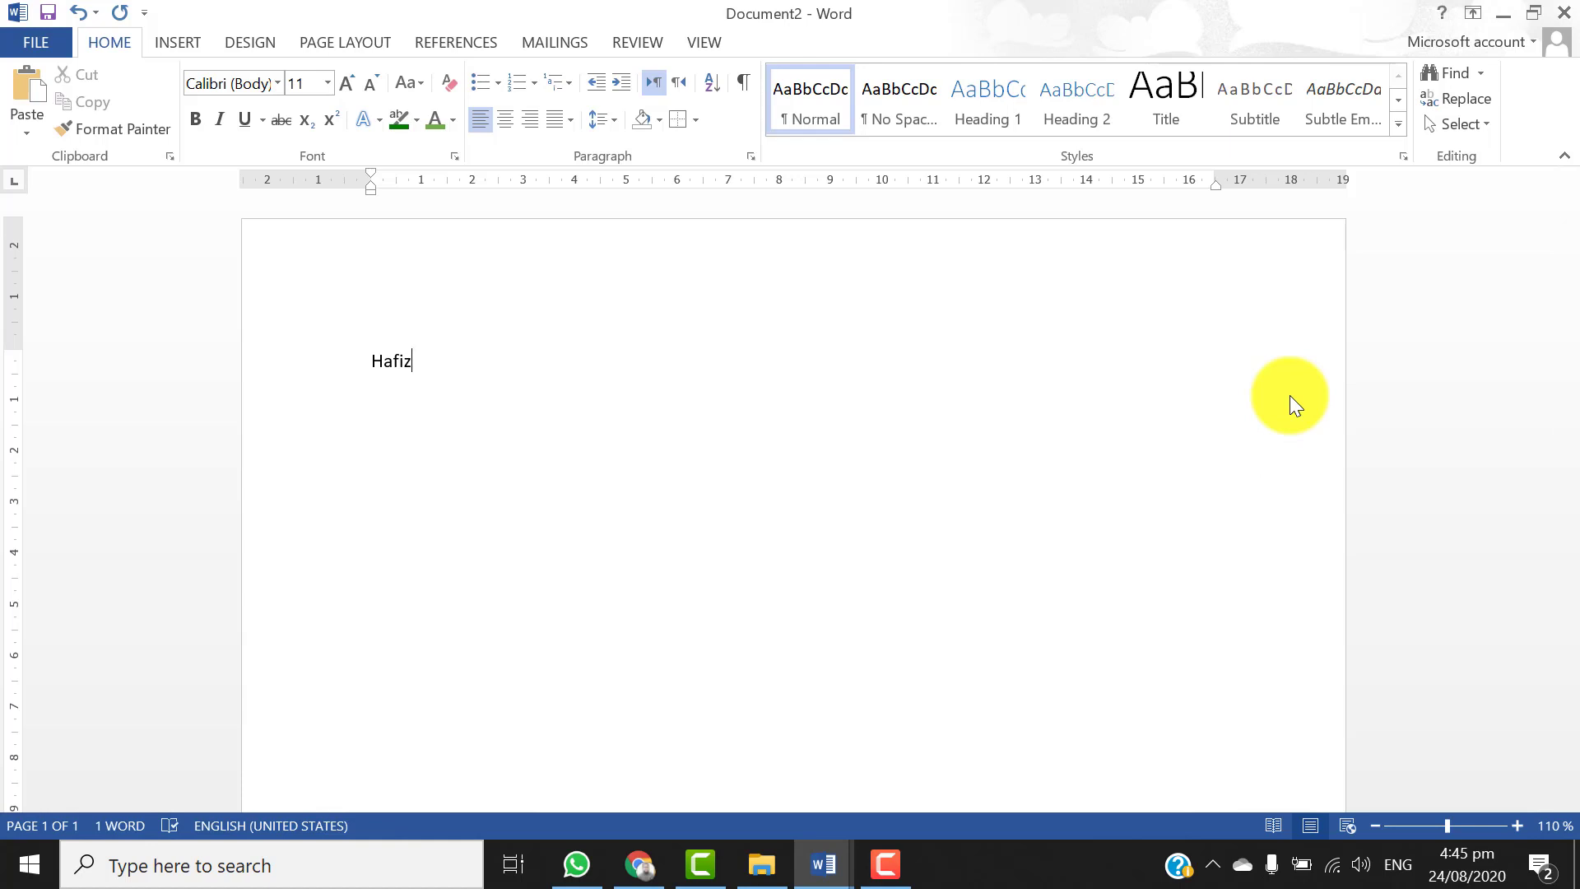
Select the whole document, just the replacement first name, with Ctrl+A
left_click(1486, 125)
left_click(1113, 425)
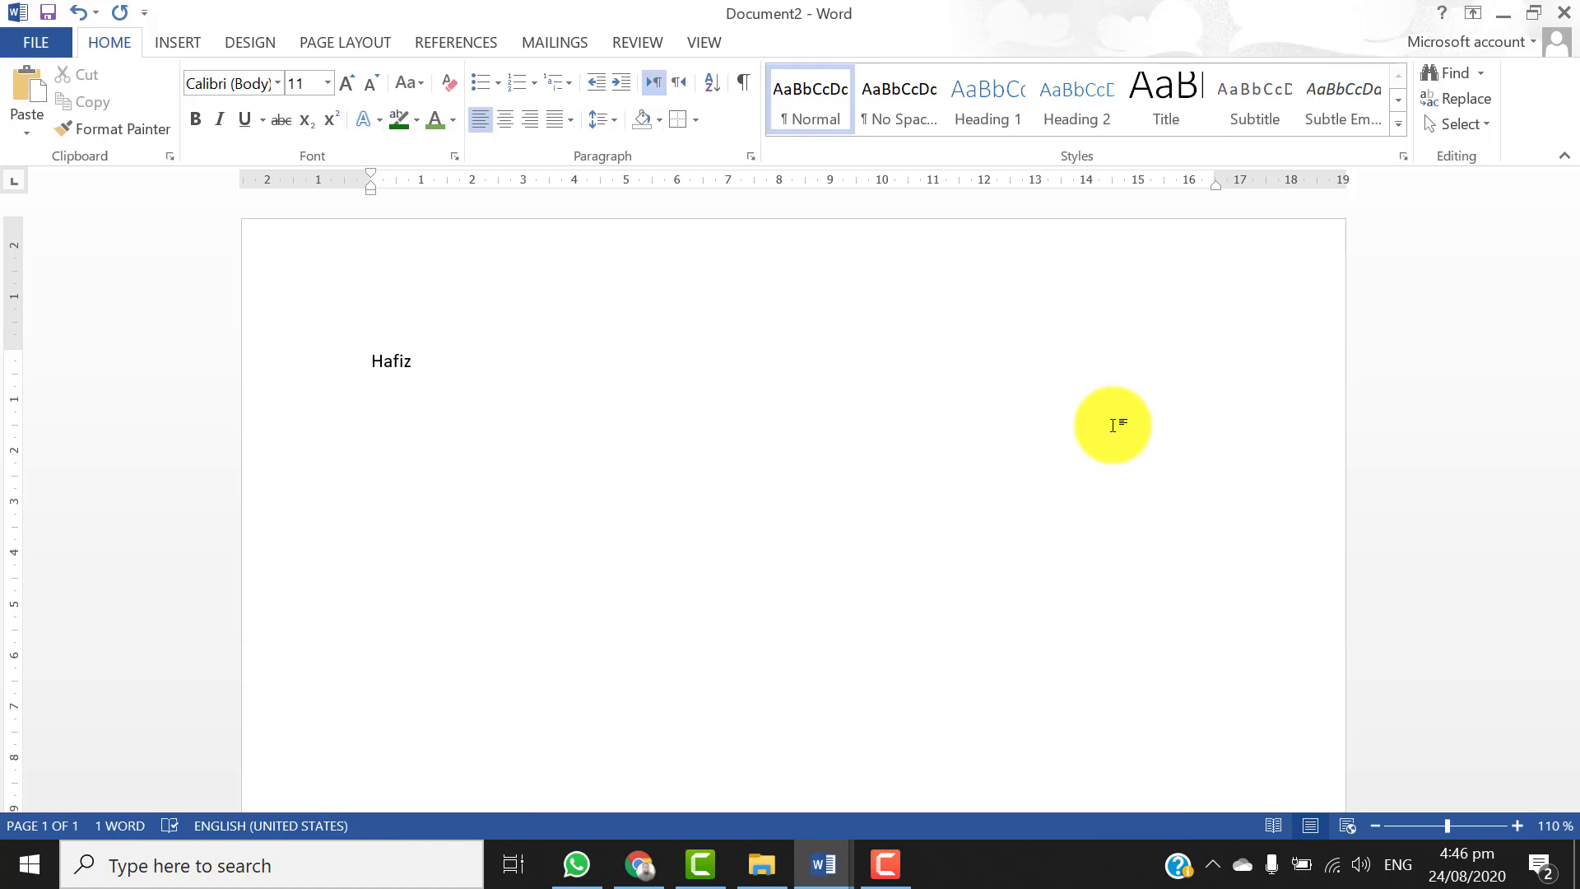
key("ctrl+a")
key("ctrl+a")
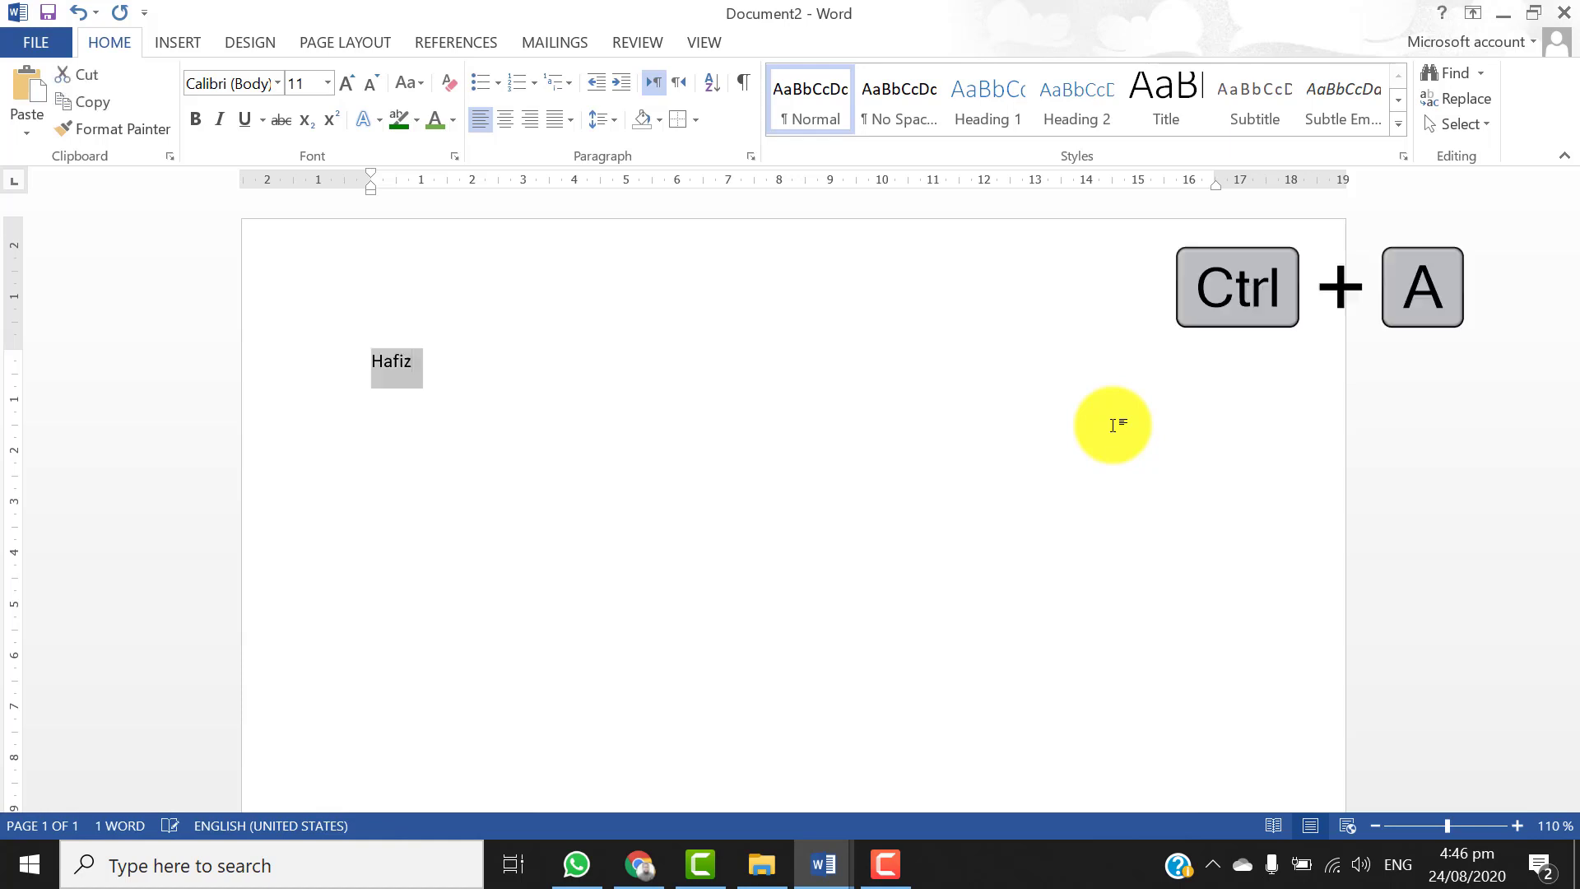